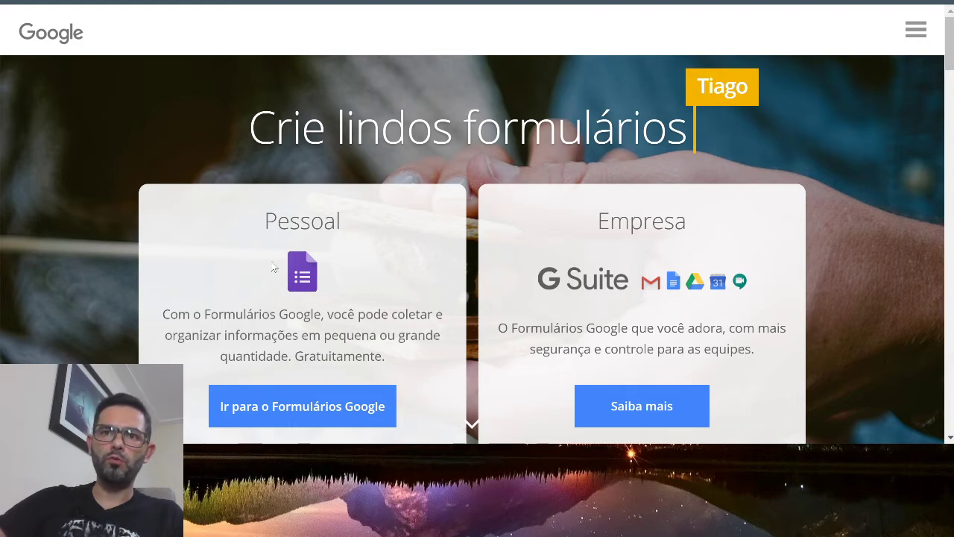
# Open the personal Google Forms home page and look through the recent forms.
pyautogui.click(328, 412)
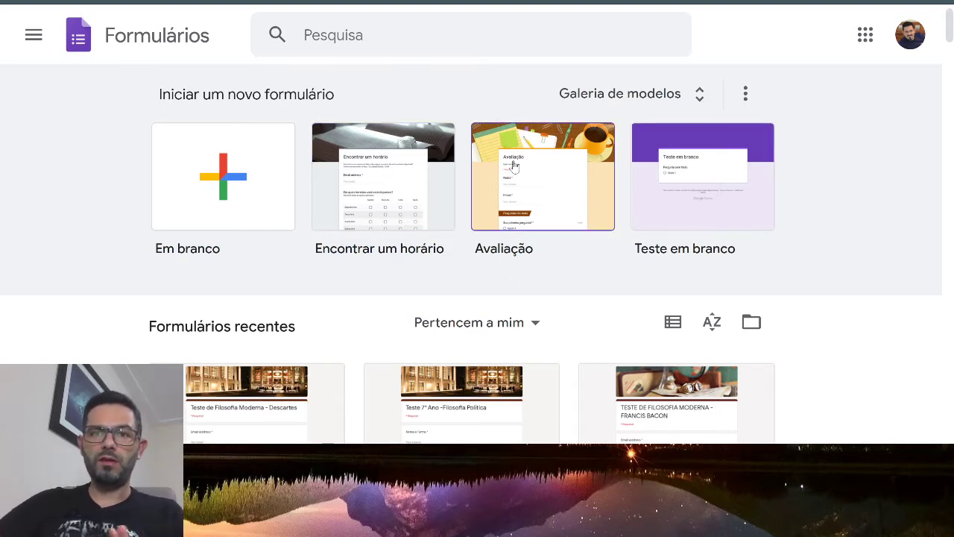
pyautogui.scroll(-6, 512, 166)
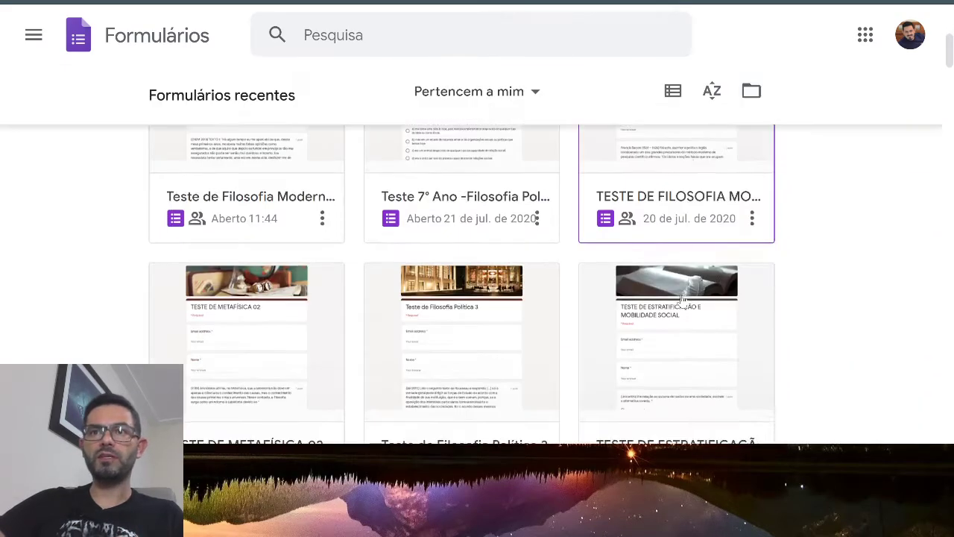
pyautogui.scroll(-5, 683, 303)
pyautogui.scroll(12, 671, 295)
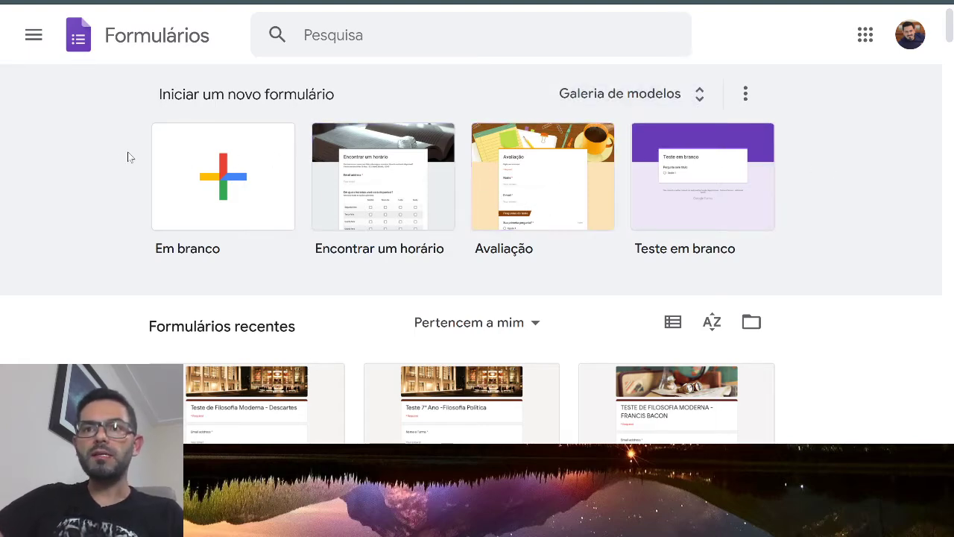
# Browse the template gallery and create a new form from the Avaliação template.
pyautogui.click(665, 93)
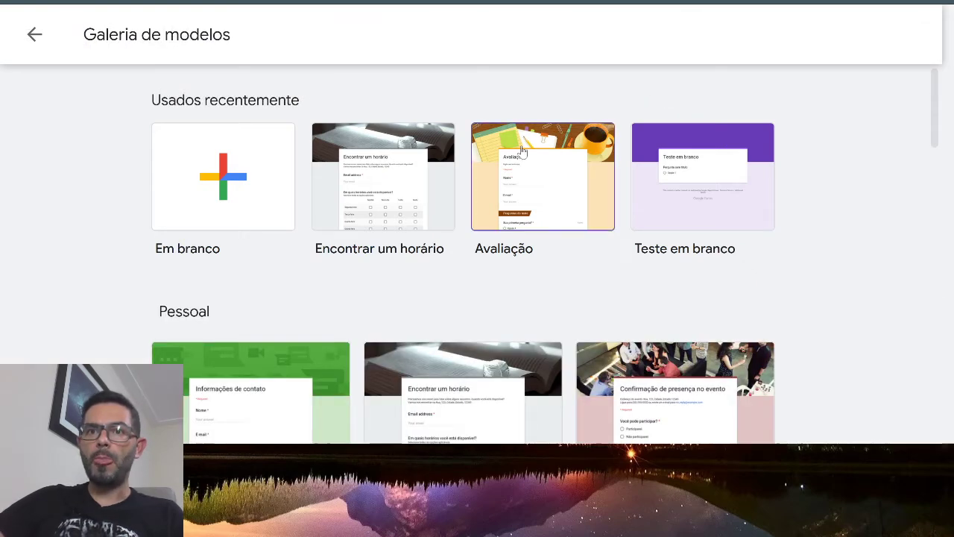
pyautogui.scroll(-3, 505, 174)
pyautogui.scroll(-3, 504, 175)
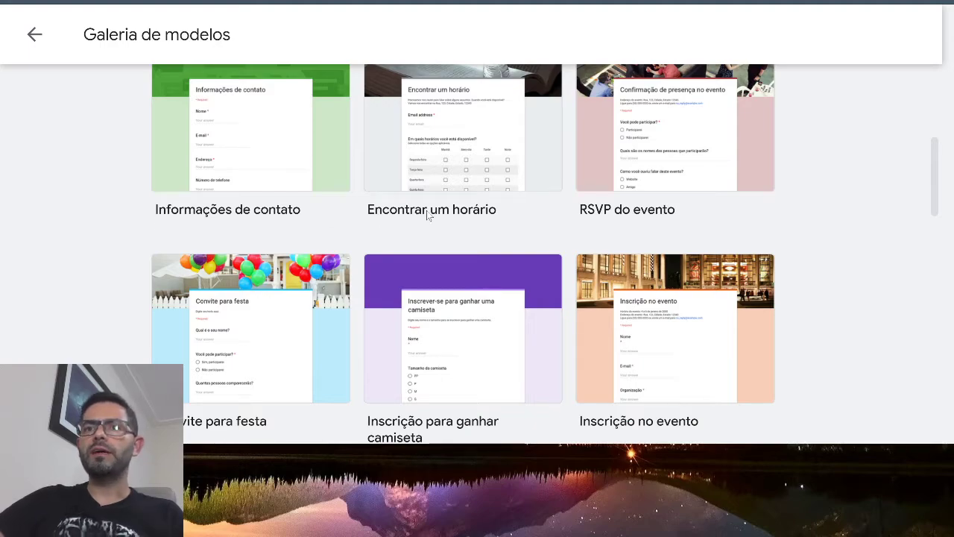
pyautogui.scroll(-5, 737, 253)
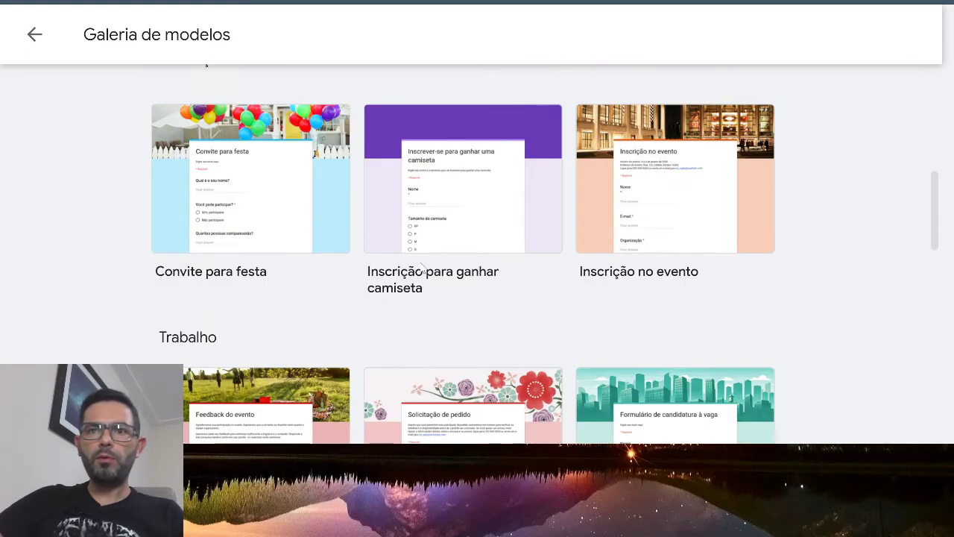
pyautogui.scroll(10, 544, 310)
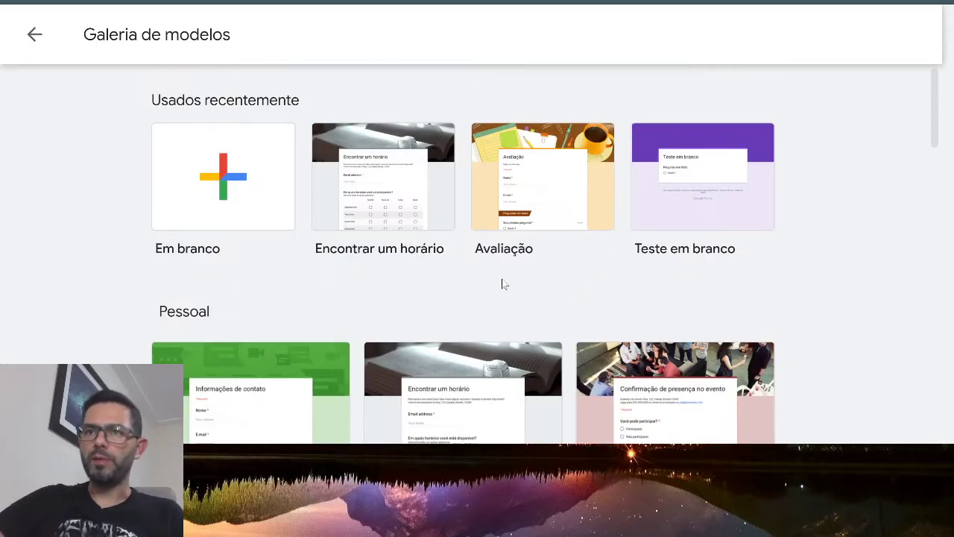
pyautogui.click(516, 198)
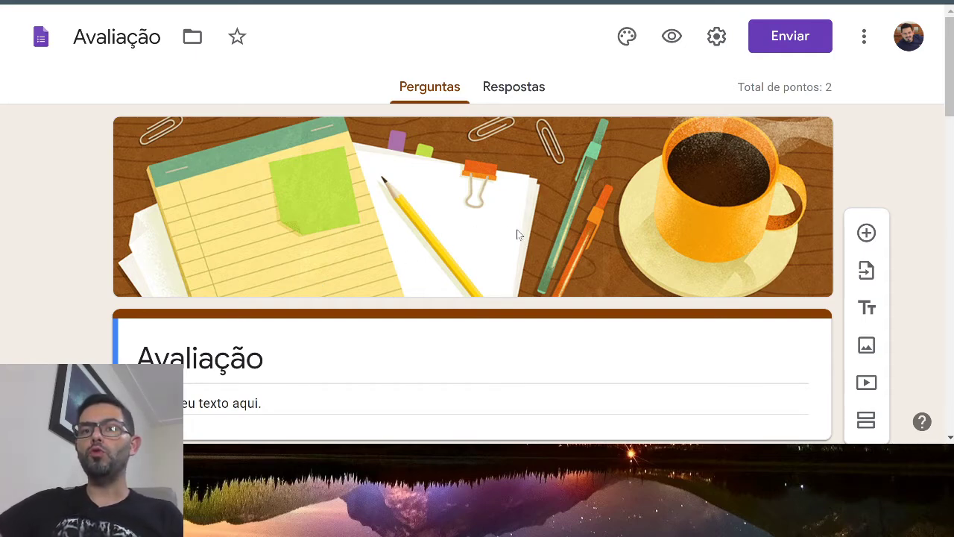
pyautogui.scroll(-1, 488, 217)
pyautogui.scroll(-3, 485, 223)
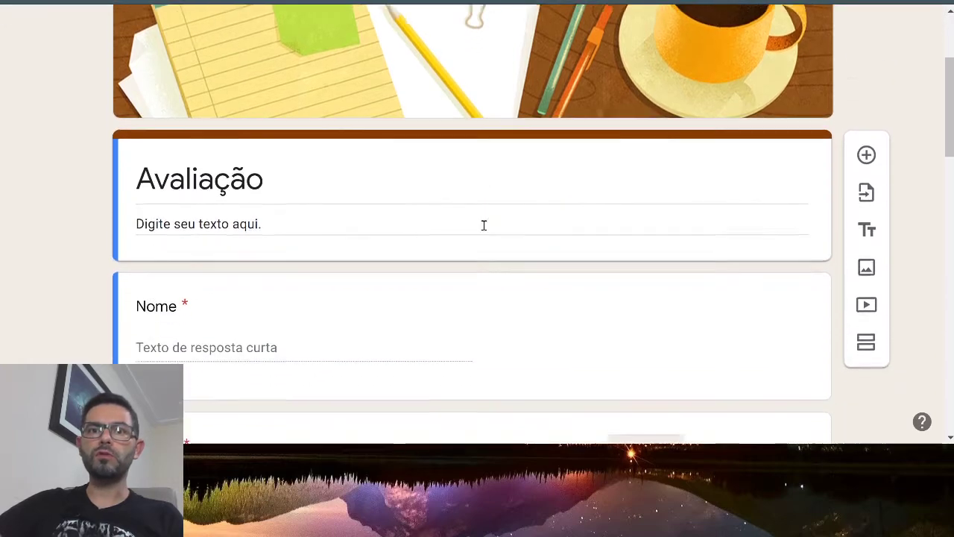
pyautogui.scroll(-2, 484, 231)
pyautogui.scroll(5, 485, 230)
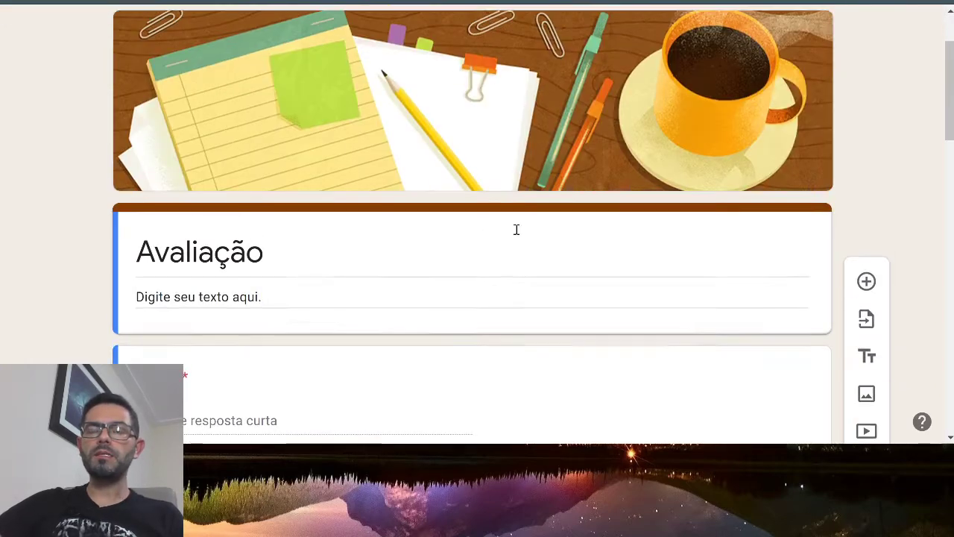
pyautogui.scroll(1, 223, 299)
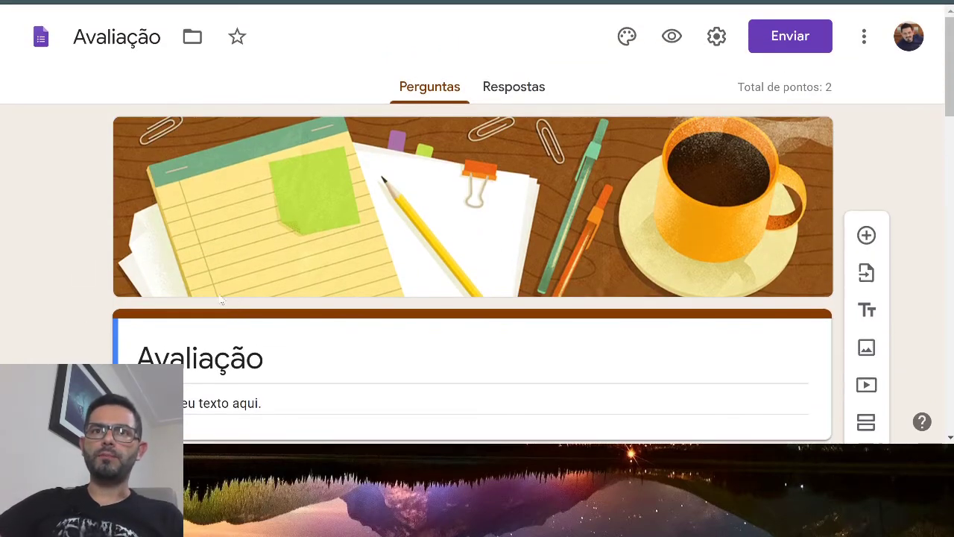
# Rename the form file as Filosofia Clássica.
pyautogui.click(116, 35)
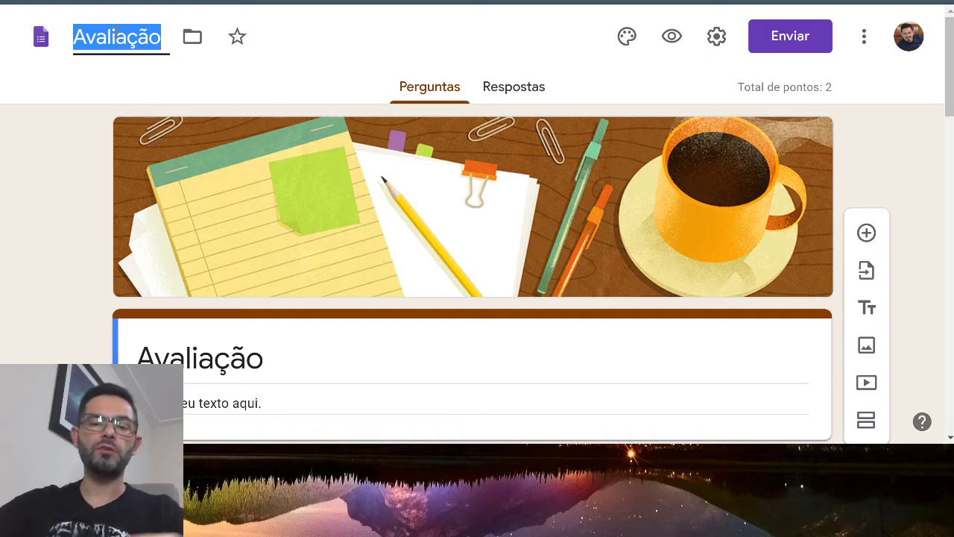
pyautogui.write('Fl')
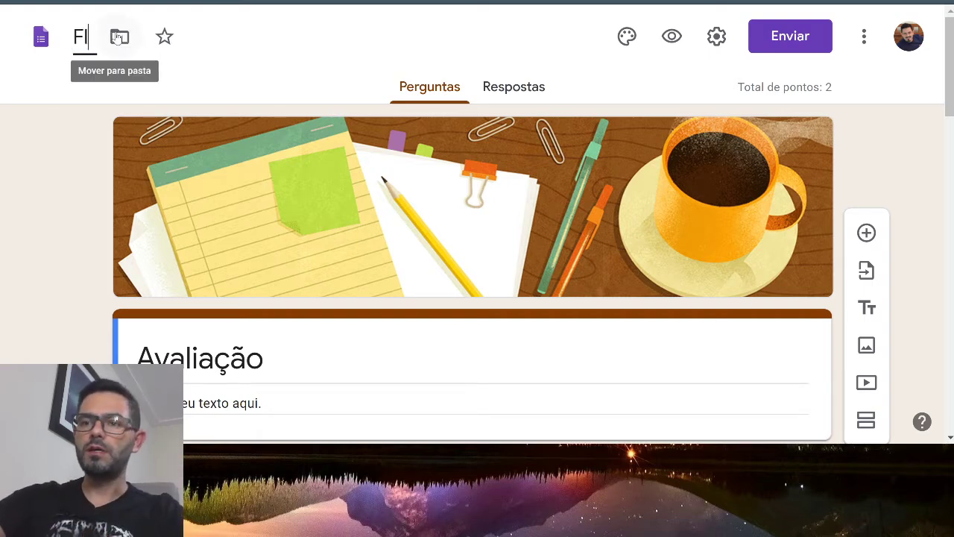
pyautogui.write('isofia')
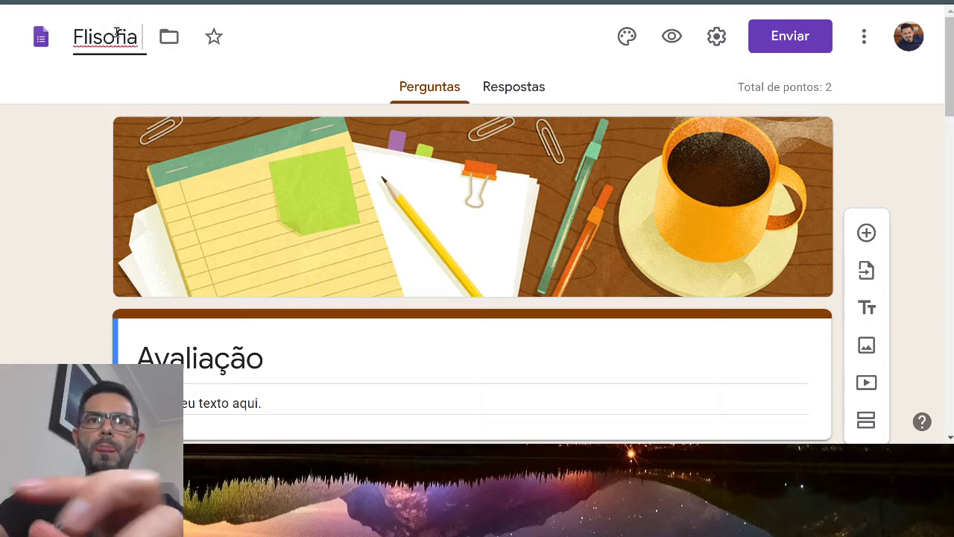
pyautogui.press('BackSpace')
pyautogui.press('BackSpace')
pyautogui.press('BackSpace')
pyautogui.press('BackSpace')
pyautogui.press('BackSpace')
pyautogui.press('BackSpace')
pyautogui.press('BackSpace')
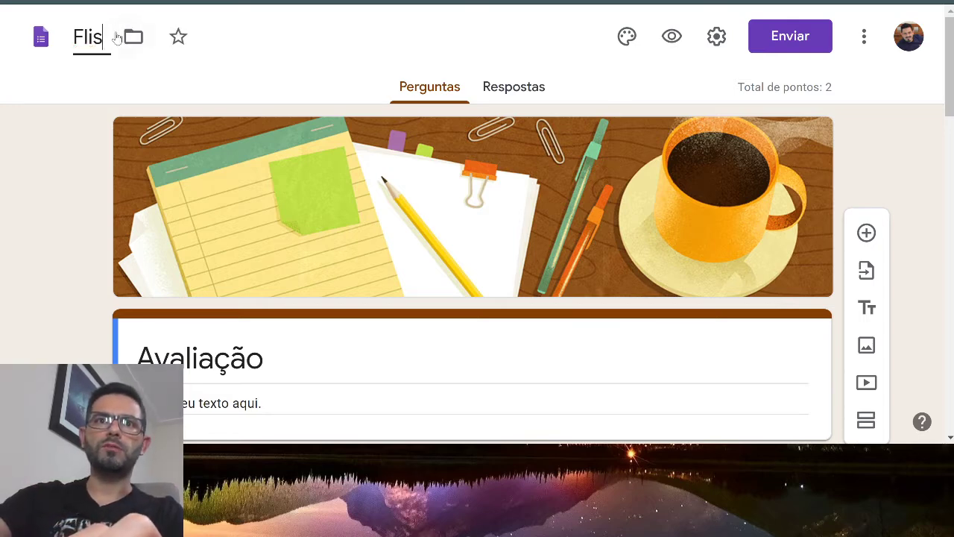
pyautogui.write('iloso')
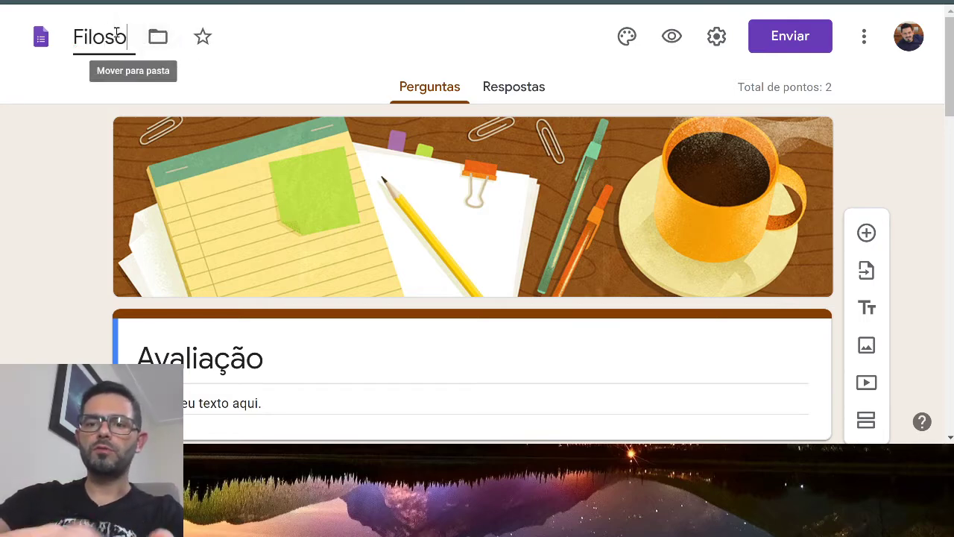
pyautogui.write('fia C')
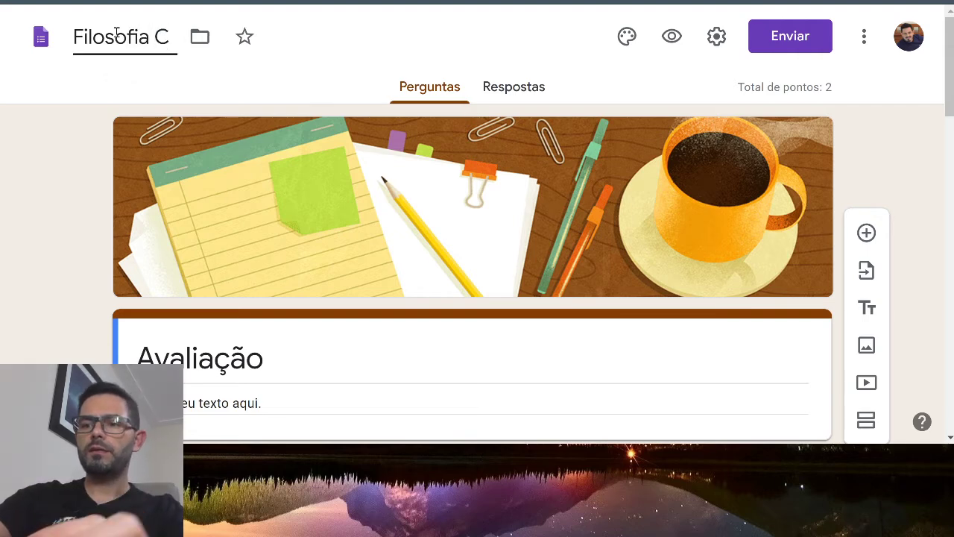
pyautogui.write('lássi')
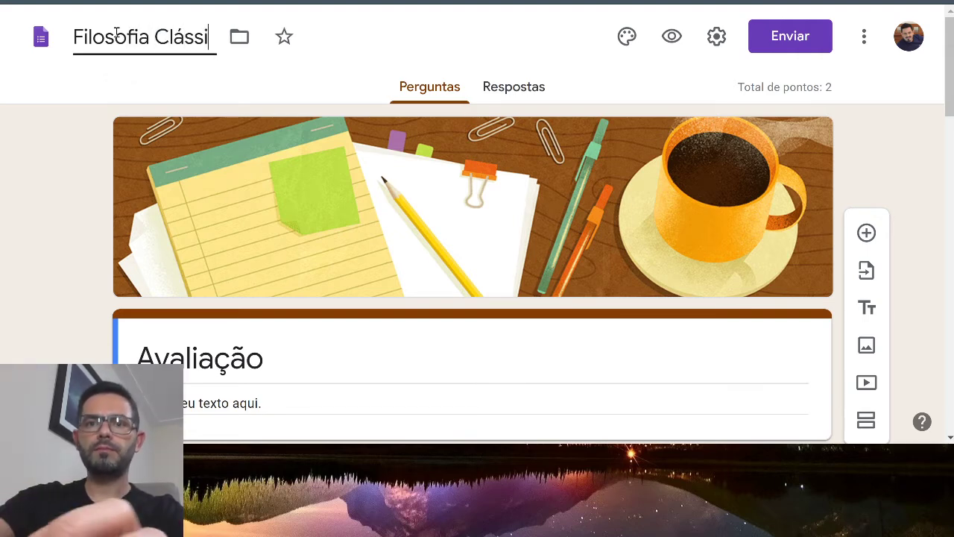
pyautogui.write('ca')
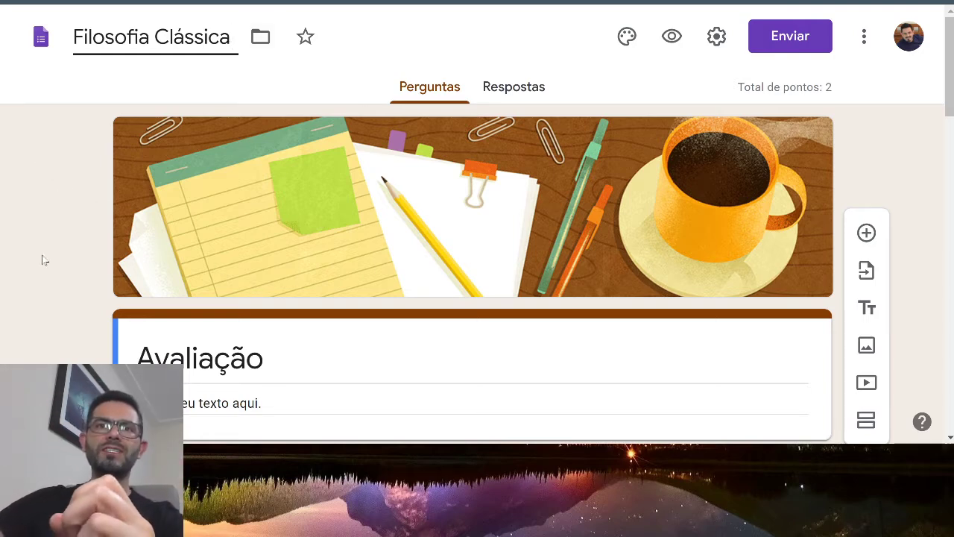
pyautogui.click(73, 258)
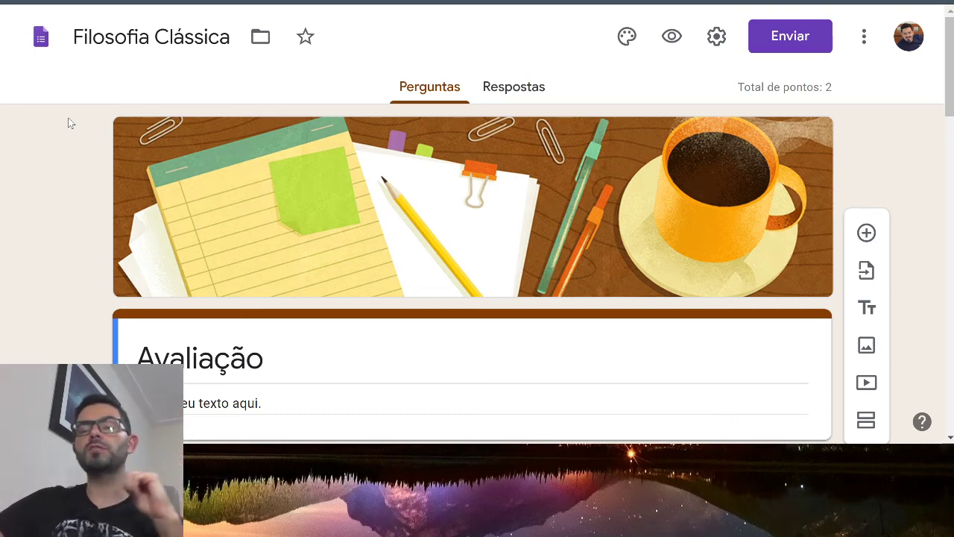
# Replace the title in the form's header card with a copy of the file name, Filosofia Clássica.
pyautogui.scroll(-1, 53, 193)
pyautogui.scroll(-1, 53, 192)
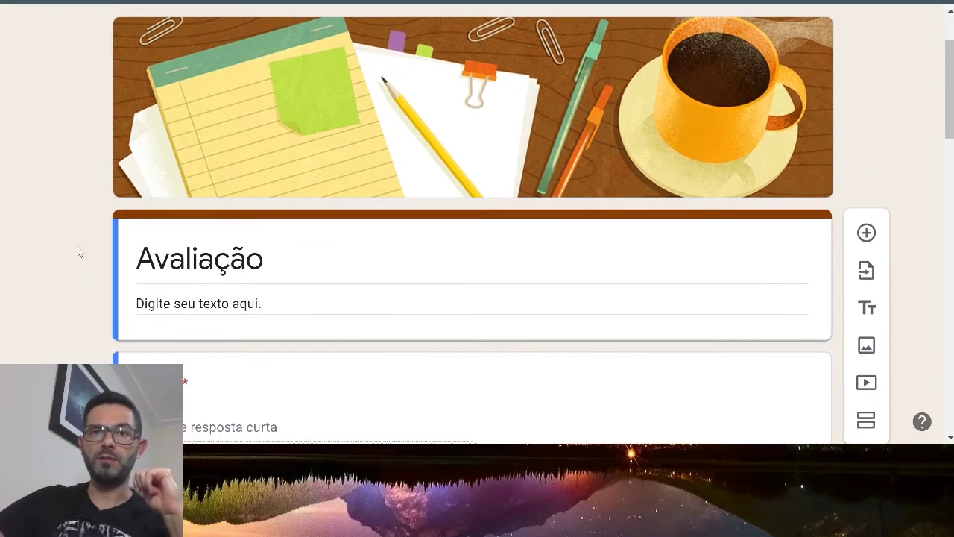
pyautogui.doubleClick(221, 256)
pyautogui.scroll(2, 30, 208)
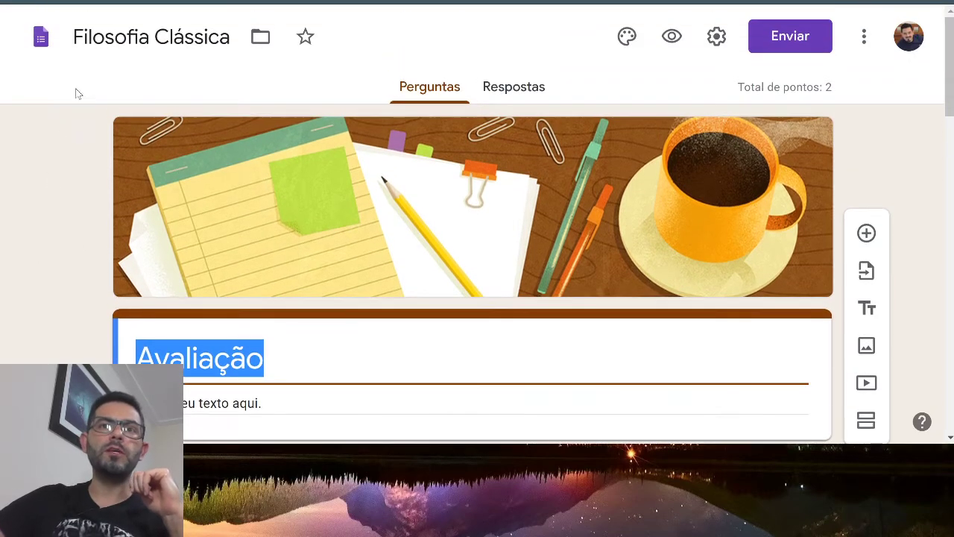
pyautogui.click(97, 35)
pyautogui.hotkey('ctrl', 'c')
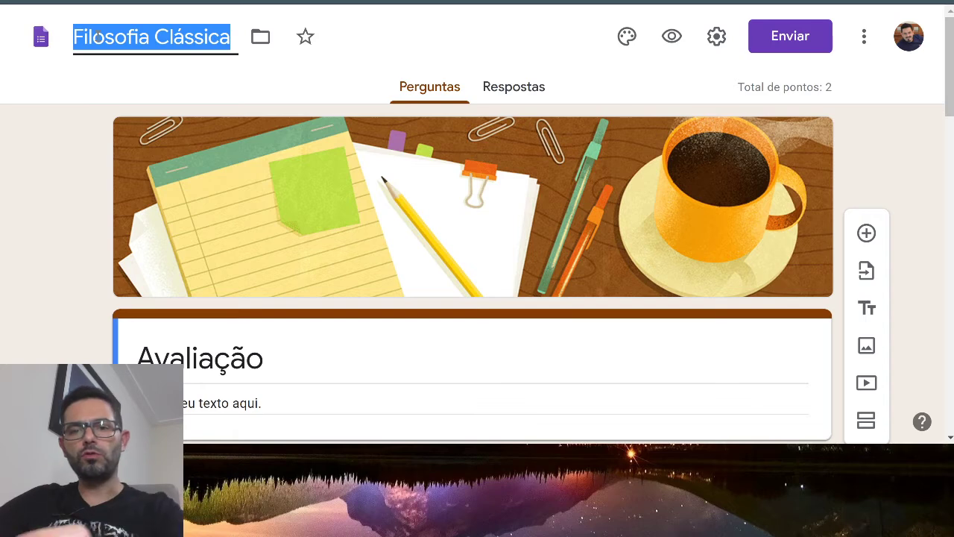
pyautogui.doubleClick(199, 352)
pyautogui.hotkey('ctrl', 'v')
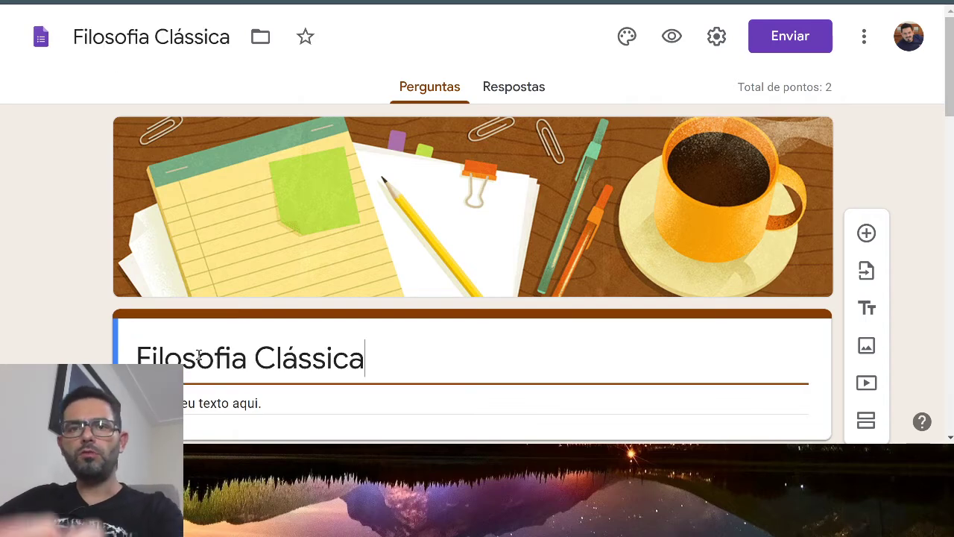
# Examine the form's description, the Nome and E-mail questions, and the Perguntas do teste section.
pyautogui.scroll(-1, 200, 352)
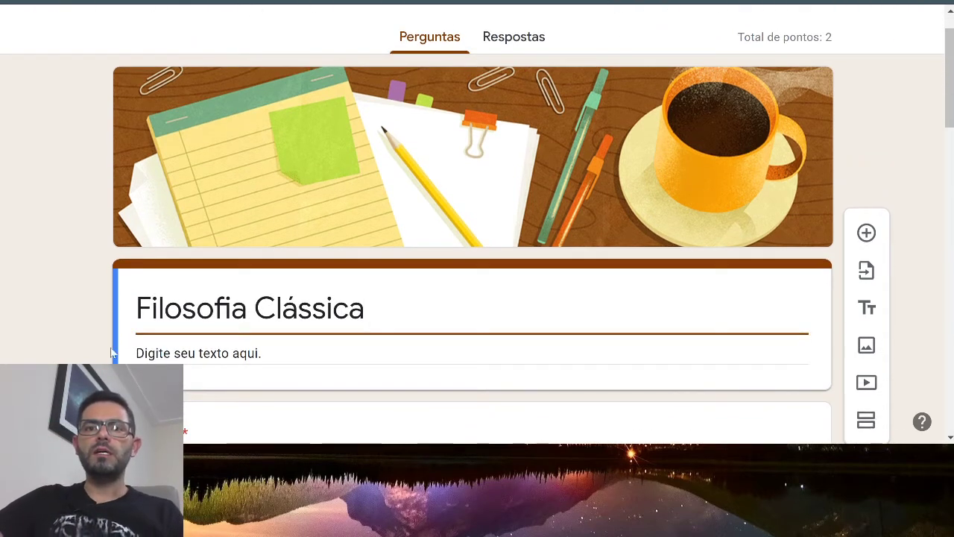
pyautogui.scroll(-2, 63, 308)
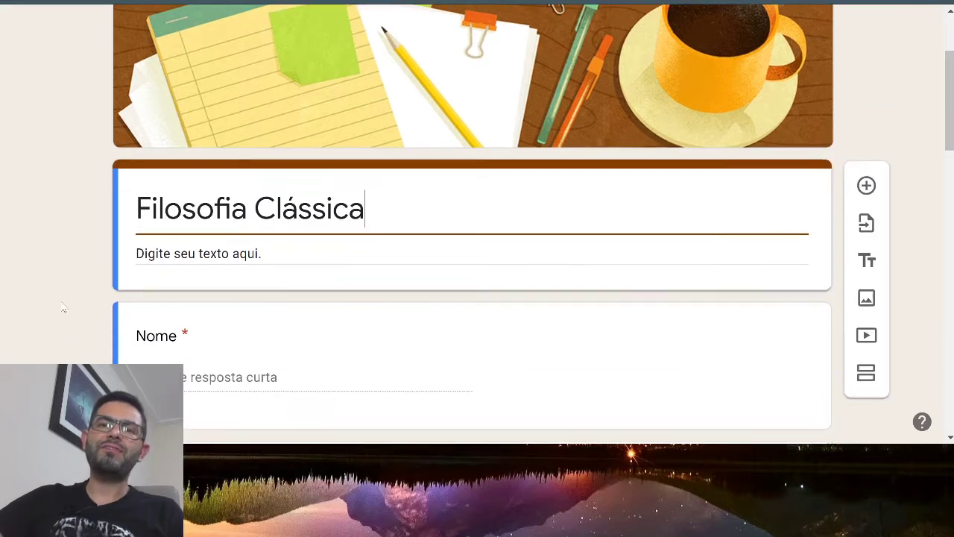
pyautogui.click(191, 253)
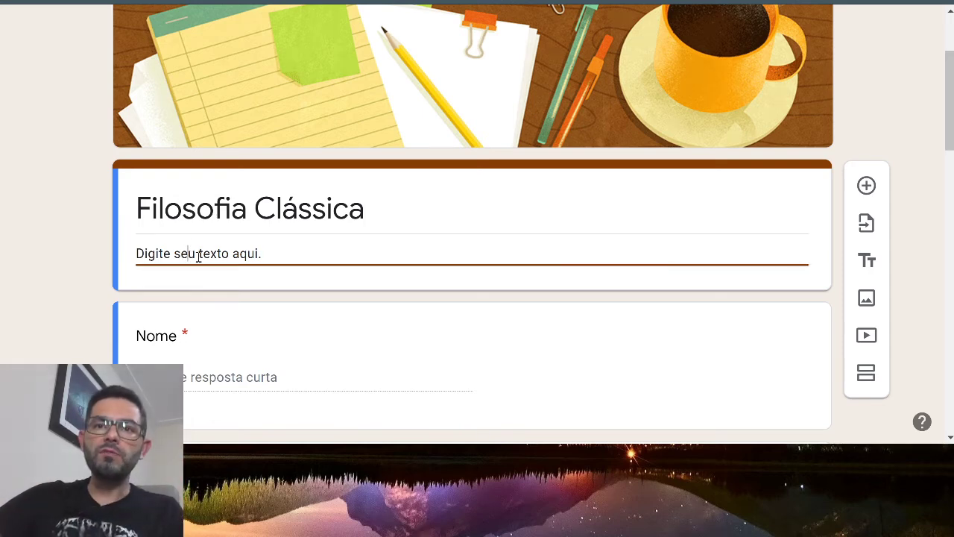
pyautogui.click(313, 277)
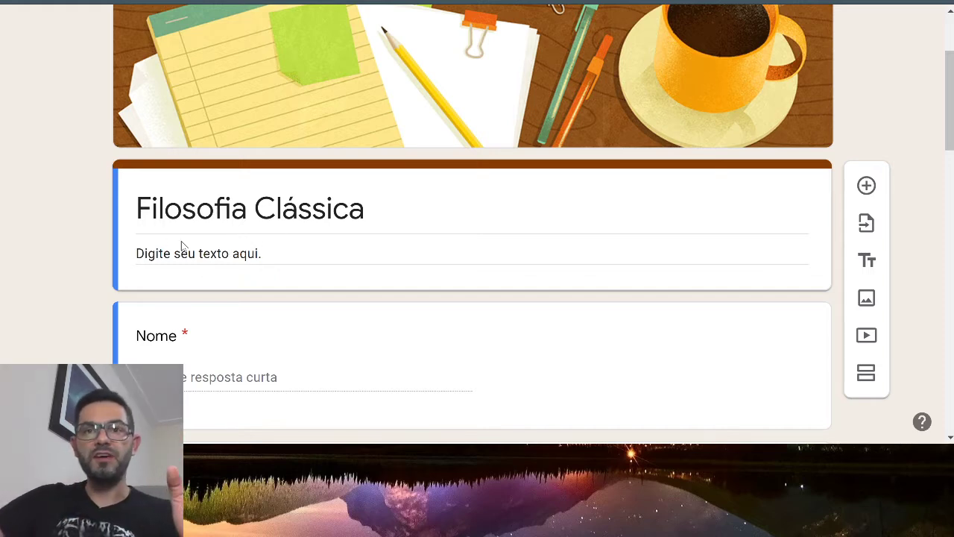
pyautogui.tripleClick(145, 253)
pyautogui.click(188, 291)
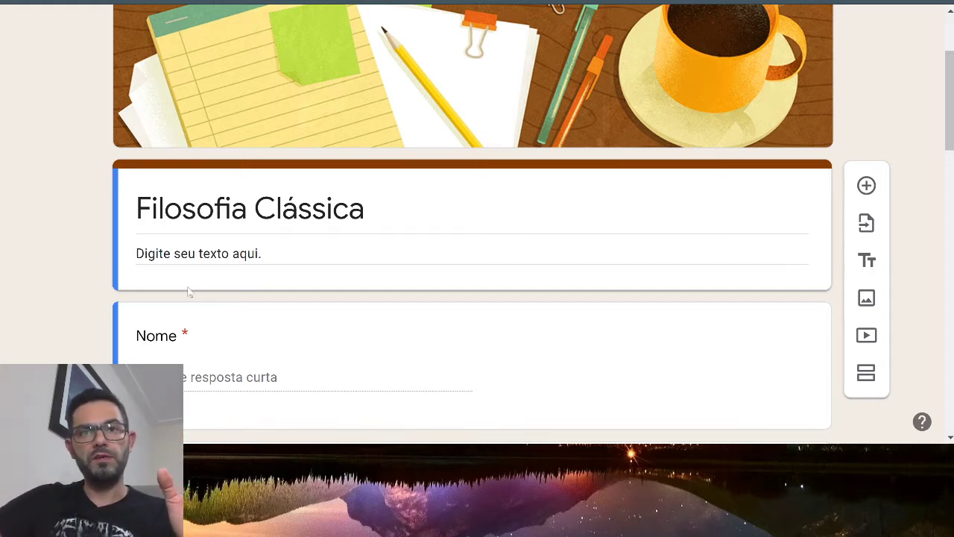
pyautogui.scroll(-1, 185, 290)
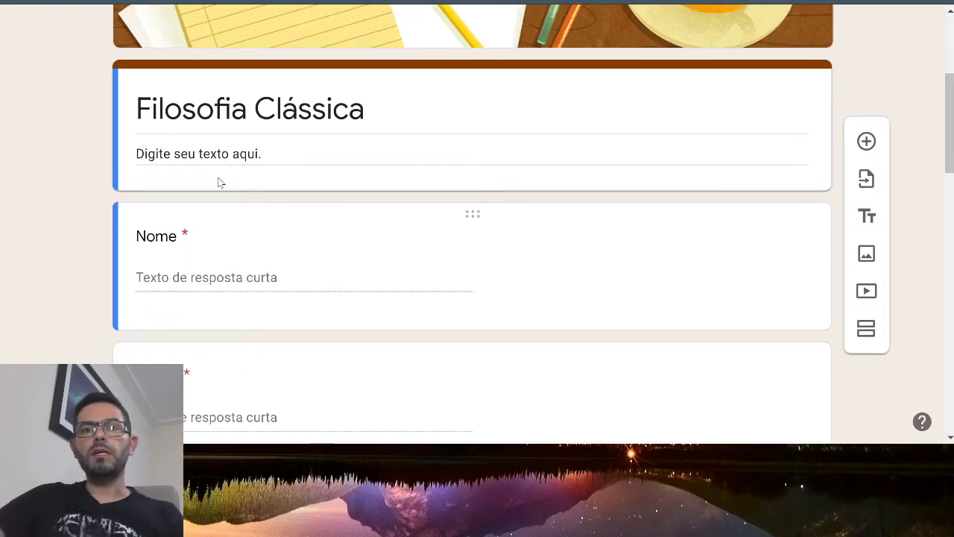
pyautogui.click(155, 281)
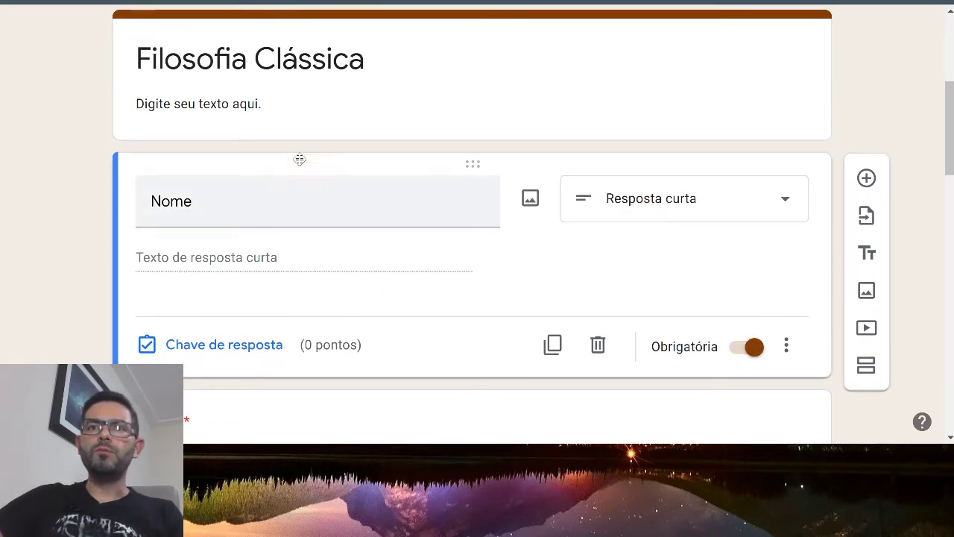
pyautogui.click(336, 138)
pyautogui.scroll(-2, 238, 284)
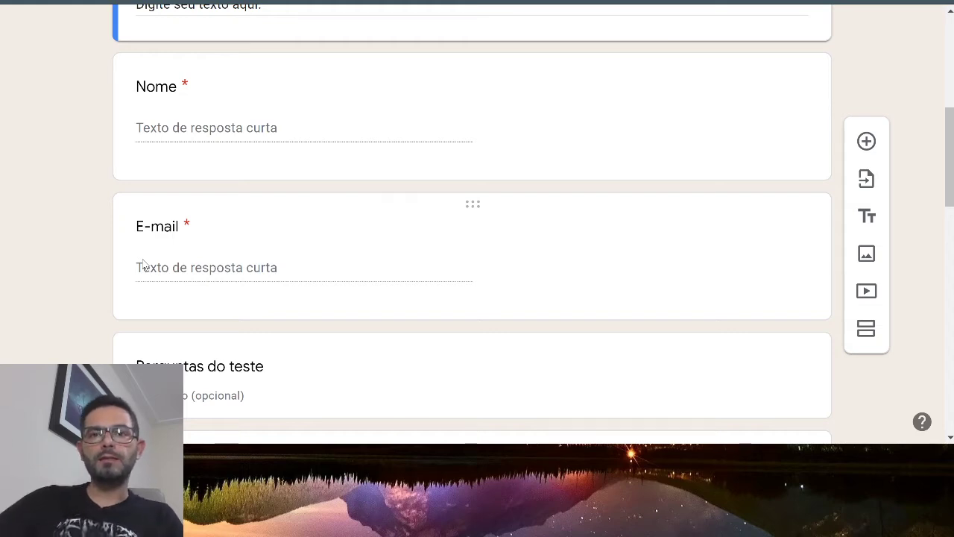
pyautogui.scroll(-1, 137, 353)
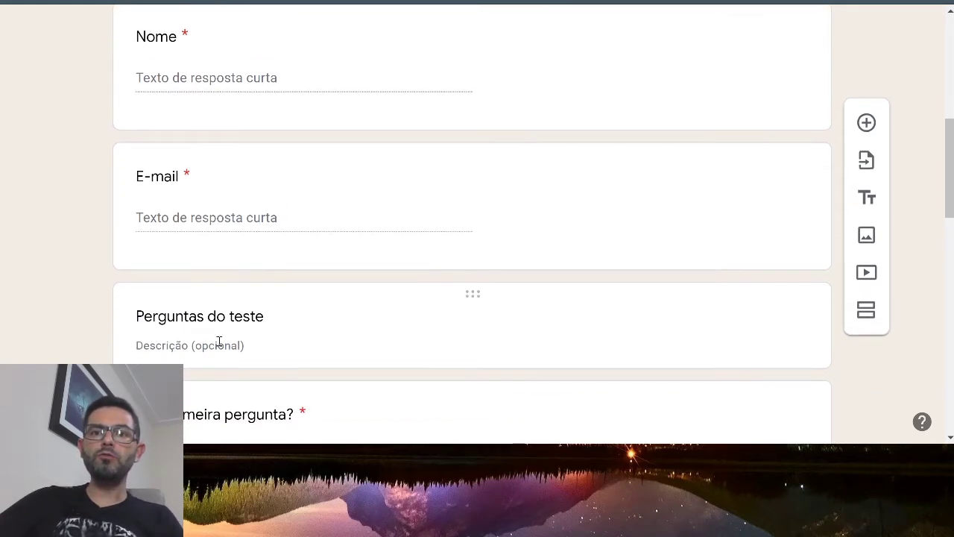
pyautogui.click(635, 345)
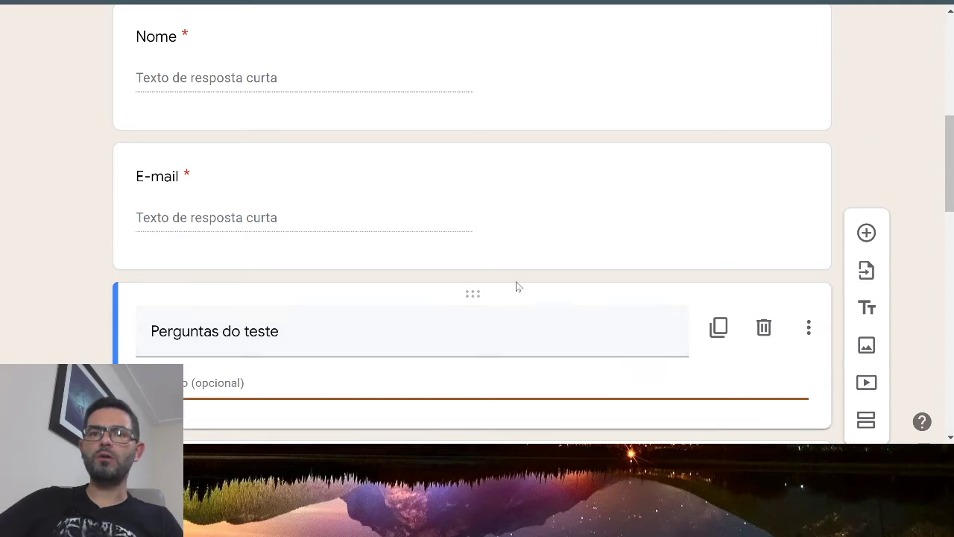
pyautogui.scroll(-2, 515, 283)
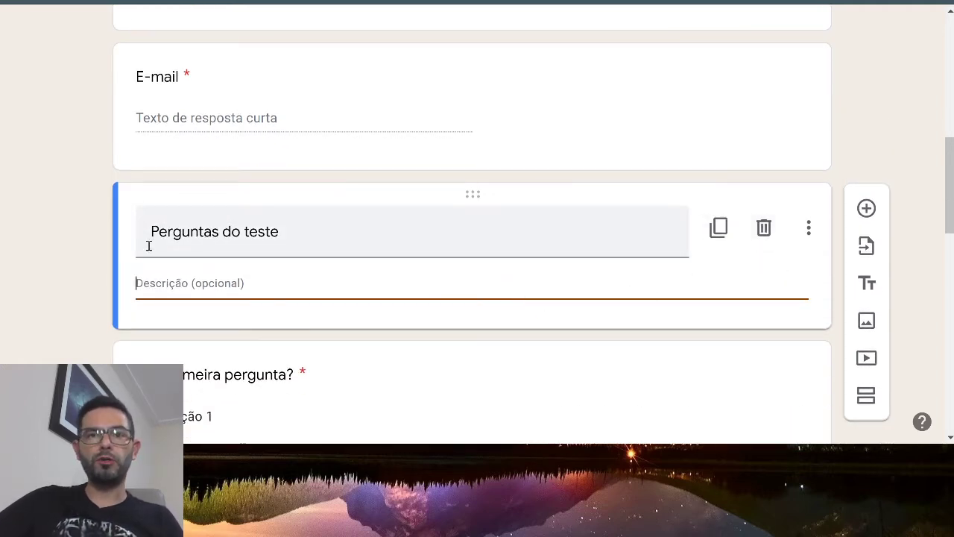
# Retitle the Perguntas do teste section as "Quais são os principais filósofos gregos?".
pyautogui.tripleClick(213, 231)
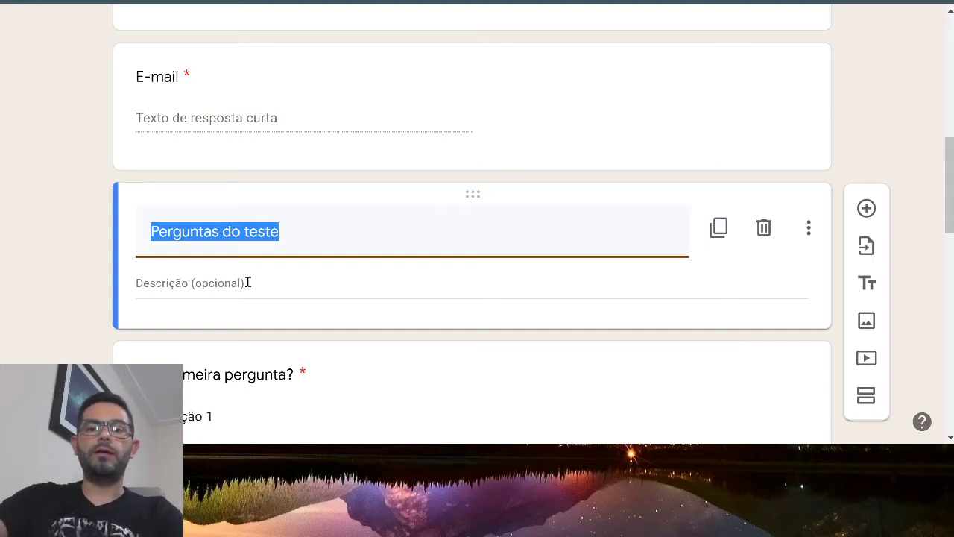
pyautogui.write('Quais')
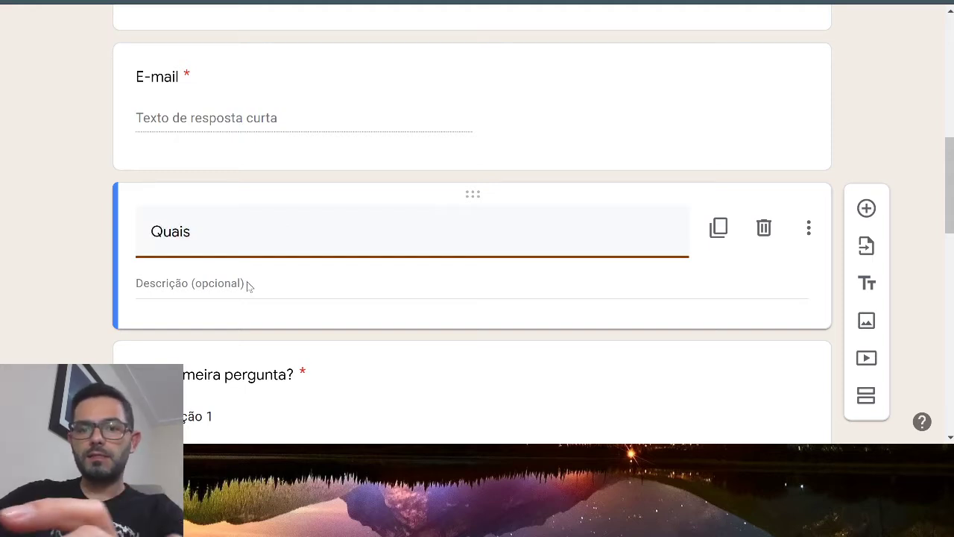
pyautogui.write(' são')
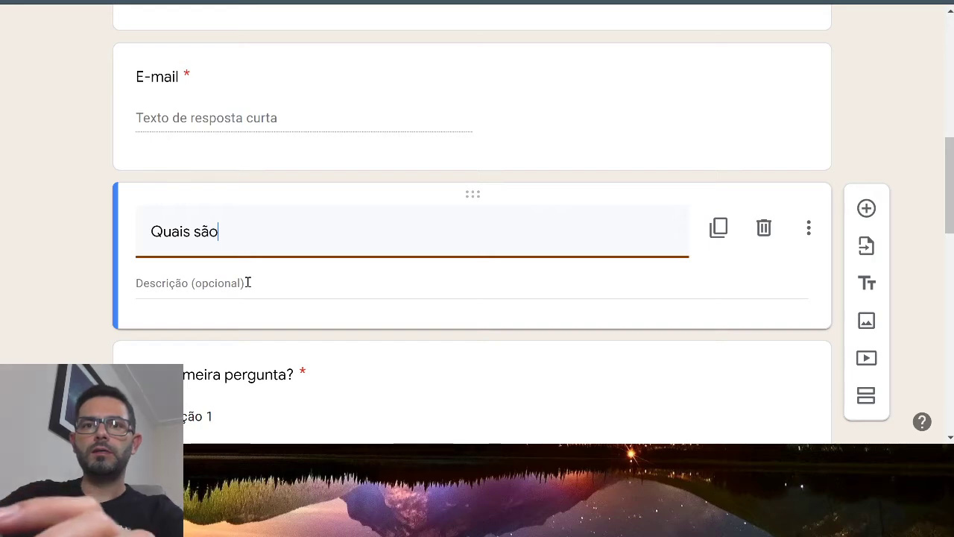
pyautogui.write(' os ')
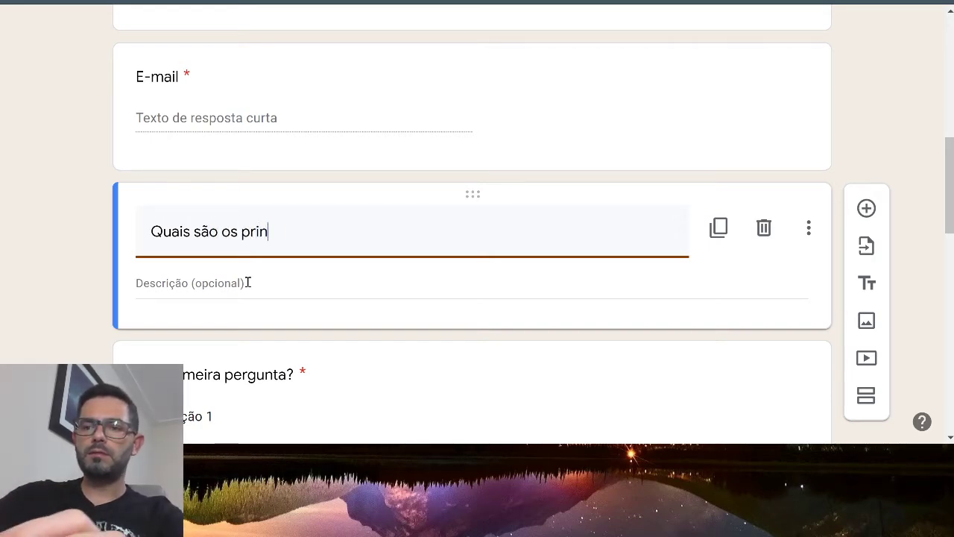
pyautogui.write('principais fil')
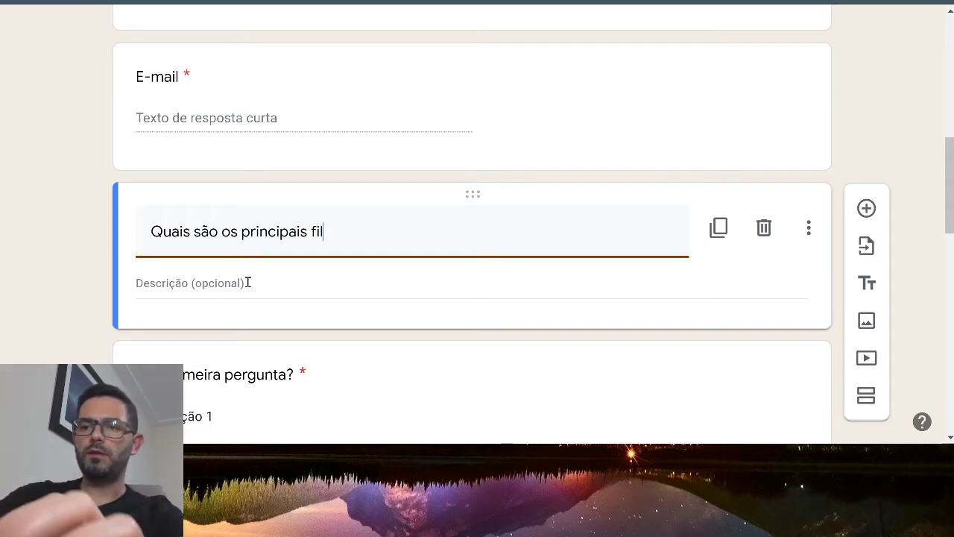
pyautogui.write('ósofo')
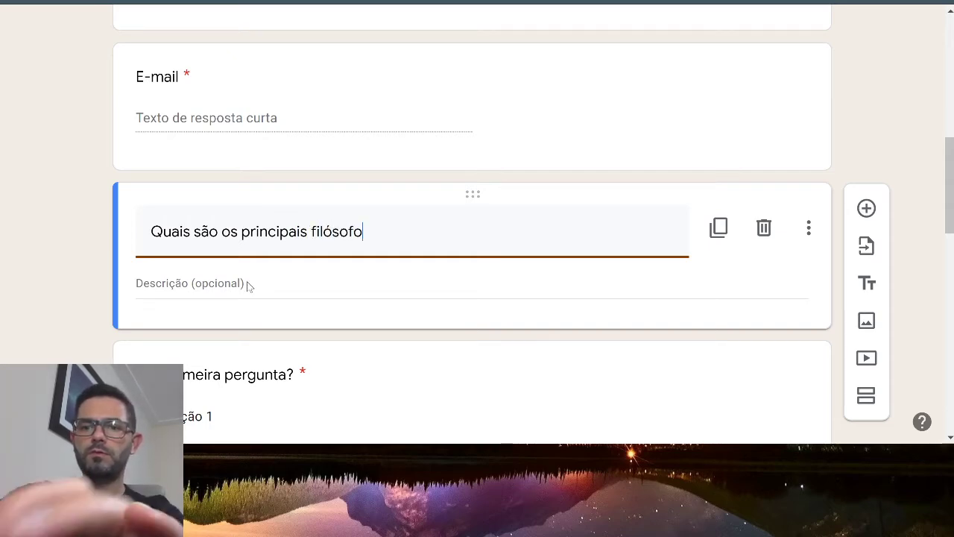
pyautogui.write('s grag')
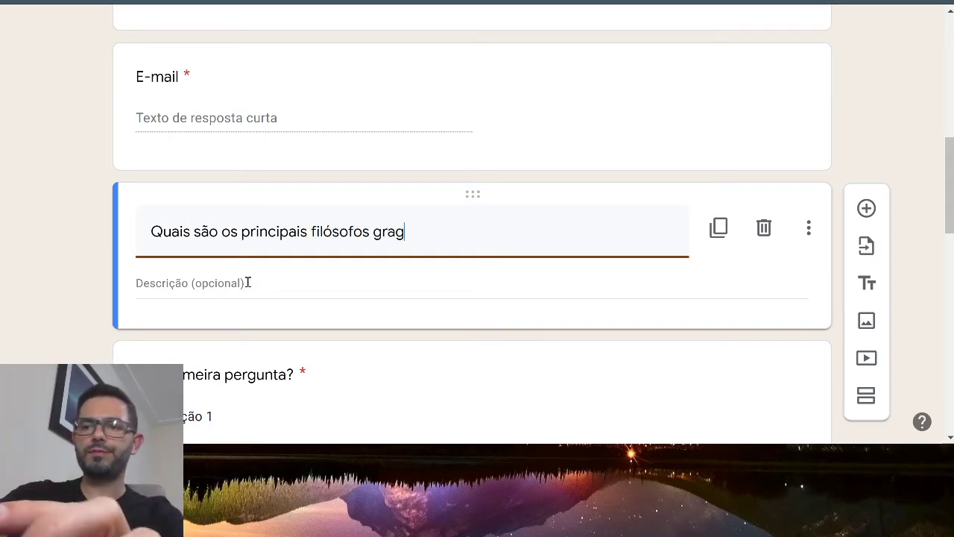
pyautogui.press('BackSpace')
pyautogui.press('BackSpace')
pyautogui.press('BackSpace')
pyautogui.press('BackSpace')
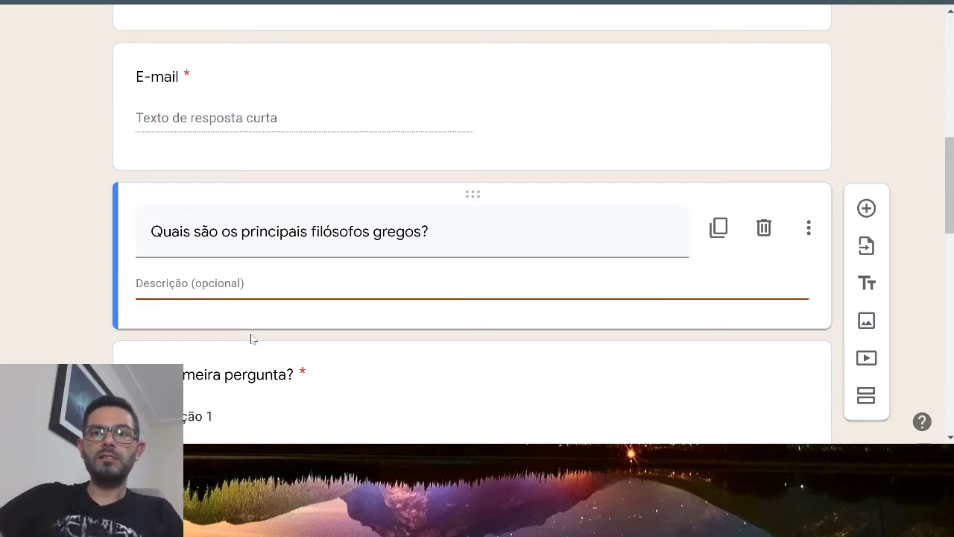
# Delete the "Quais são os principais filósofos gregos?" section card and the "Sua primeira pergunta?" question.
pyautogui.scroll(-1, 235, 282)
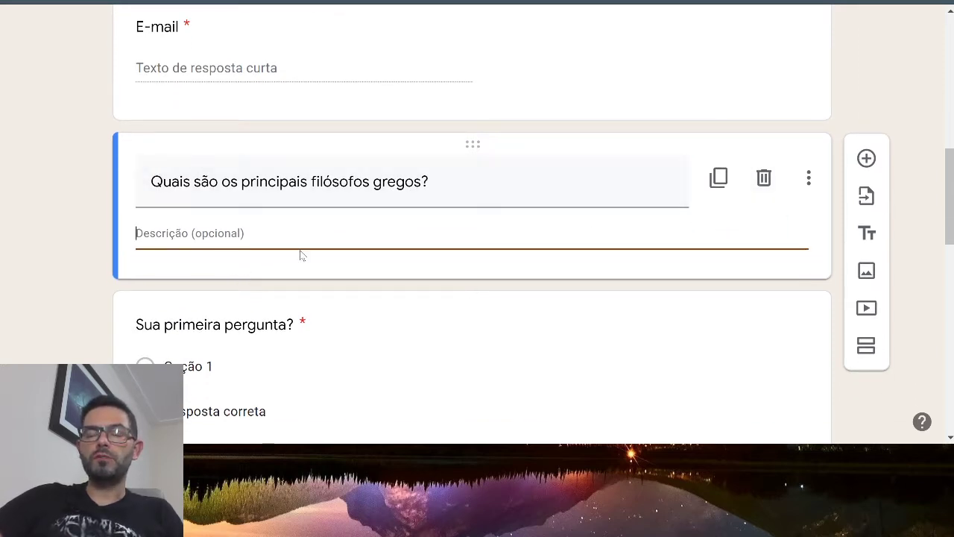
pyautogui.click(764, 178)
pyautogui.scroll(-1, 237, 242)
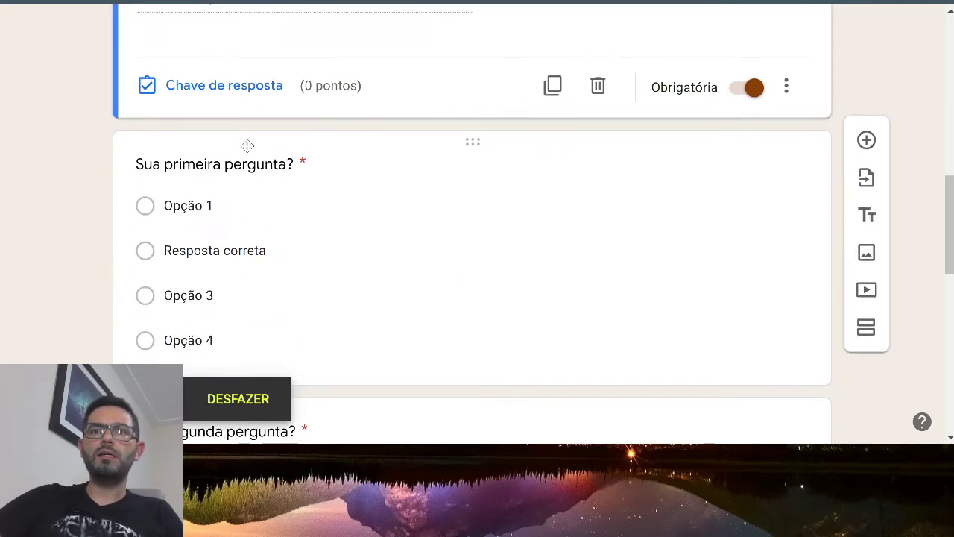
pyautogui.scroll(-1, 201, 298)
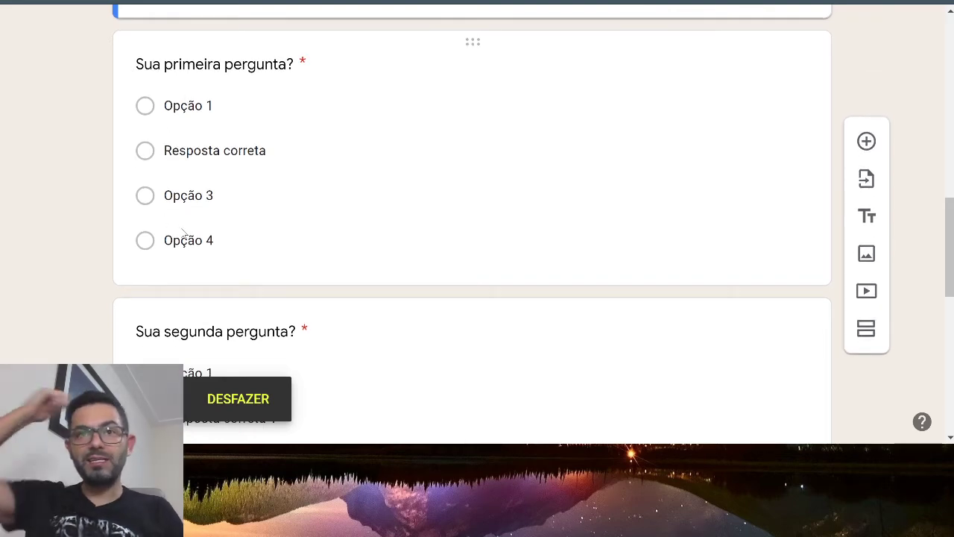
pyautogui.click(225, 247)
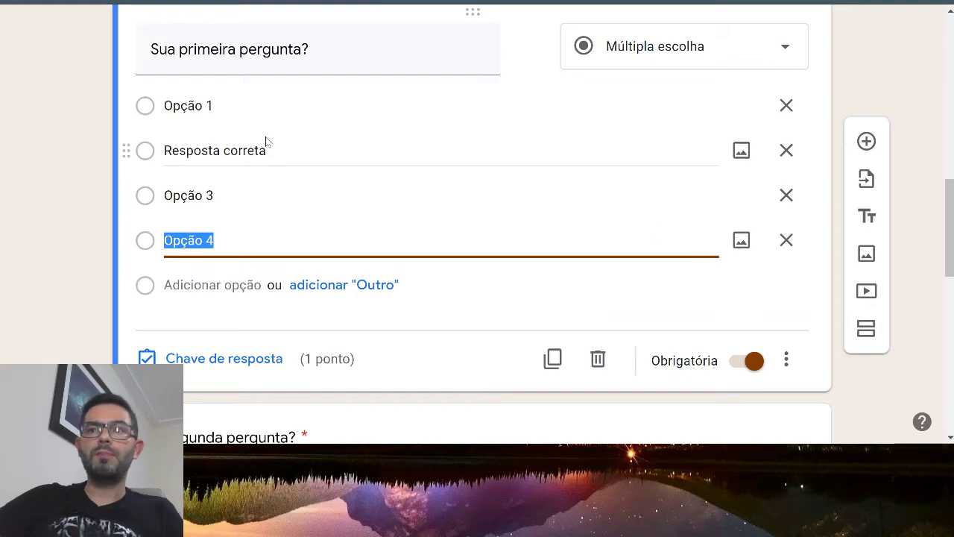
pyautogui.click(598, 359)
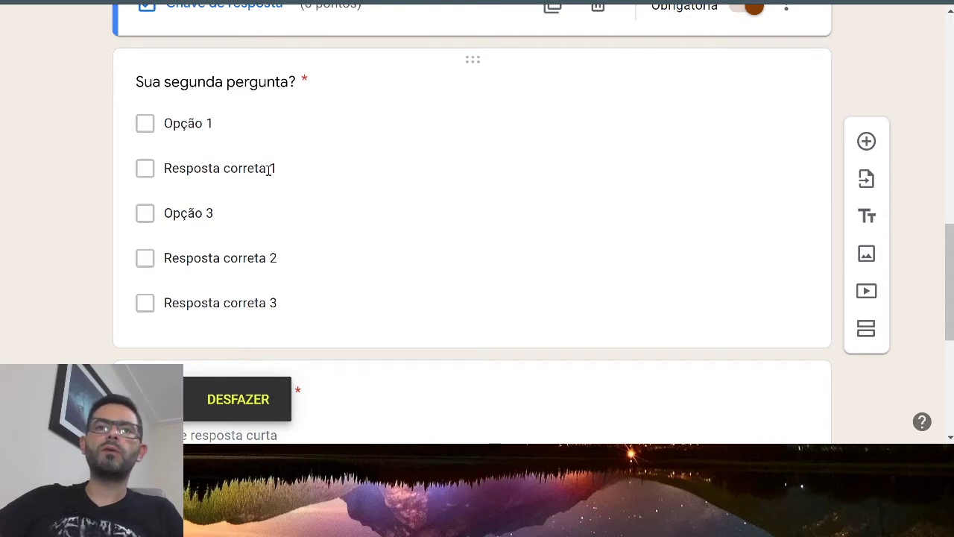
# Delete the "Sua segunda pergunta?" question and the "Com base no texto acima, sua quarta pergunta." question.
pyautogui.scroll(-2, 219, 277)
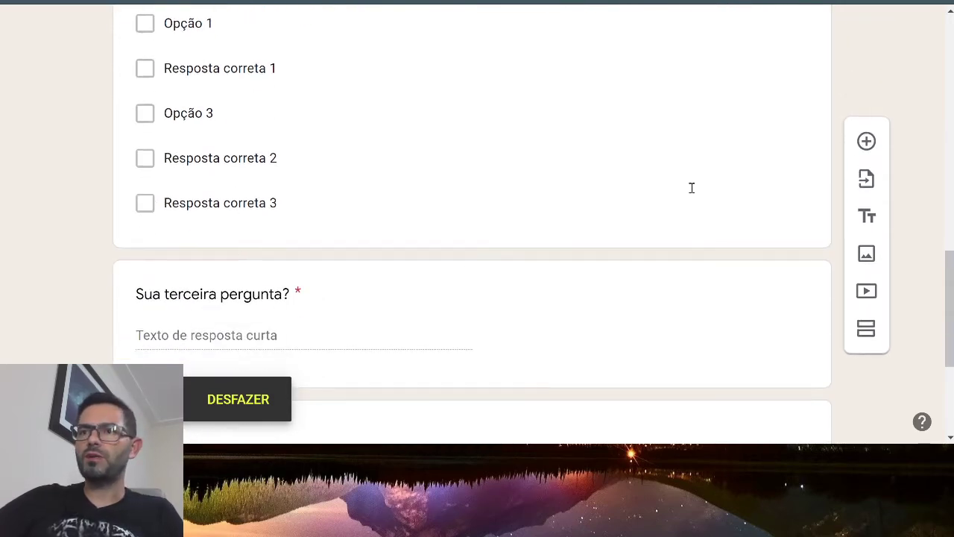
pyautogui.click(658, 120)
pyautogui.click(599, 335)
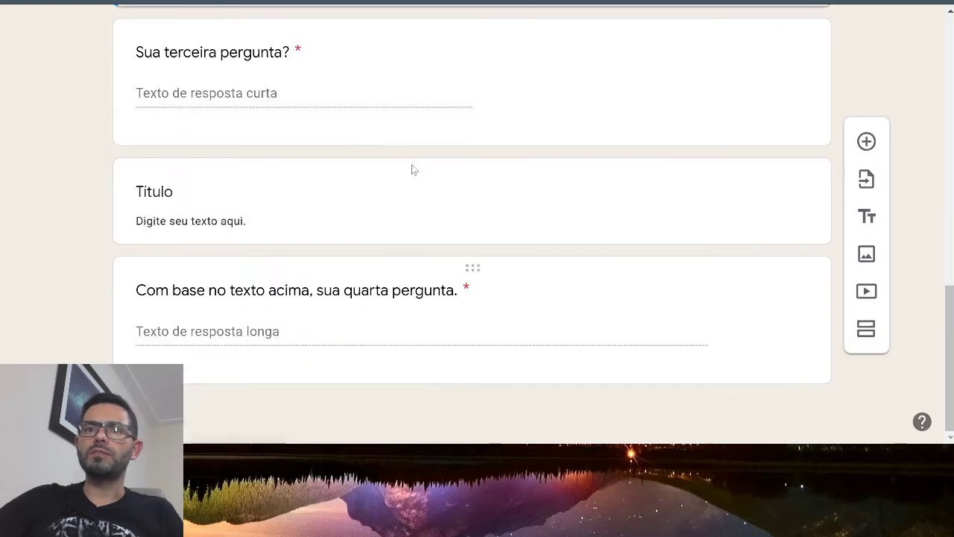
pyautogui.click(164, 289)
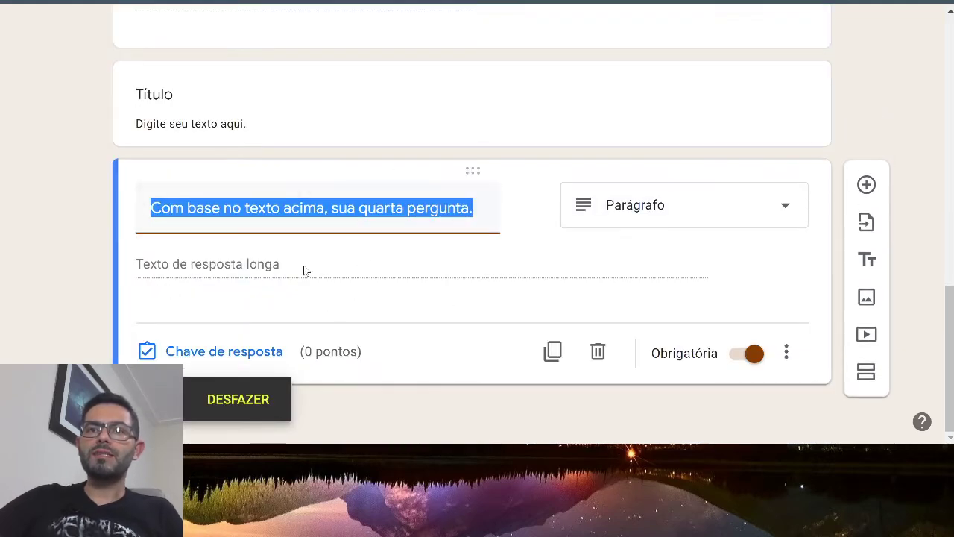
pyautogui.click(525, 319)
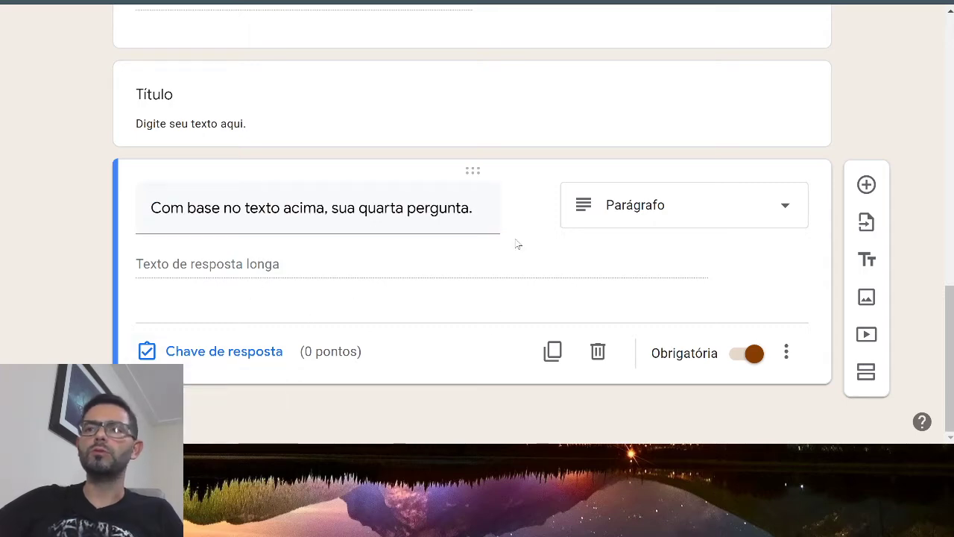
pyautogui.click(598, 352)
# Try out the Coletar endereços de e-mail option in the form's general settings, then close the settings.
pyautogui.scroll(5, 358, 159)
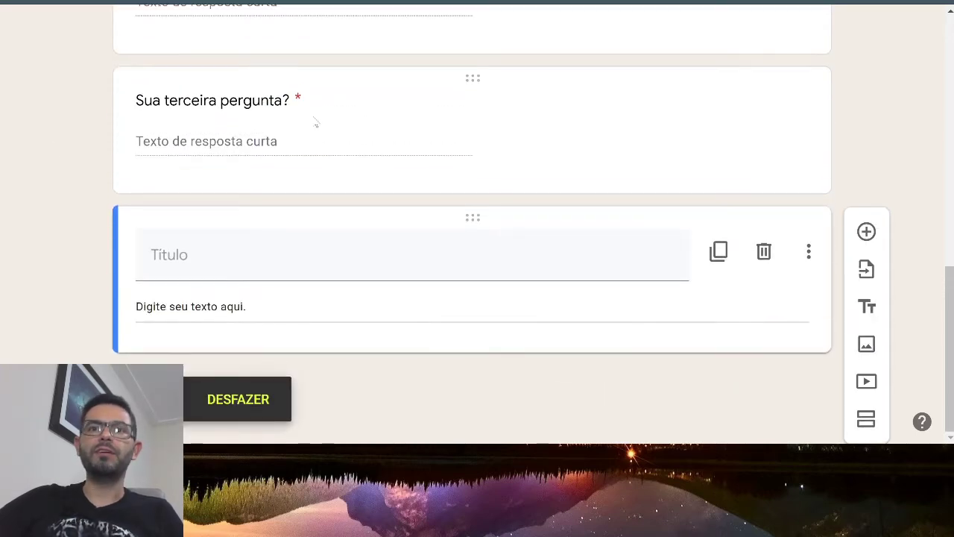
pyautogui.scroll(2, 354, 158)
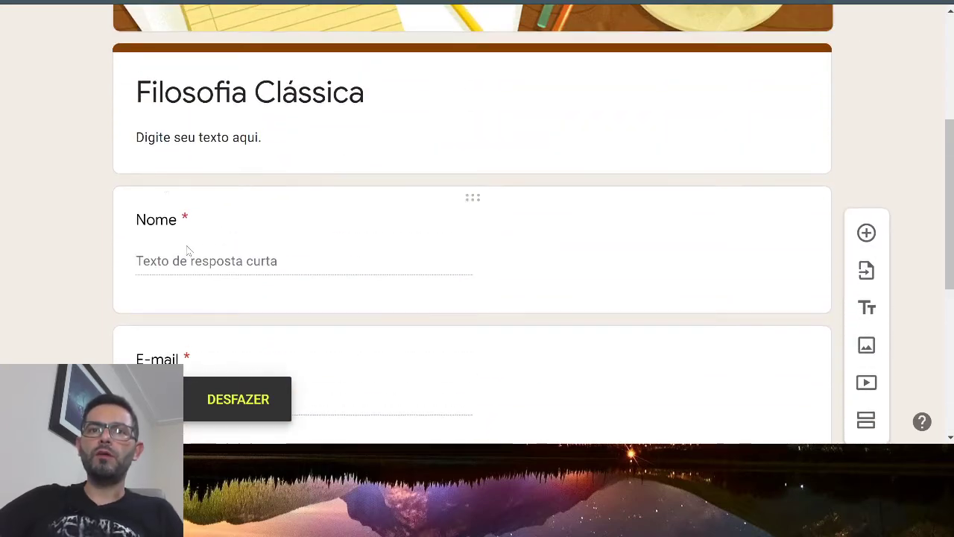
pyautogui.scroll(-2, 192, 267)
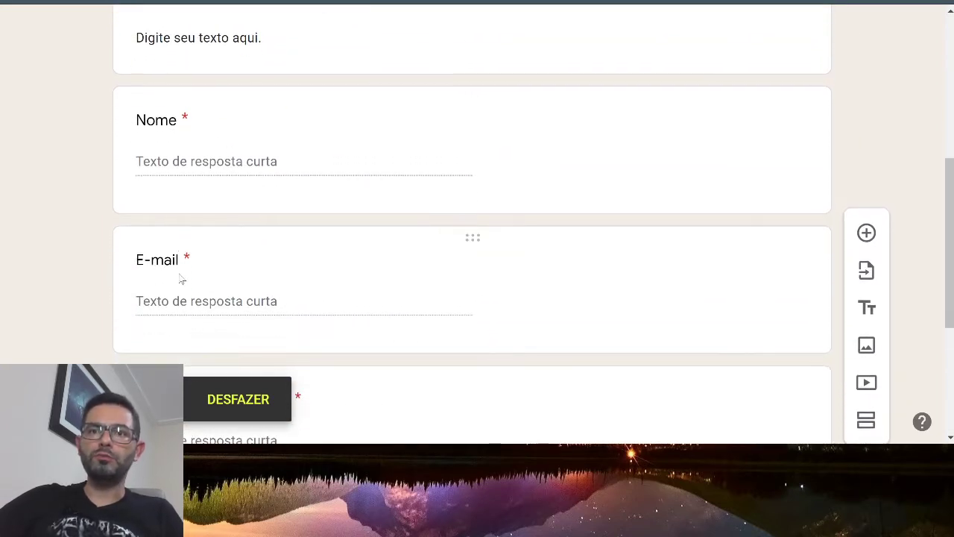
pyautogui.scroll(5, 667, 316)
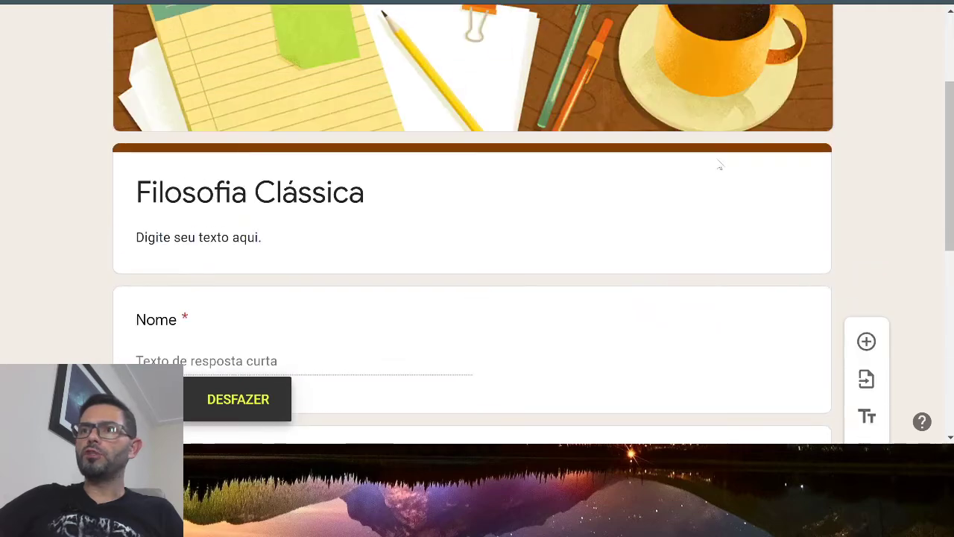
pyautogui.click(717, 37)
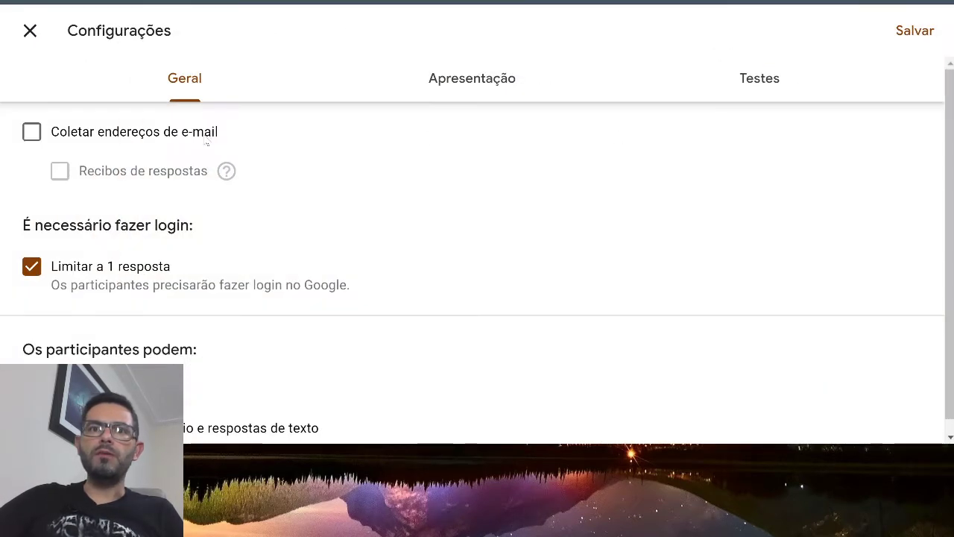
pyautogui.click(31, 132)
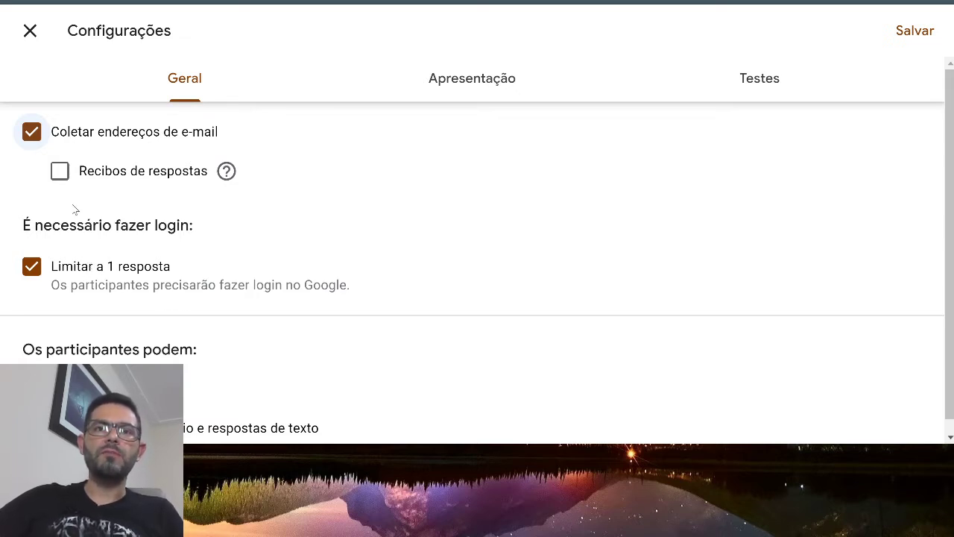
pyautogui.click(31, 132)
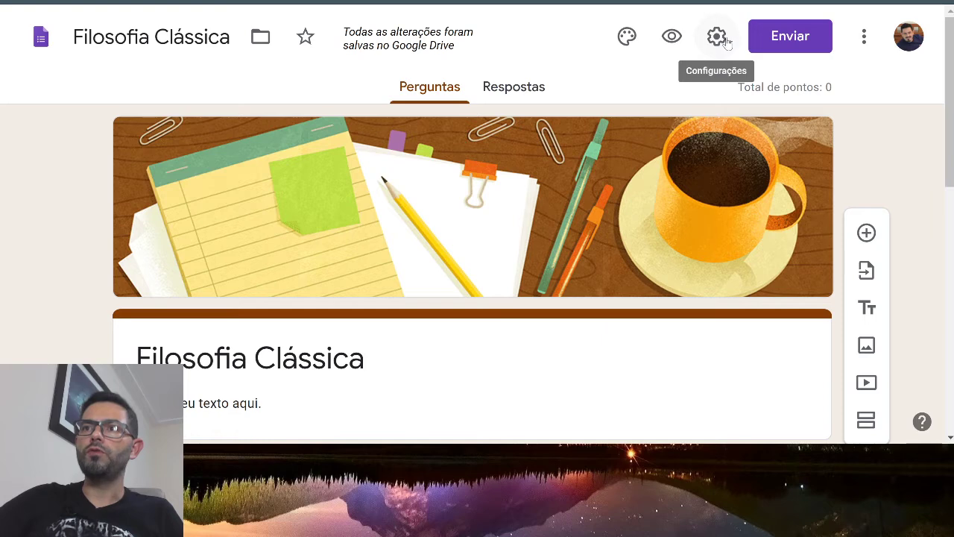
# Choose the Básico font style and the Azul-petróleo #009688 theme colour in the form's theme options.
pyautogui.click(627, 38)
pyautogui.scroll(-2, 761, 305)
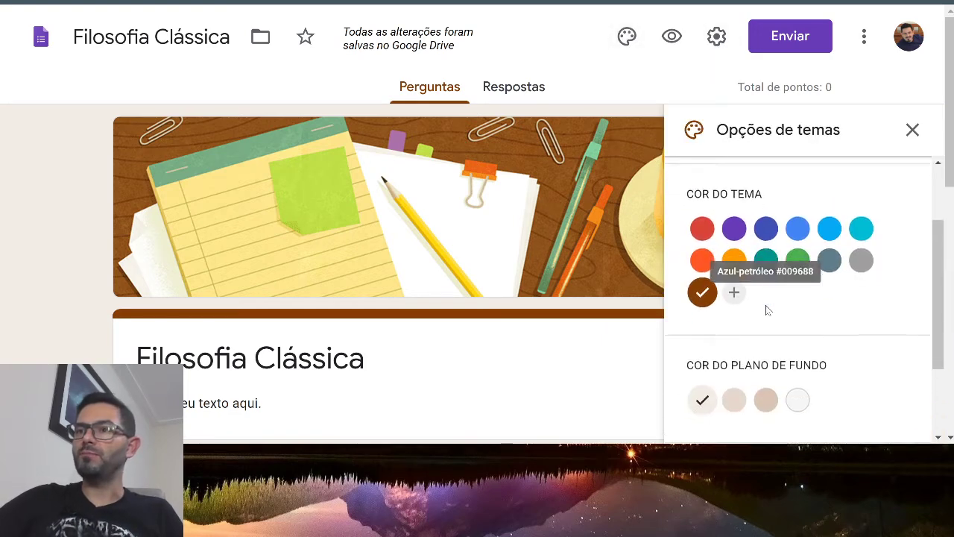
pyautogui.scroll(-2, 765, 310)
pyautogui.scroll(3, 764, 309)
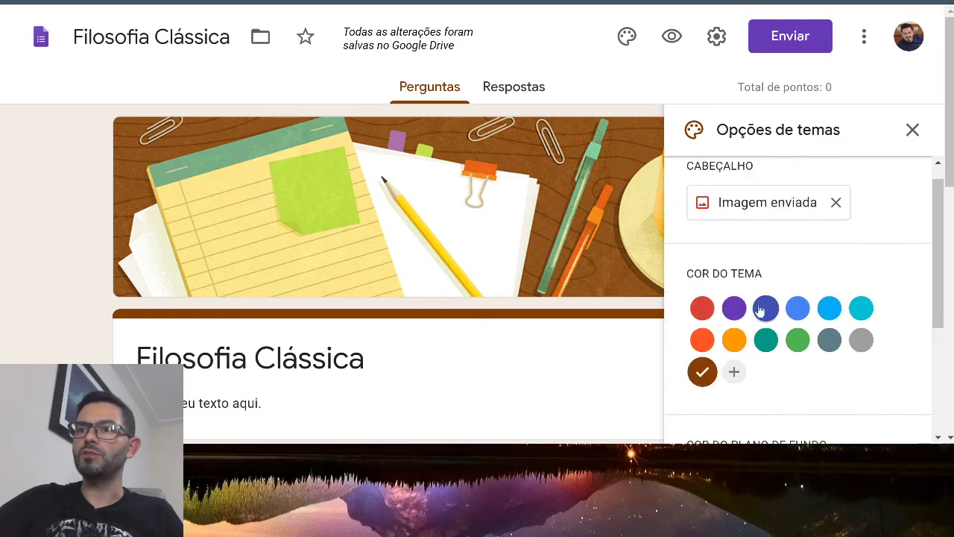
pyautogui.scroll(-3, 734, 328)
pyautogui.click(758, 392)
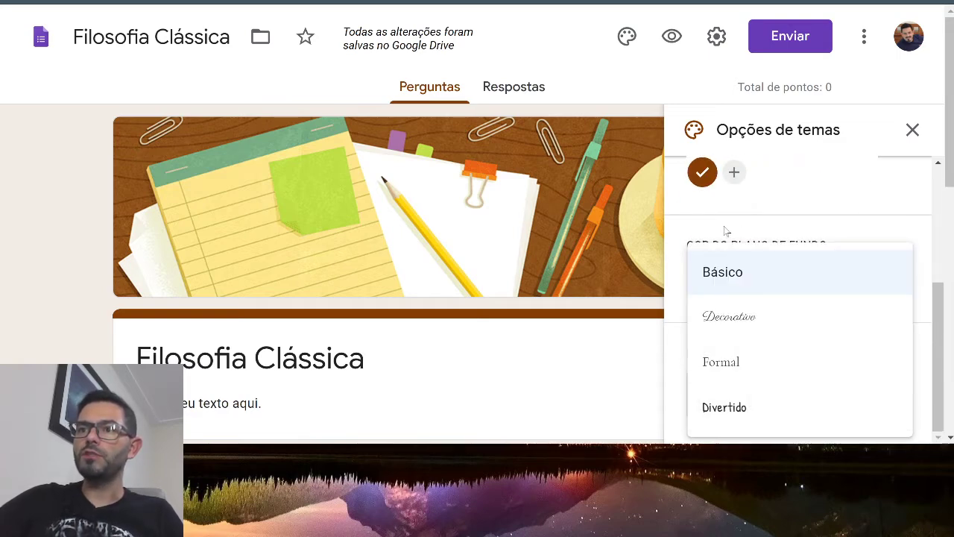
pyautogui.click(731, 272)
pyautogui.scroll(3, 735, 272)
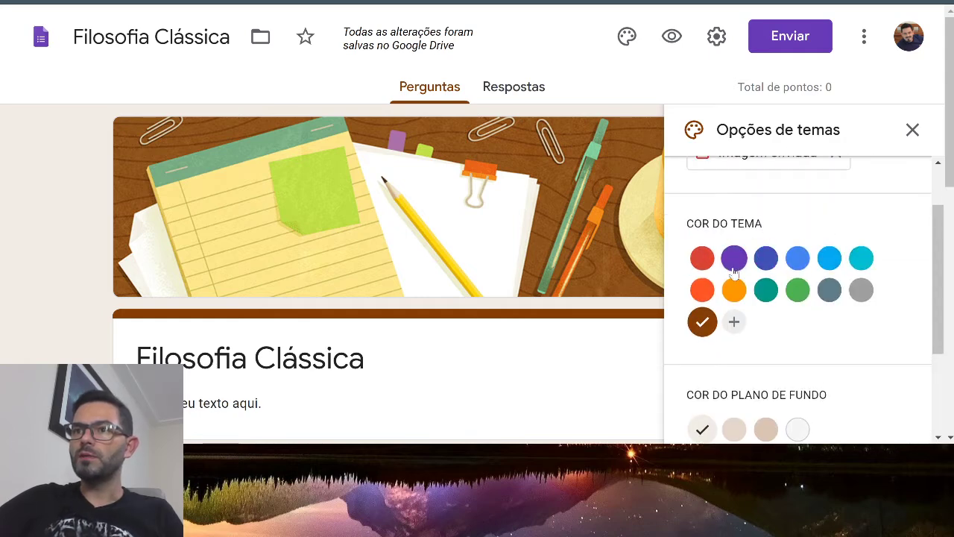
pyautogui.click(766, 291)
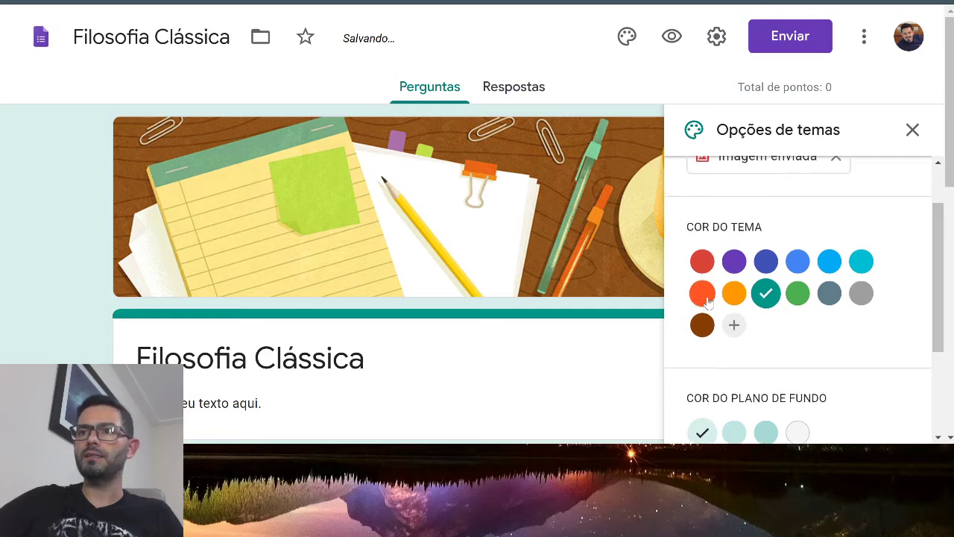
# Replace the form's header image with the picnic-on-grass photo from the Comer e beber themes and close the theme options.
pyautogui.scroll(1, 707, 301)
pyautogui.click(746, 222)
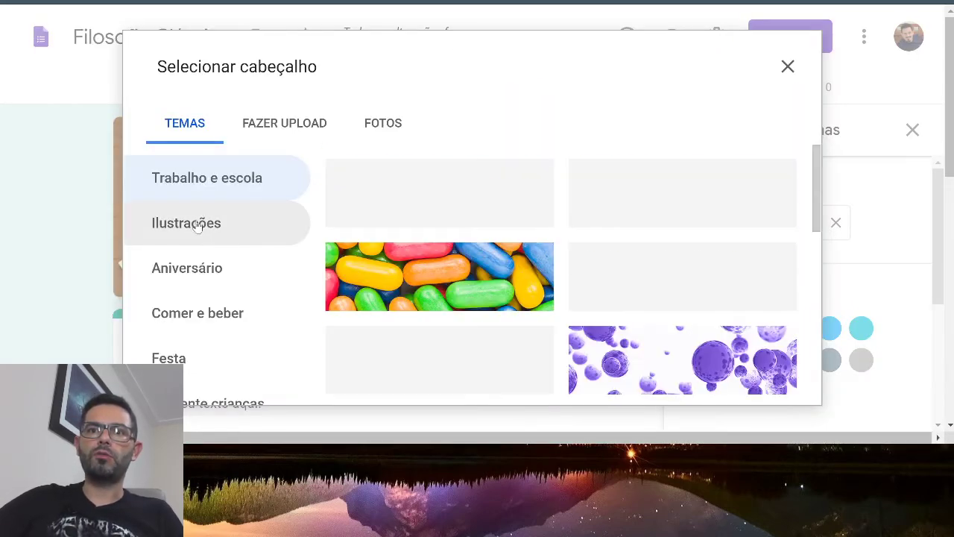
pyautogui.click(196, 228)
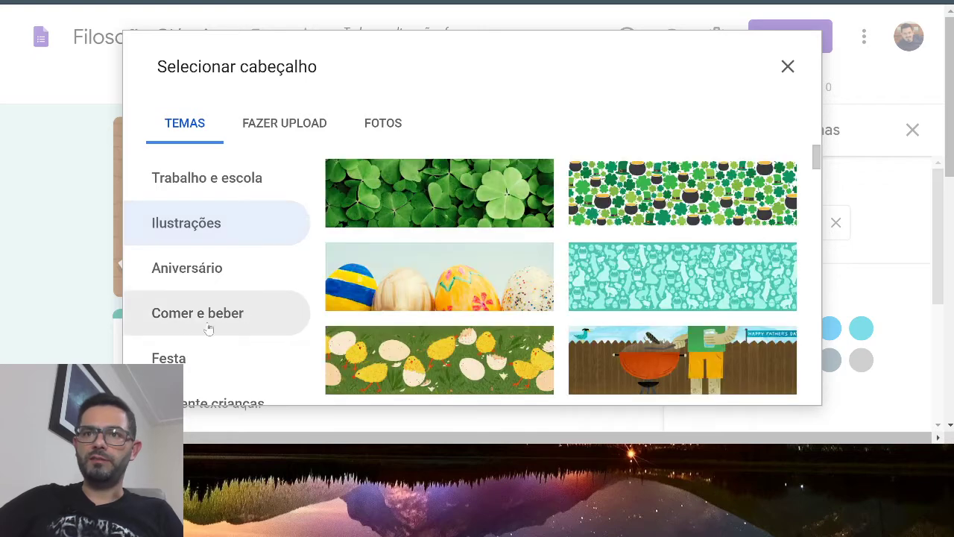
pyautogui.click(175, 316)
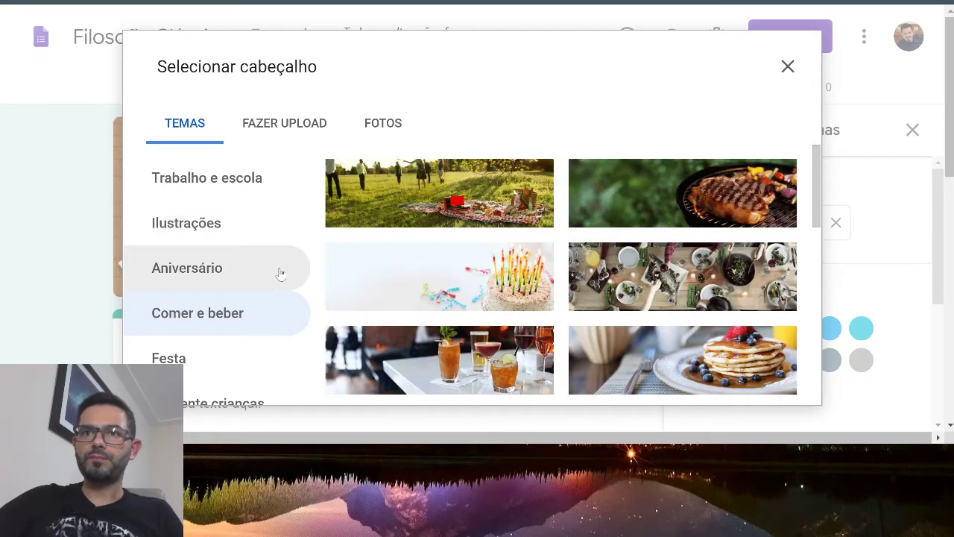
pyautogui.click(429, 217)
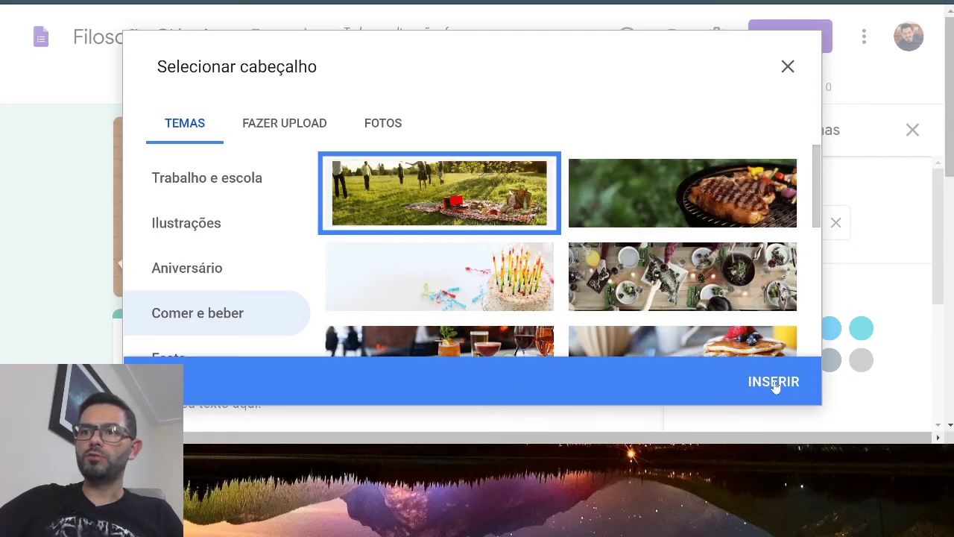
pyautogui.click(774, 381)
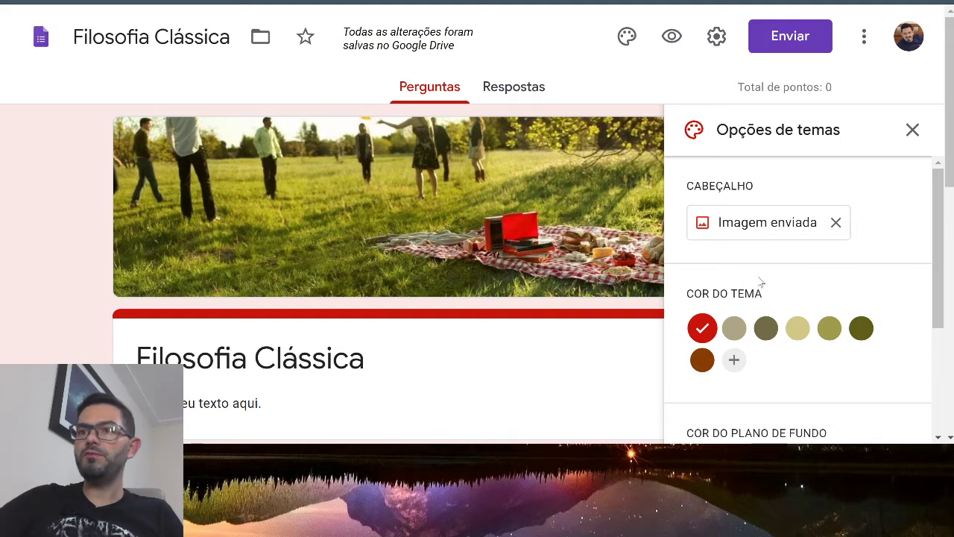
pyautogui.click(914, 131)
pyautogui.scroll(-1, 88, 289)
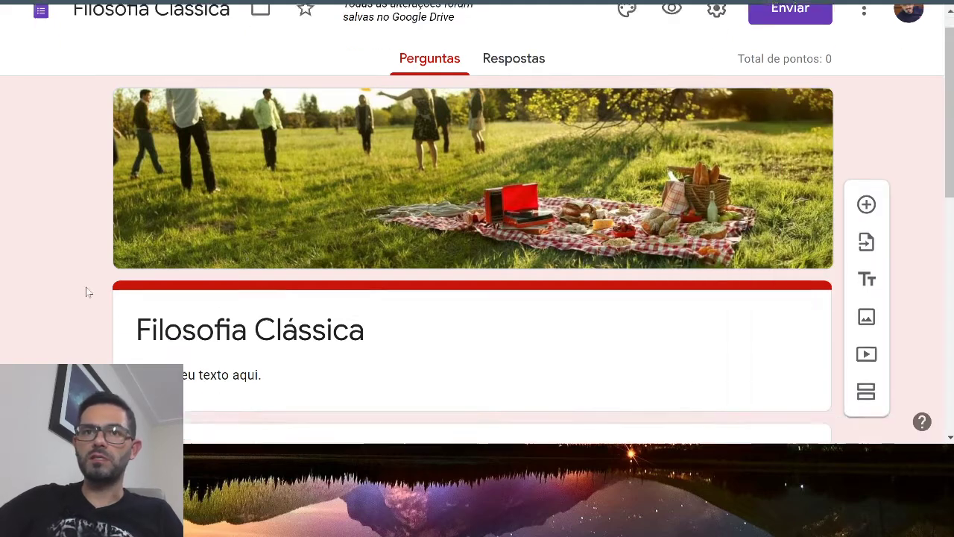
pyautogui.scroll(1, 88, 289)
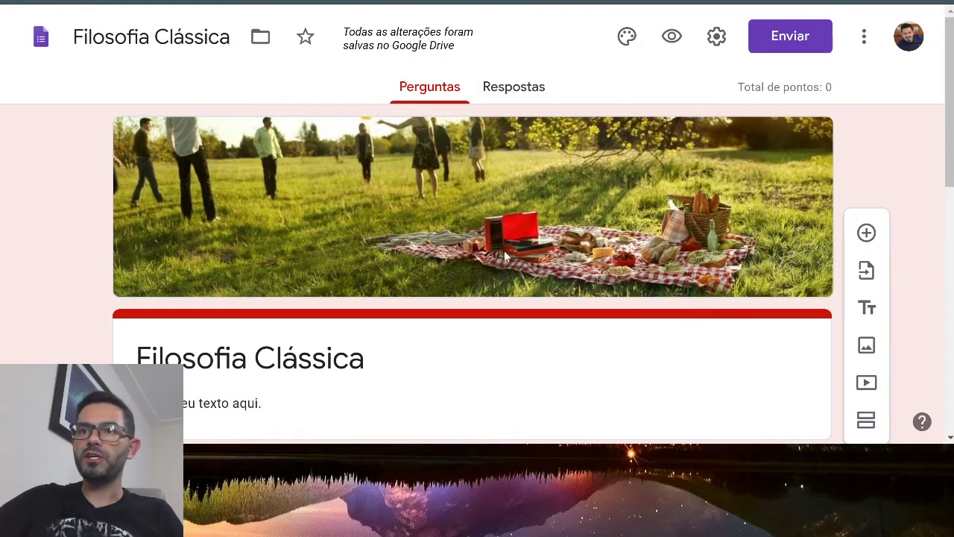
pyautogui.scroll(-3, 2, 252)
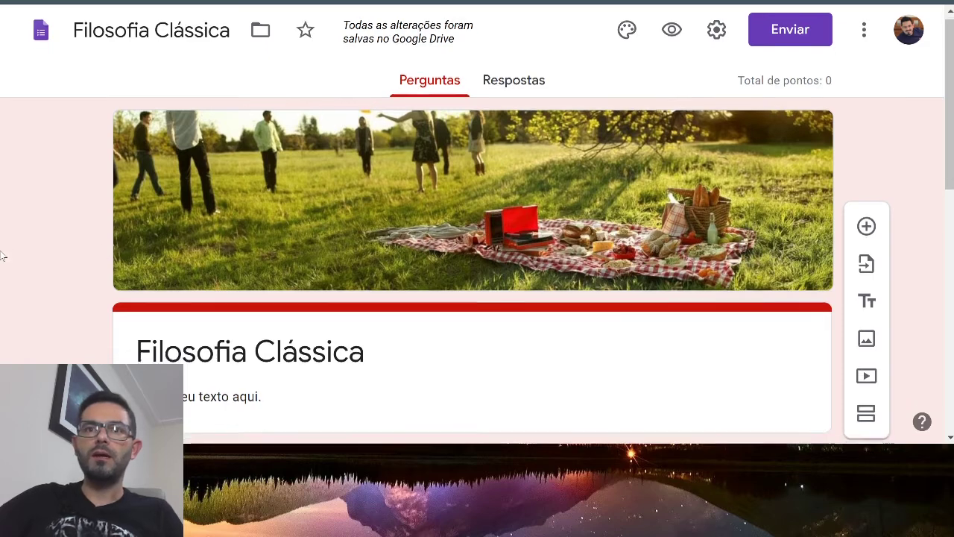
pyautogui.scroll(-2, 87, 164)
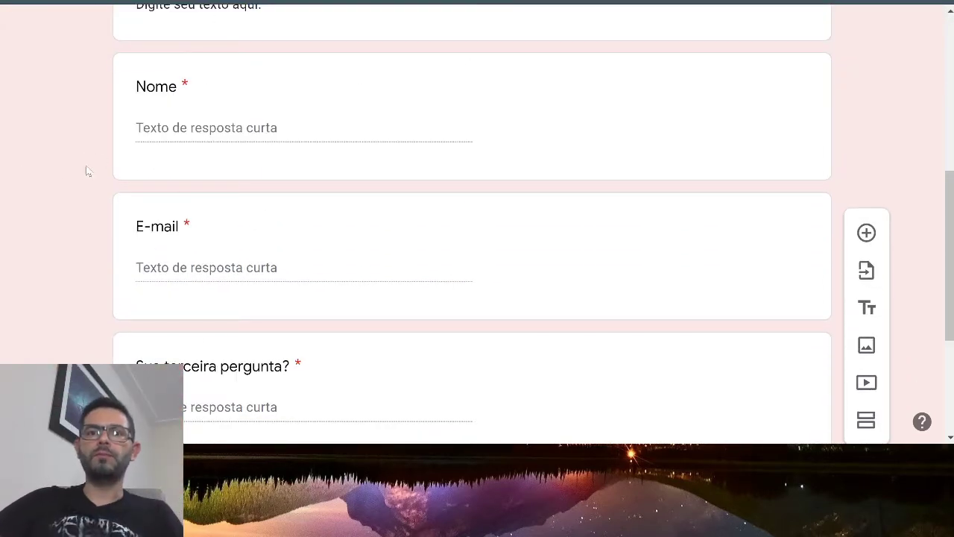
pyautogui.scroll(4, 85, 167)
pyautogui.scroll(-3, 240, 230)
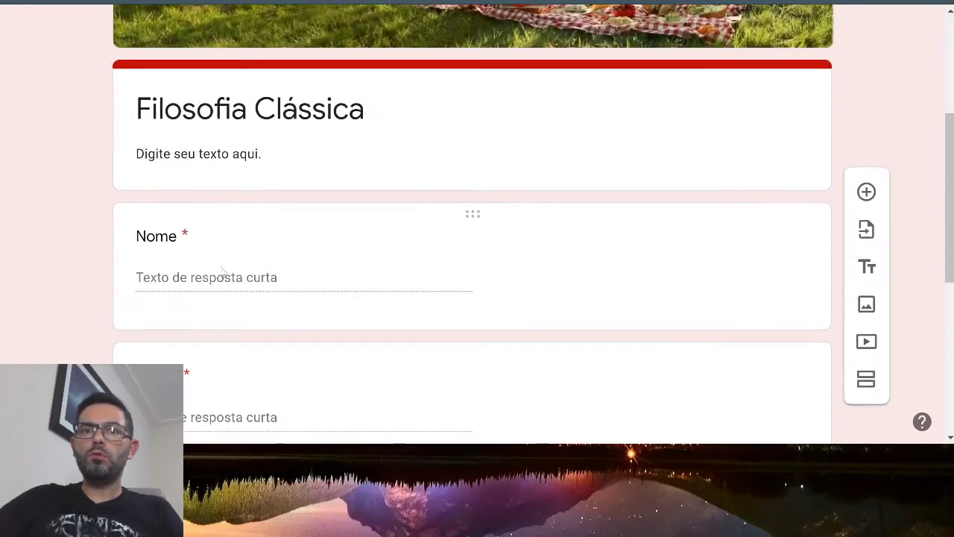
# Try out Coletar endereços de e-mail with Recibos de respostas set to Sempre in the form's general settings, then close them without saving.
pyautogui.scroll(3, 298, 241)
pyautogui.click(717, 37)
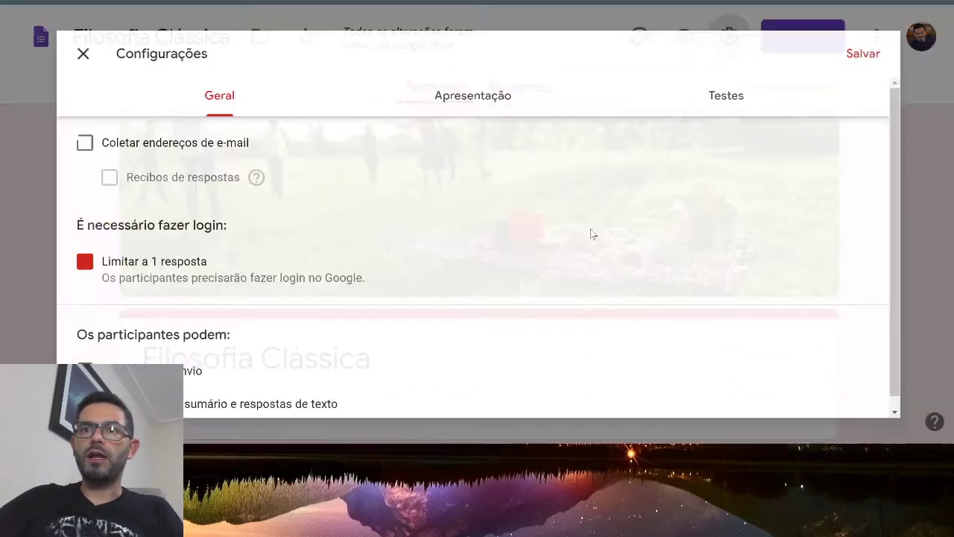
pyautogui.click(31, 133)
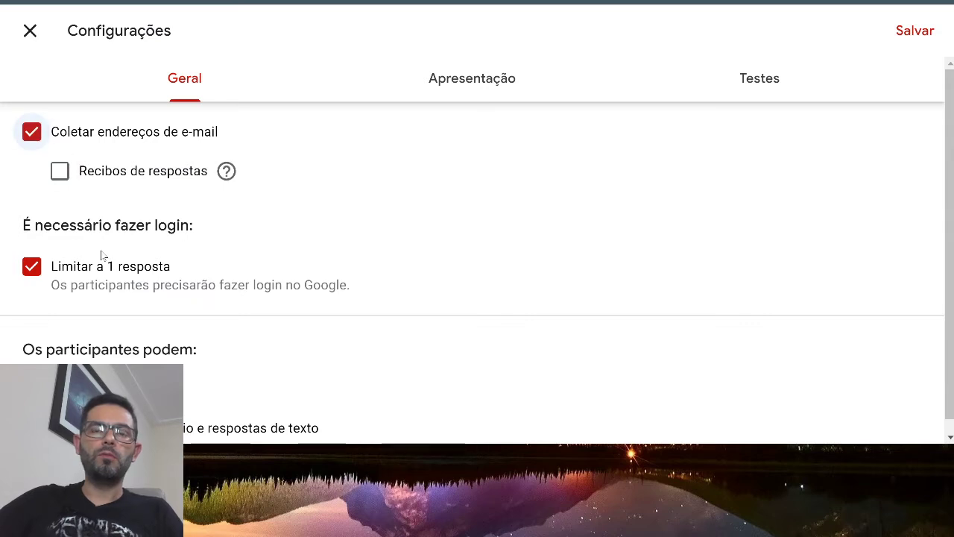
pyautogui.click(31, 132)
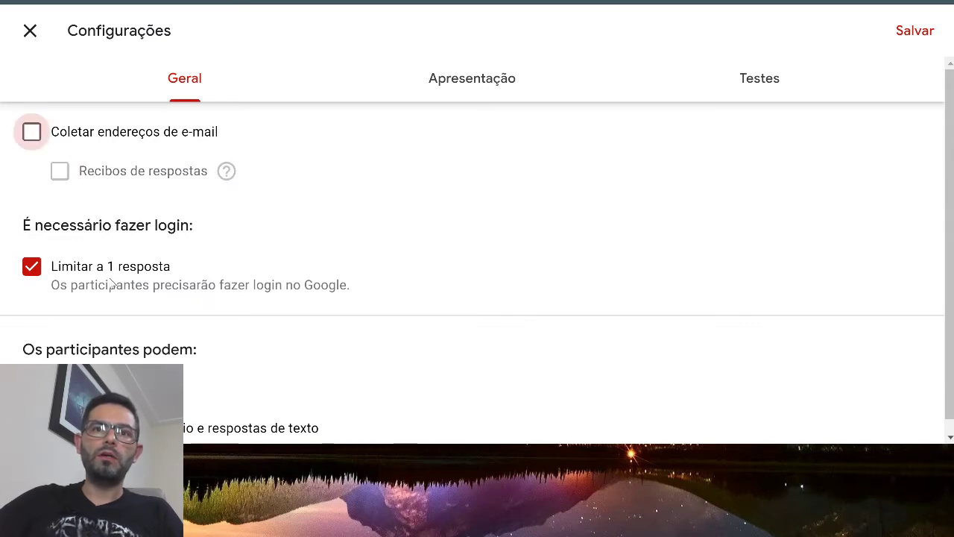
pyautogui.click(32, 132)
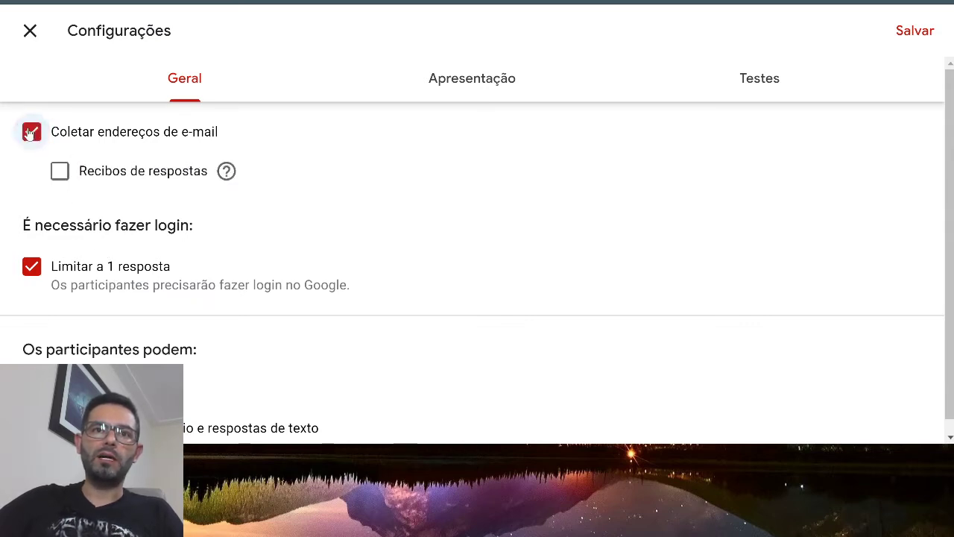
pyautogui.click(60, 172)
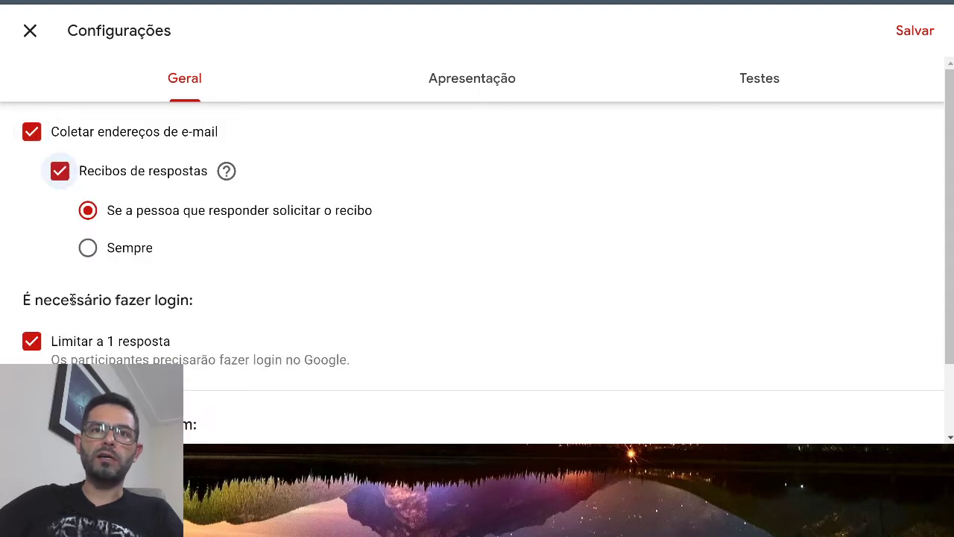
pyautogui.click(89, 248)
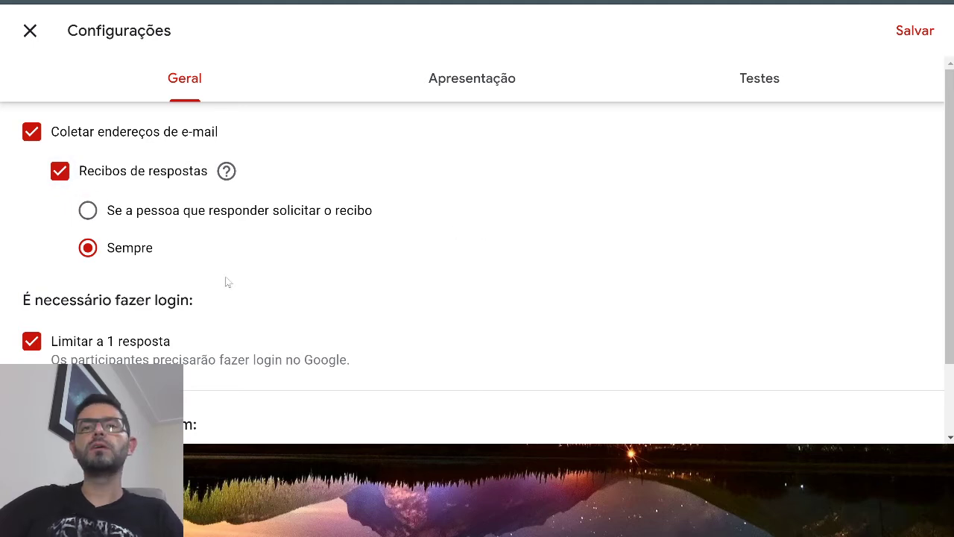
pyautogui.click(32, 132)
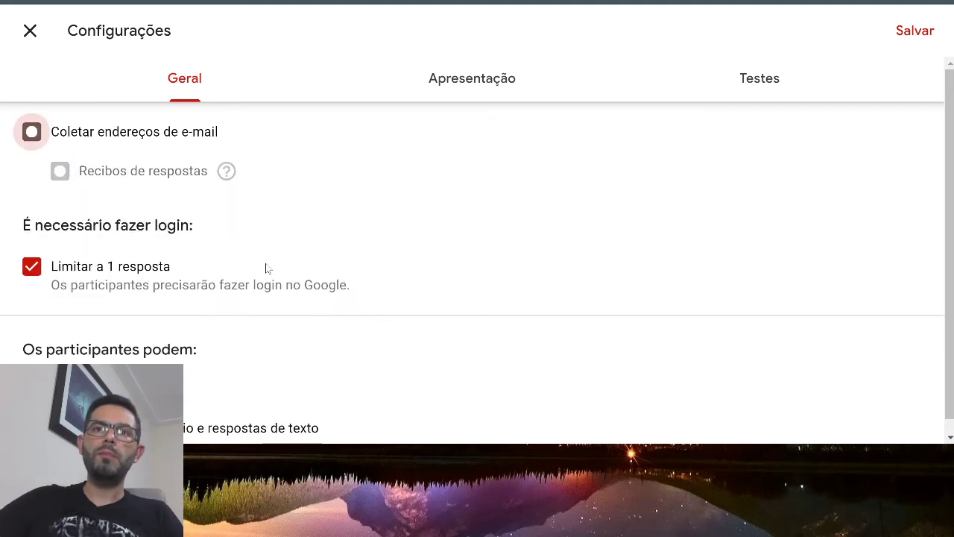
pyautogui.click(30, 31)
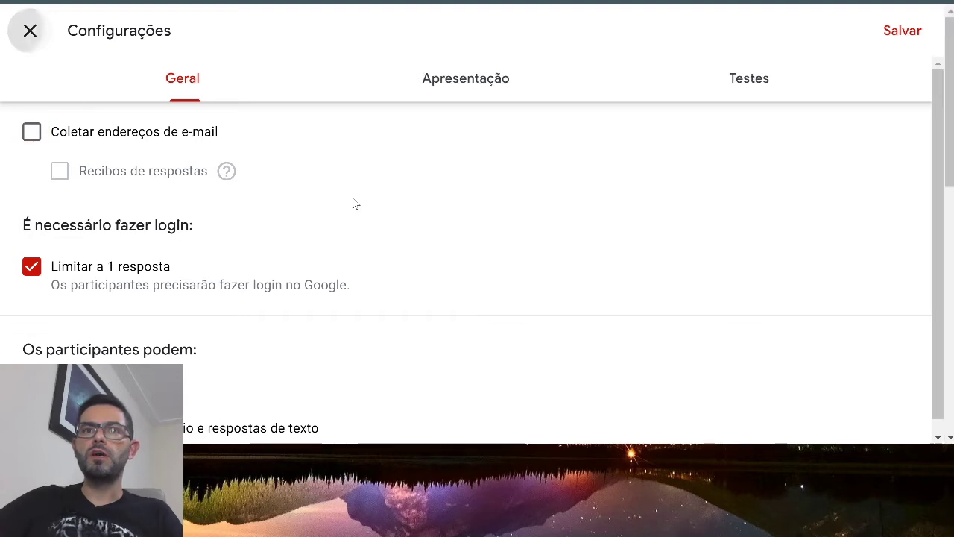
# Delete the E-mail question from the form, keeping the Nome question.
pyautogui.scroll(-5, 394, 363)
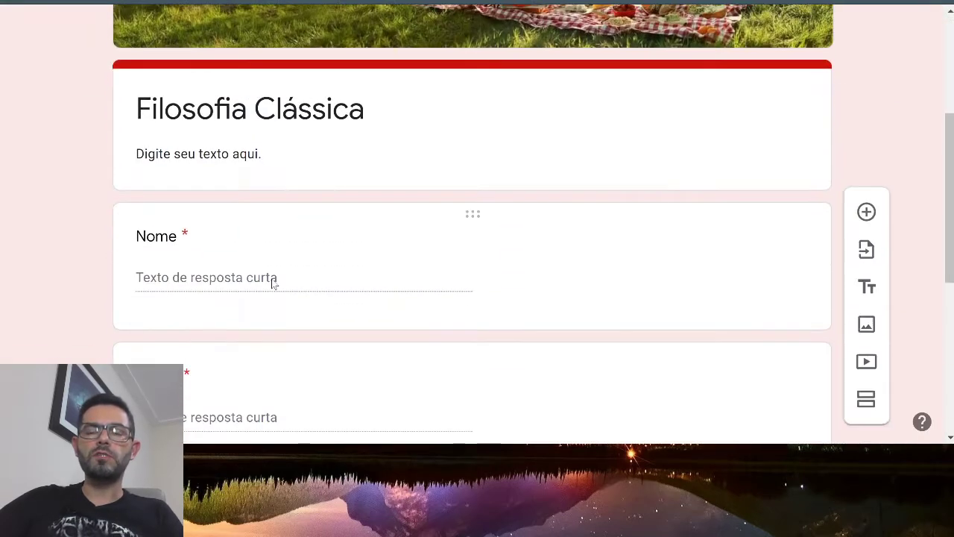
pyautogui.click(628, 247)
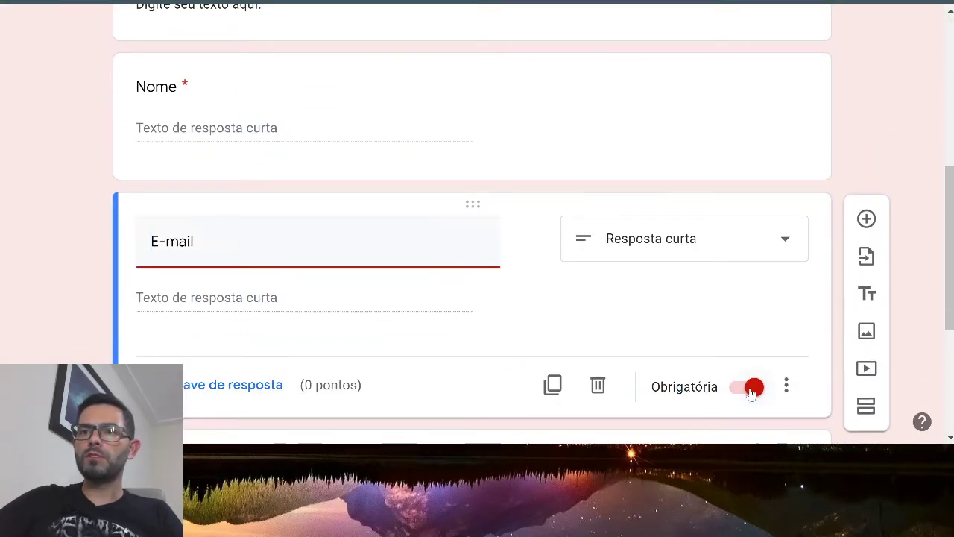
pyautogui.click(599, 384)
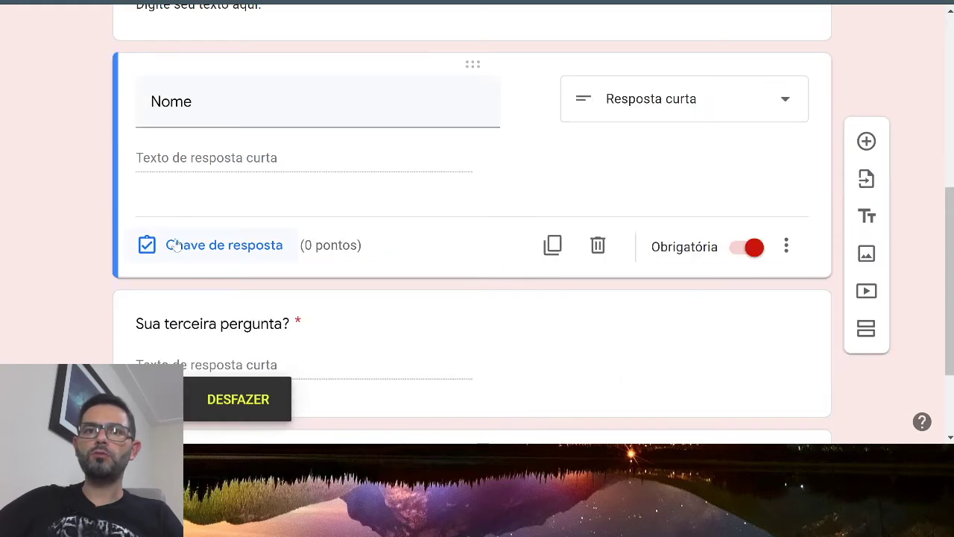
pyautogui.click(298, 99)
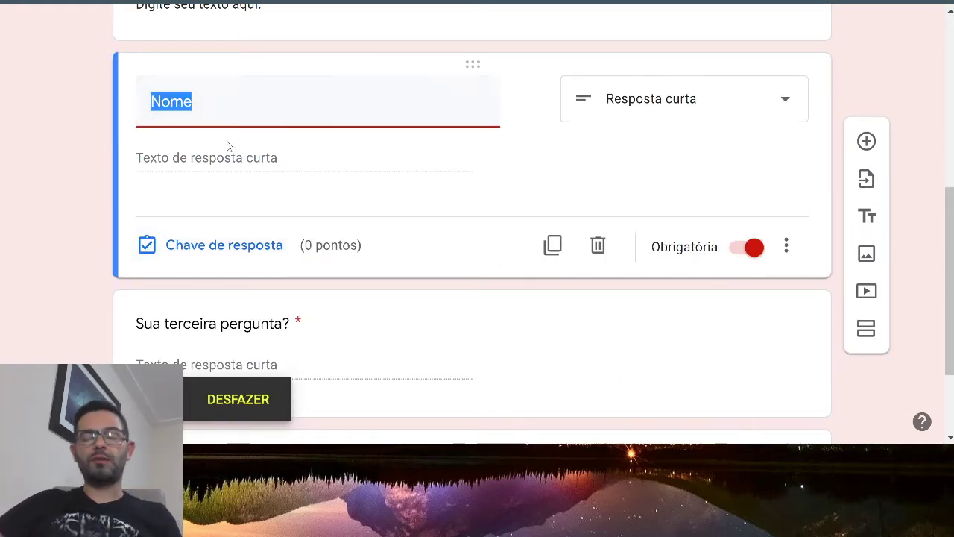
pyautogui.click(18, 133)
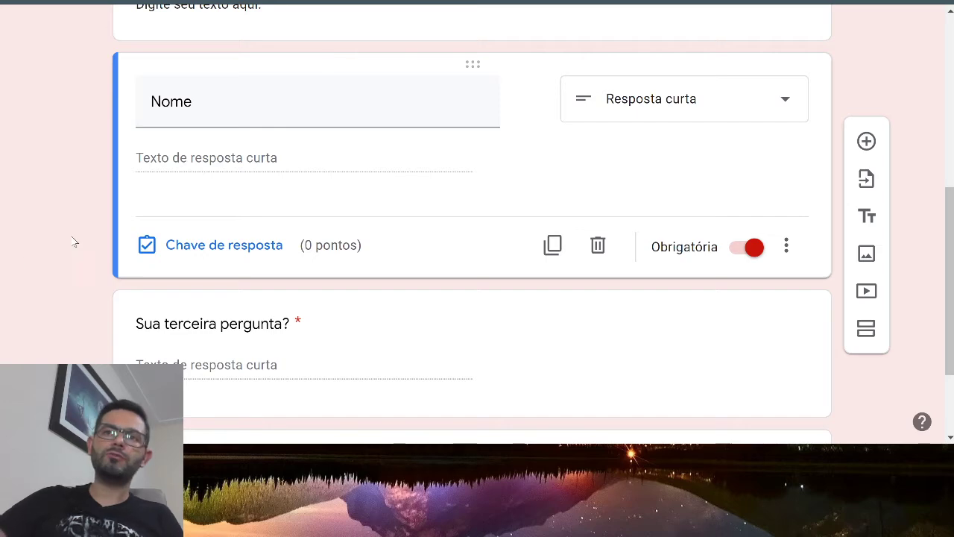
# Delete the "Sua terceira pergunta?" question and the "Título" text block below it.
pyautogui.scroll(5, 75, 241)
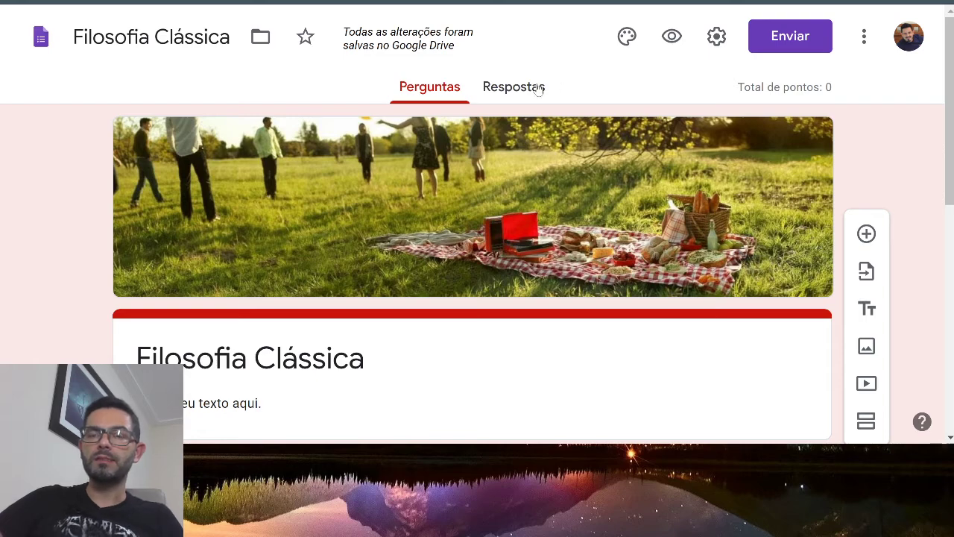
pyautogui.scroll(-10, 57, 298)
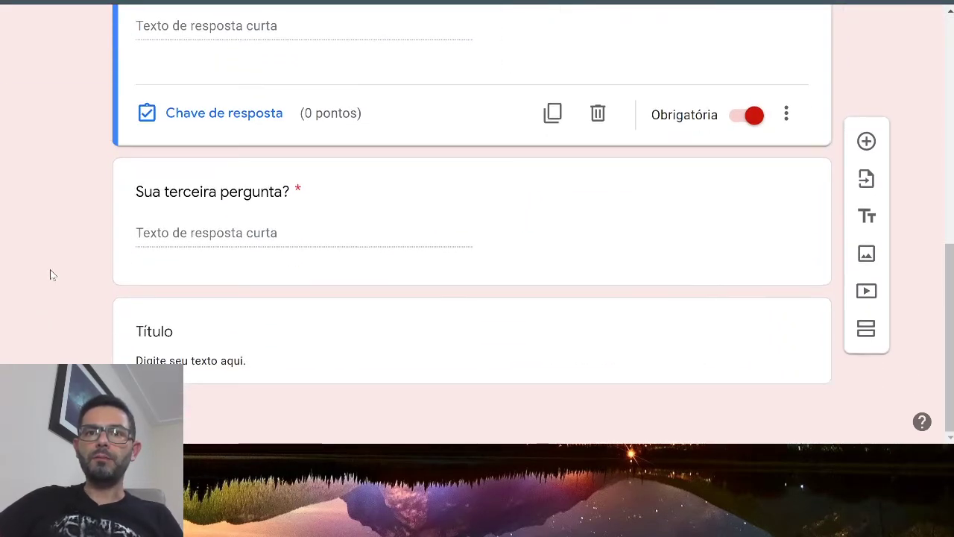
pyautogui.click(610, 280)
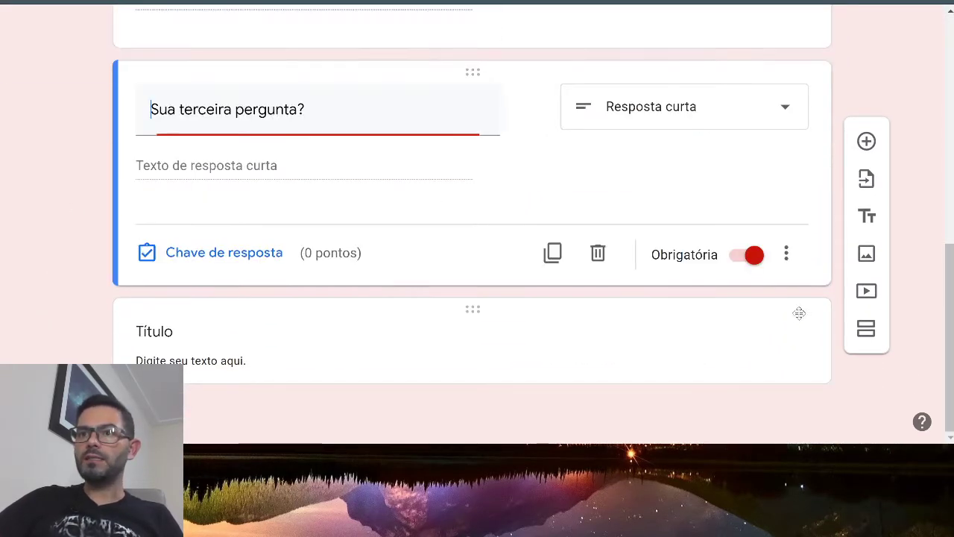
pyautogui.click(598, 254)
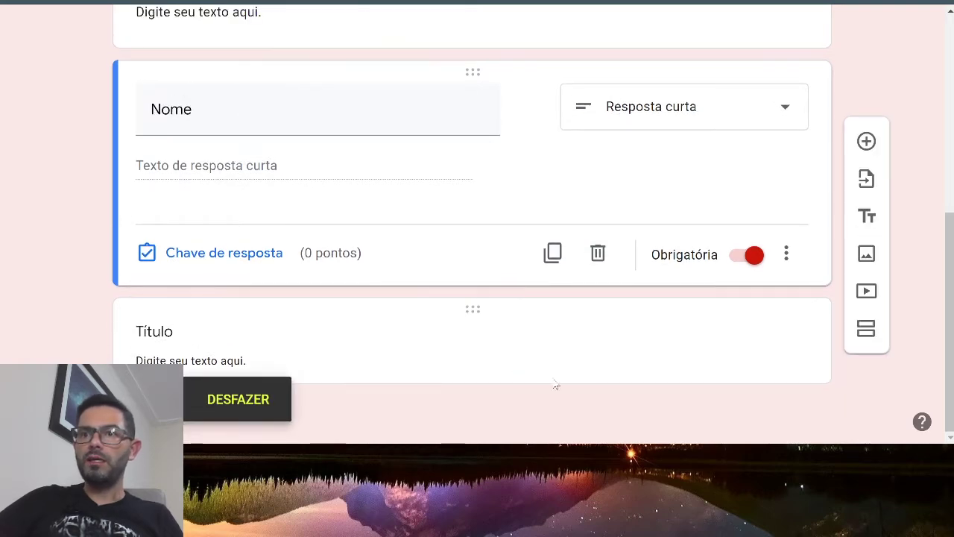
pyautogui.click(666, 362)
pyautogui.click(760, 301)
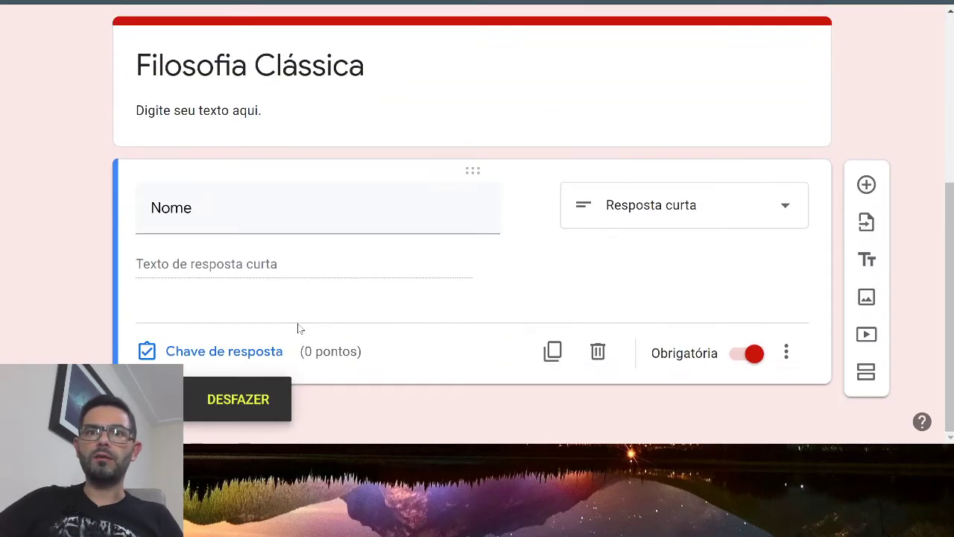
pyautogui.scroll(4, 280, 313)
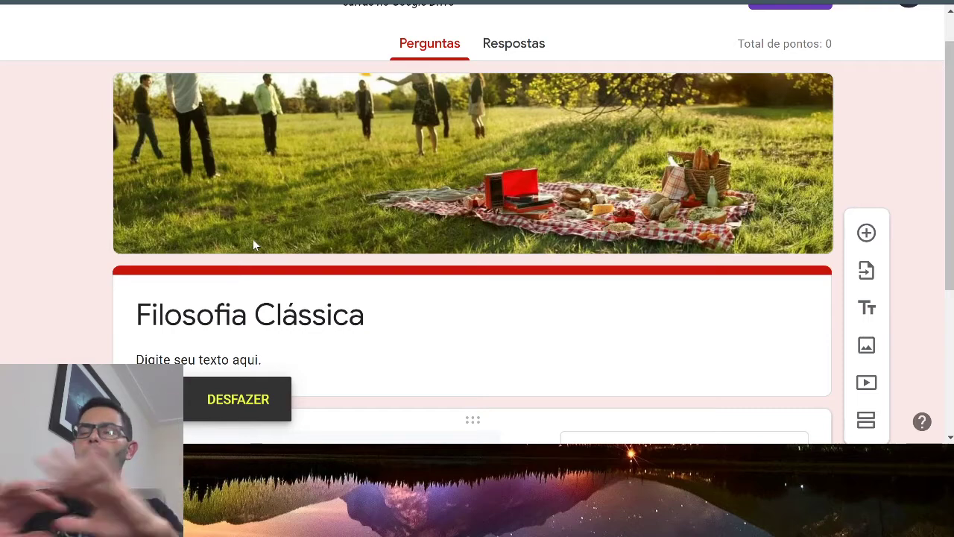
pyautogui.scroll(1, 241, 218)
pyautogui.scroll(-2, 74, 269)
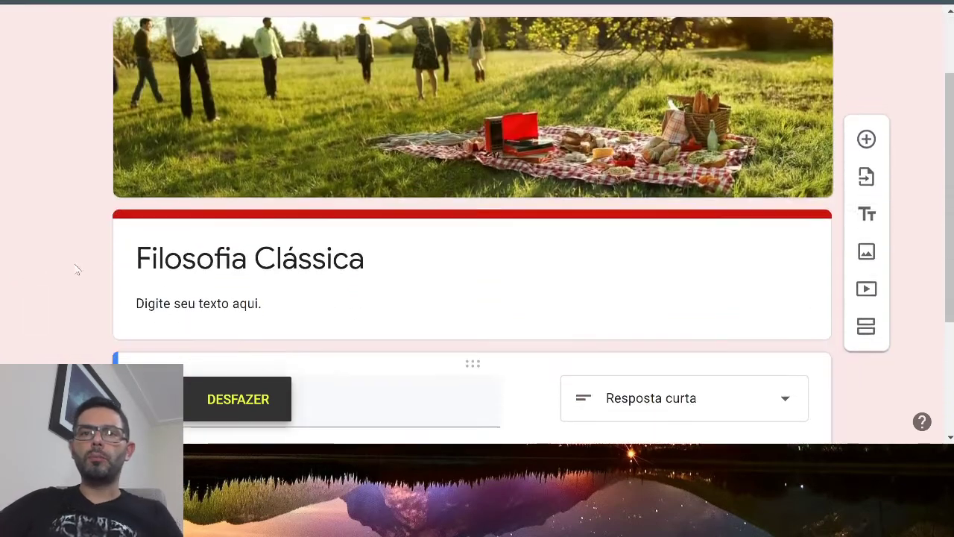
pyautogui.scroll(-3, 289, 280)
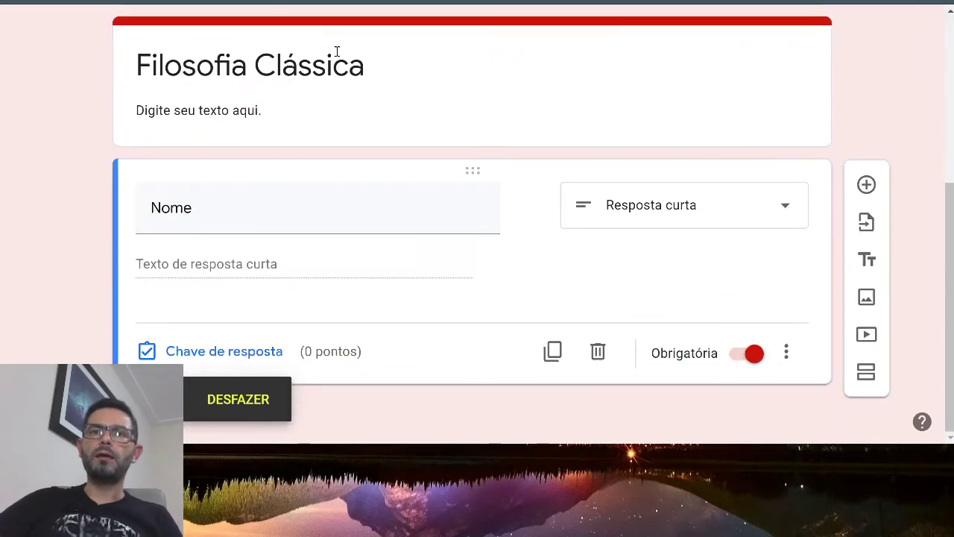
pyautogui.scroll(4, 851, 141)
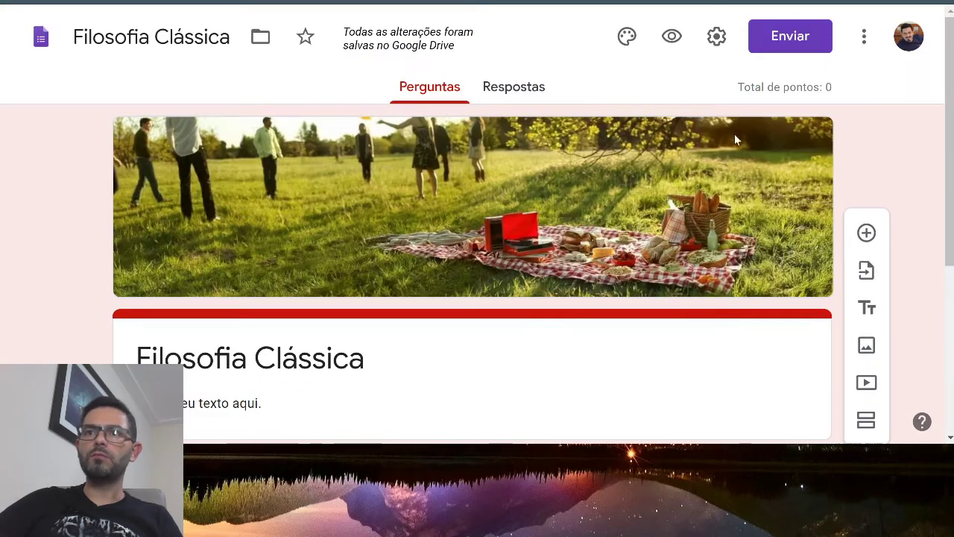
pyautogui.scroll(-3, 486, 268)
pyautogui.click(631, 139)
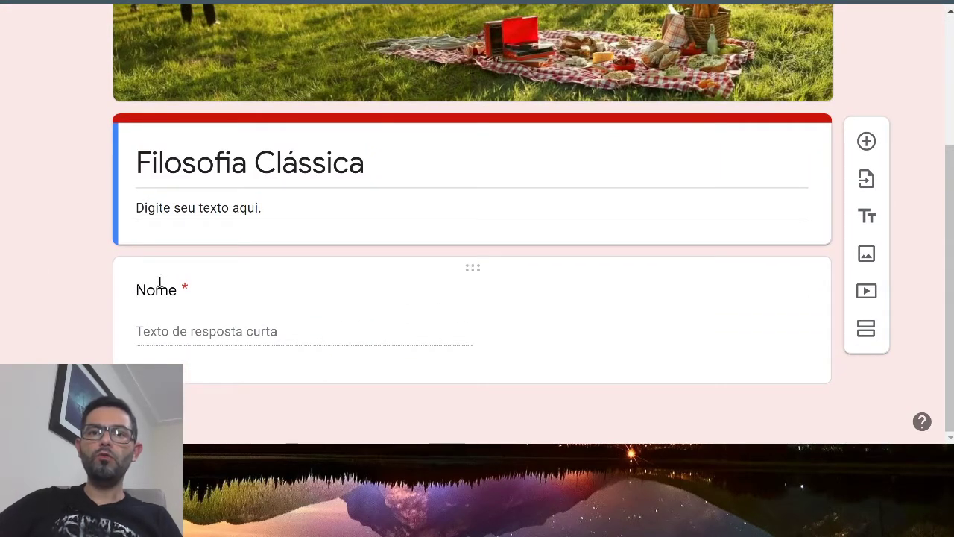
# Add a new question below Nome, try the Resposta curta type and set it back to Múltipla escolha.
pyautogui.click(660, 337)
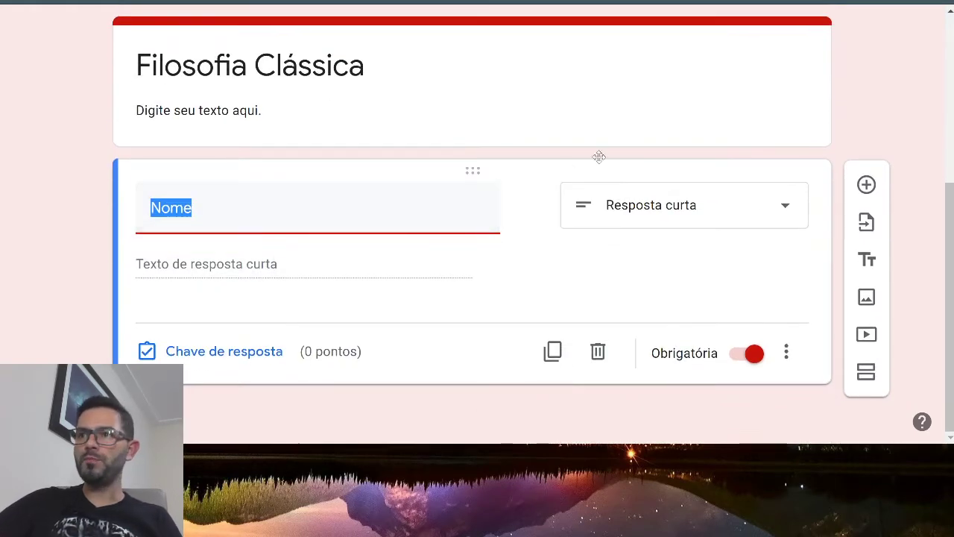
pyautogui.click(866, 186)
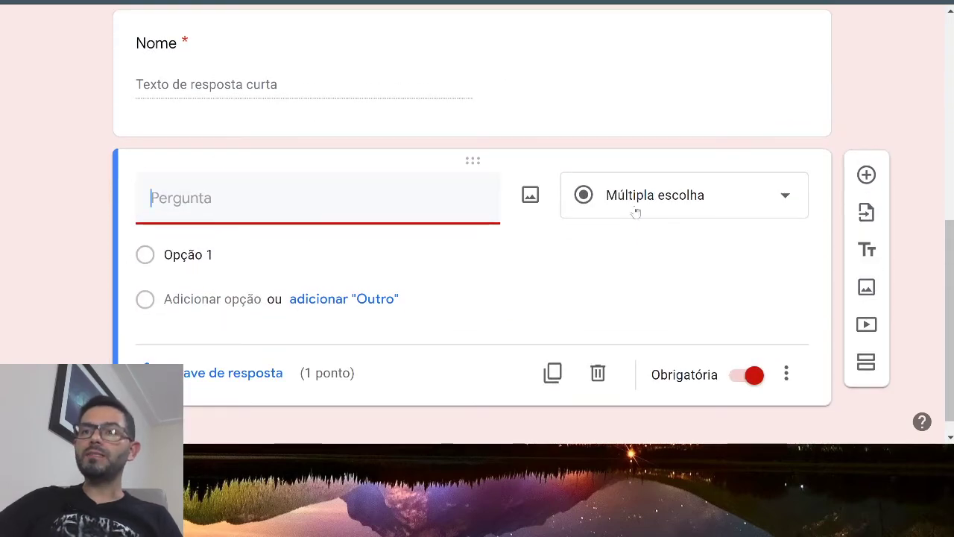
pyautogui.click(772, 202)
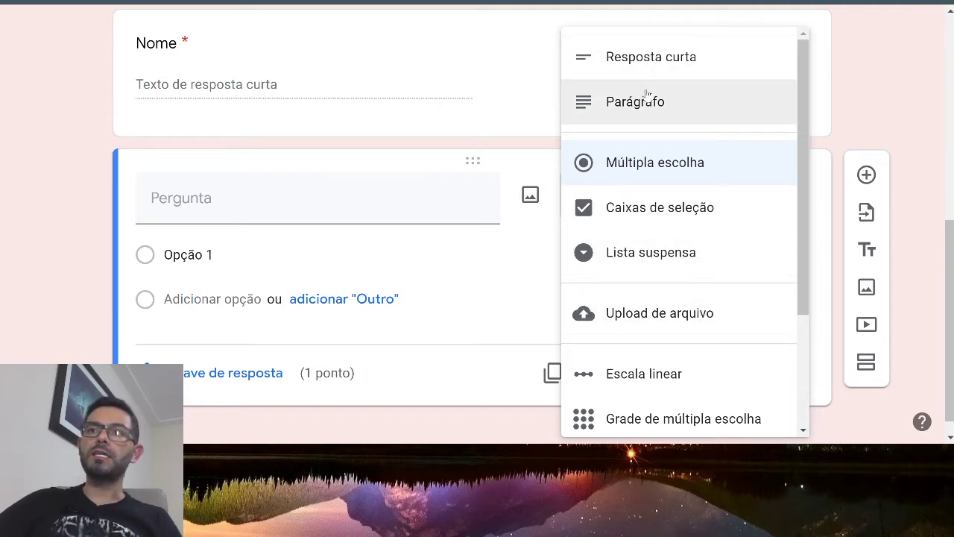
pyautogui.click(681, 59)
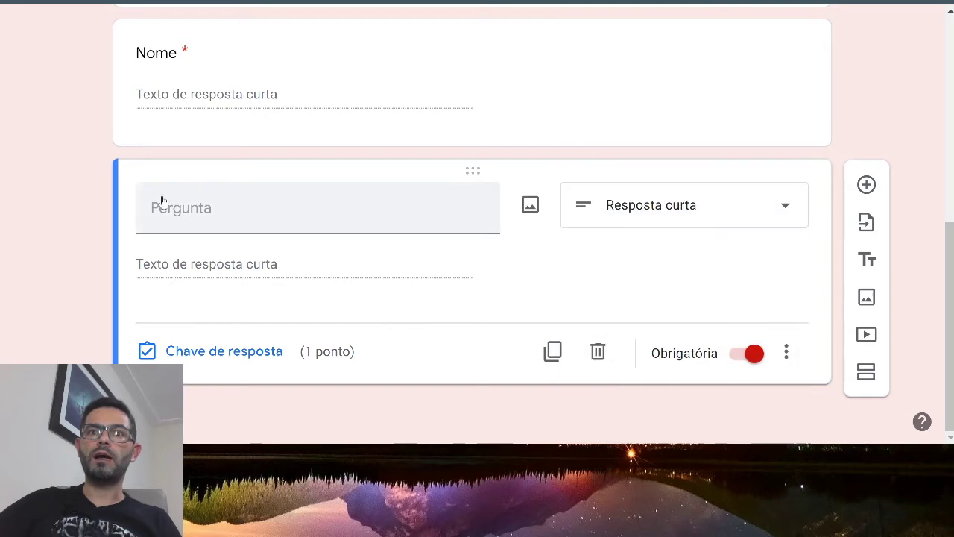
pyautogui.click(649, 207)
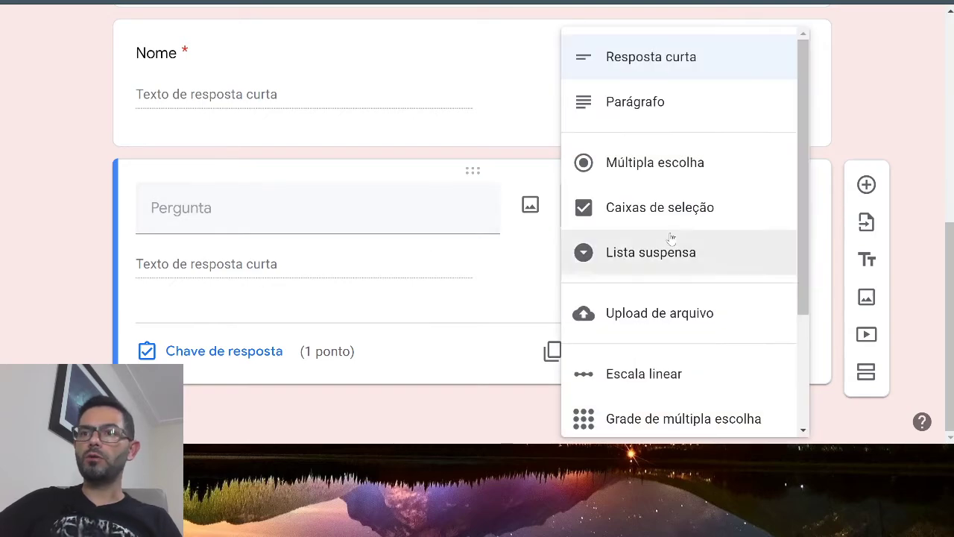
pyautogui.click(660, 162)
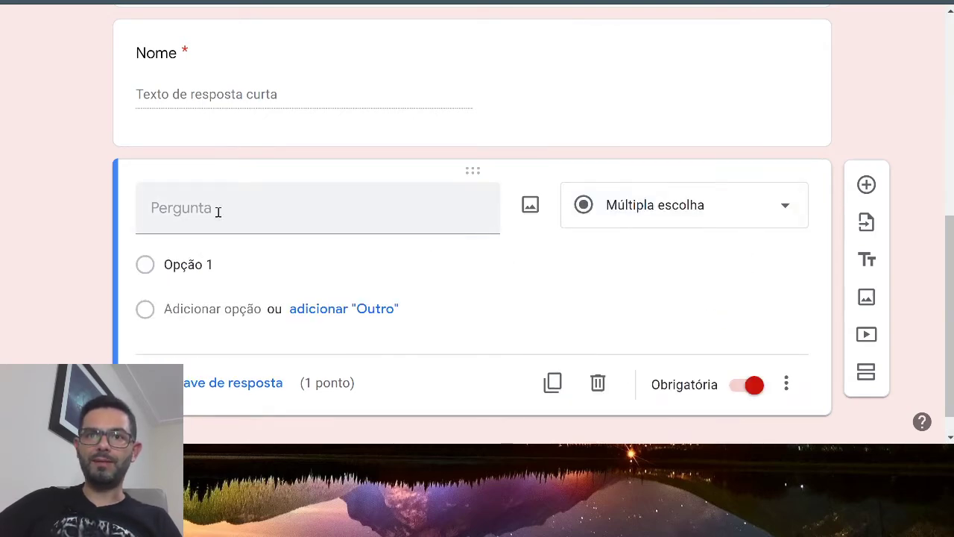
# Search the web for "questoes filosofia grega" and open the Mundo Educação result "Exercícios sobre a Filosofia Grega".
pyautogui.click(217, 208)
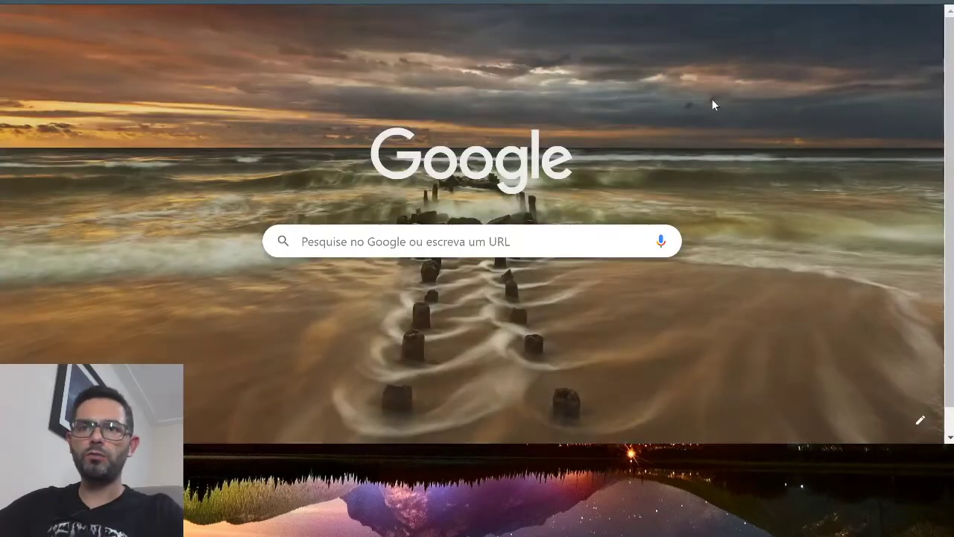
pyautogui.write('que')
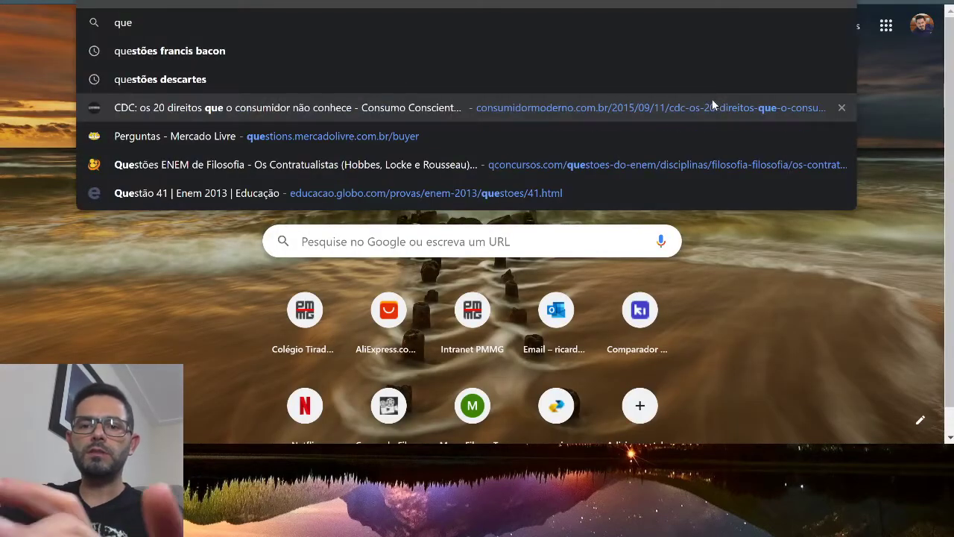
pyautogui.write('stoes filos')
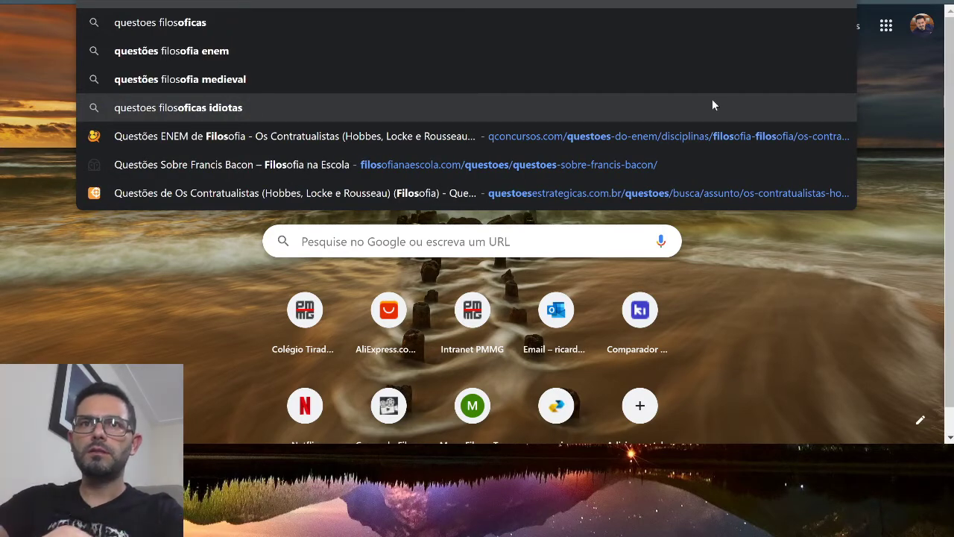
pyautogui.write('ofia')
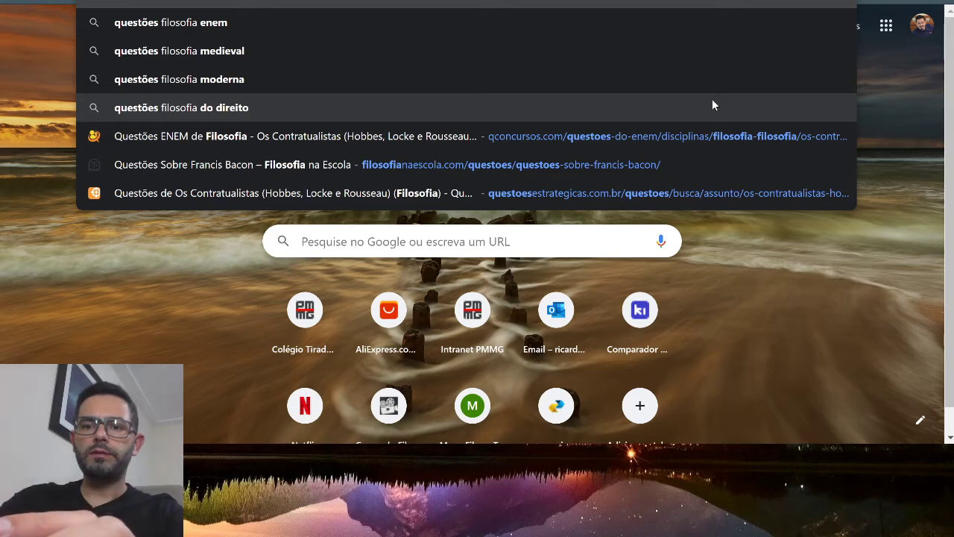
pyautogui.write(' grega')
pyautogui.press('Return')
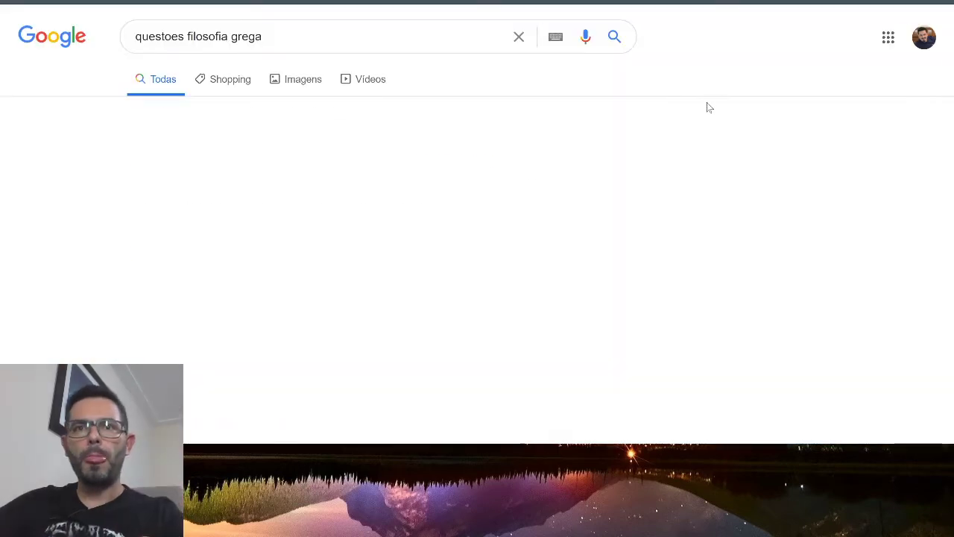
pyautogui.click(336, 163)
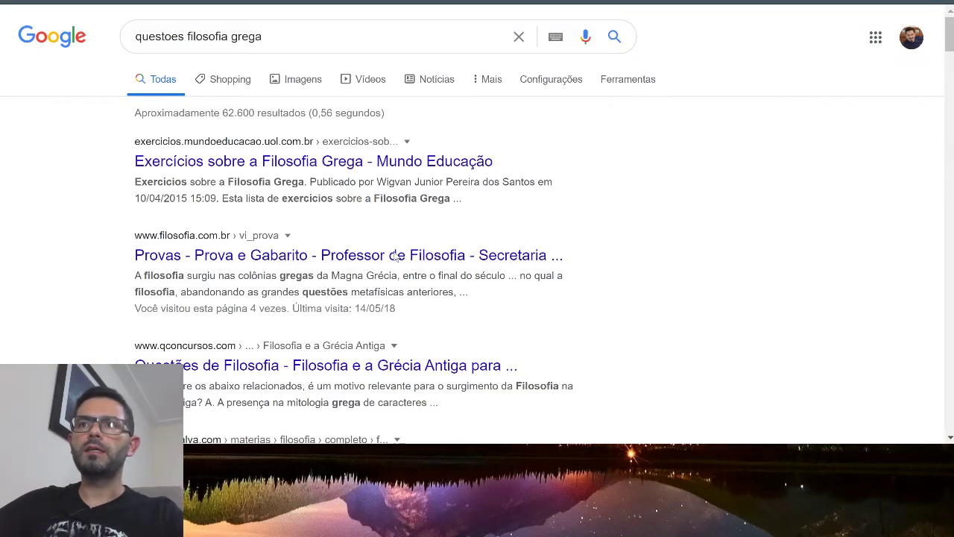
# Copy the statement of Questão 1 from the exercise page and paste it as the text of the form's new question below Nome.
pyautogui.scroll(-5, 526, 290)
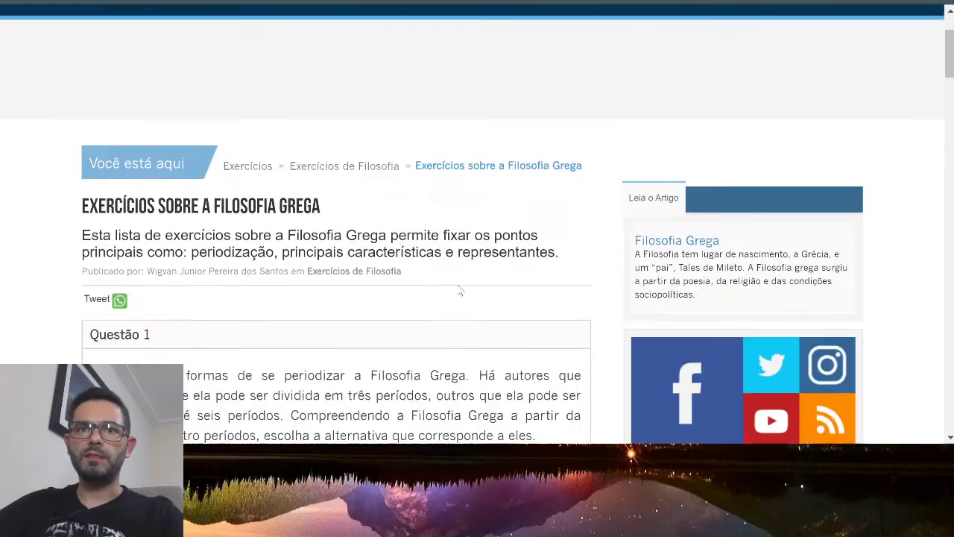
pyautogui.scroll(1, 452, 301)
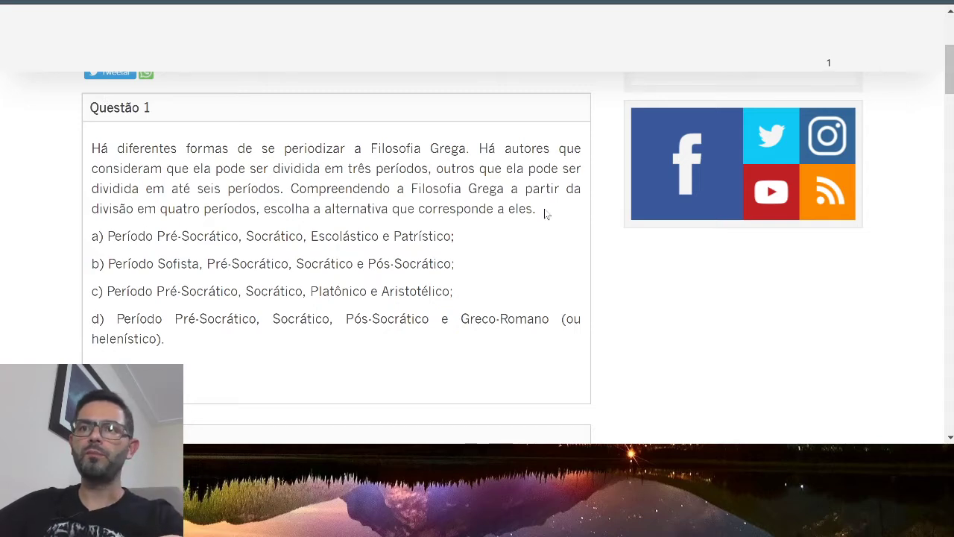
pyautogui.scroll(2, 546, 214)
pyautogui.scroll(-2, 394, 271)
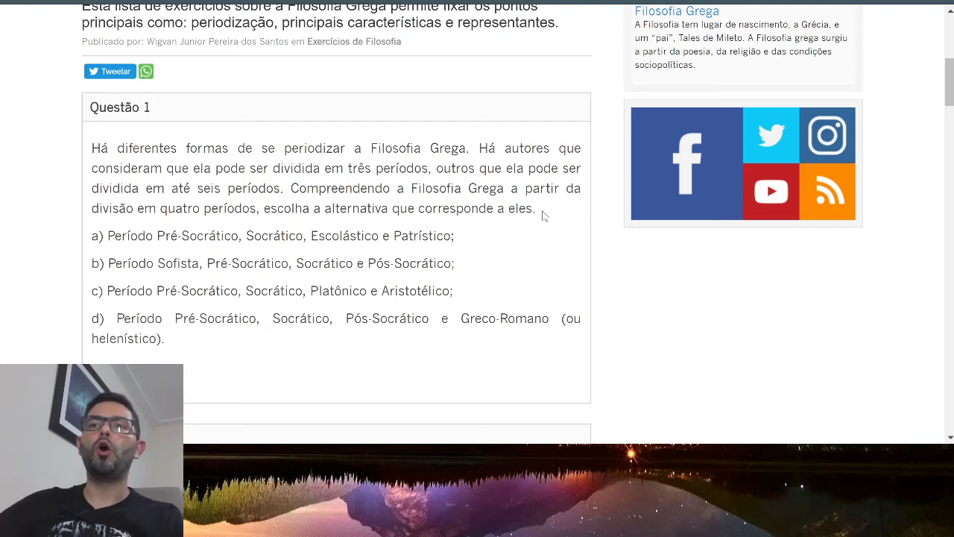
pyautogui.moveTo(536, 209); pyautogui.dragTo(95, 146)
pyautogui.hotkey('ctrl', 'c')
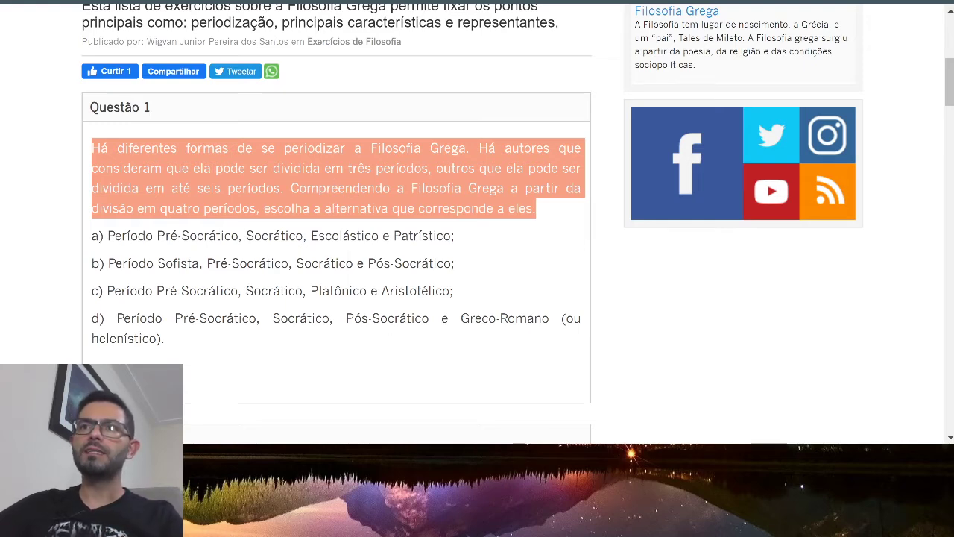
pyautogui.click(671, 2)
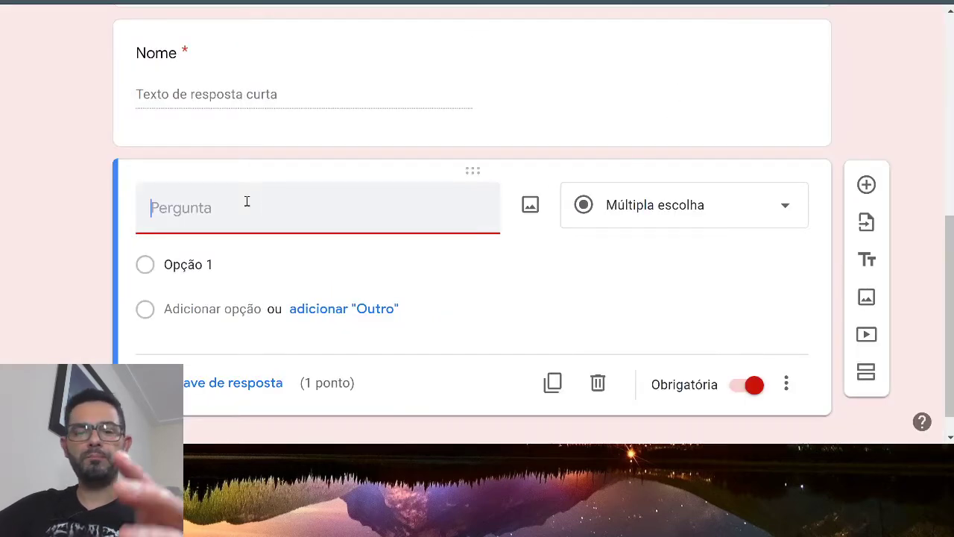
pyautogui.hotkey('ctrl', 'v')
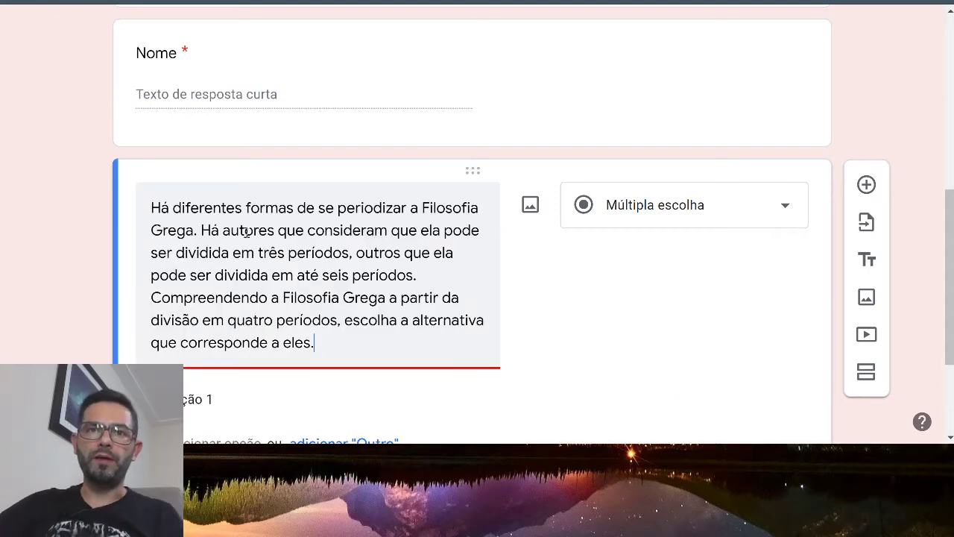
# Copy alternatives a) to d) of Questão 1 from the exercise page and paste them as the question's answer options in the form.
pyautogui.scroll(-1, 204, 298)
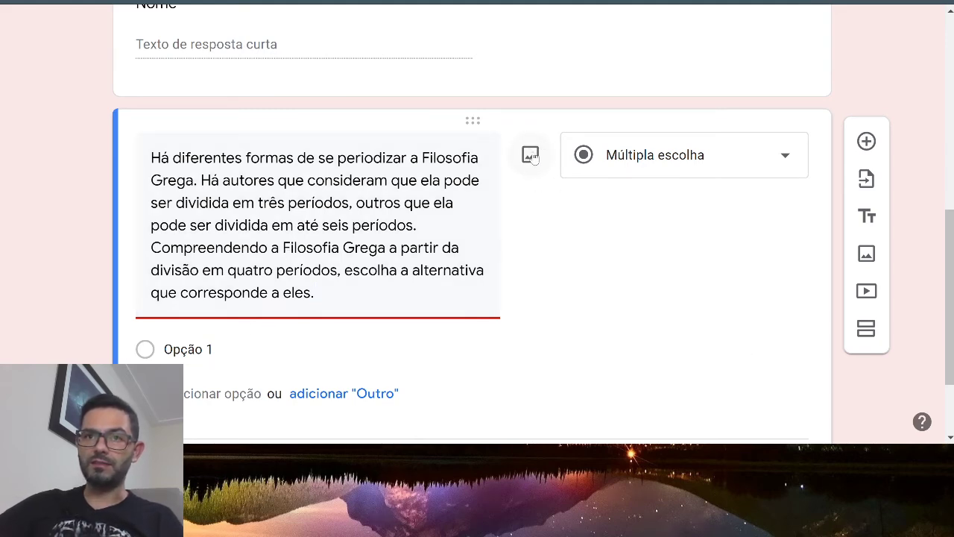
pyautogui.click(271, 348)
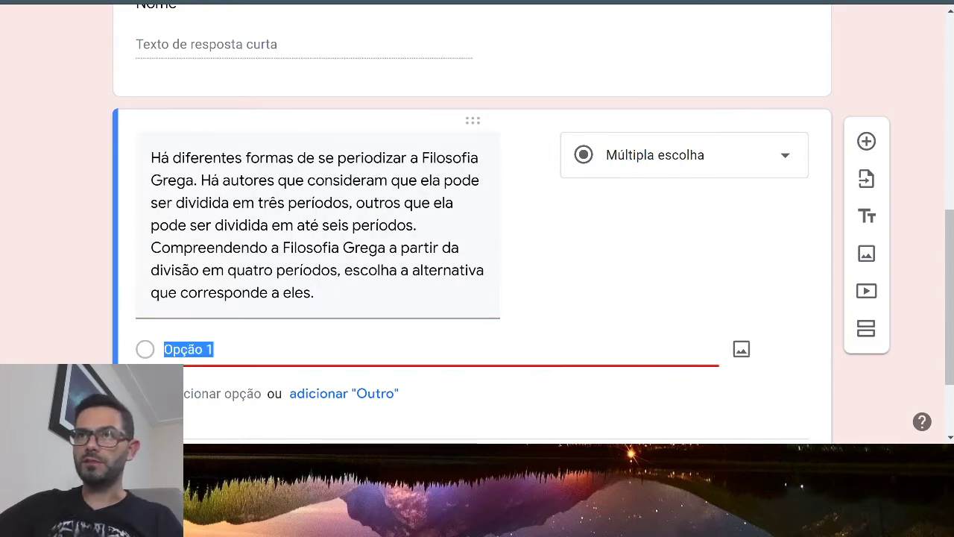
pyautogui.hotkey('ctrl', 'Tab')
pyautogui.moveTo(195, 356); pyautogui.dragTo(89, 237)
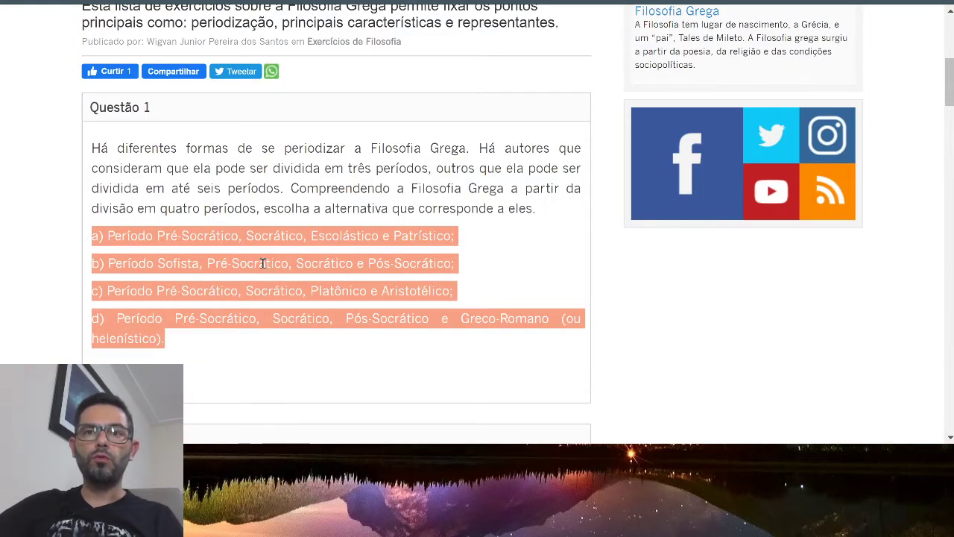
pyautogui.hotkey('ctrl', 'Tab')
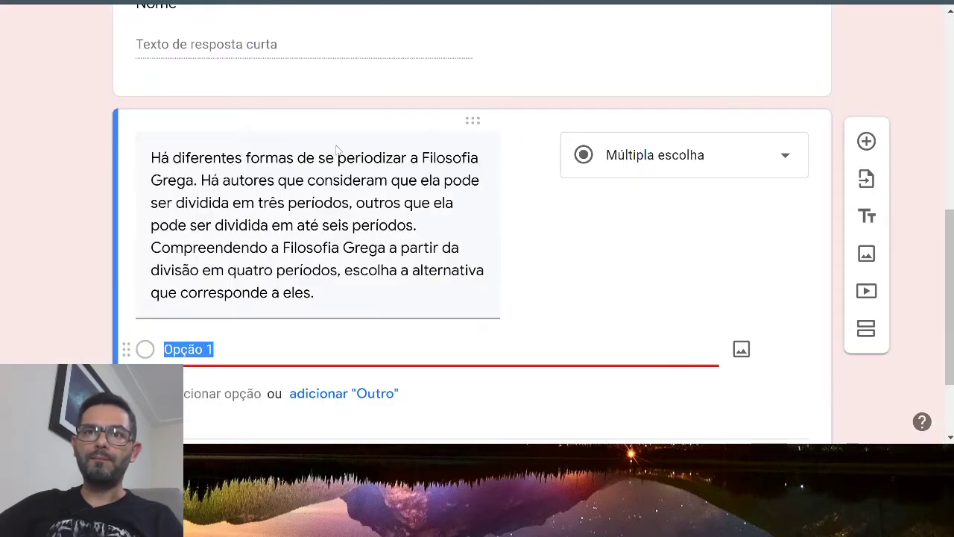
pyautogui.hotkey('ctrl', 'v')
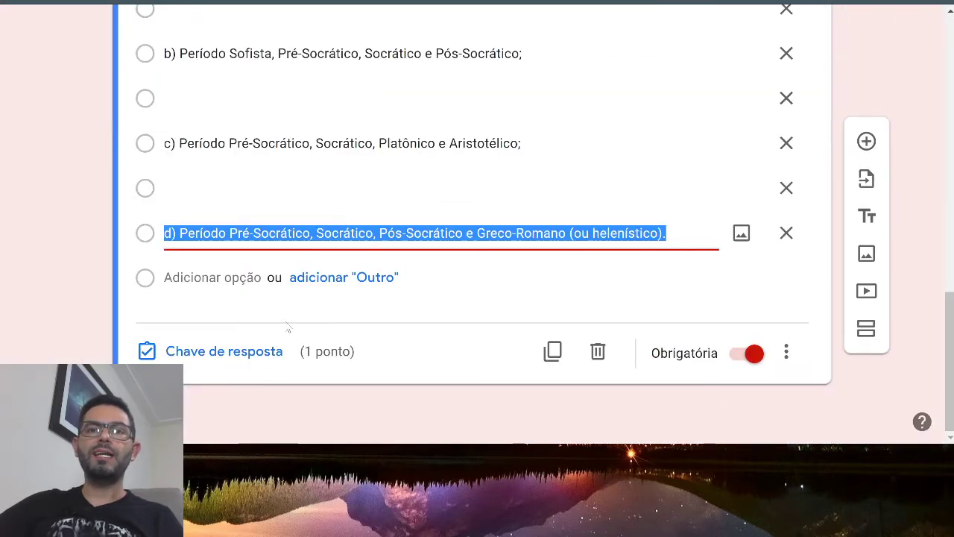
# Remove the three blank options between alternatives a), b), c) and d) of the question.
pyautogui.scroll(3, 287, 328)
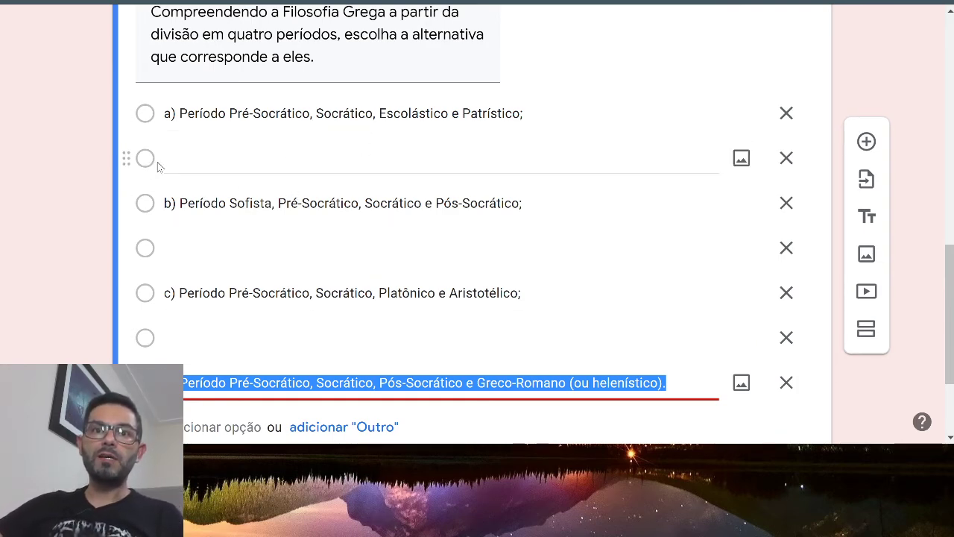
pyautogui.click(789, 160)
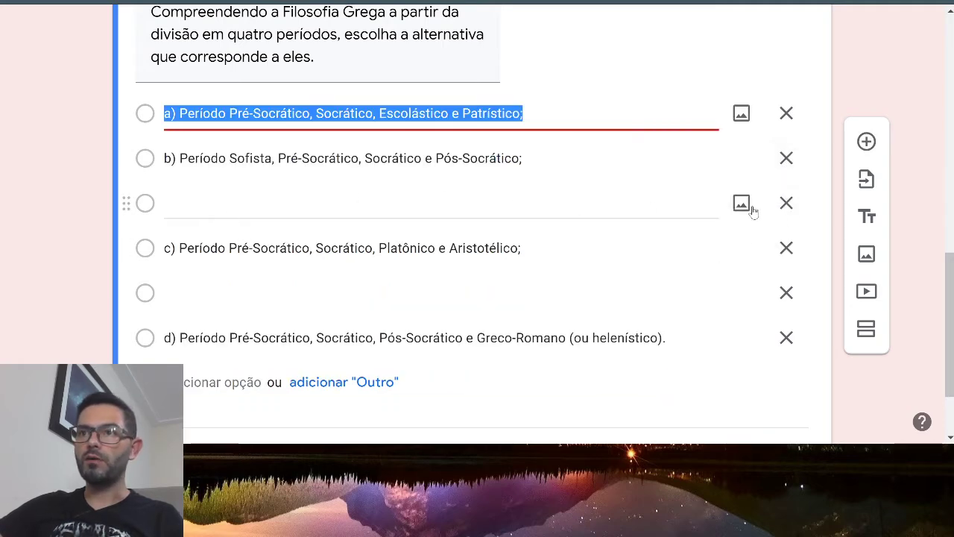
pyautogui.click(786, 203)
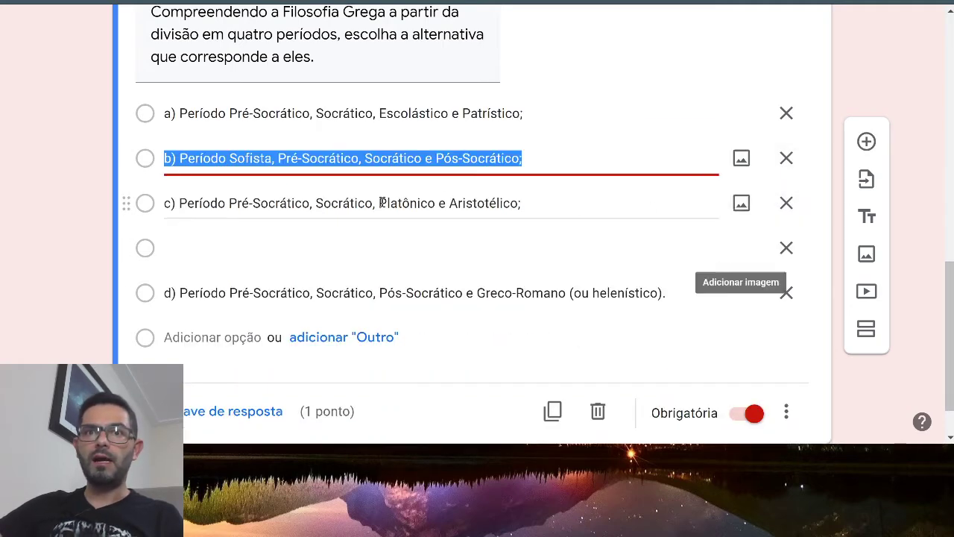
pyautogui.click(787, 247)
# Look up the answer to Questão 1 on the exercise page and mark option d) as correct in the question's answer key.
pyautogui.click(235, 375)
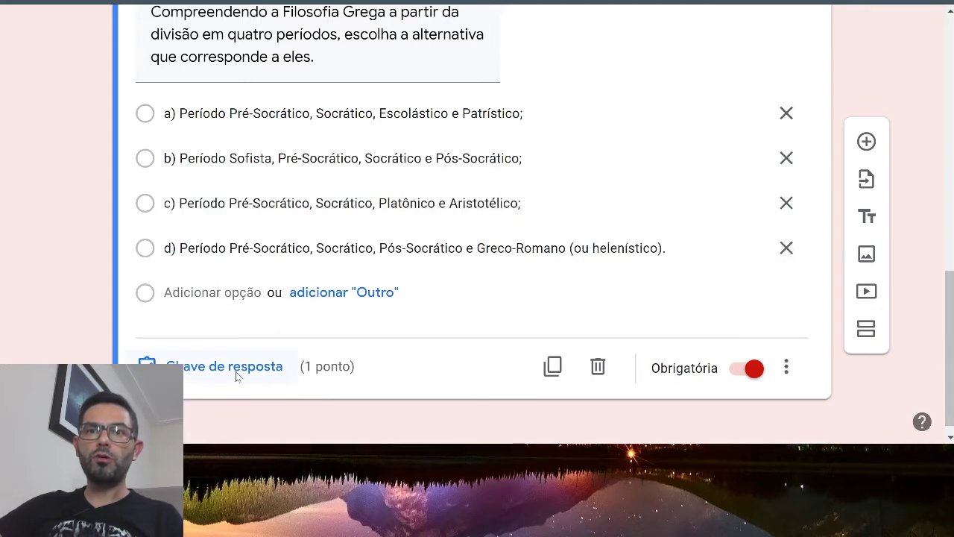
pyautogui.hotkey('ctrl', 'Tab')
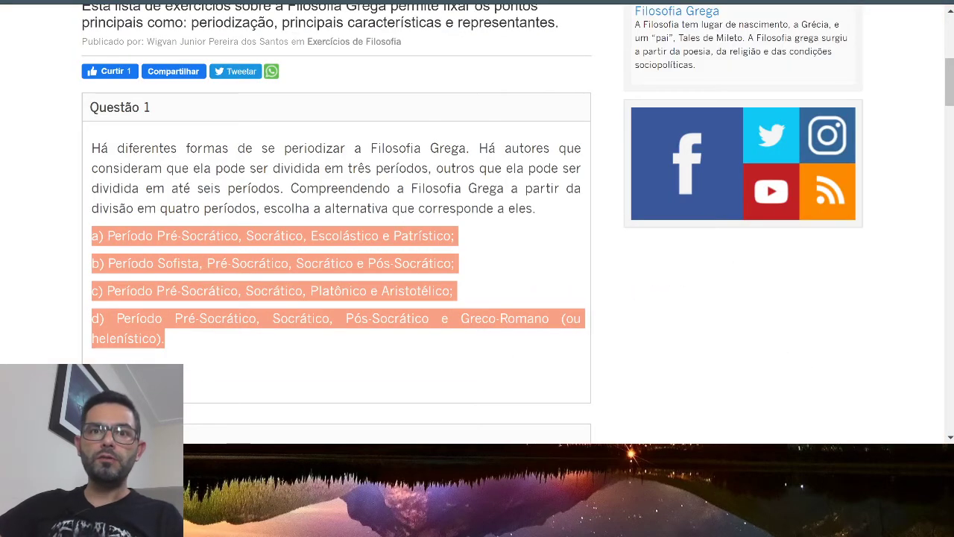
pyautogui.scroll(-15, 335, 224)
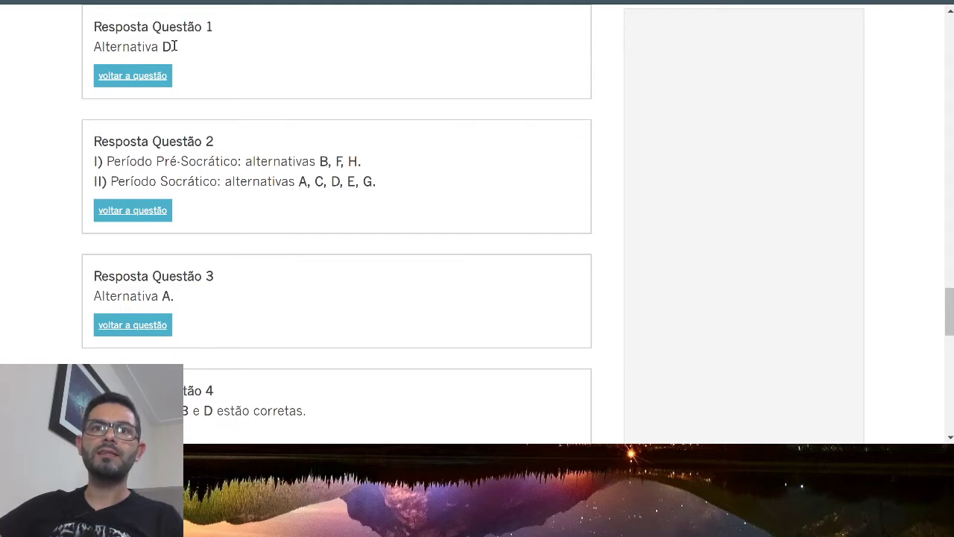
pyautogui.click(160, 76)
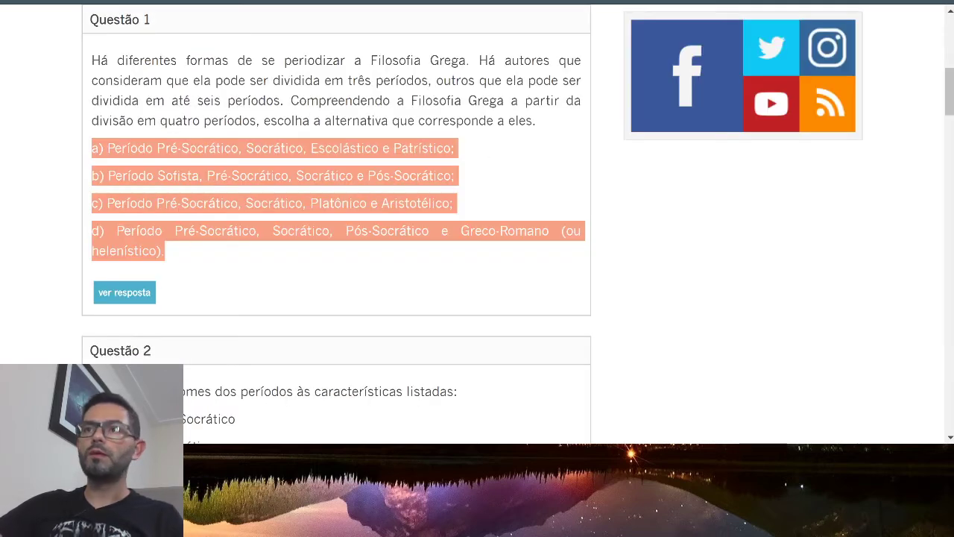
pyautogui.hotkey('ctrl', 'shift', 'Tab')
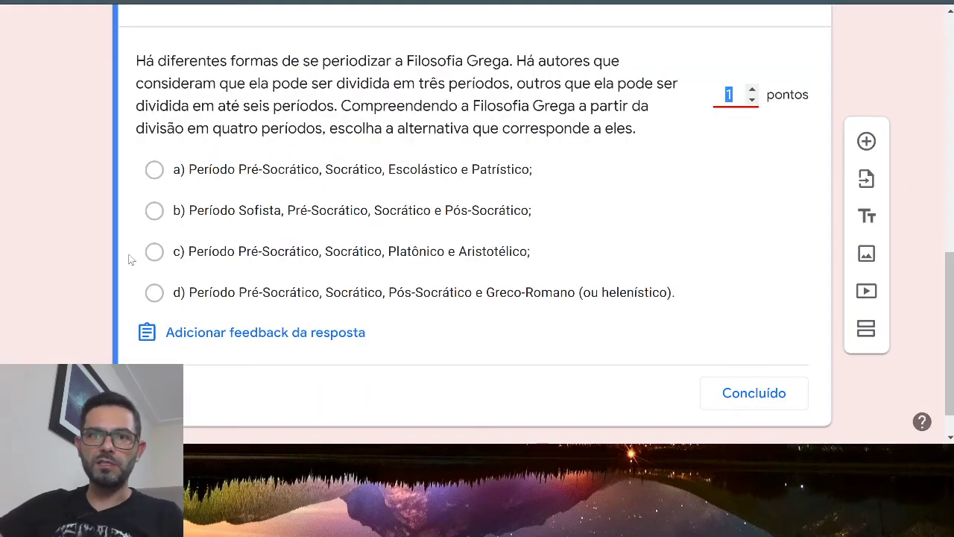
pyautogui.click(155, 293)
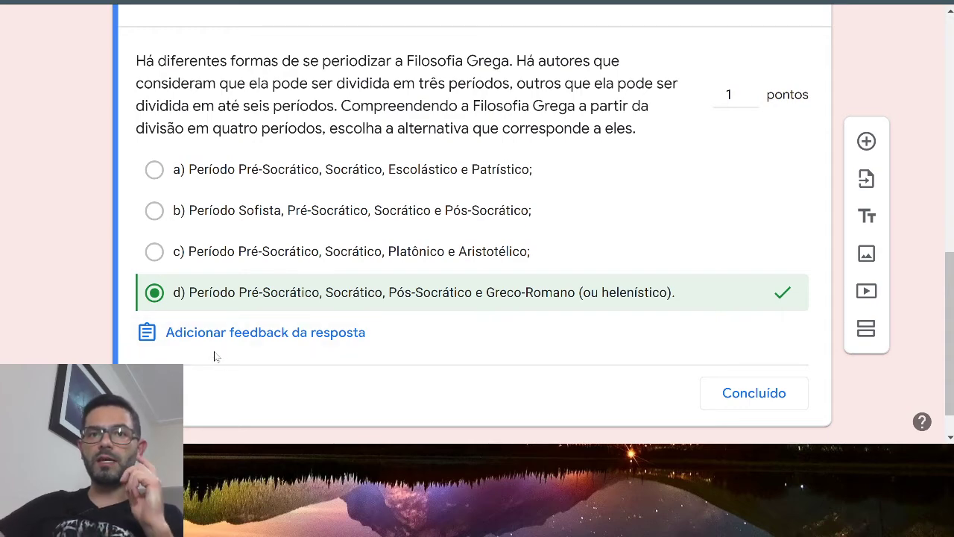
# Add feedback for incorrect answers by copying the introductory paragraph "Esta lista de exercícios sobre a Filosofia Grega..." from the exercise page.
pyautogui.click(266, 333)
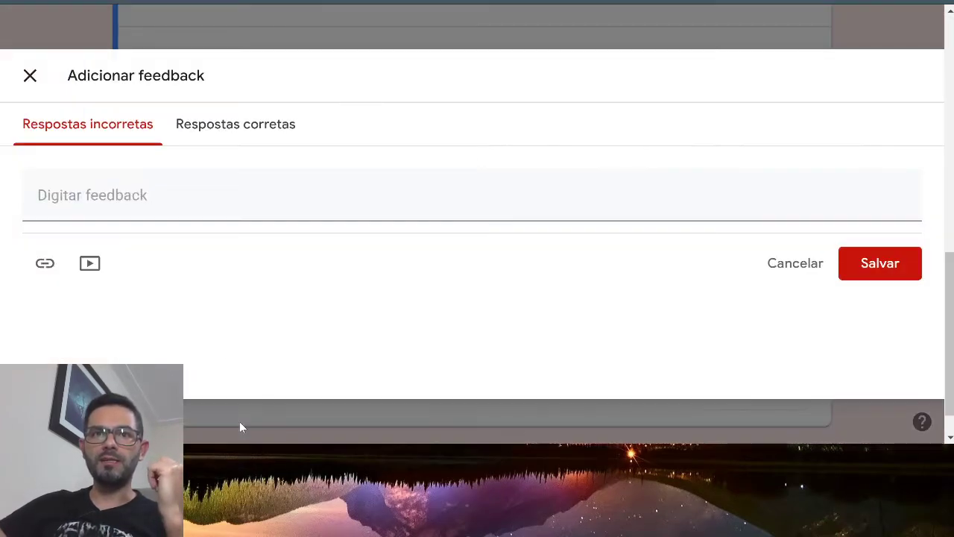
pyautogui.click(681, 3)
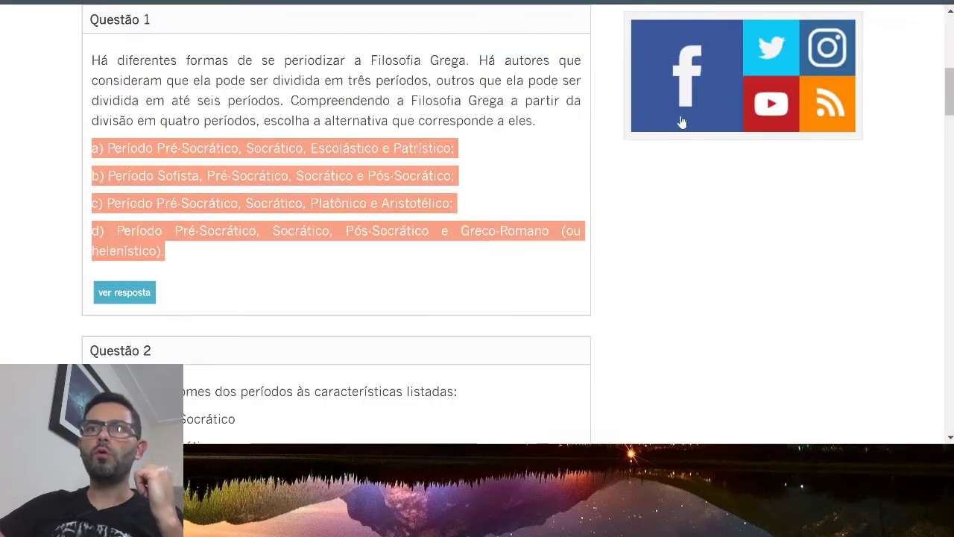
pyautogui.scroll(3, 364, 351)
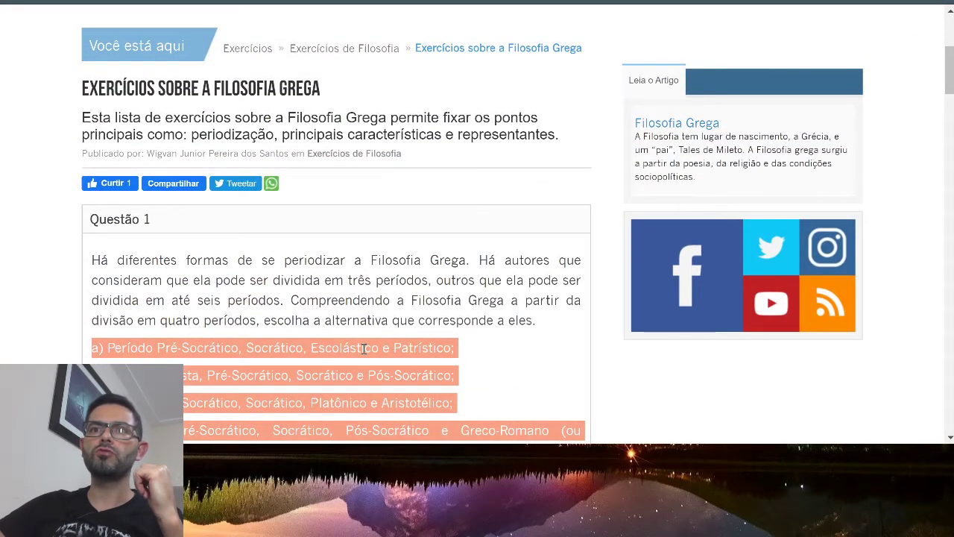
pyautogui.tripleClick(236, 133)
pyautogui.hotkey('ctrl', 'c')
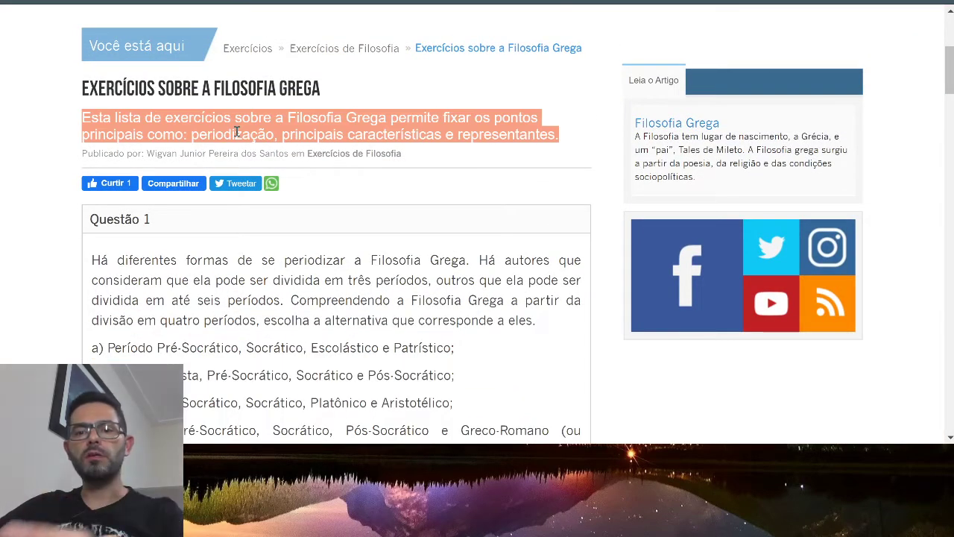
pyautogui.click(373, 2)
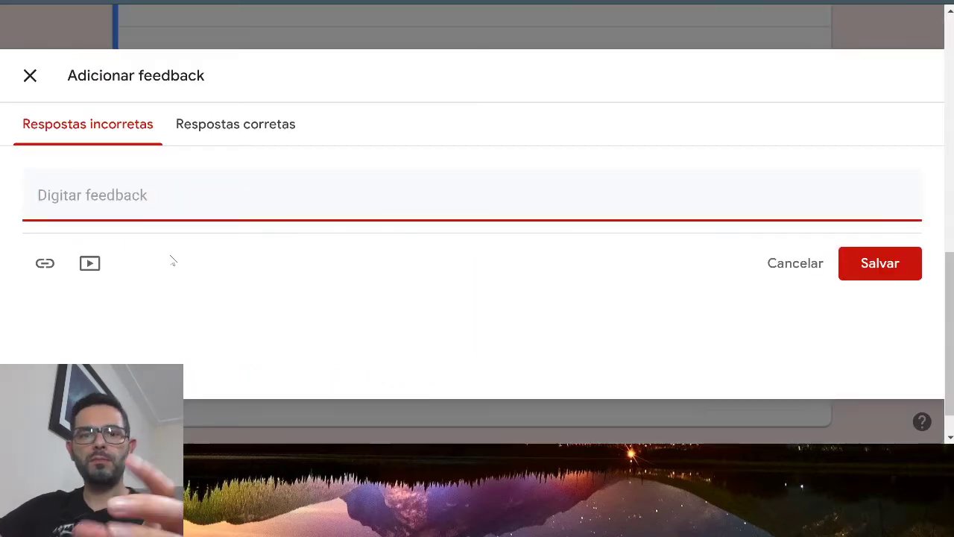
pyautogui.hotkey('ctrl', 'v')
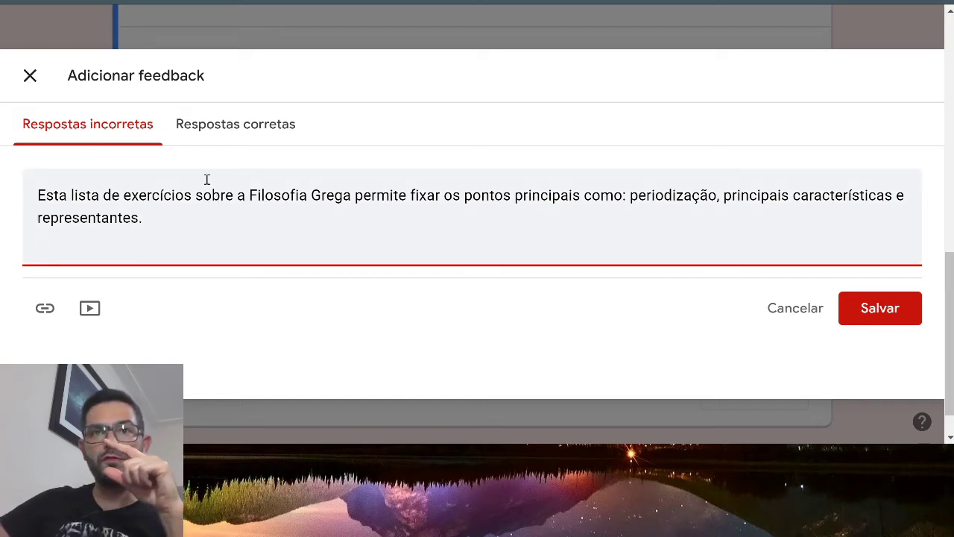
# Enter the same copied introductory paragraph as the feedback for correct answers.
pyautogui.click(216, 128)
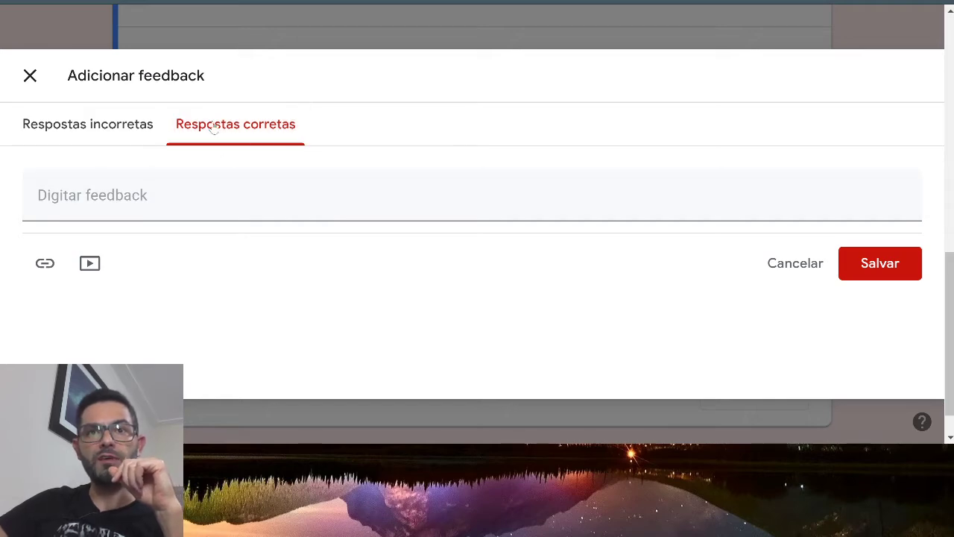
pyautogui.click(185, 201)
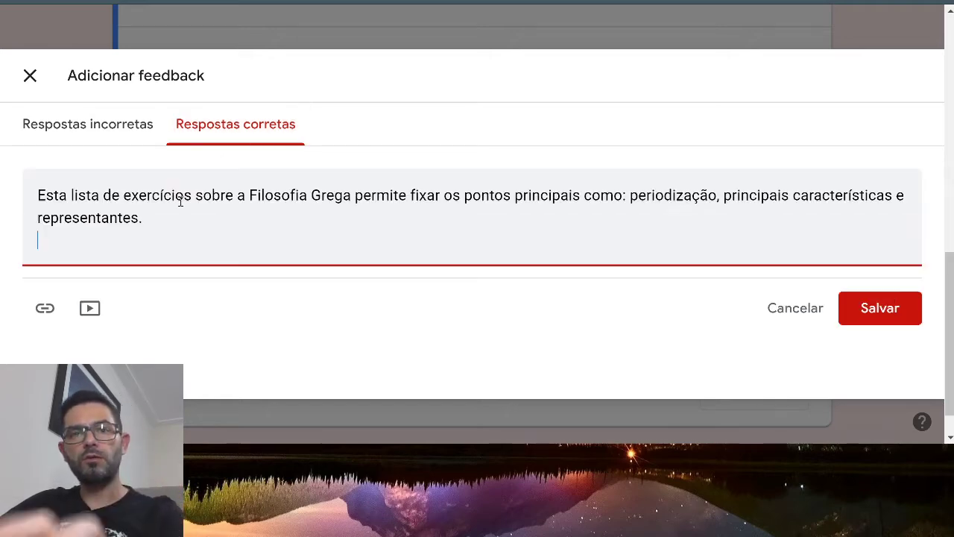
pyautogui.hotkey('ctrl', 'v')
pyautogui.press('Return')
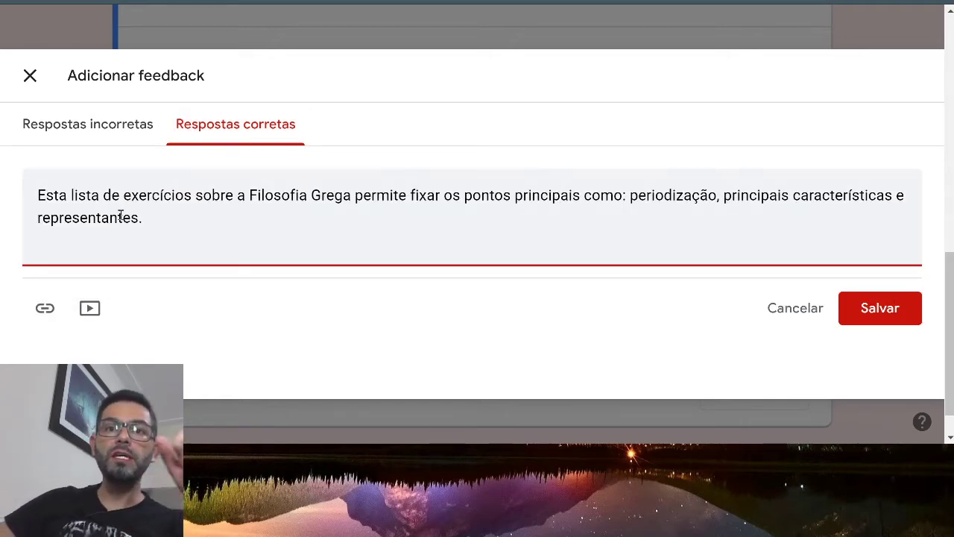
# Examine the link and YouTube video attachment options available in the feedback for correct and incorrect answers.
pyautogui.click(45, 307)
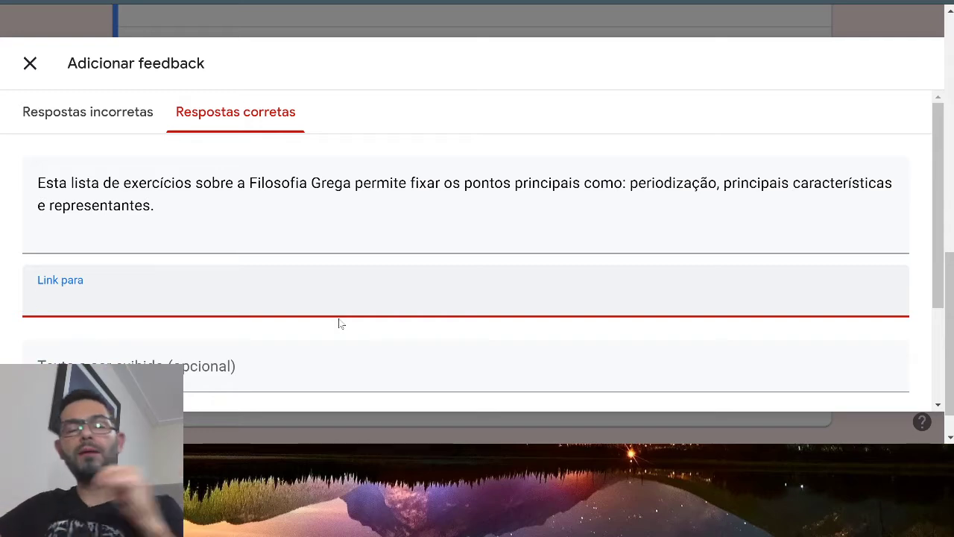
pyautogui.click(105, 122)
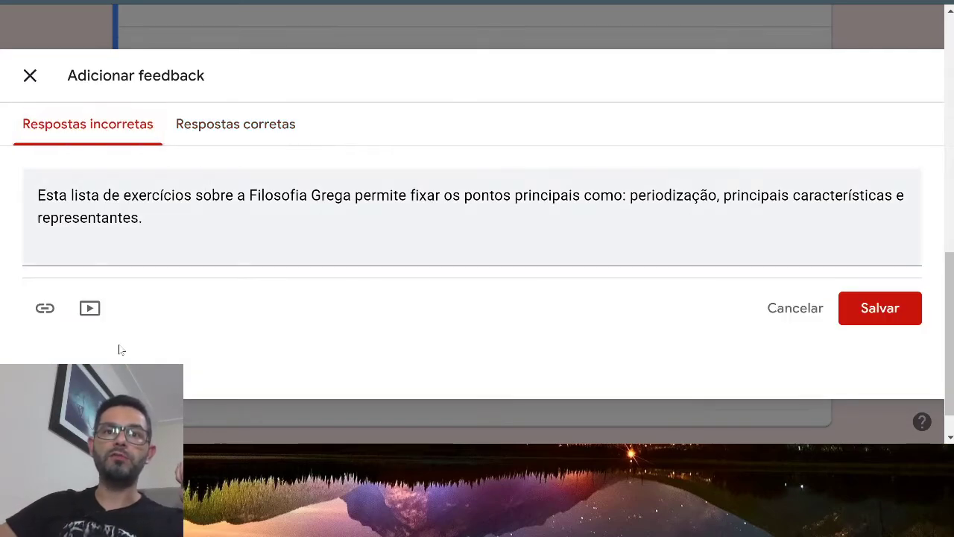
pyautogui.click(43, 307)
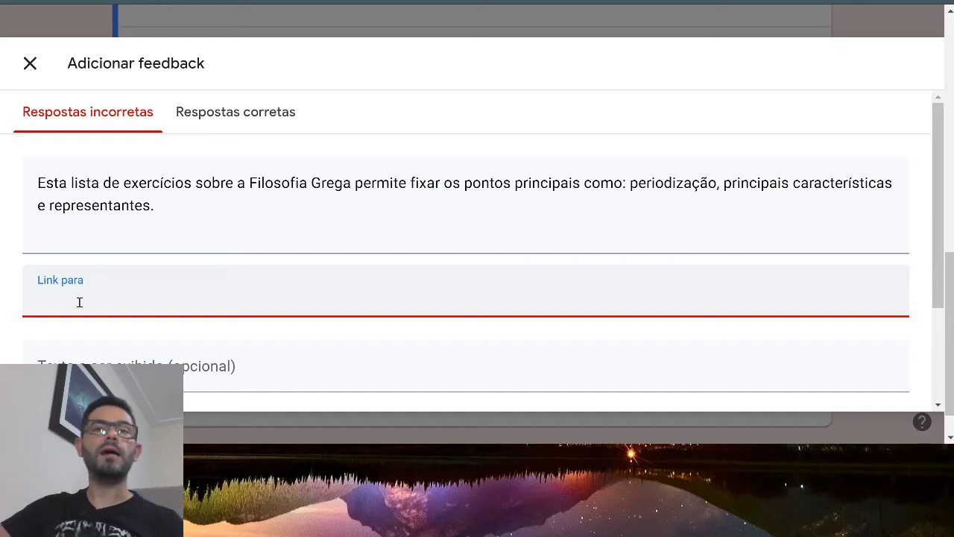
pyautogui.scroll(-2, 111, 326)
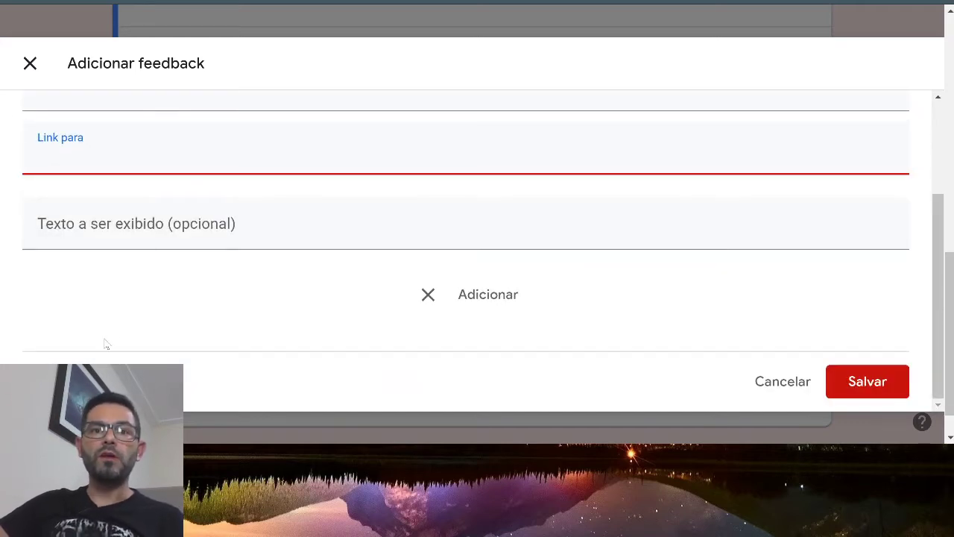
pyautogui.click(83, 381)
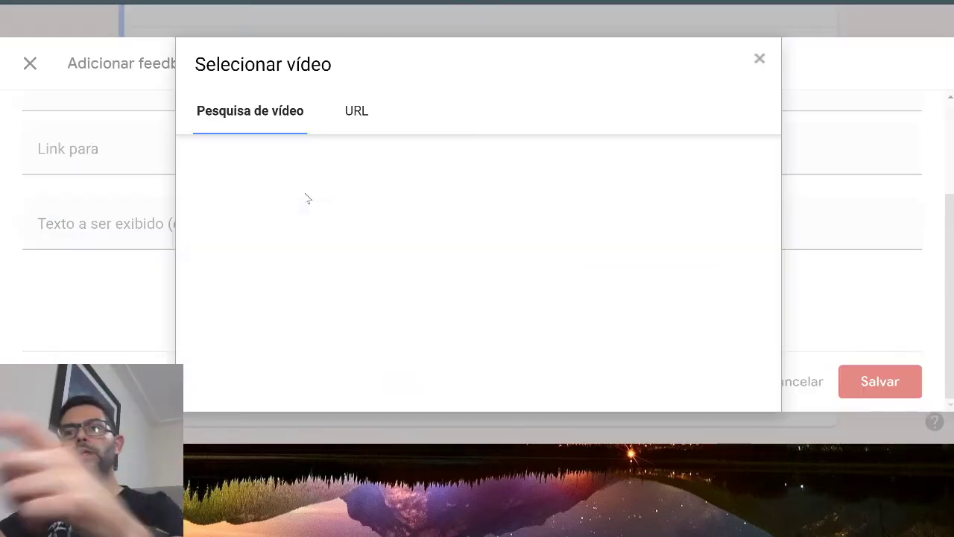
pyautogui.hotkey('alt', 'Tab')
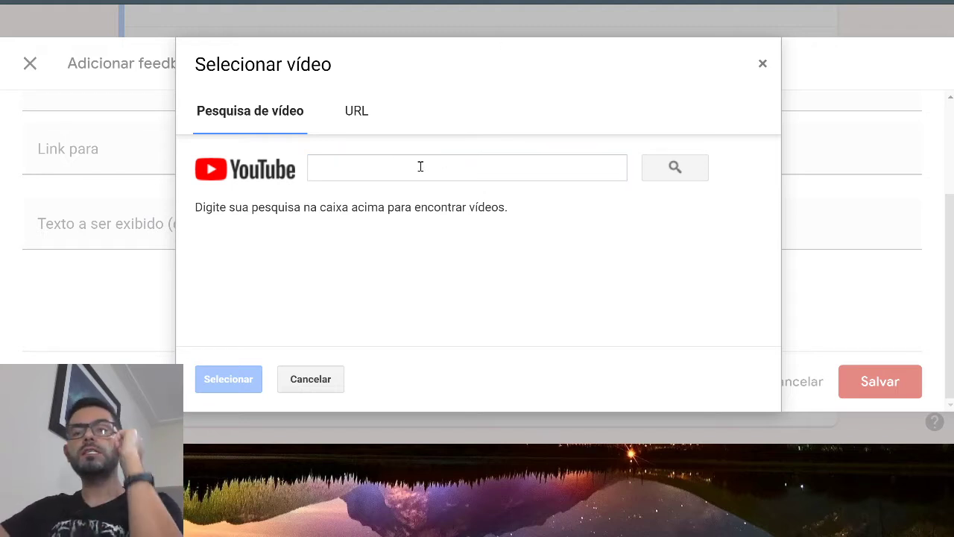
pyautogui.click(421, 166)
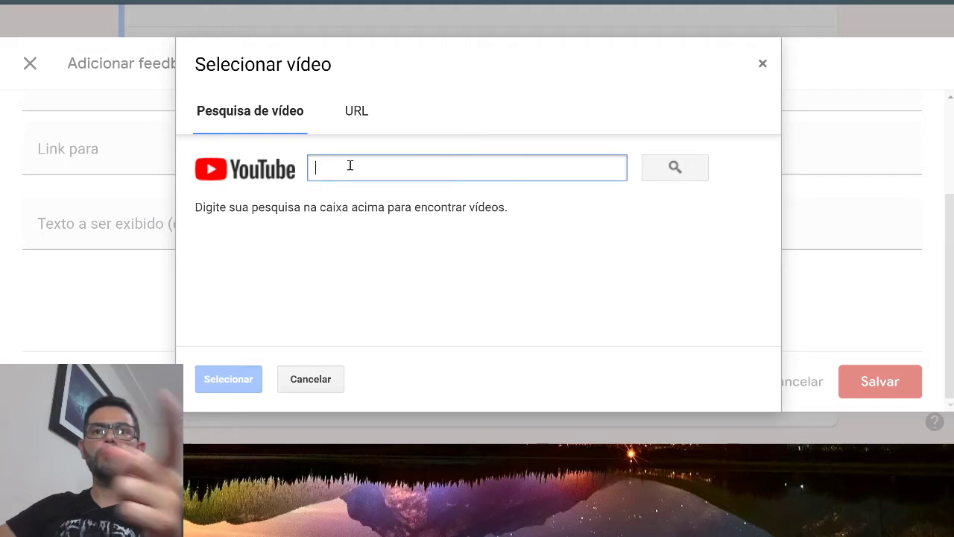
pyautogui.click(763, 65)
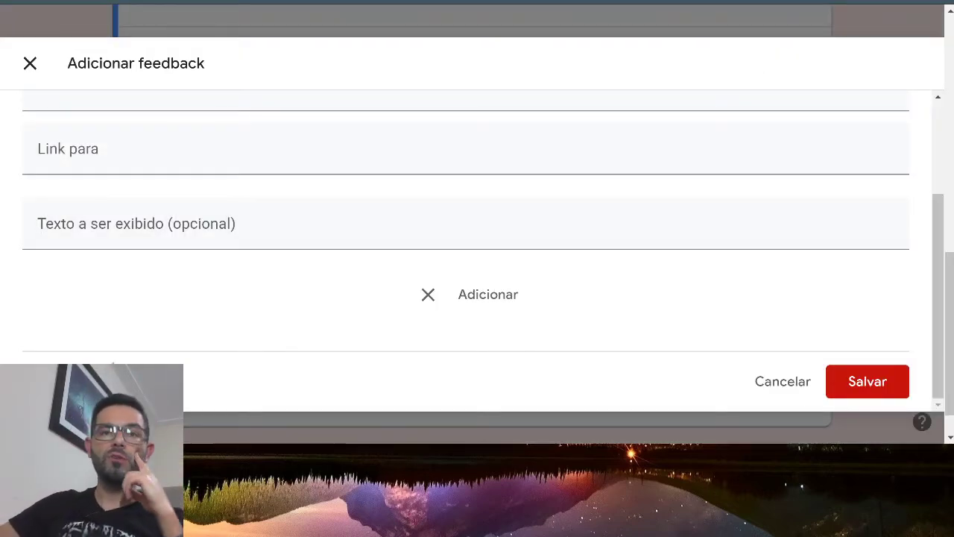
# Select the whole incorrect-answer feedback text and close the feedback editor without saving.
pyautogui.scroll(3, 206, 216)
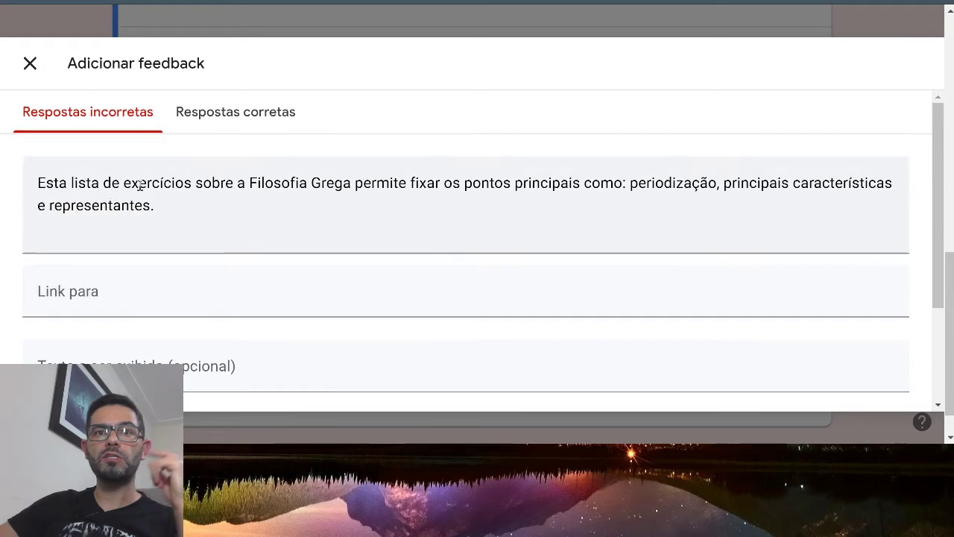
pyautogui.click(191, 183)
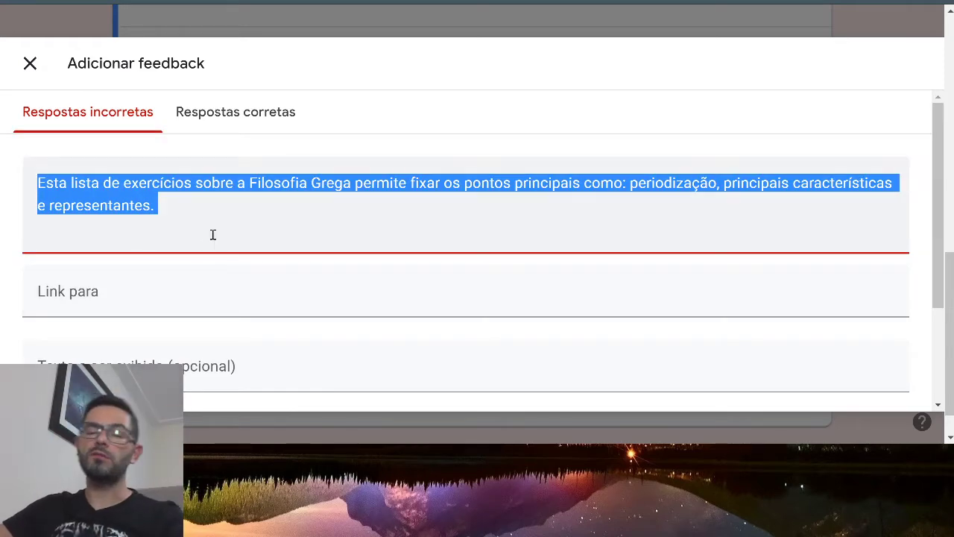
pyautogui.scroll(-2, 213, 234)
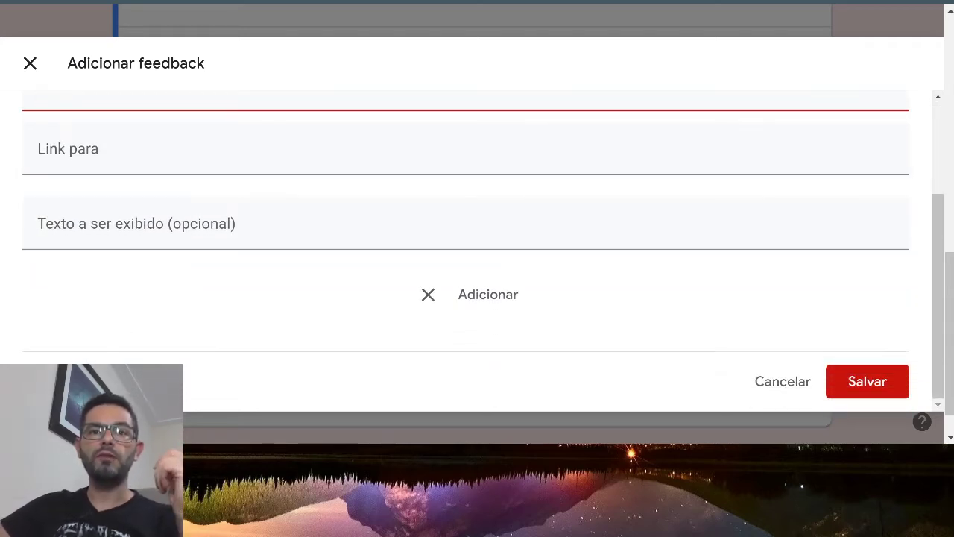
pyautogui.scroll(2, 165, 337)
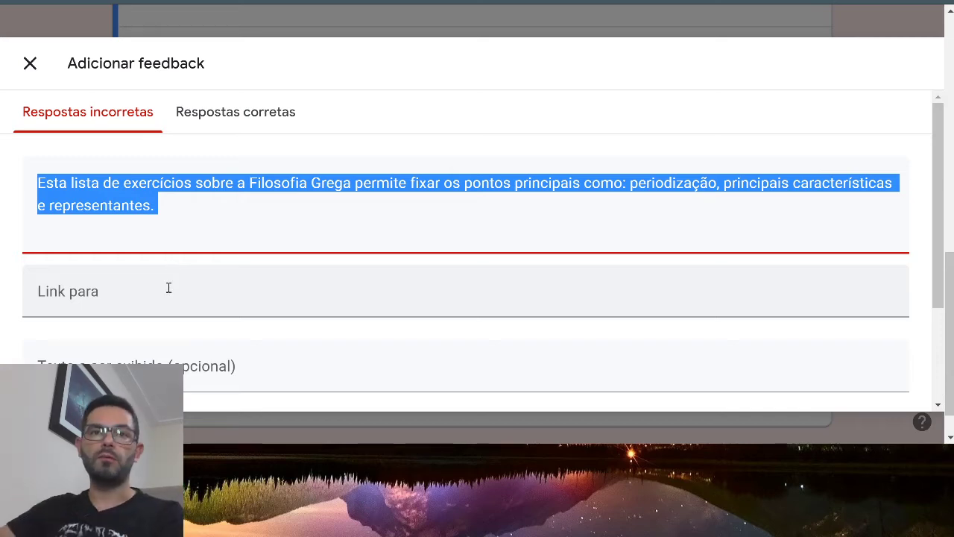
pyautogui.click(36, 64)
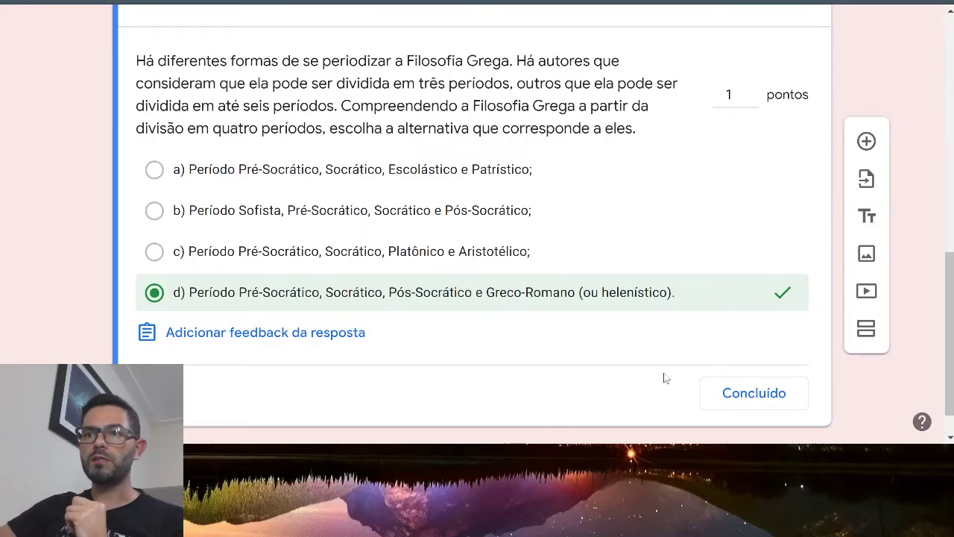
# Reopen the question's answer feedback and enter the paragraph "Esta lista de exercícios sobre a Filosofia Grega..." for incorrect answers.
pyautogui.click(266, 332)
pyautogui.click(235, 124)
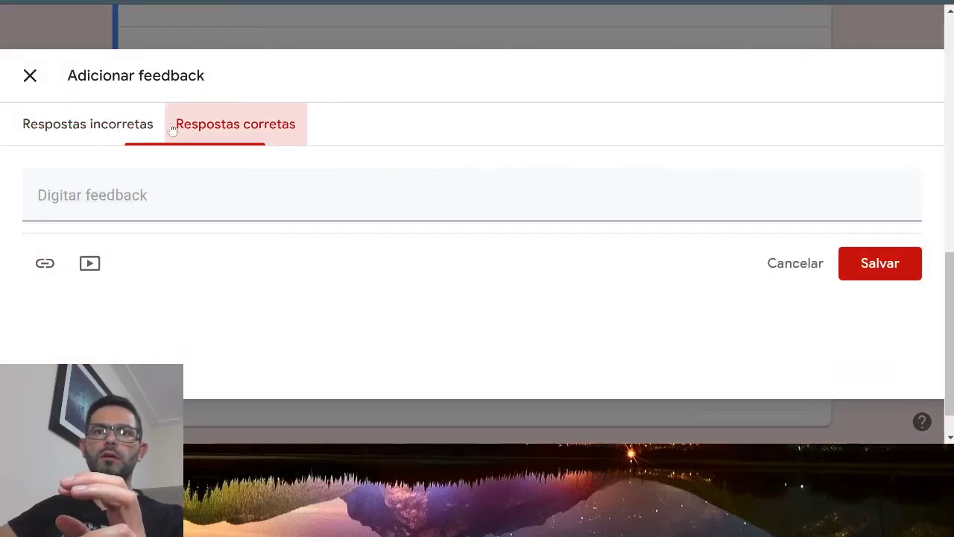
pyautogui.click(87, 124)
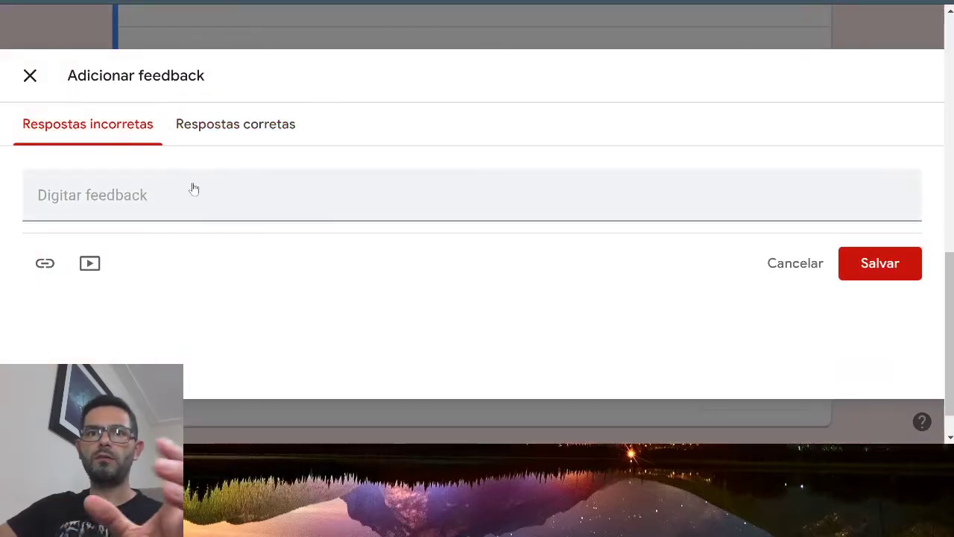
pyautogui.click(163, 196)
pyautogui.write('Esta lista de exercícios sobre a Filosofia Grega permite fixar os pontos principais como: periodização, principais características e representantes.')
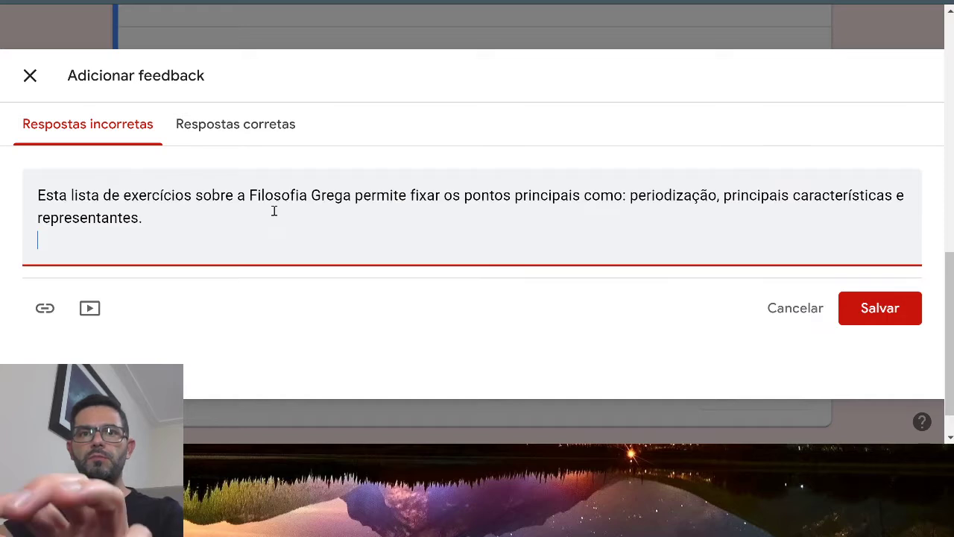
# Enter the same "Esta lista de exercícios..." paragraph as correct-answer feedback, save the feedback and finish the answer key.
pyautogui.click(229, 127)
pyautogui.click(206, 202)
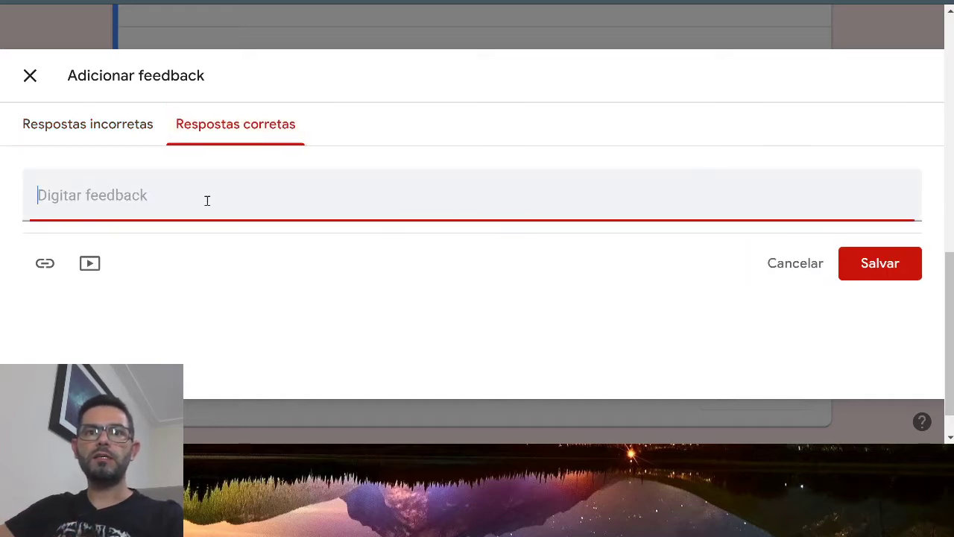
pyautogui.write('Esta lista de exercícios sobre a Filosofia Grega permite fixar os pontos principais como: periodização, principais características e representantes.')
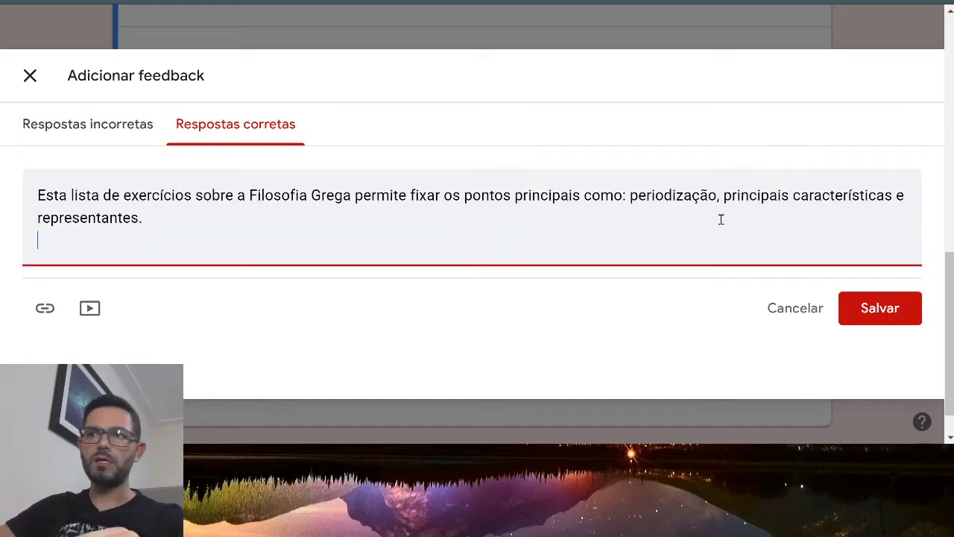
pyautogui.click(878, 308)
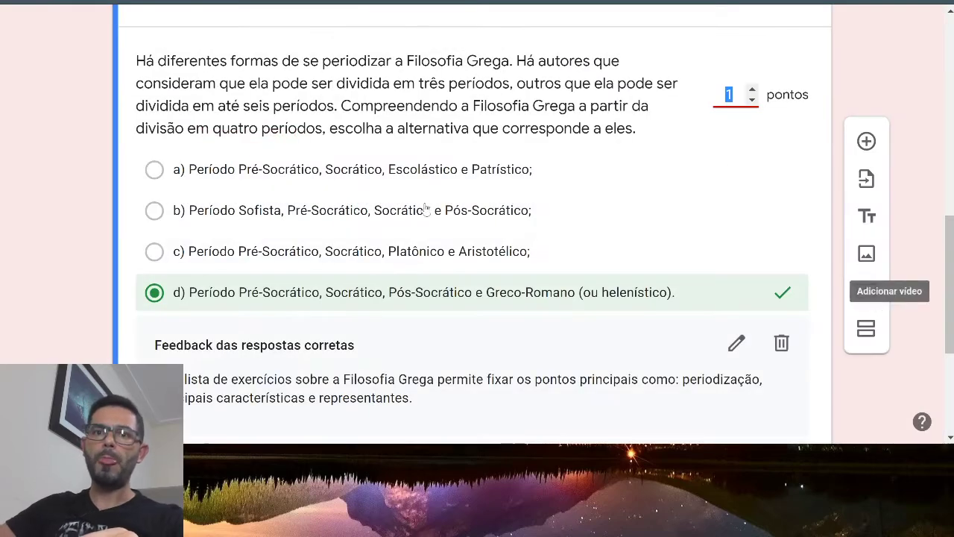
pyautogui.scroll(-1, 253, 308)
pyautogui.scroll(-2, 253, 308)
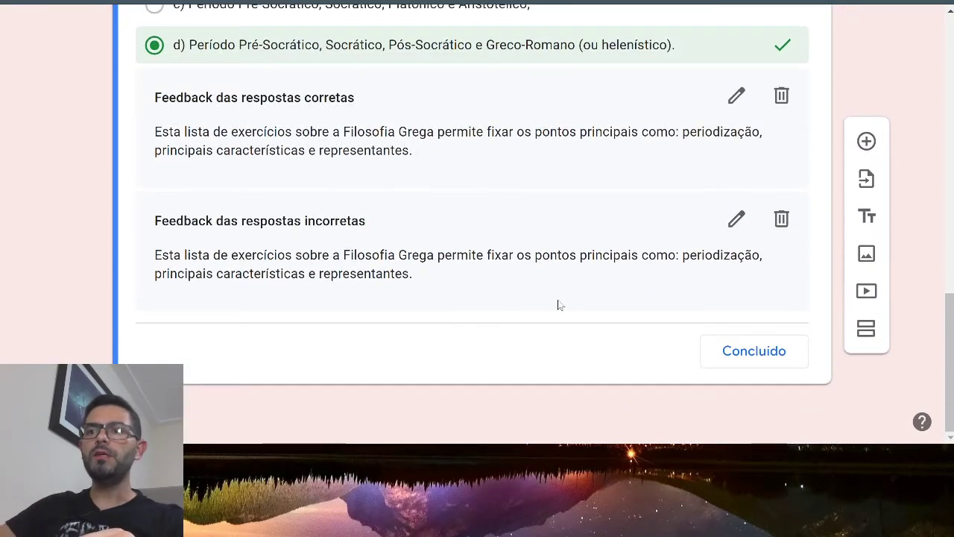
pyautogui.click(749, 350)
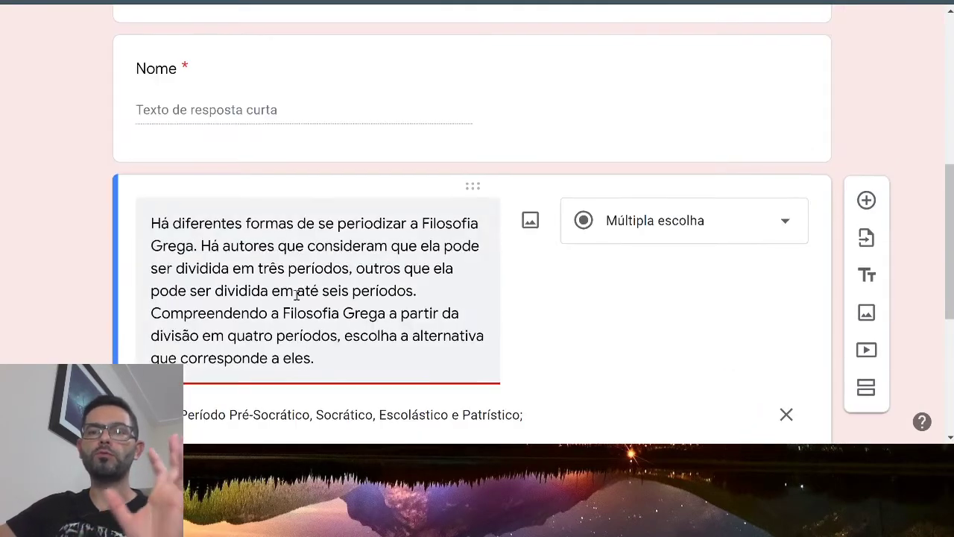
# Add a new question below the multiple-choice question about the periods of Greek philosophy.
pyautogui.scroll(-2, 615, 266)
pyautogui.scroll(-2, 616, 266)
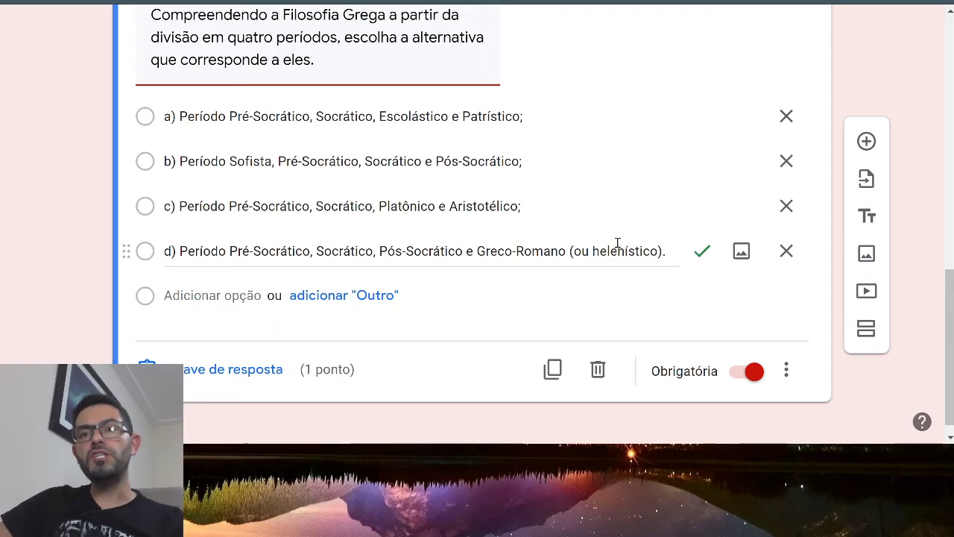
pyautogui.scroll(-1, 613, 239)
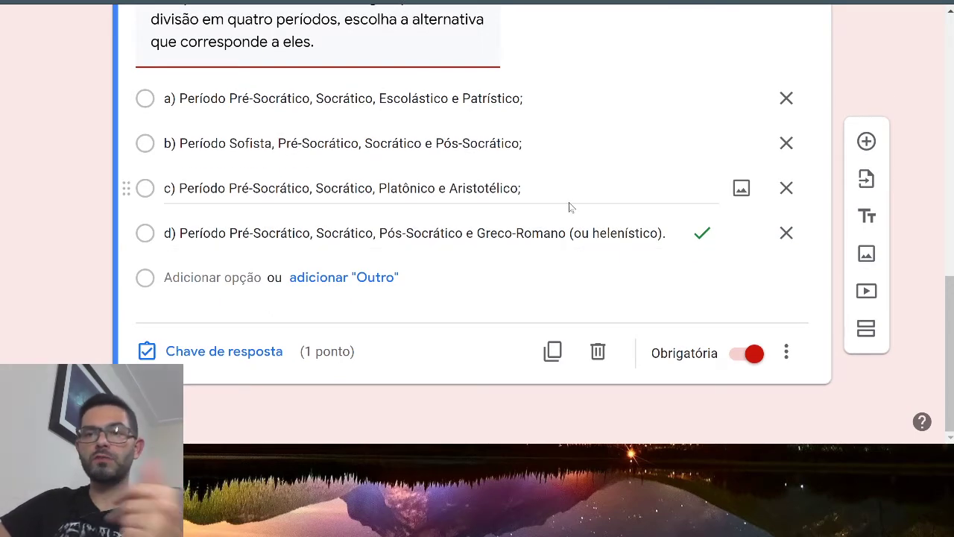
pyautogui.click(866, 141)
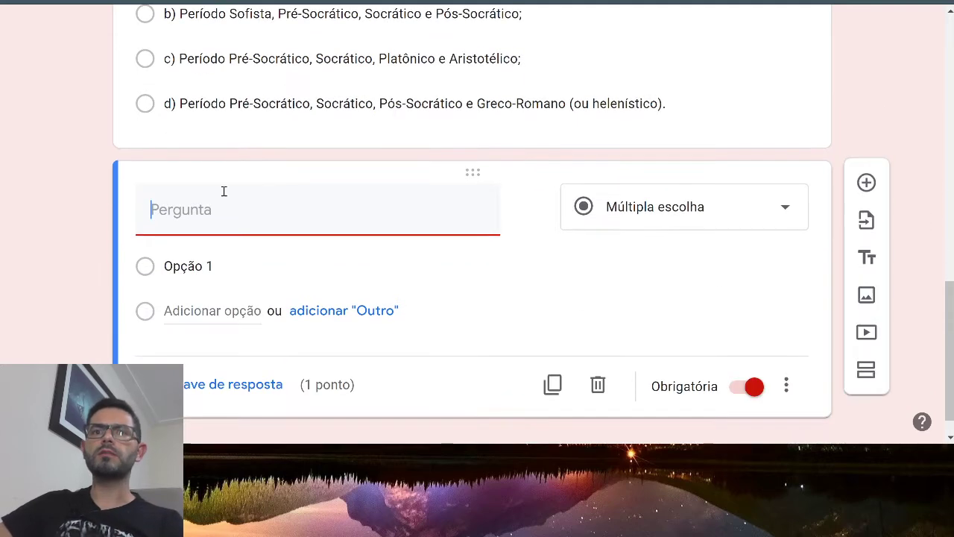
pyautogui.scroll(3, 341, 84)
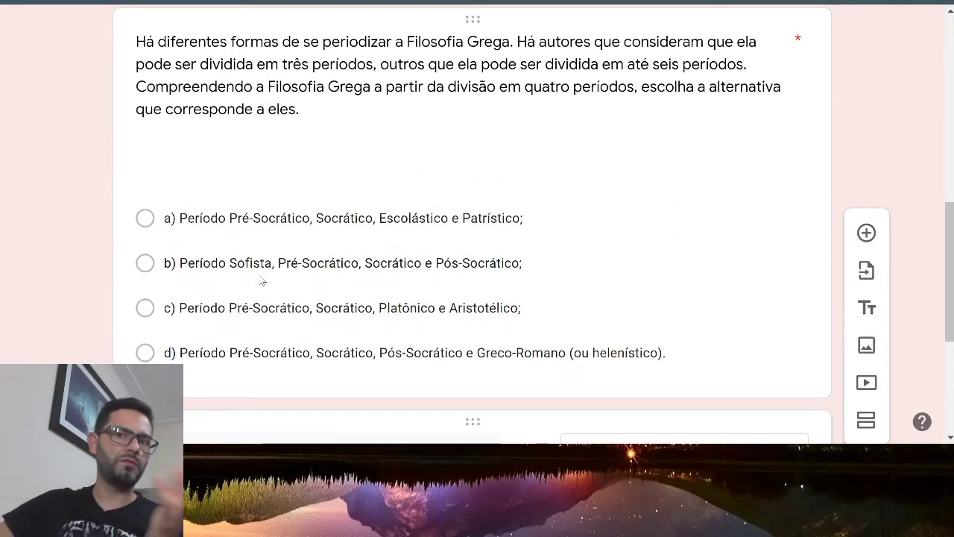
pyautogui.scroll(-3, 262, 280)
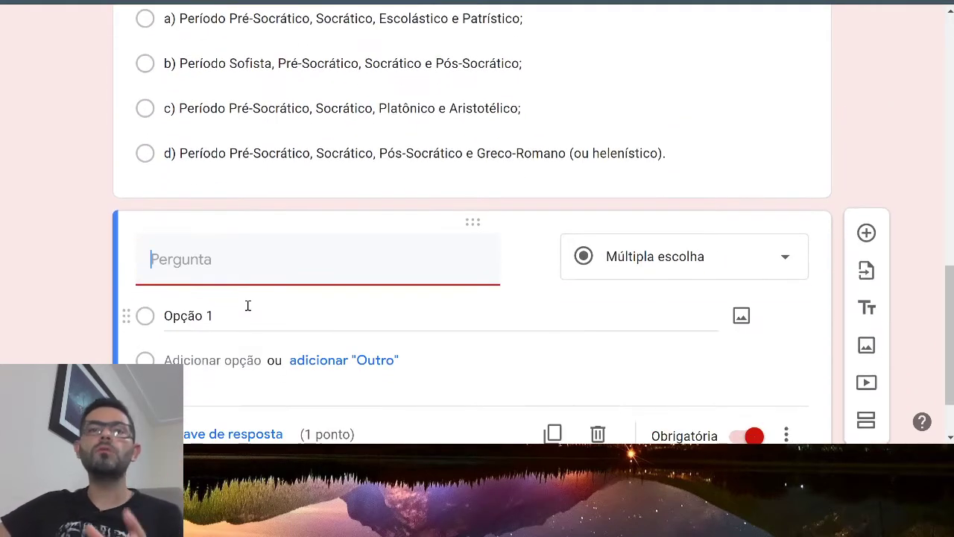
# Copy the Questão 3 statement on the exercise page, from "A Filosofia, como conhecemos hoje" to "Essas características eram", without its alternatives.
pyautogui.hotkey('ctrl', 'Tab')
pyautogui.scroll(-5, 259, 317)
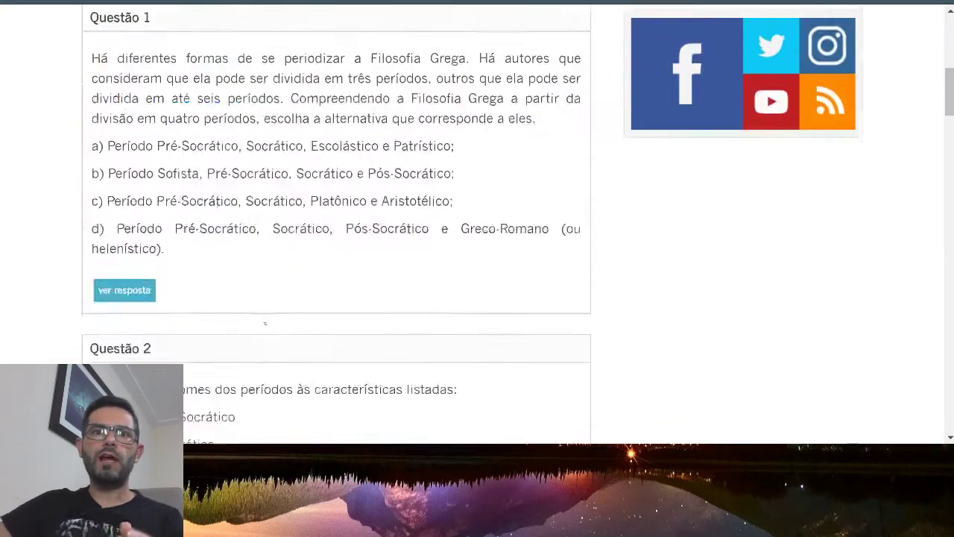
pyautogui.scroll(-8, 259, 316)
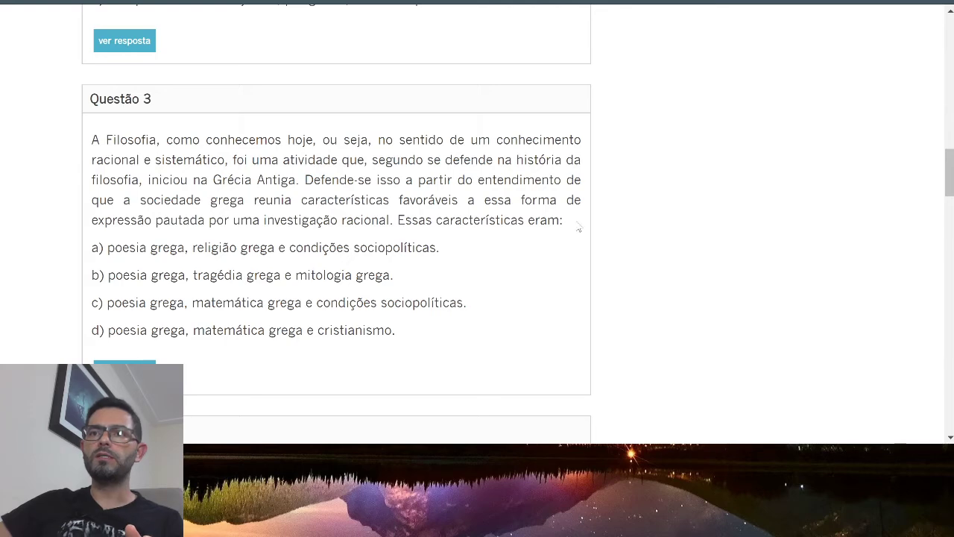
pyautogui.moveTo(557, 220); pyautogui.dragTo(82, 141)
pyautogui.click(240, 208)
pyautogui.moveTo(562, 220); pyautogui.dragTo(88, 148)
pyautogui.hotkey('ctrl', 'c')
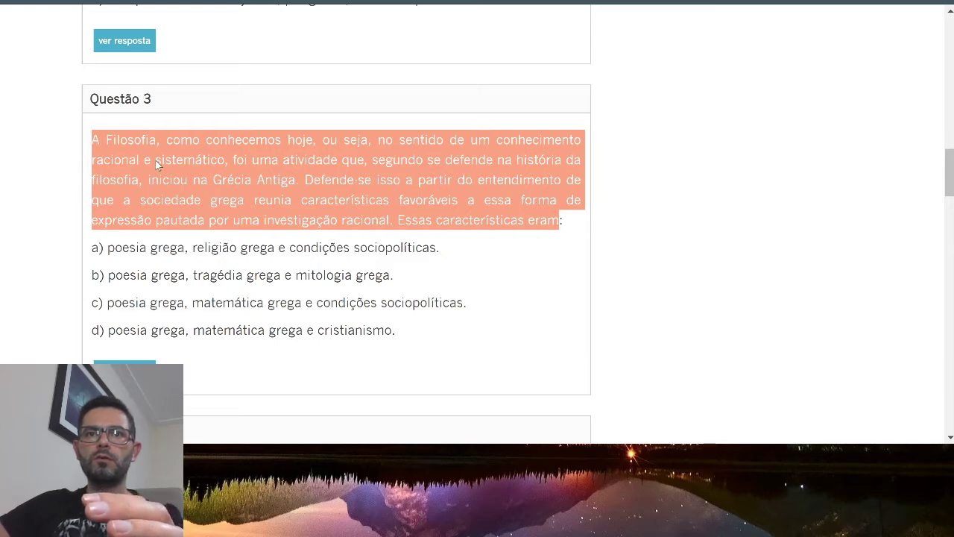
# Set the new form question's type to Parágrafo and paste the copied Questão 3 statement as its question text.
pyautogui.hotkey('ctrl', 'Tab')
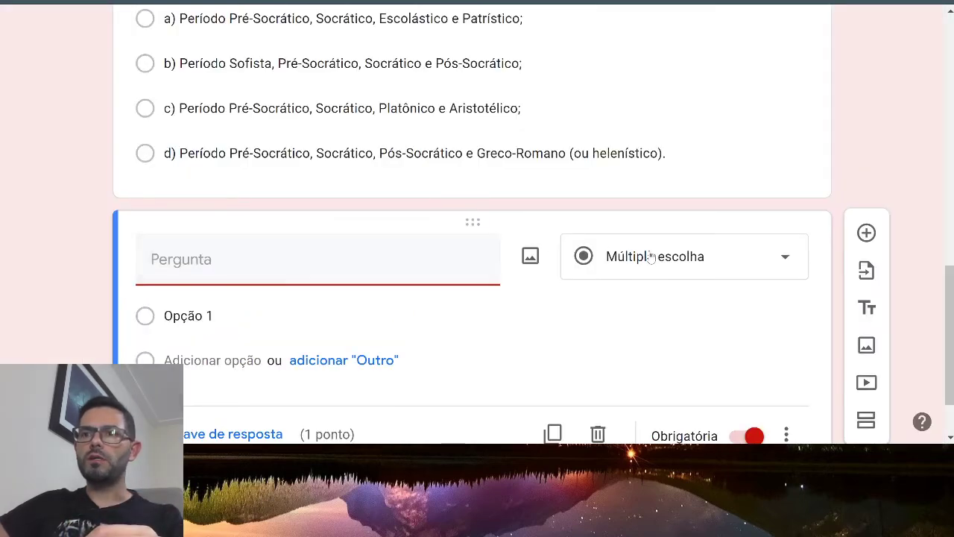
pyautogui.click(651, 257)
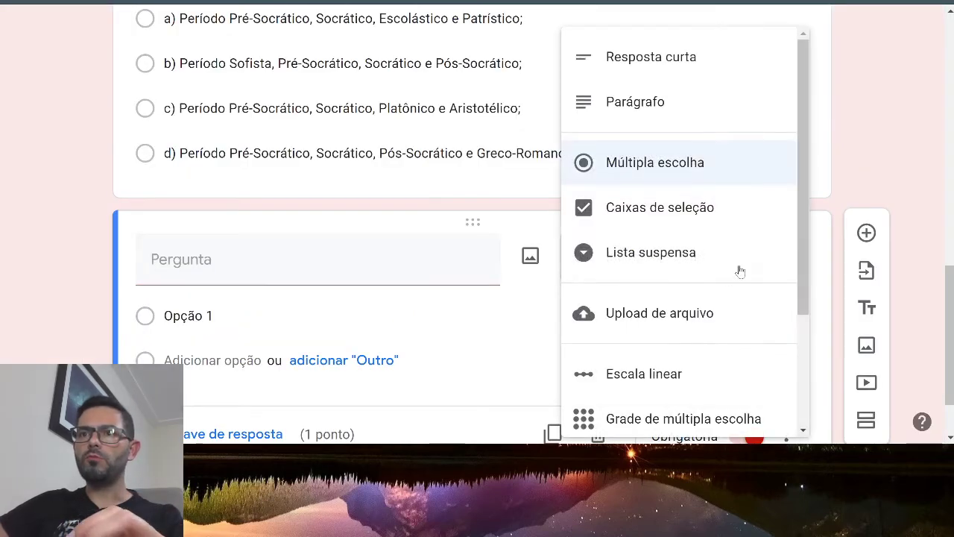
pyautogui.click(648, 101)
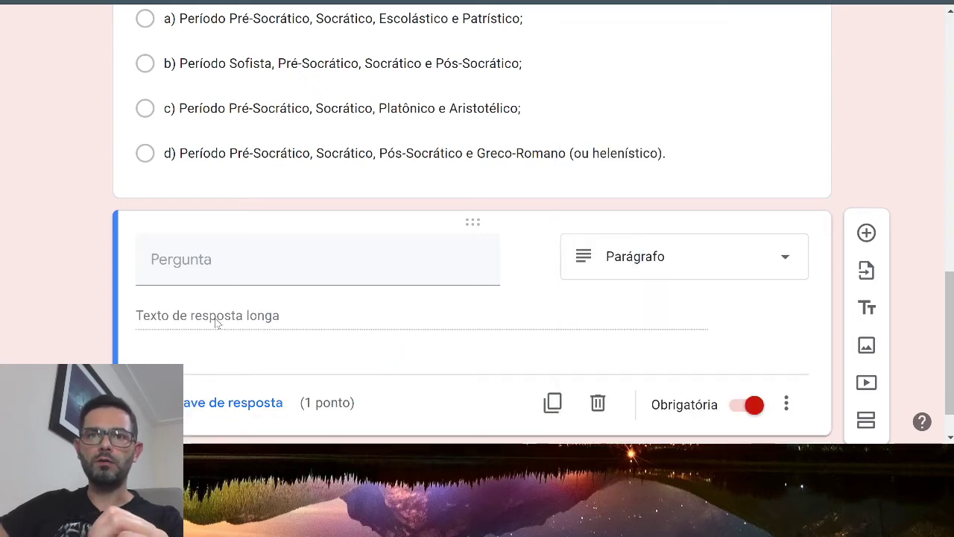
pyautogui.click(212, 208)
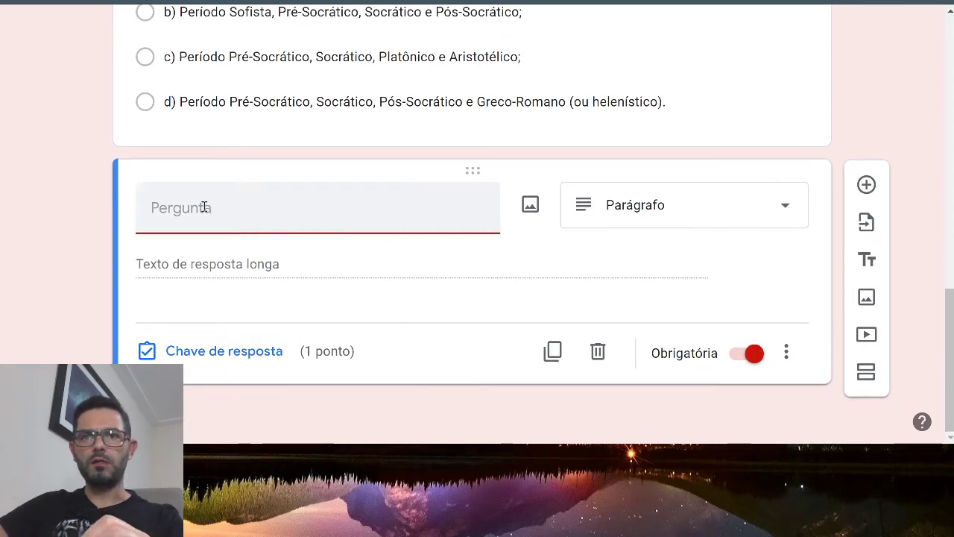
pyautogui.hotkey('ctrl', 'v')
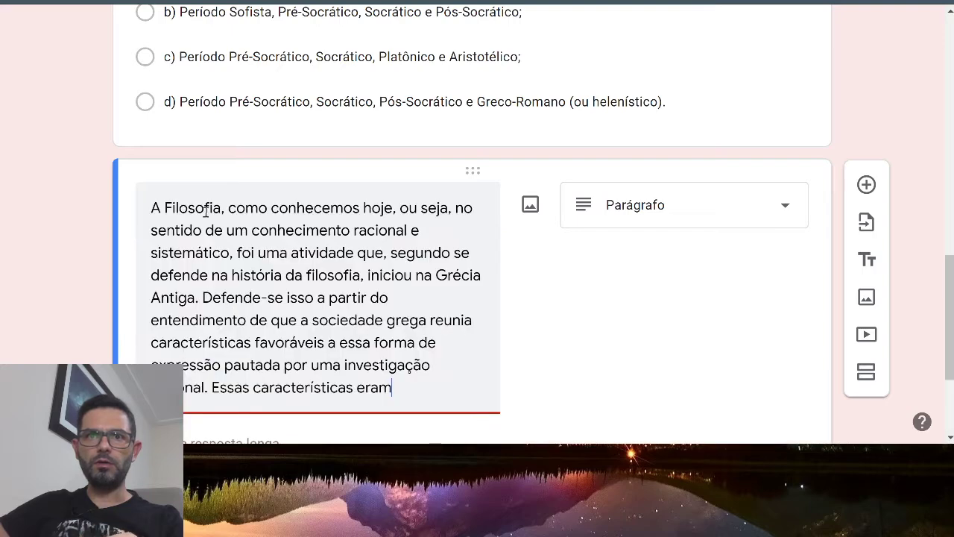
pyautogui.scroll(-2, 279, 302)
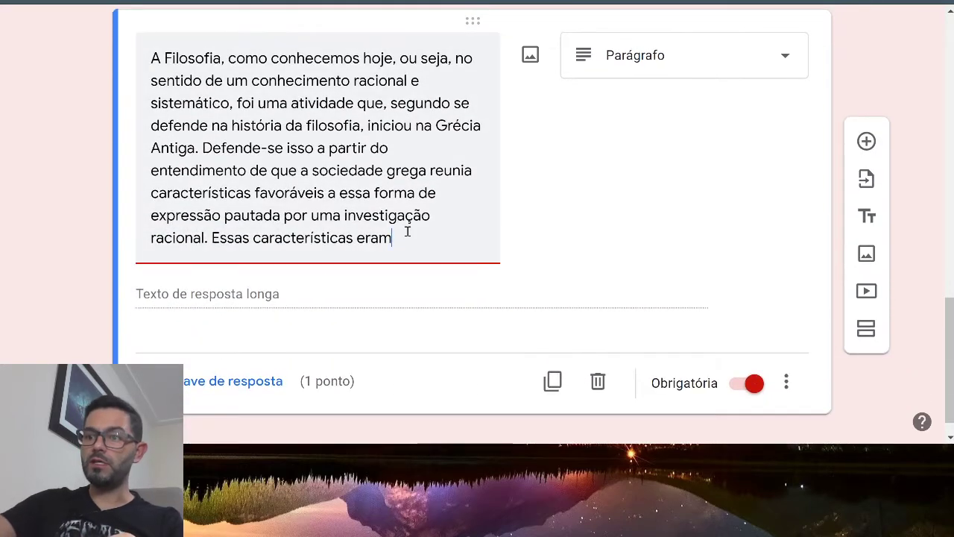
# End the pasted Questão 3 text with a question mark, then view the question's answer key and close it without adding feedback.
pyautogui.write('?')
pyautogui.scroll(1, 407, 228)
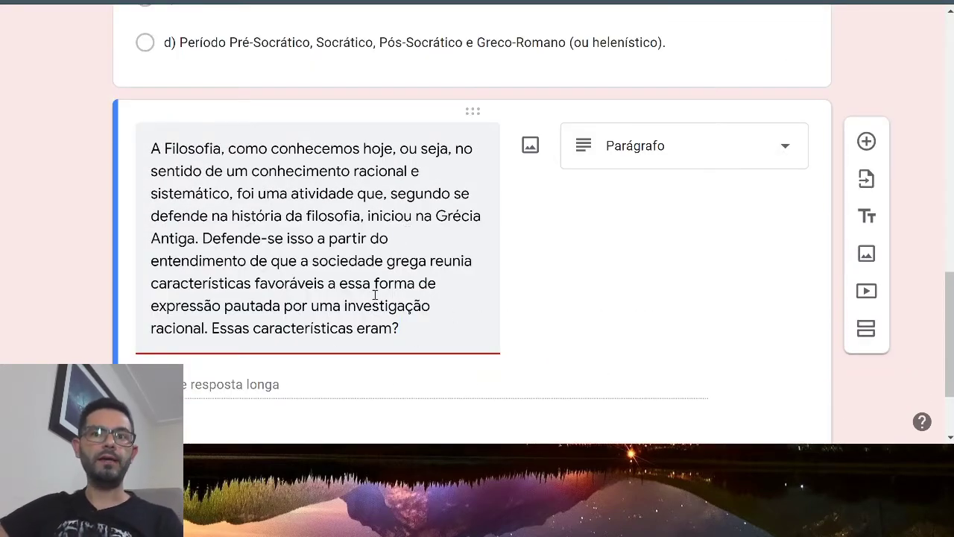
pyautogui.scroll(-2, 247, 343)
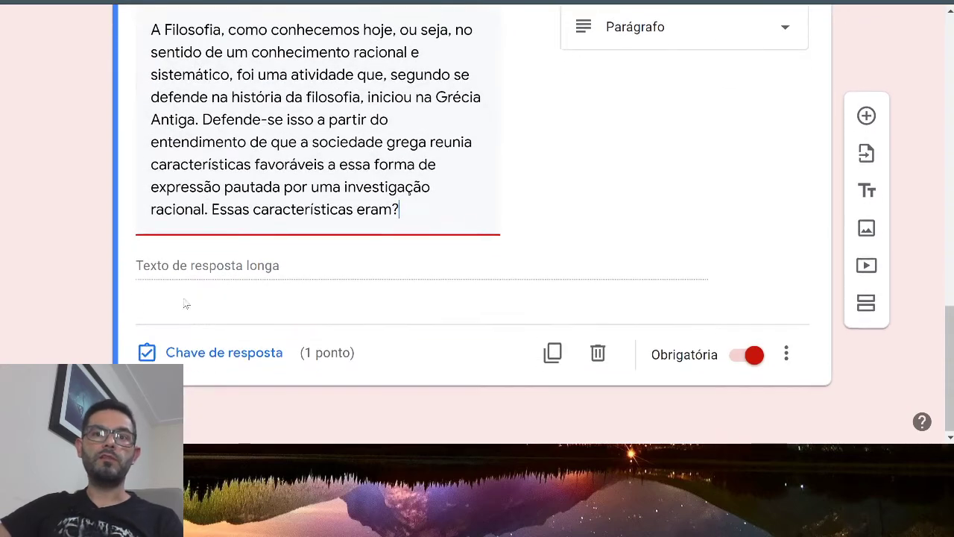
pyautogui.scroll(1, 356, 299)
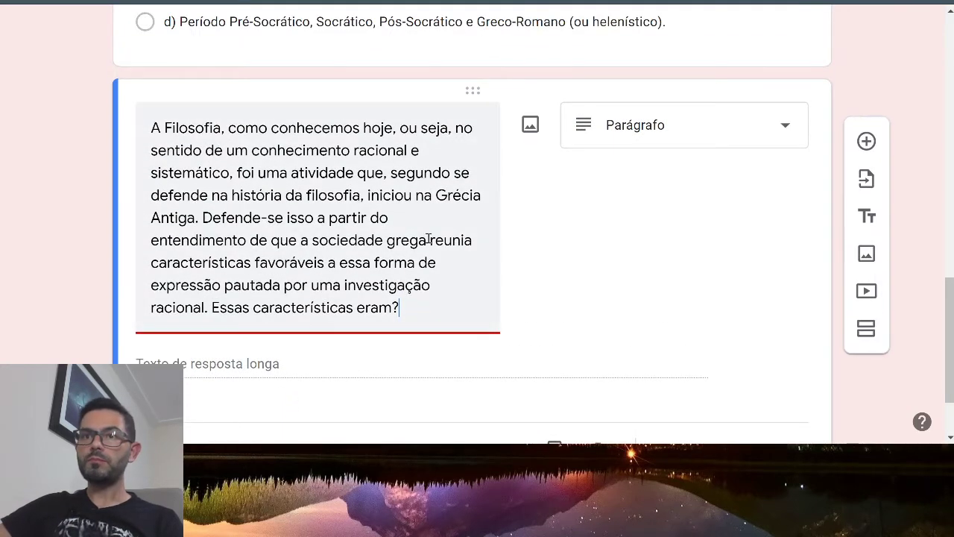
pyautogui.scroll(-1, 472, 253)
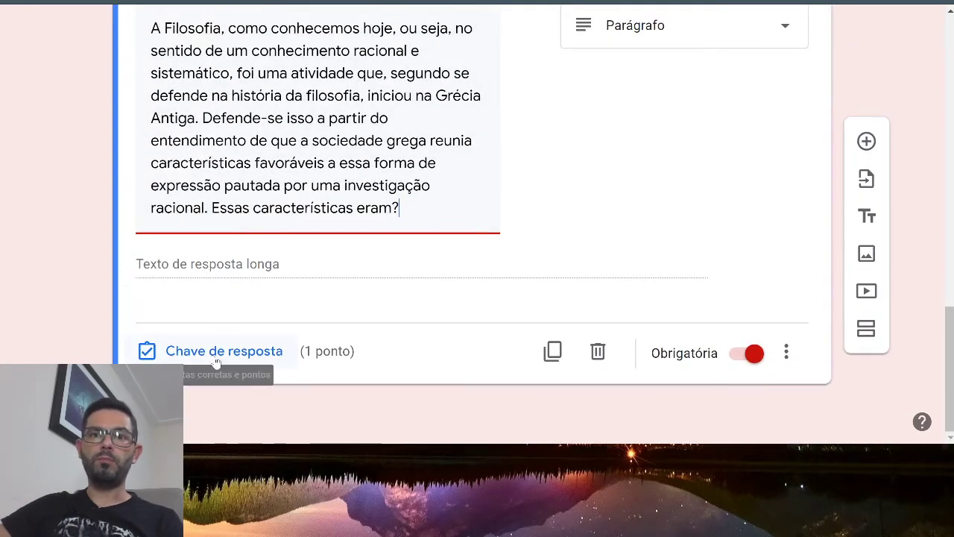
pyautogui.click(218, 352)
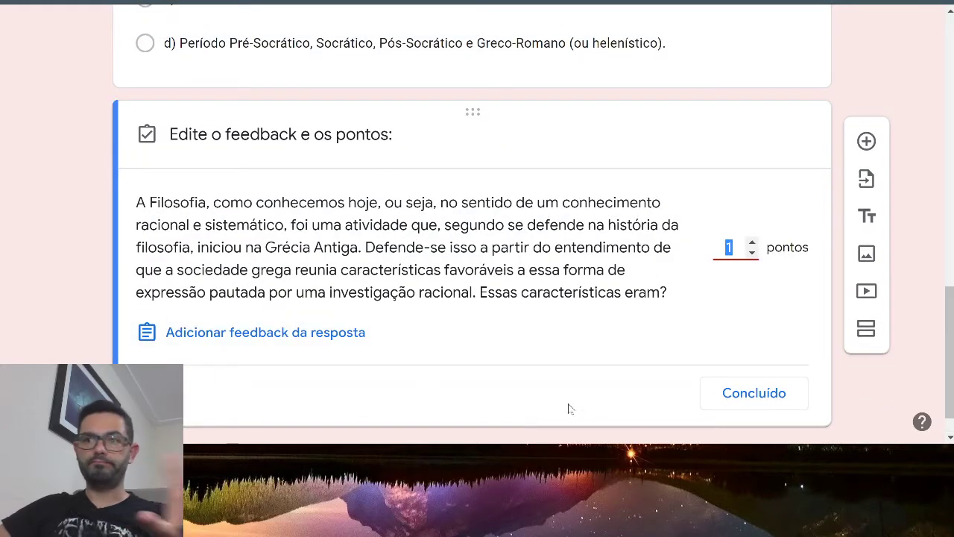
pyautogui.click(767, 404)
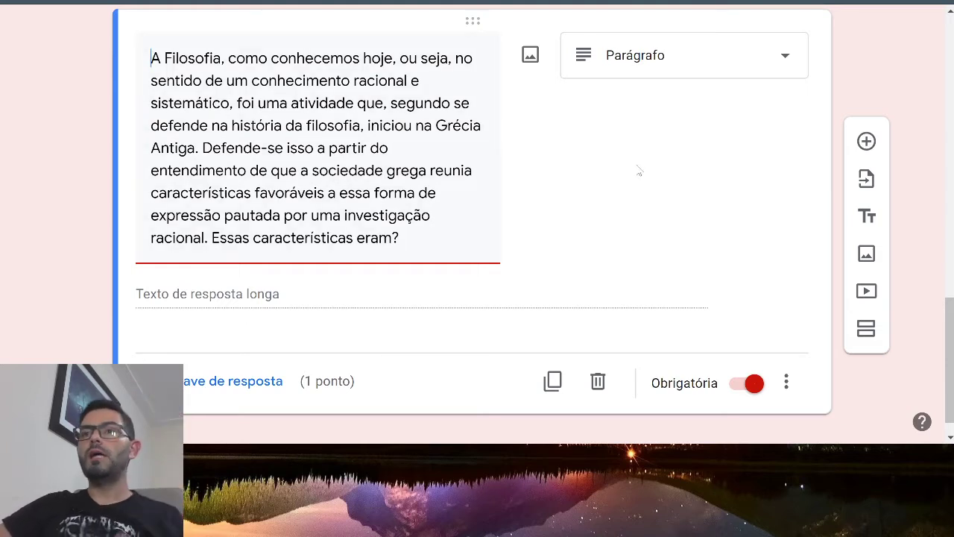
# Add a new multiple-choice question and paste the Questão 4 statement from the exercise page, "Quais as características da religião grega...", as its text.
pyautogui.click(866, 141)
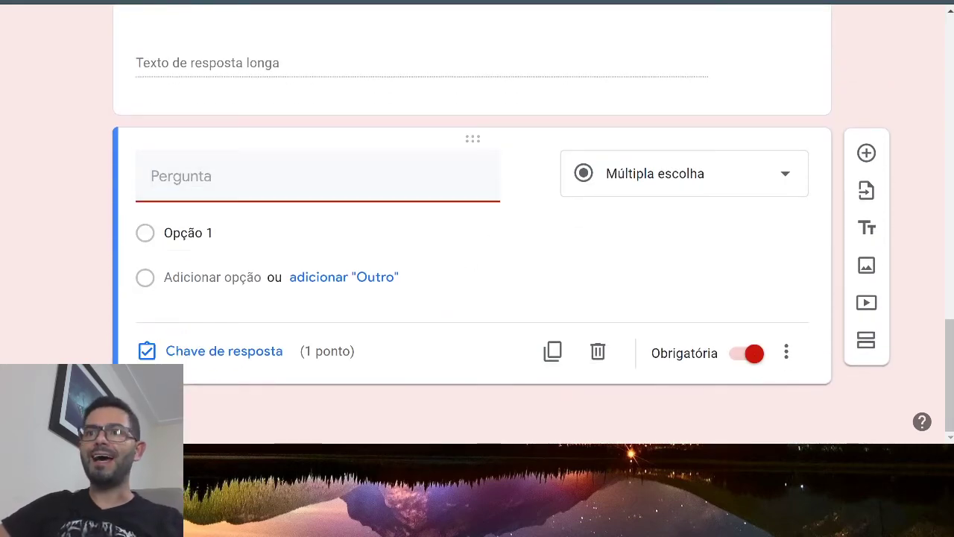
pyautogui.hotkey('ctrl', 'Tab')
pyautogui.scroll(-4, 454, 262)
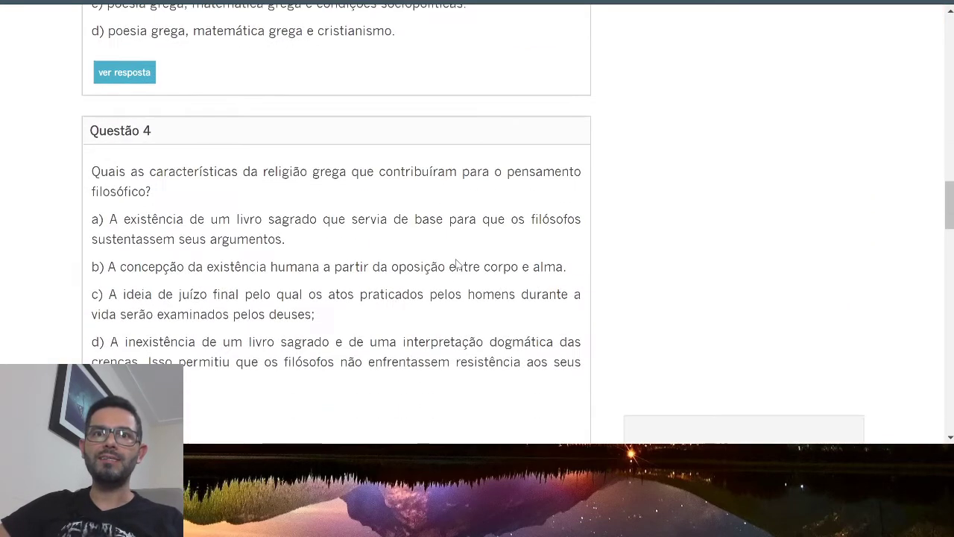
pyautogui.tripleClick(128, 138)
pyautogui.hotkey('ctrl', 'c')
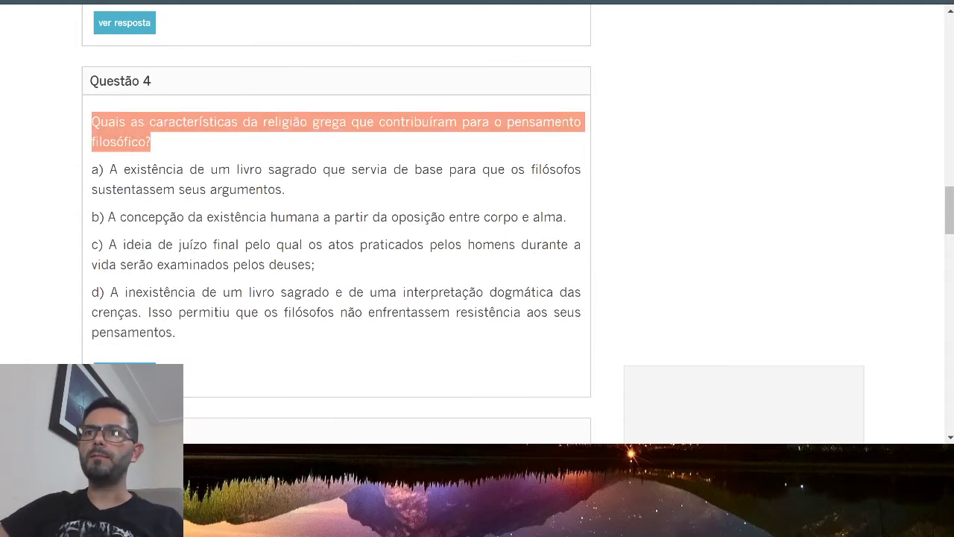
pyautogui.hotkey('alt', 'Tab')
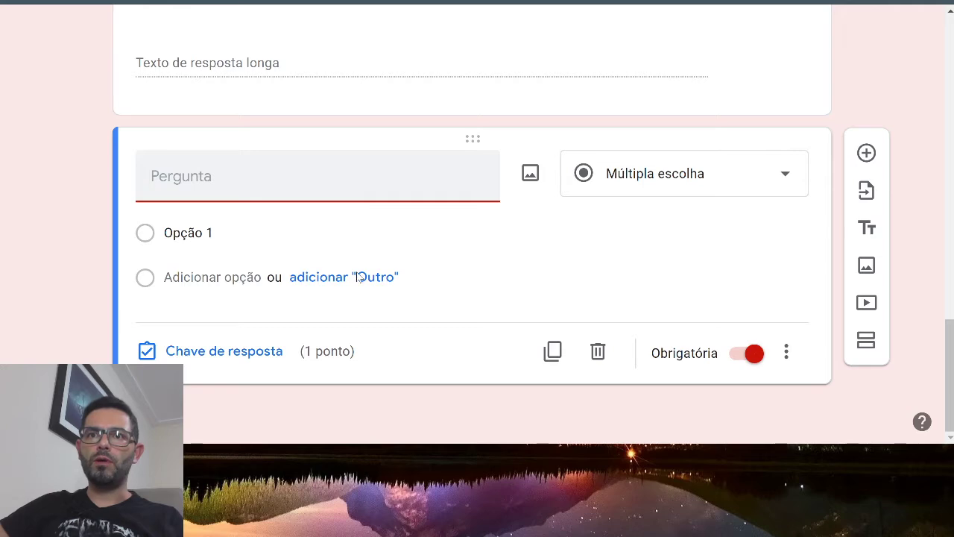
pyautogui.hotkey('ctrl', 'v')
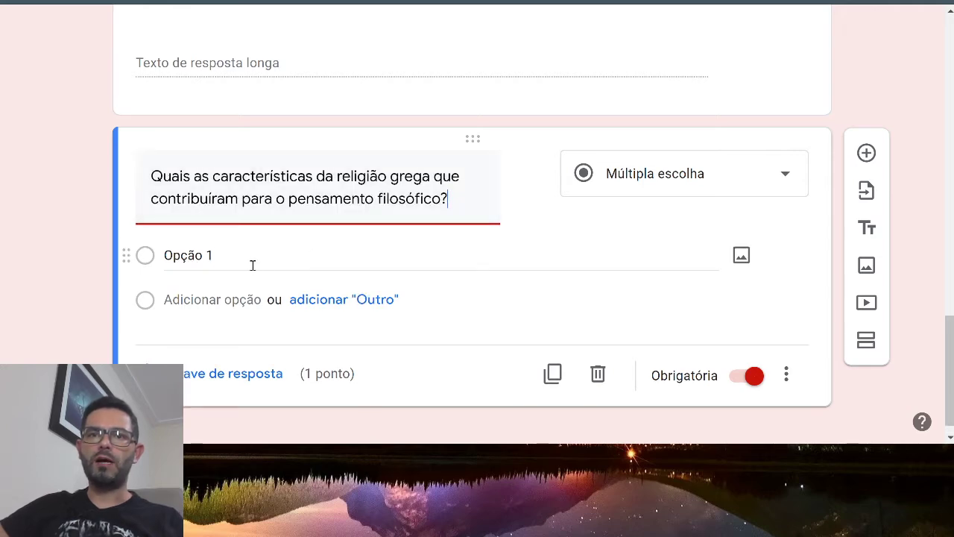
# Copy the Questão 4 alternatives a) to d) from the exercise page and paste them as the question's answer options.
pyautogui.click(232, 248)
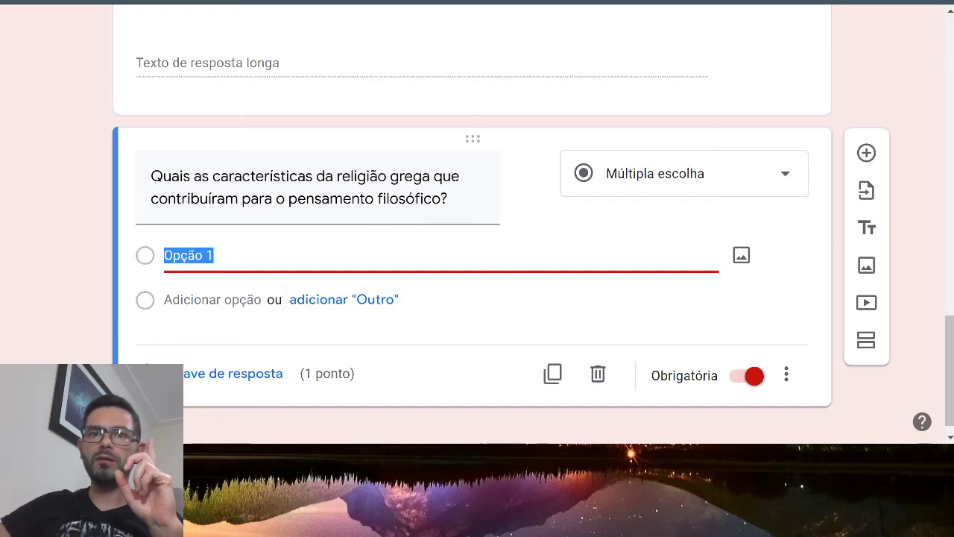
pyautogui.hotkey('alt', 'Tab')
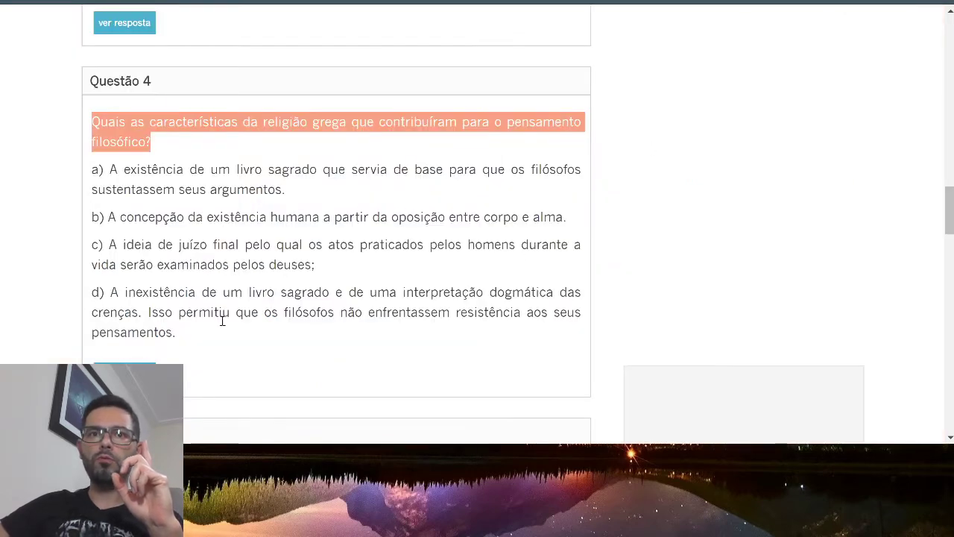
pyautogui.moveTo(191, 335); pyautogui.dragTo(97, 162)
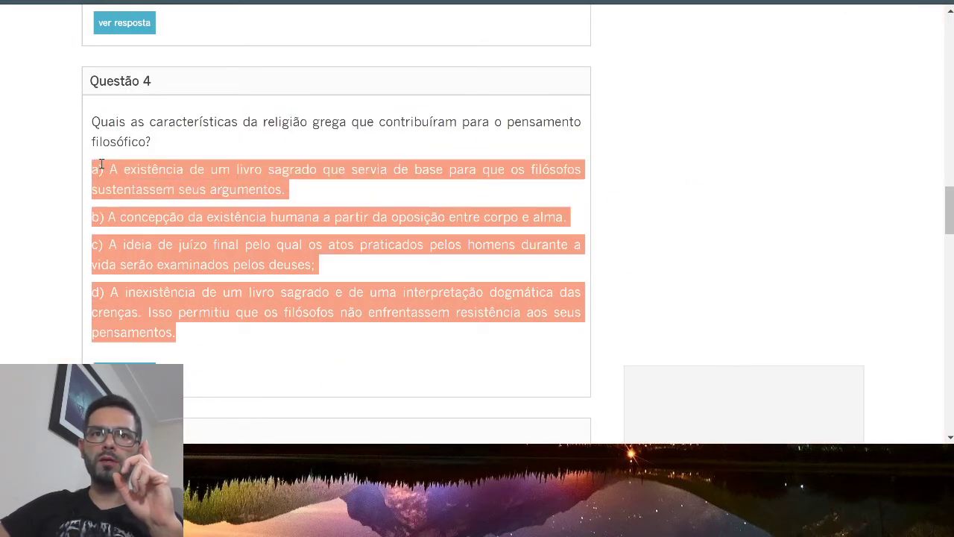
pyautogui.hotkey('alt', 'Tab')
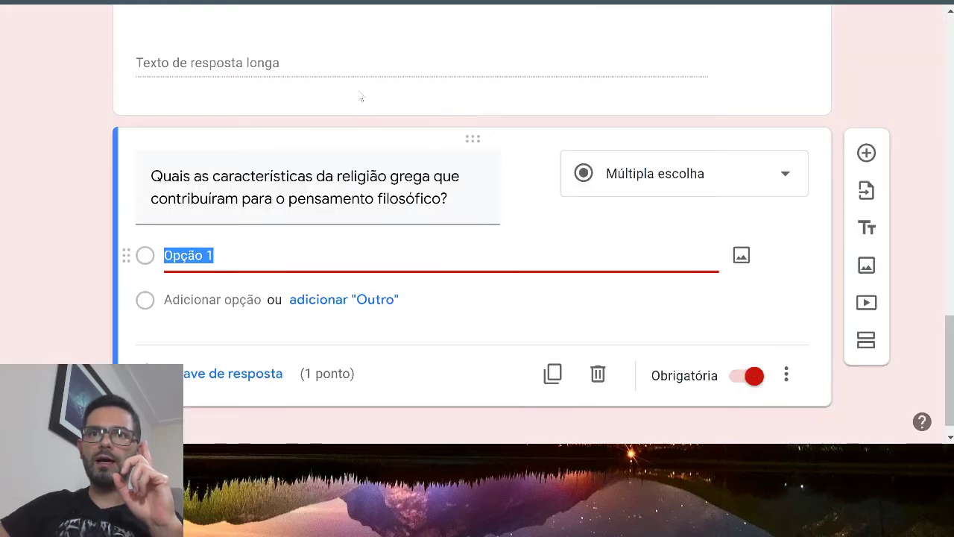
pyautogui.hotkey('ctrl', 'v')
# Remove the three blank options between alternatives a) to d) of the Greek religion question.
pyautogui.scroll(1, 436, 226)
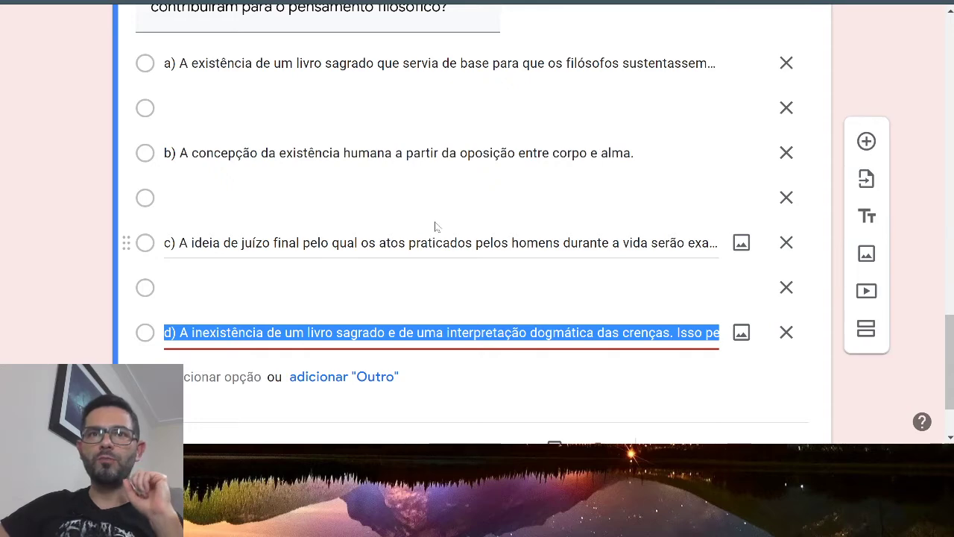
pyautogui.scroll(1, 436, 226)
pyautogui.click(788, 158)
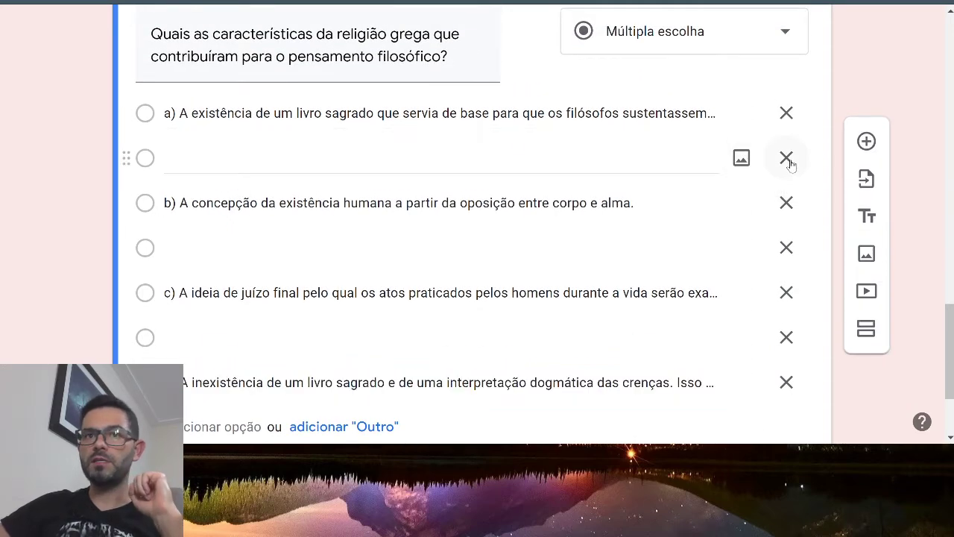
pyautogui.click(785, 205)
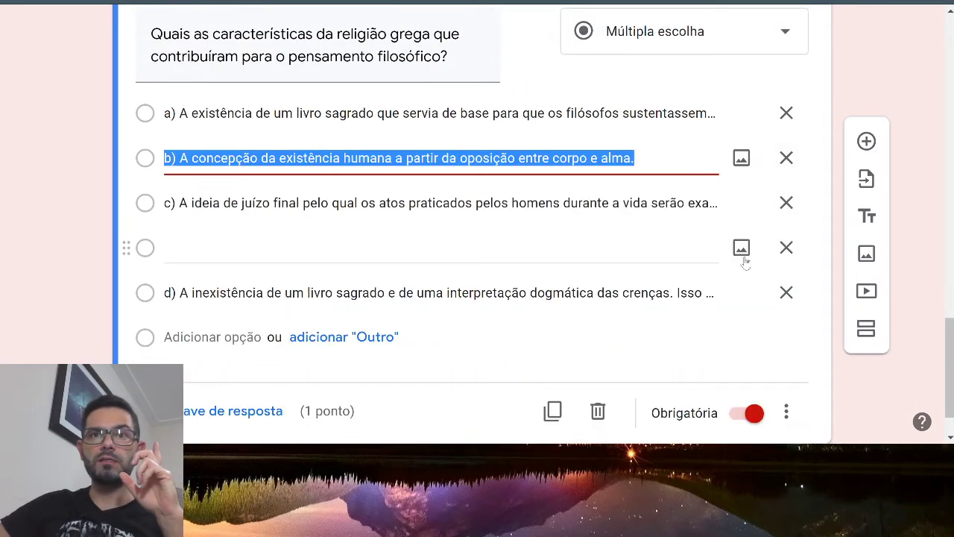
pyautogui.click(786, 248)
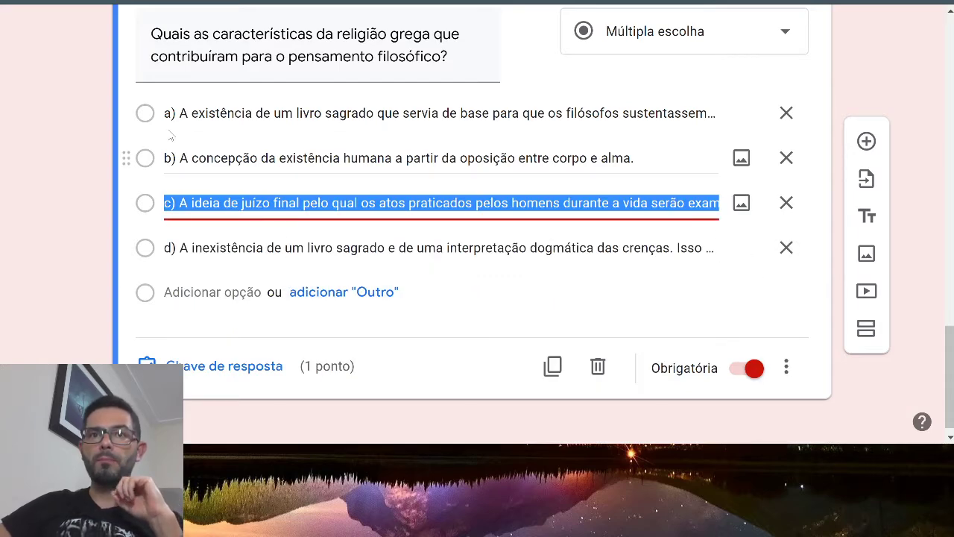
# Open the Greek religion question's answer key and look up the Questão 4 answer on the exercise page.
pyautogui.click(223, 366)
pyautogui.hotkey('ctrl', 'Tab')
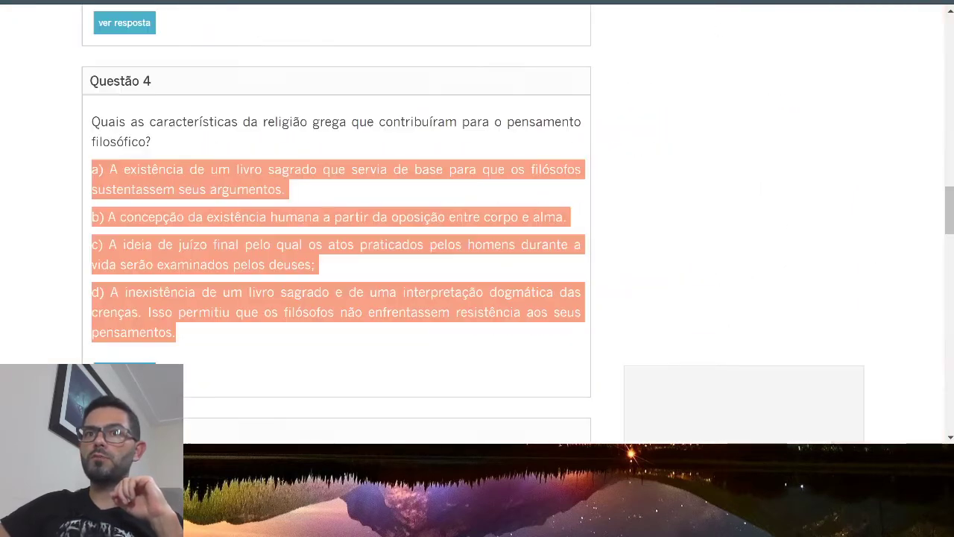
pyautogui.click(127, 370)
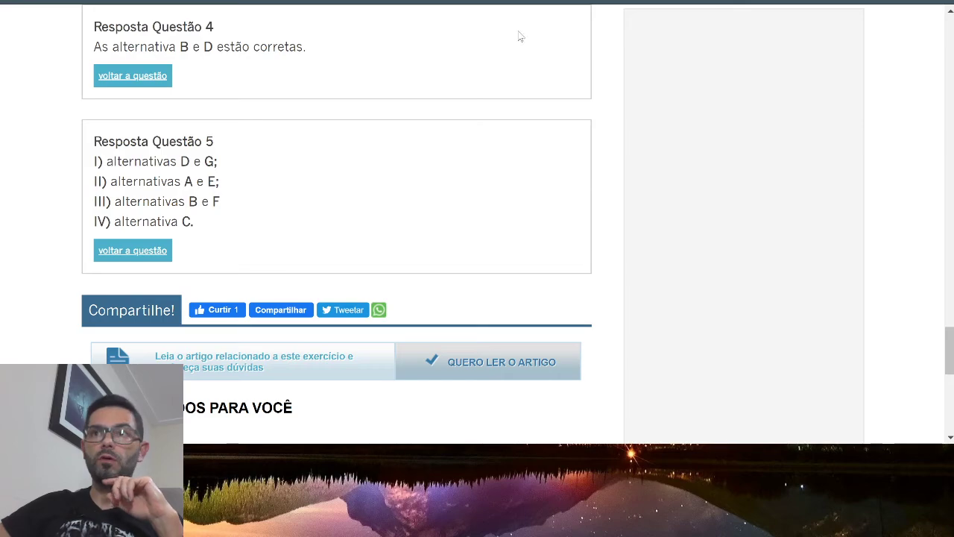
pyautogui.scroll(15, 608, 217)
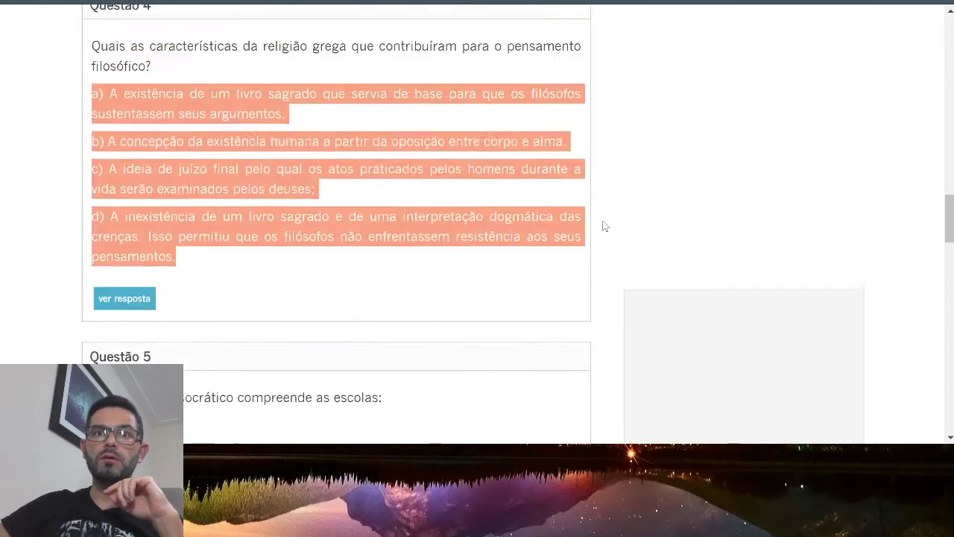
pyautogui.scroll(-2, 604, 226)
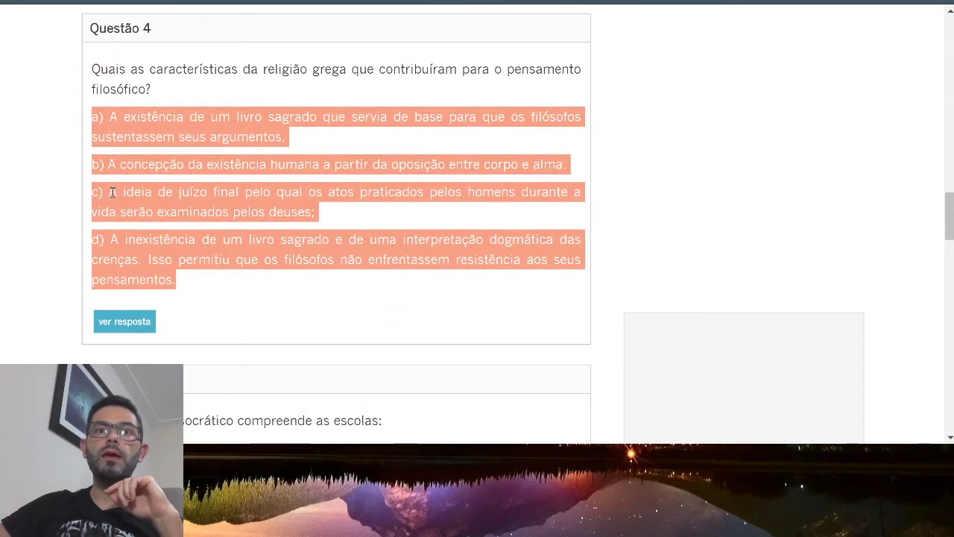
# Mark alternatives b) and d) as the correct answers in the form question's answer key and finish the key.
pyautogui.hotkey('alt', 'Tab')
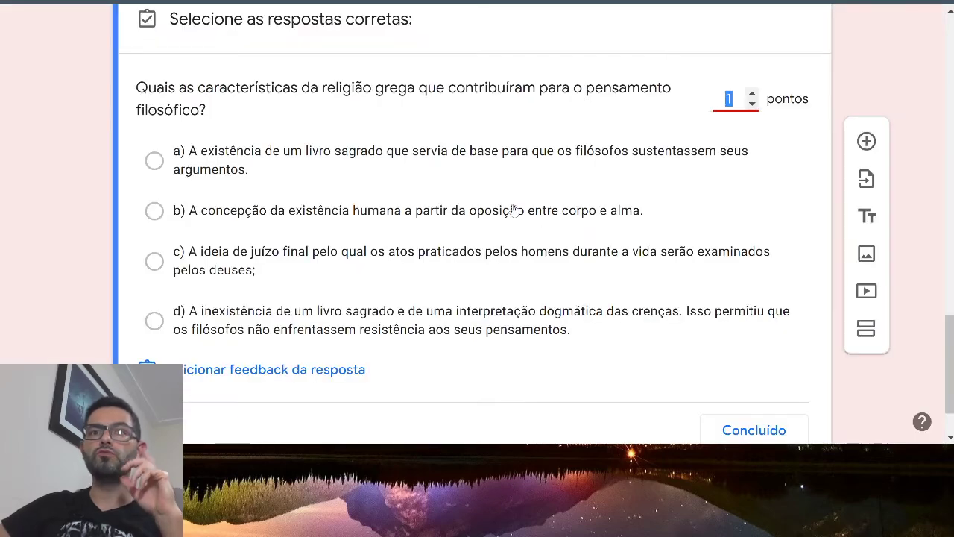
pyautogui.scroll(4, 514, 213)
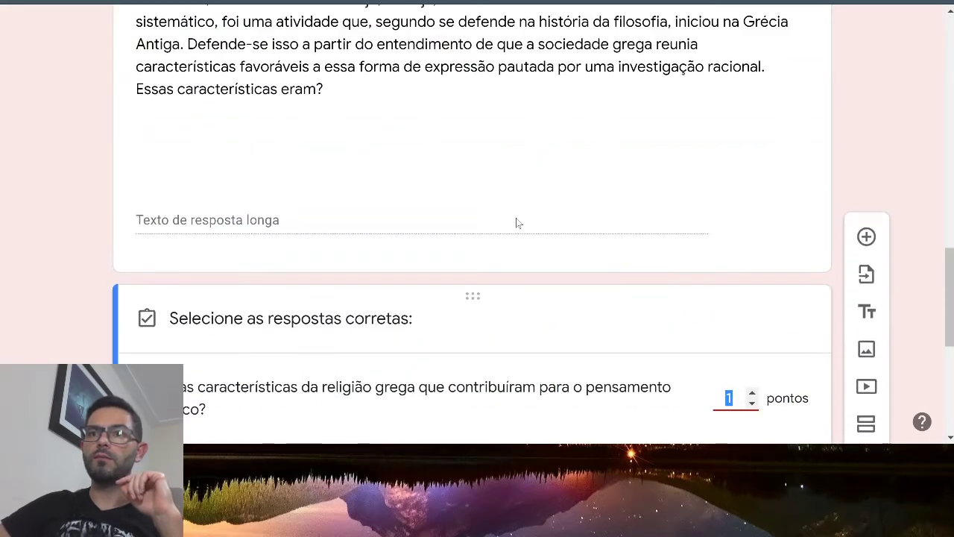
pyautogui.scroll(-5, 516, 218)
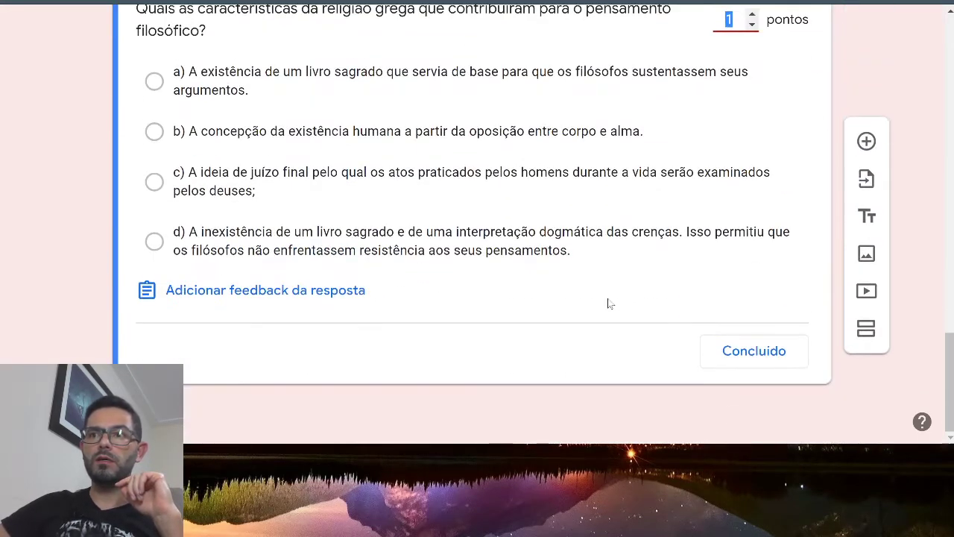
pyautogui.click(154, 131)
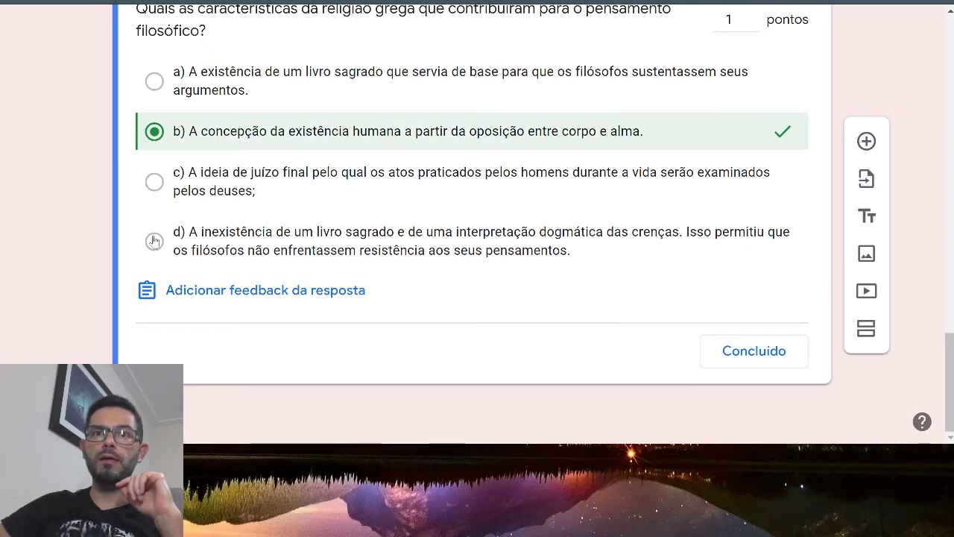
pyautogui.click(154, 241)
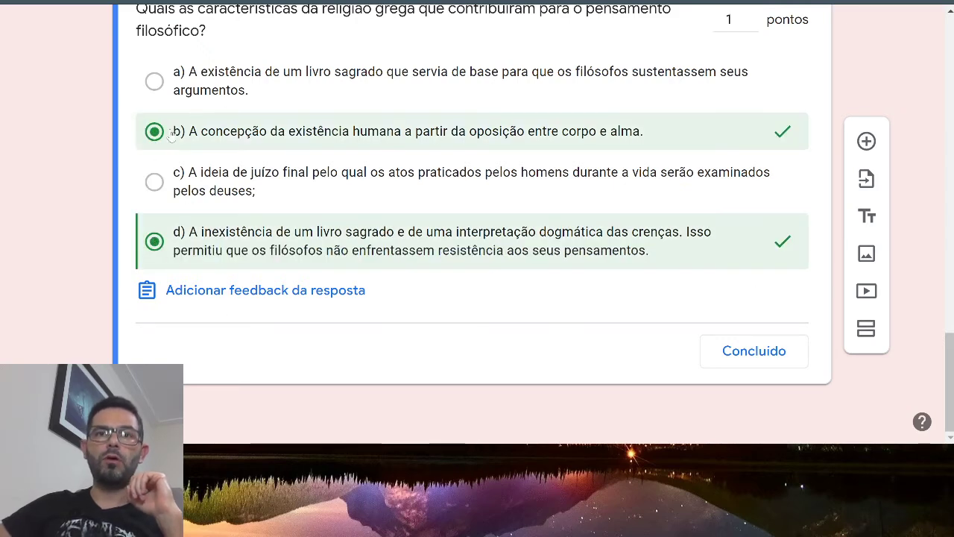
pyautogui.click(758, 349)
# Review the whole Filosofia Clássica form, checking its total points, the Nome field and each question down to the last one.
pyautogui.scroll(1, 544, 271)
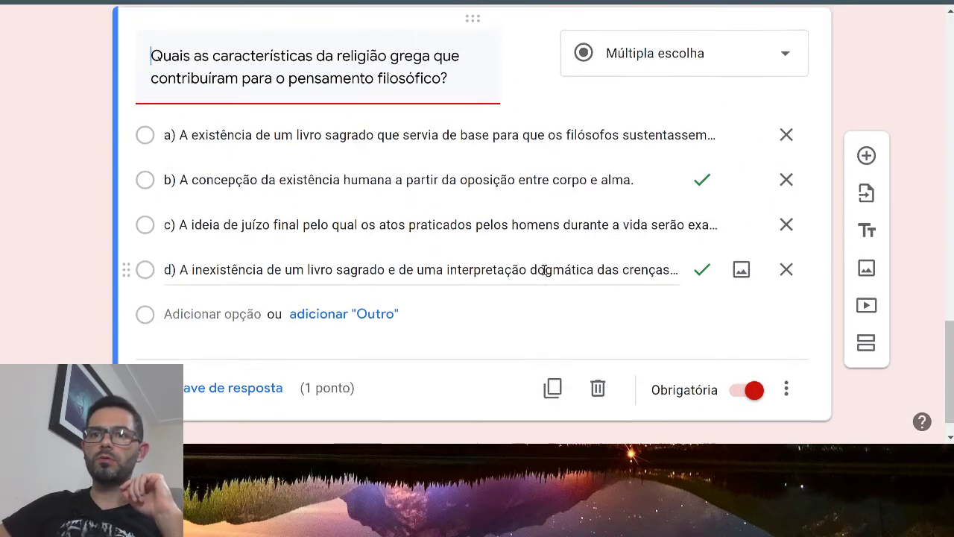
pyautogui.scroll(1, 865, 253)
pyautogui.scroll(10, 882, 90)
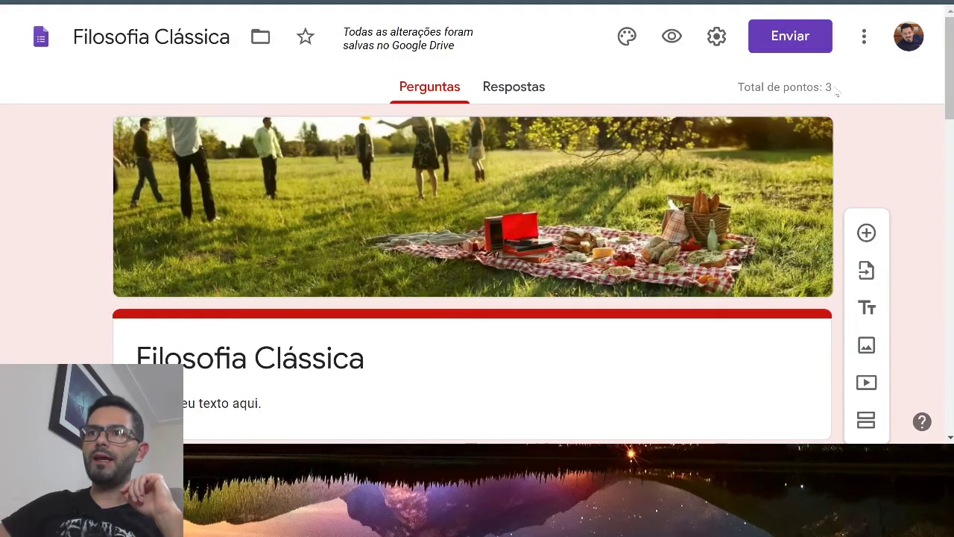
pyautogui.tripleClick(836, 89)
pyautogui.click(837, 89)
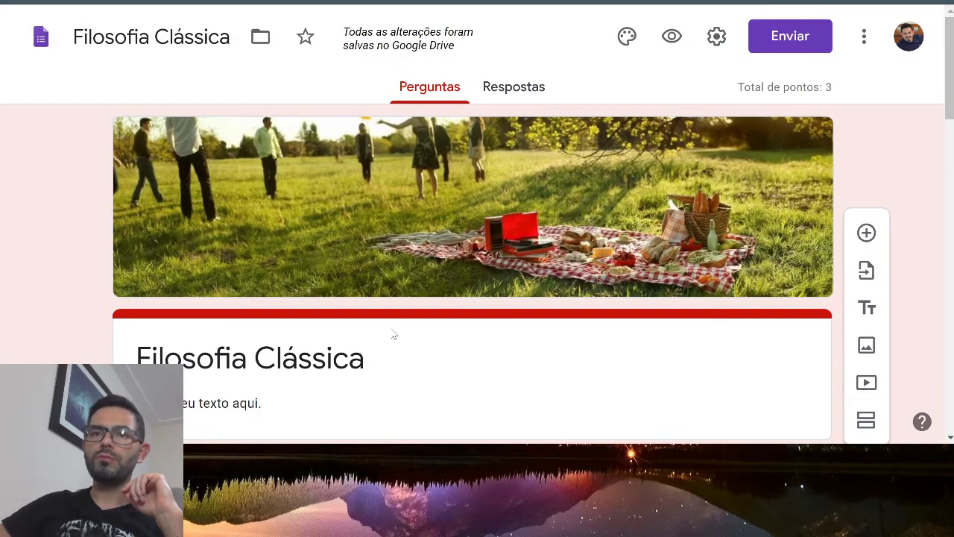
pyautogui.scroll(-10, 247, 277)
pyautogui.scroll(3, 522, 268)
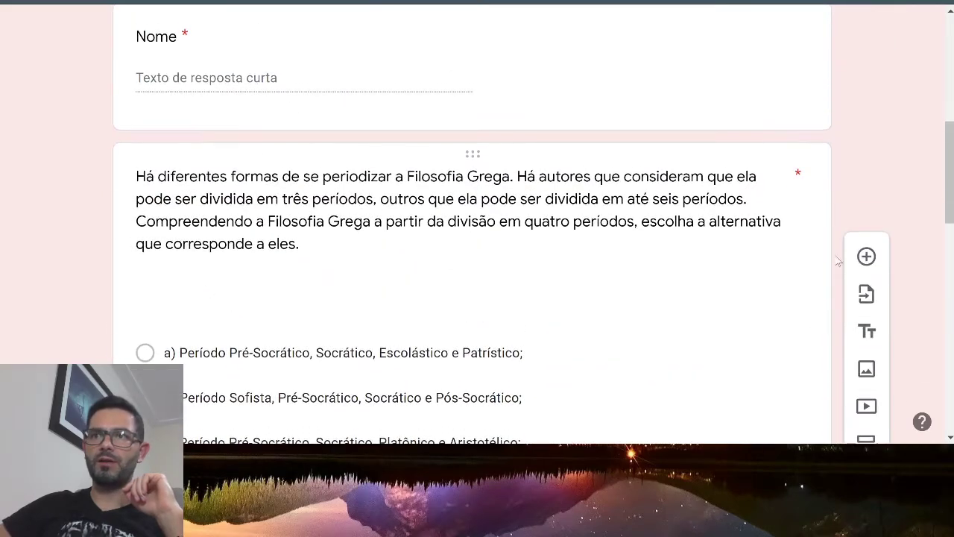
pyautogui.scroll(3, 152, 243)
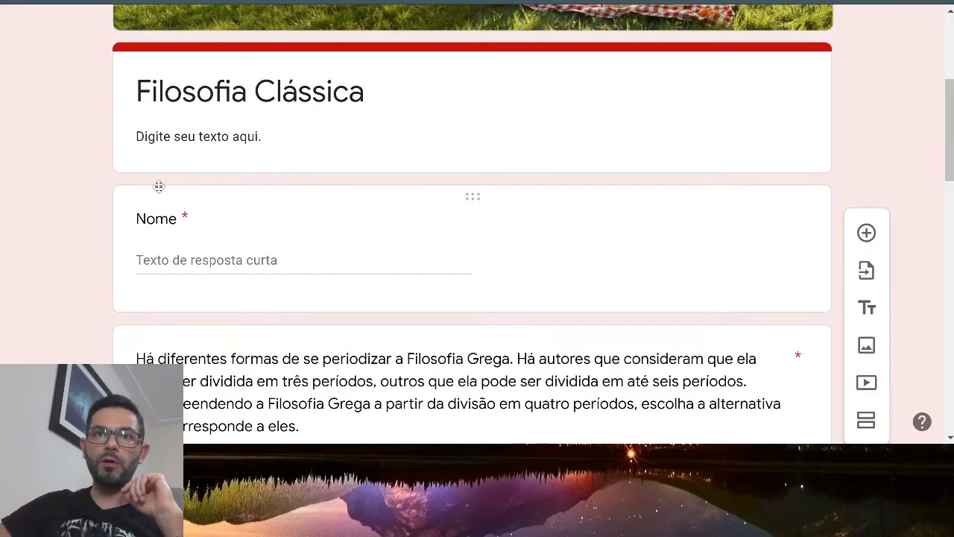
pyautogui.scroll(-7, 74, 261)
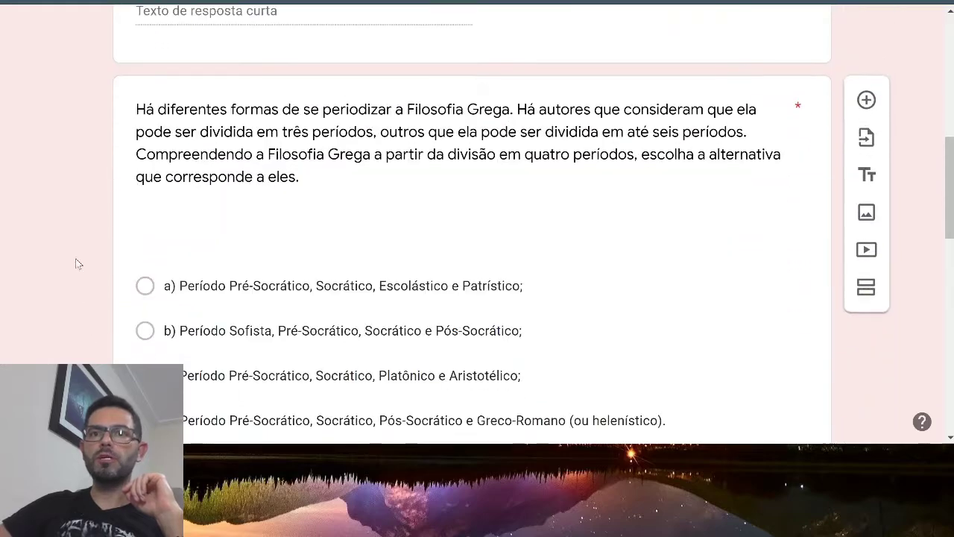
pyautogui.scroll(-8, 117, 208)
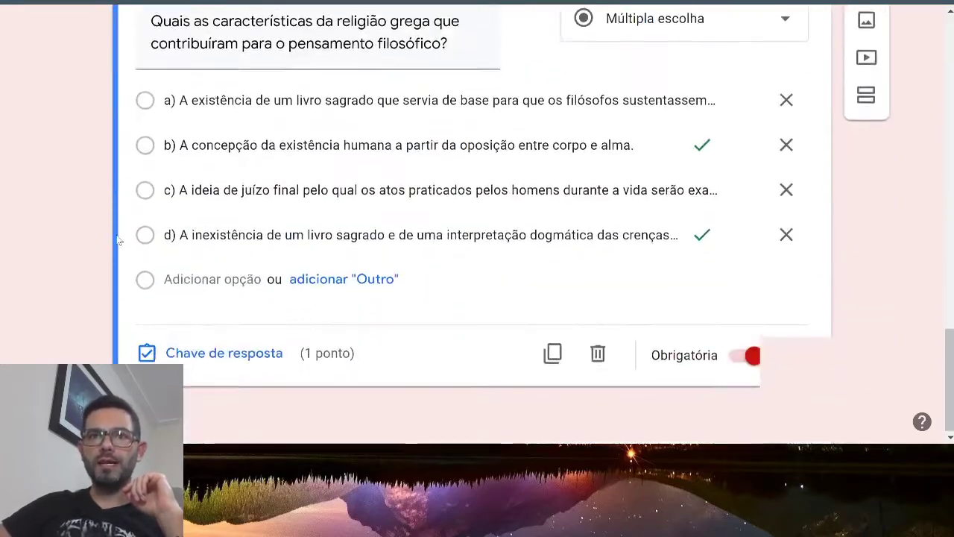
# Preview the Filosofia Clássica form as a respondent and check its header, Nome field and first question.
pyautogui.scroll(3, 417, 209)
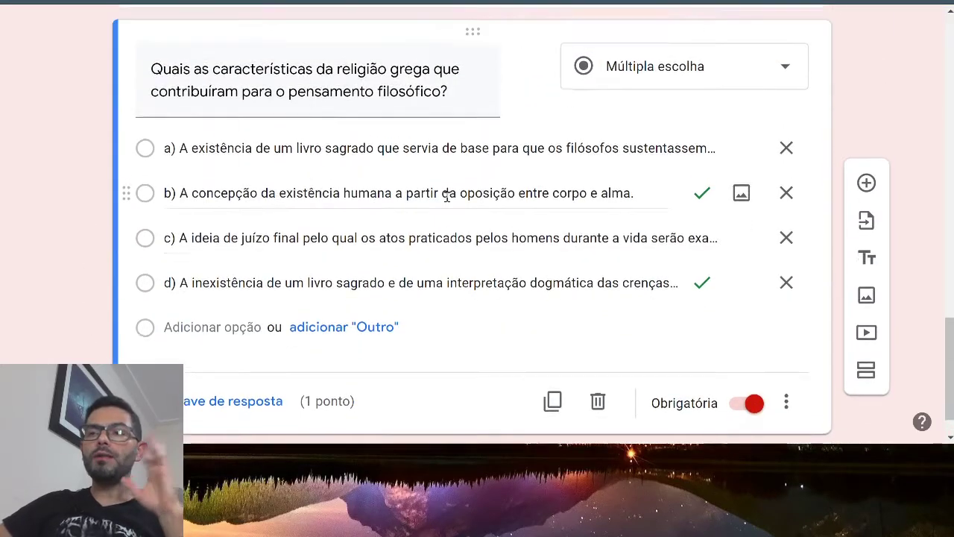
pyautogui.scroll(15, 447, 196)
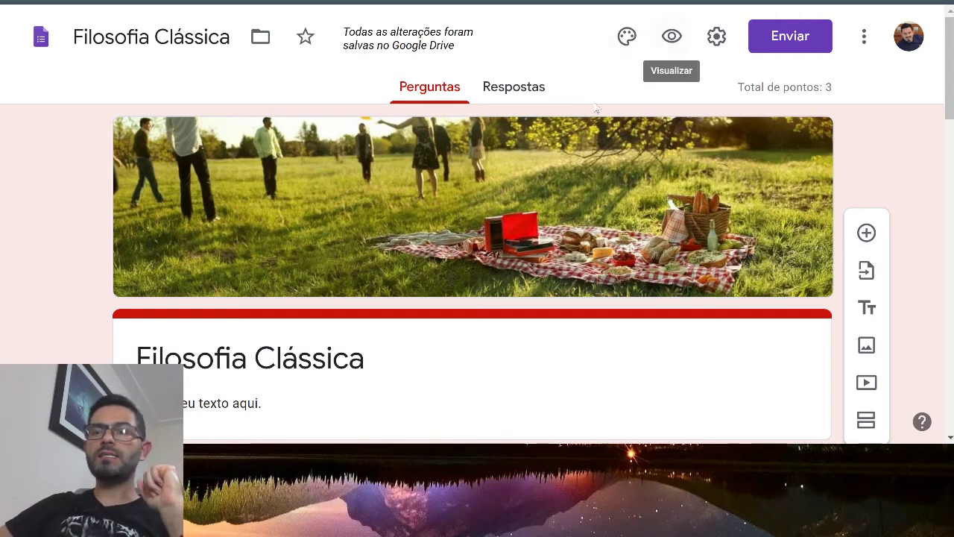
pyautogui.scroll(-5, 406, 316)
pyautogui.scroll(5, 415, 323)
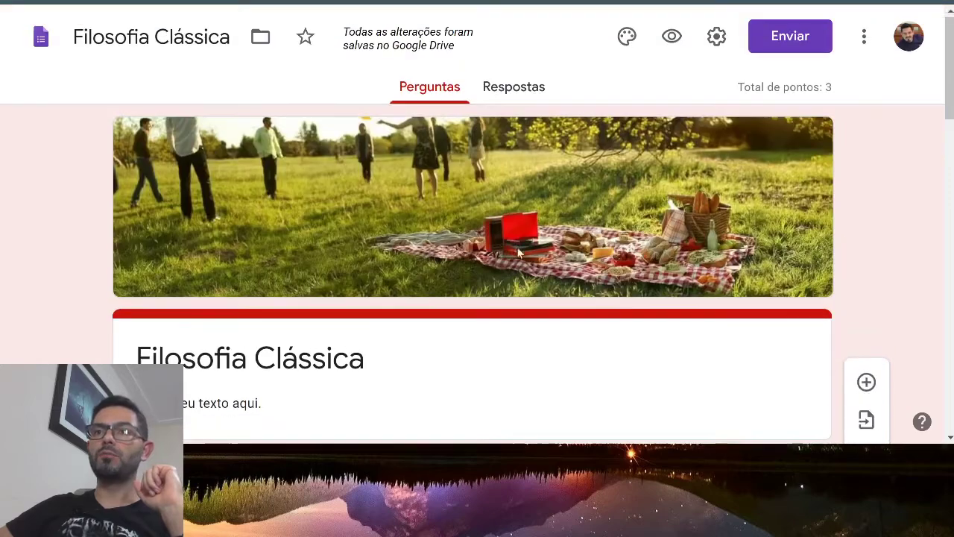
pyautogui.click(682, 38)
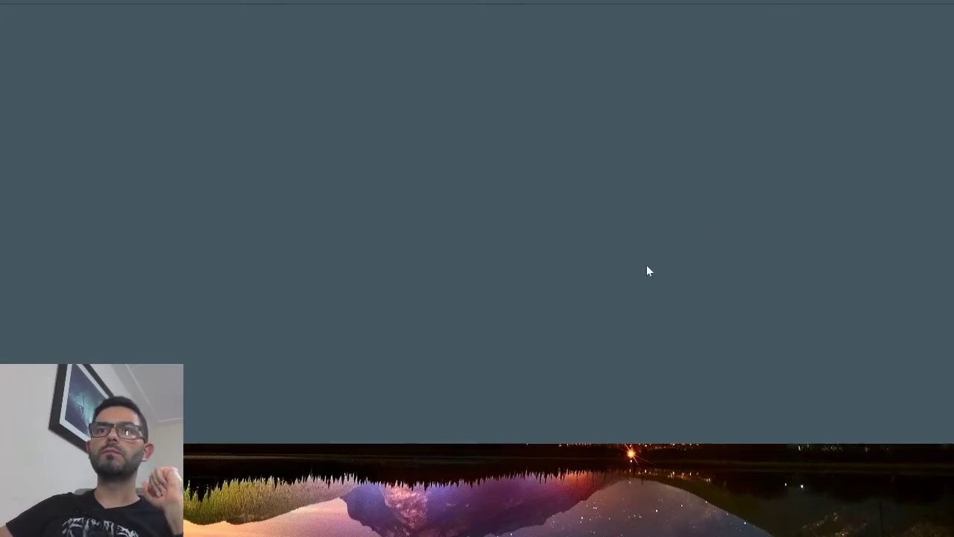
pyautogui.scroll(-1, 537, 229)
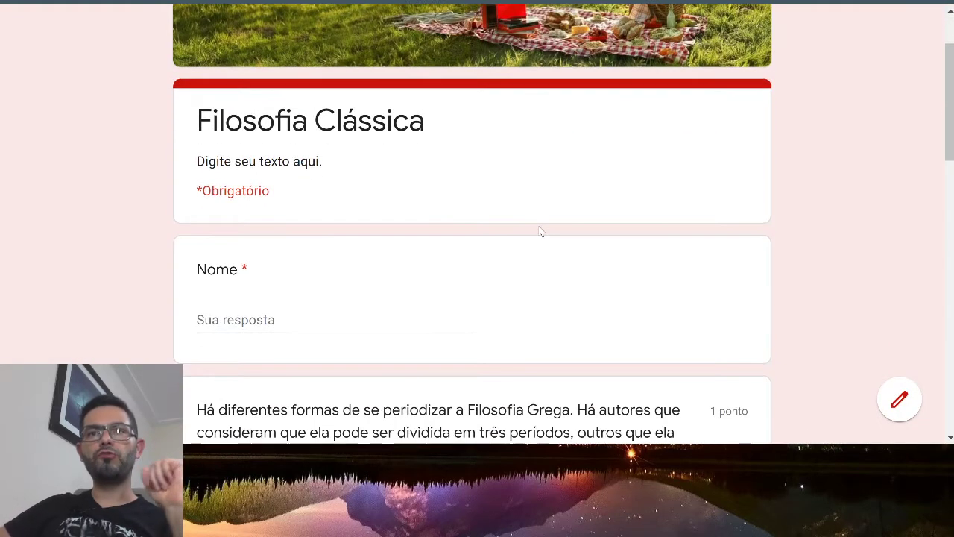
pyautogui.scroll(-1, 541, 232)
pyautogui.scroll(-2, 541, 232)
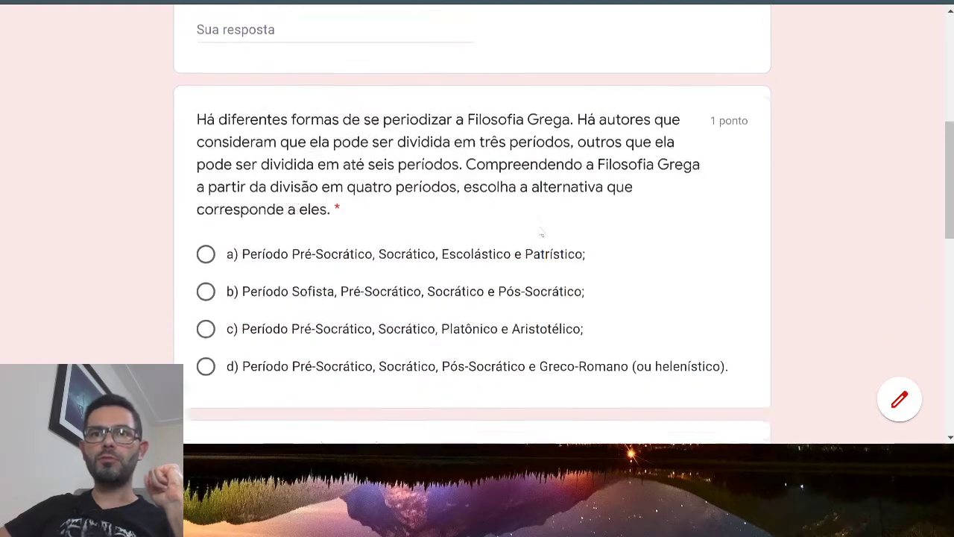
pyautogui.scroll(3, 541, 234)
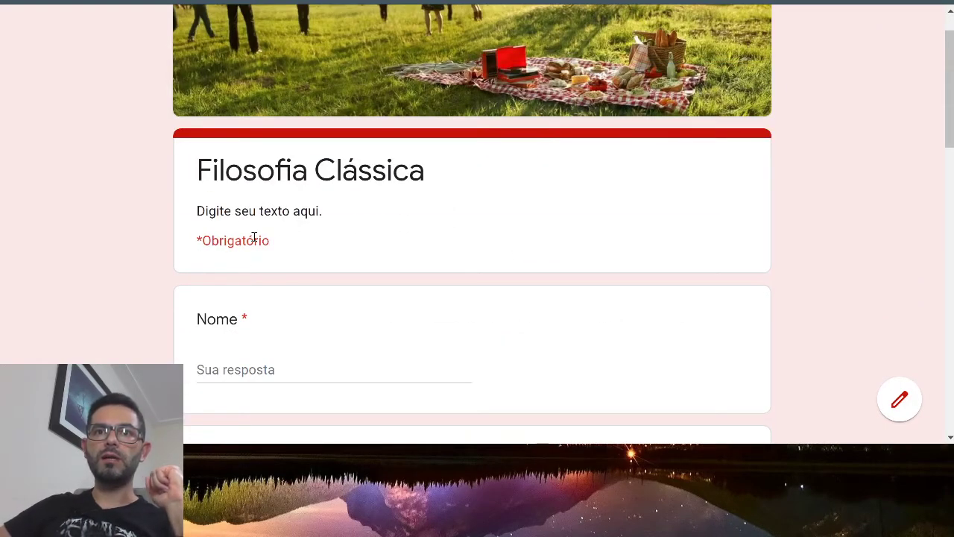
pyautogui.scroll(-2, 250, 246)
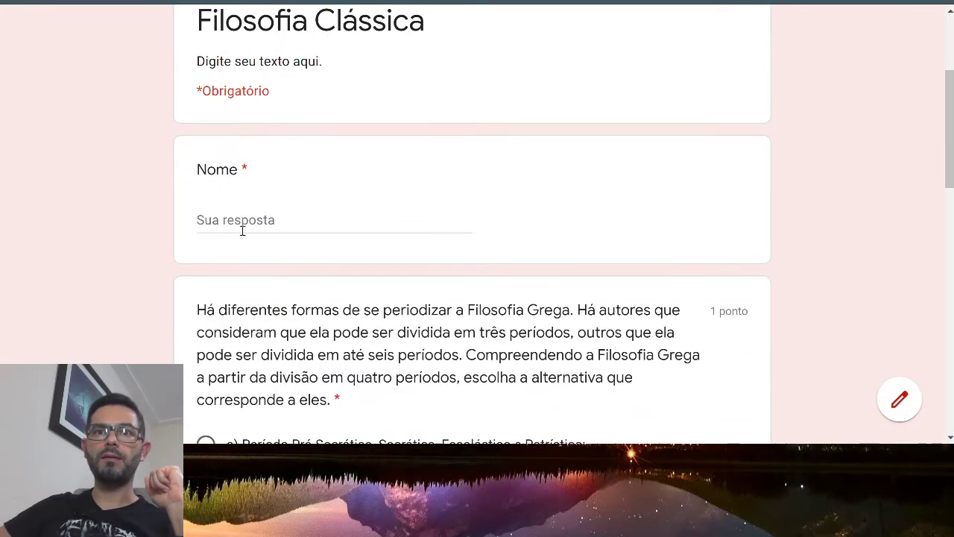
pyautogui.scroll(-4, 266, 276)
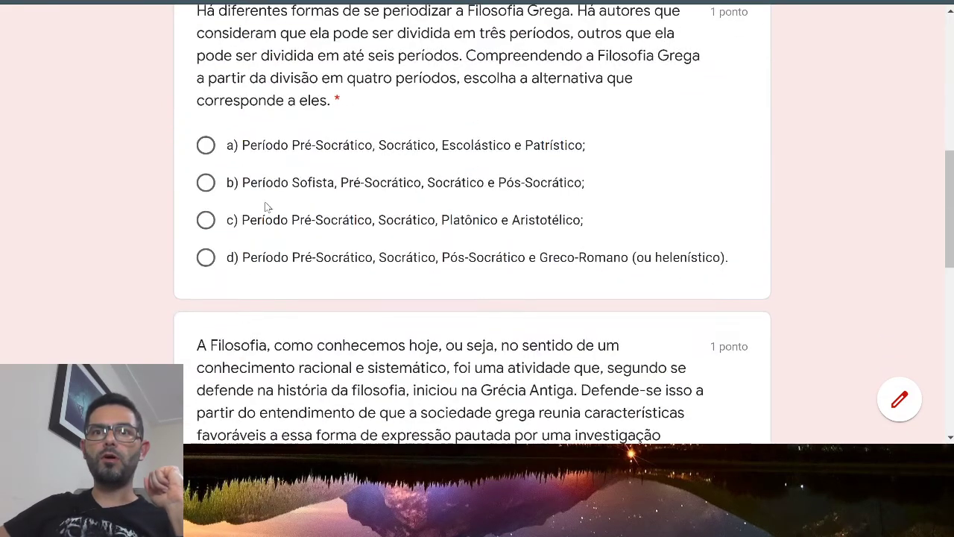
pyautogui.scroll(3, 589, 119)
# Return to the form editor and delete the placeholder description "Digite seu texto aqui." beneath the Filosofia Clássica title.
pyautogui.hotkey('ctrl', 'Tab')
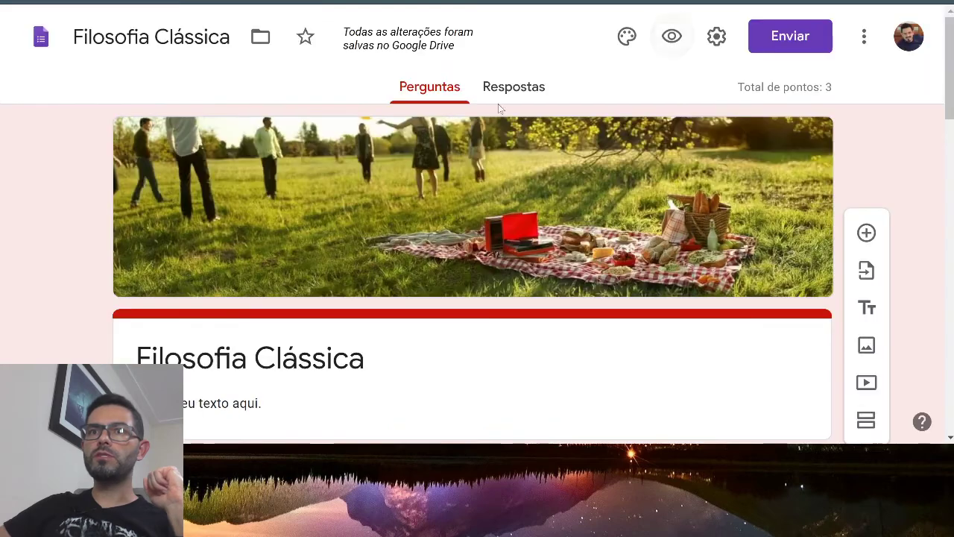
pyautogui.scroll(-3, 318, 311)
pyautogui.tripleClick(192, 203)
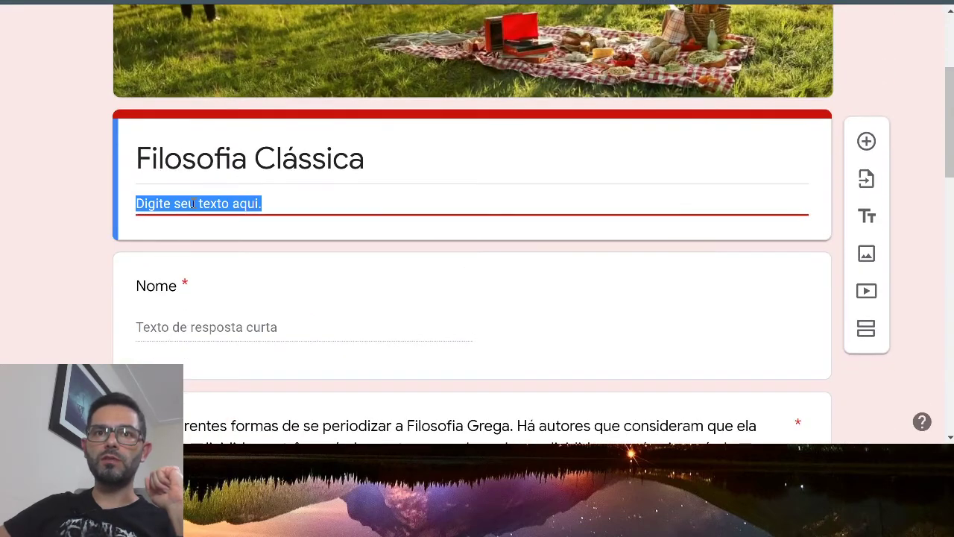
pyautogui.press('BackSpace')
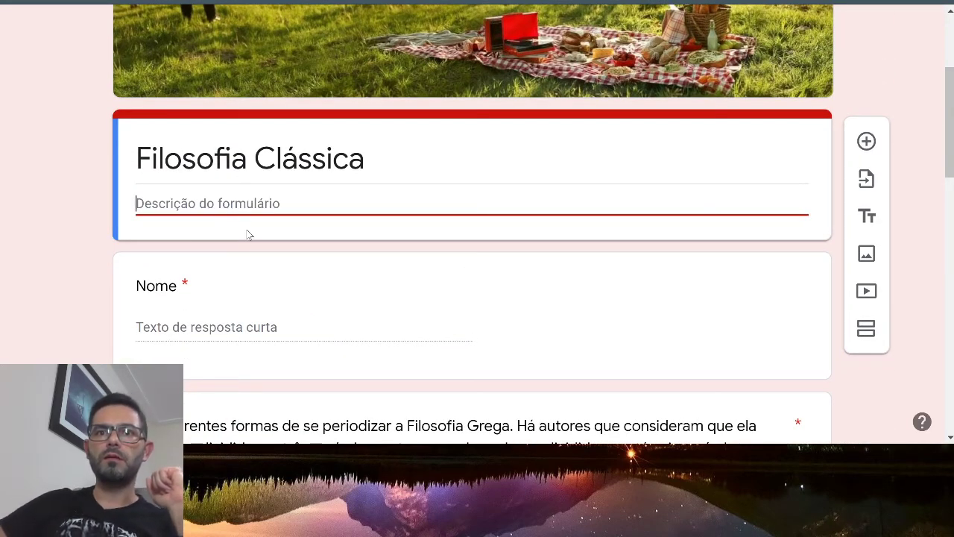
pyautogui.click(269, 310)
pyautogui.click(555, 361)
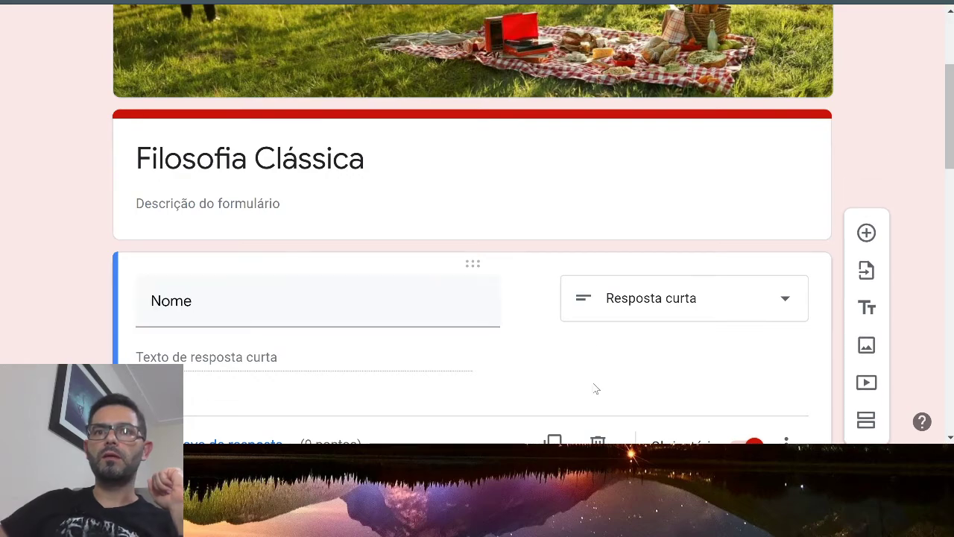
# Preview the form again and examine the header without its description, the Obrigatório notice, the Nome field and the first question.
pyautogui.scroll(3, 673, 200)
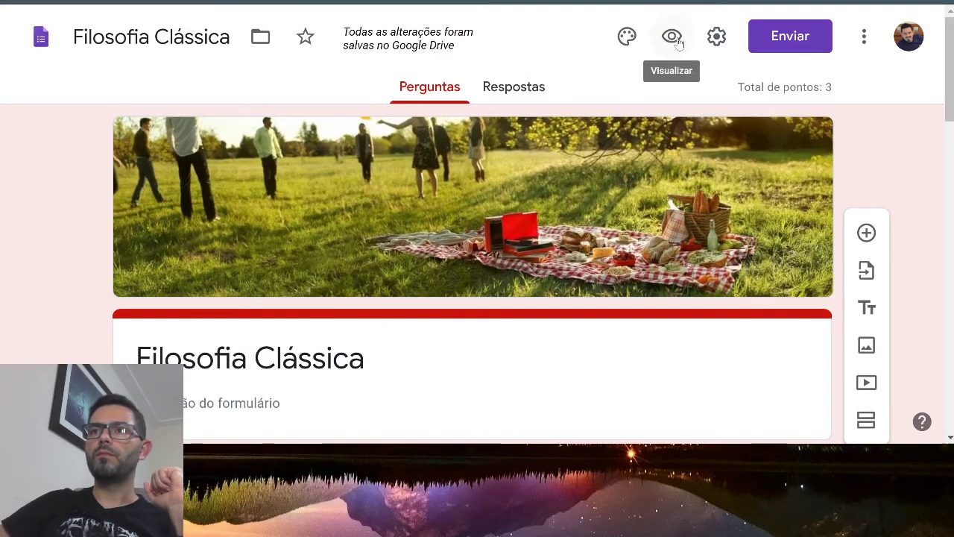
pyautogui.click(671, 36)
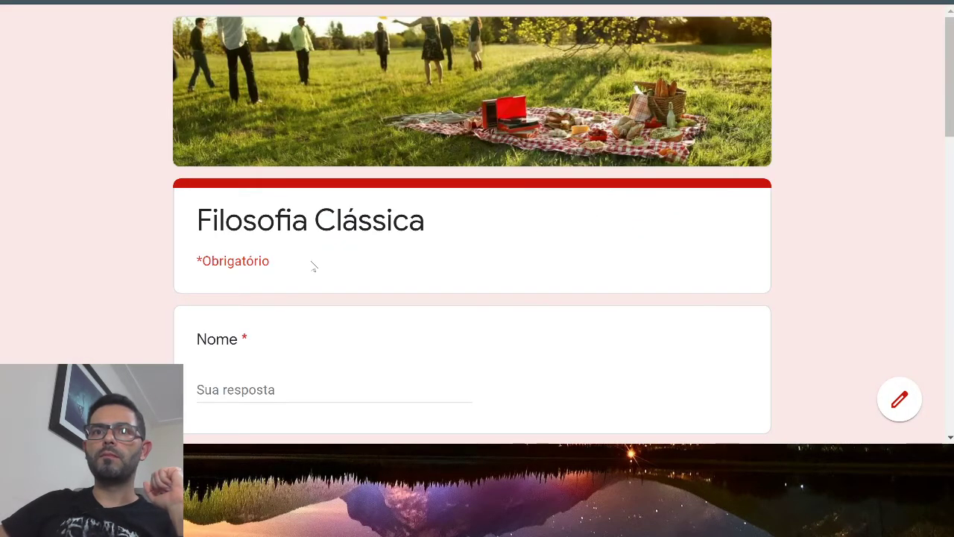
pyautogui.doubleClick(206, 262)
pyautogui.click(324, 255)
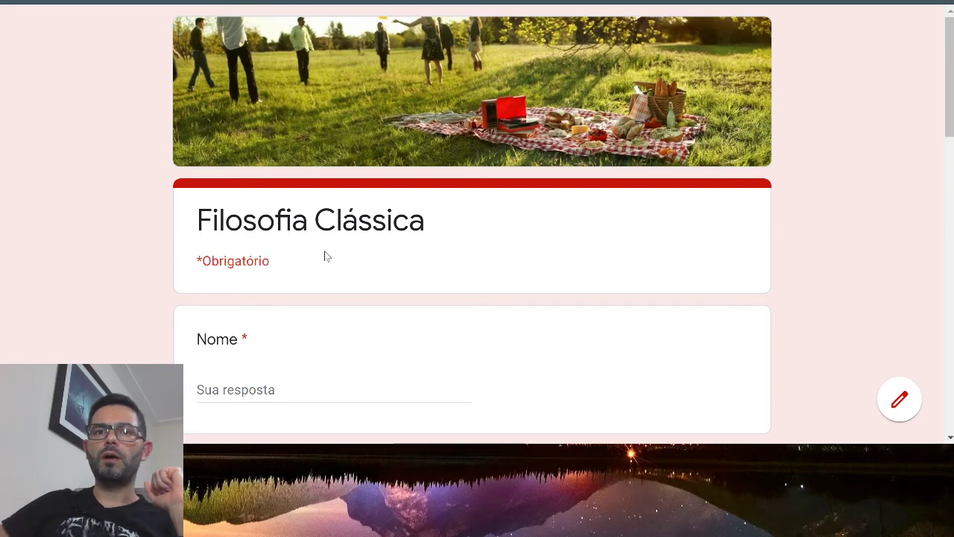
pyautogui.moveTo(198, 257); pyautogui.dragTo(276, 267)
pyautogui.click(307, 272)
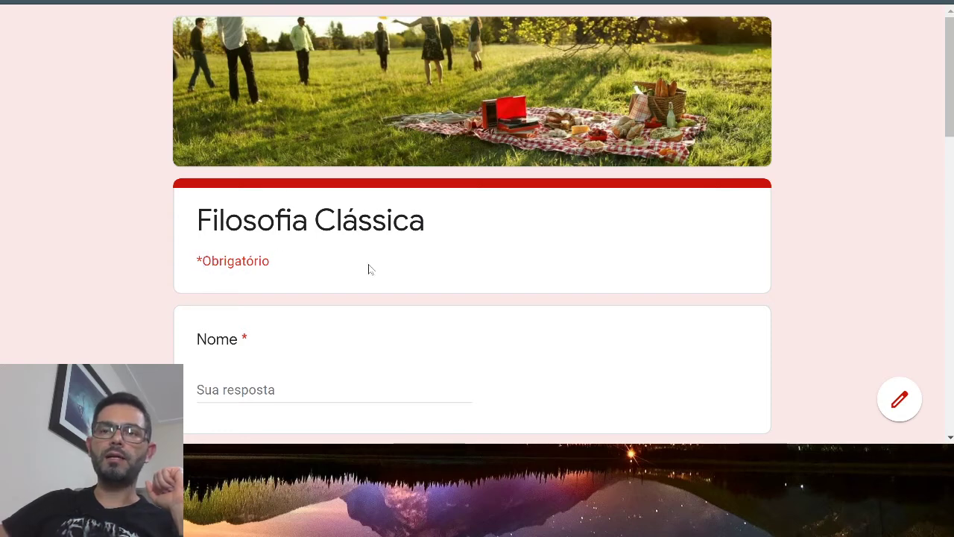
pyautogui.scroll(-1, 368, 269)
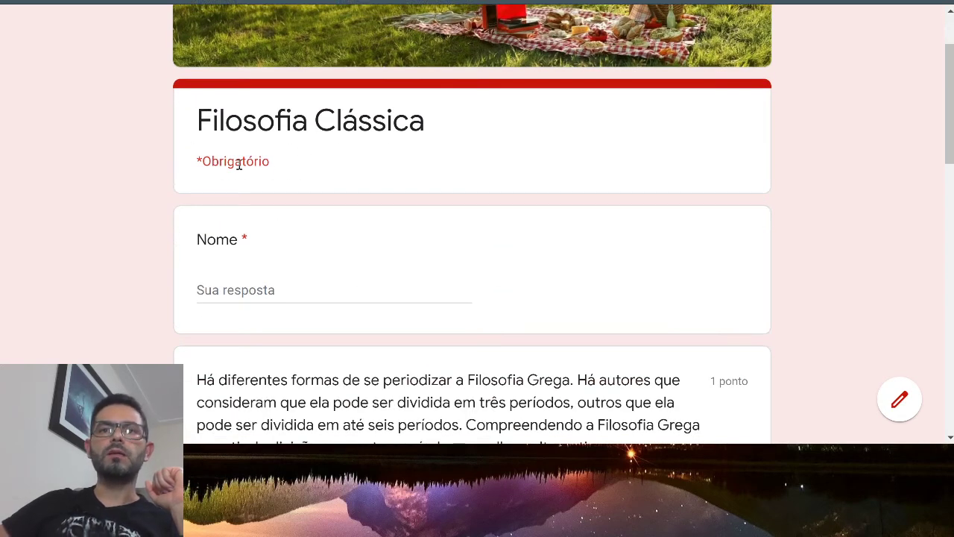
pyautogui.scroll(-1, 291, 212)
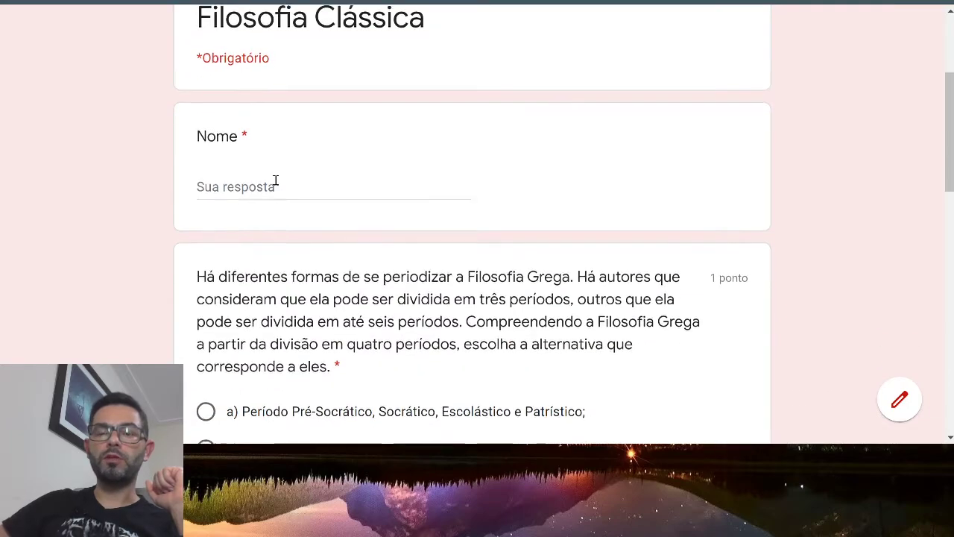
pyautogui.scroll(-2, 275, 184)
pyautogui.scroll(2, 316, 204)
pyautogui.scroll(1, 315, 201)
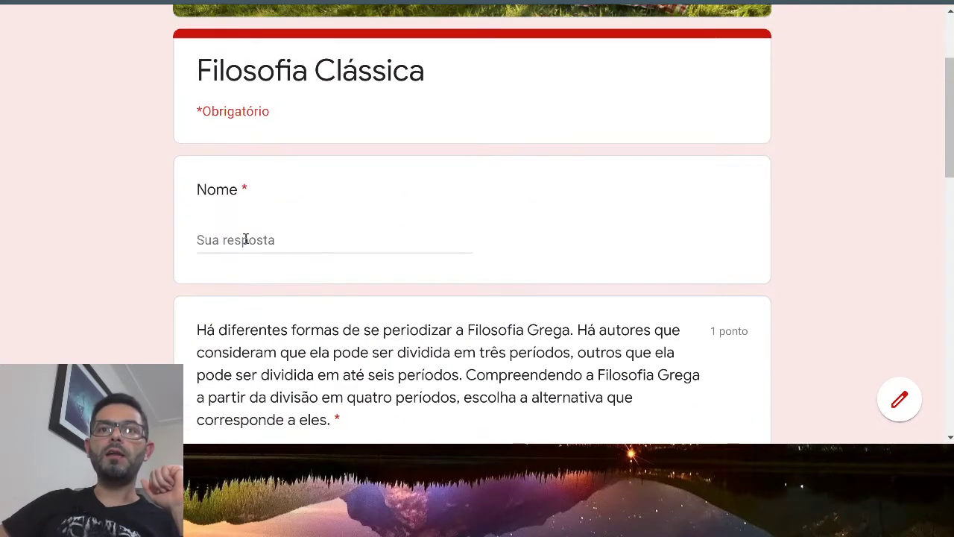
# Answer the Greek philosophy periods question with alternative d) and enter "jkjhjgdgduijpj" as the answer to the paragraph question.
pyautogui.click(319, 241)
pyautogui.scroll(-3, 322, 254)
pyautogui.scroll(1, 249, 164)
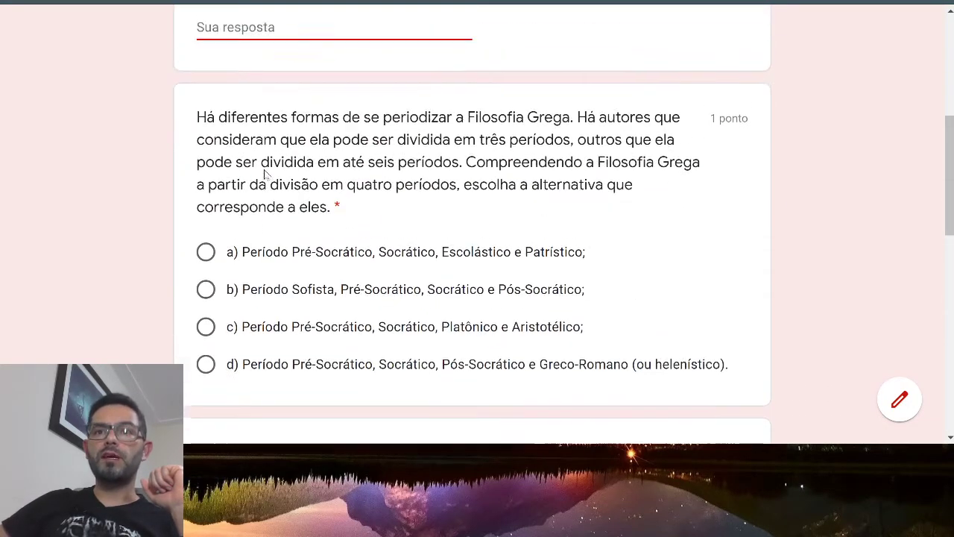
pyautogui.scroll(-1, 223, 231)
pyautogui.click(206, 203)
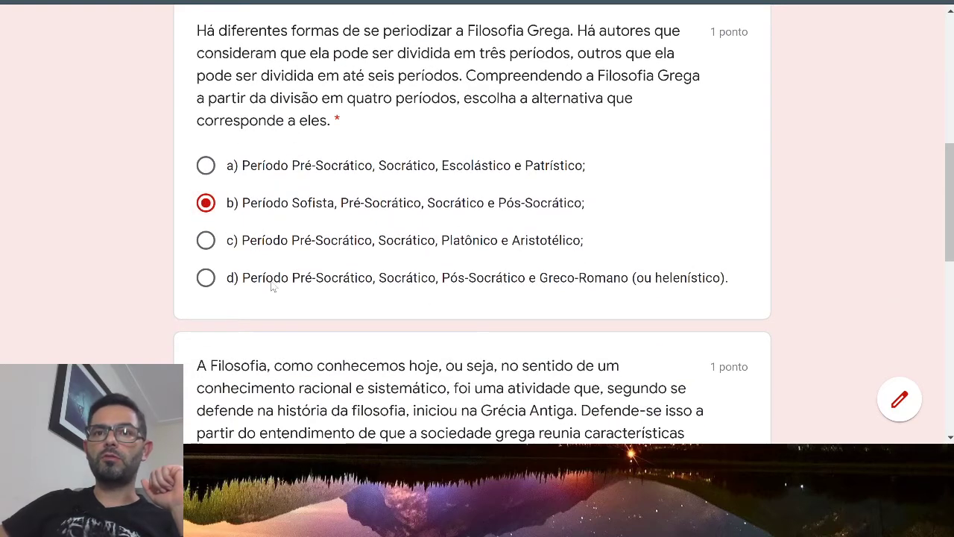
pyautogui.click(206, 278)
pyautogui.scroll(-3, 372, 260)
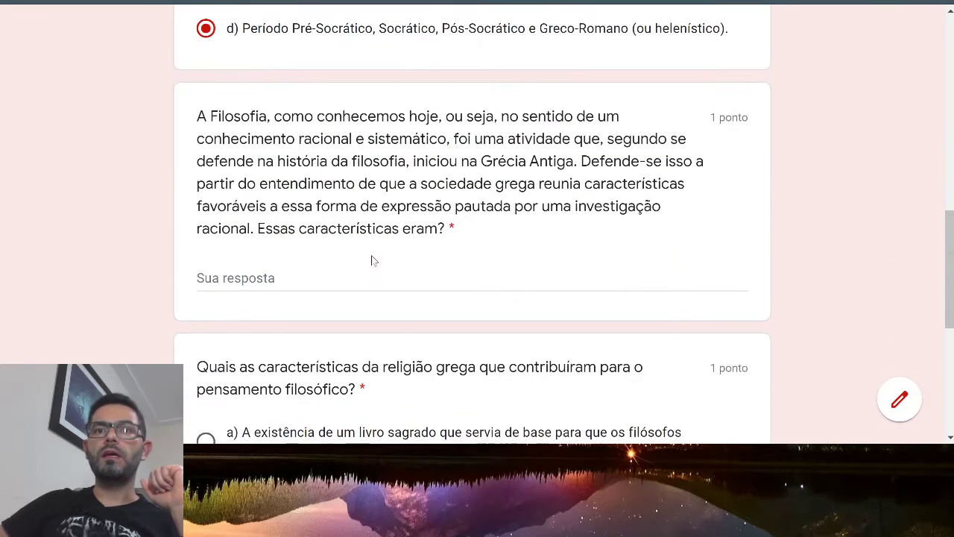
pyautogui.click(295, 288)
pyautogui.write('jkjhjgdgduijpj')
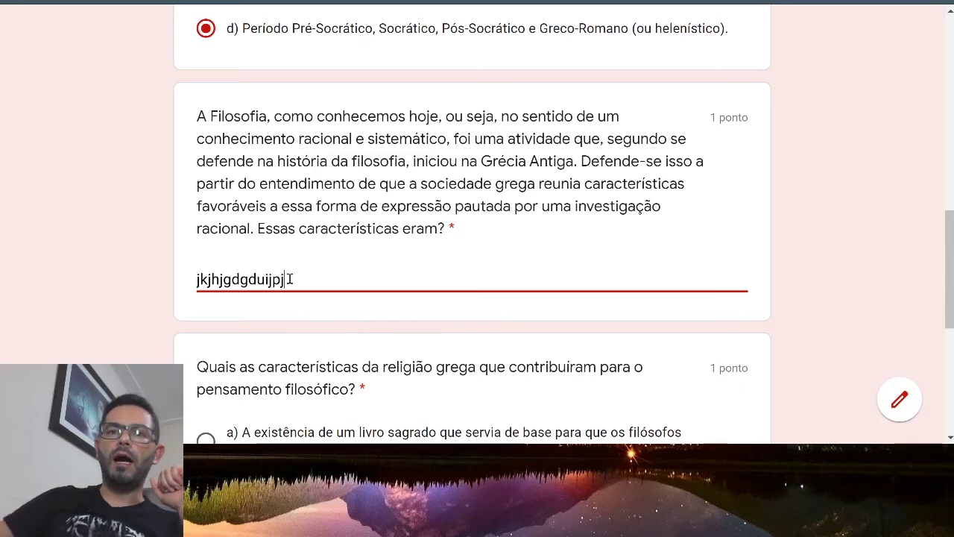
# Test switching between alternatives b) and d) in the Greek religion question, leaving b) selected as the answer.
pyautogui.scroll(-3, 290, 278)
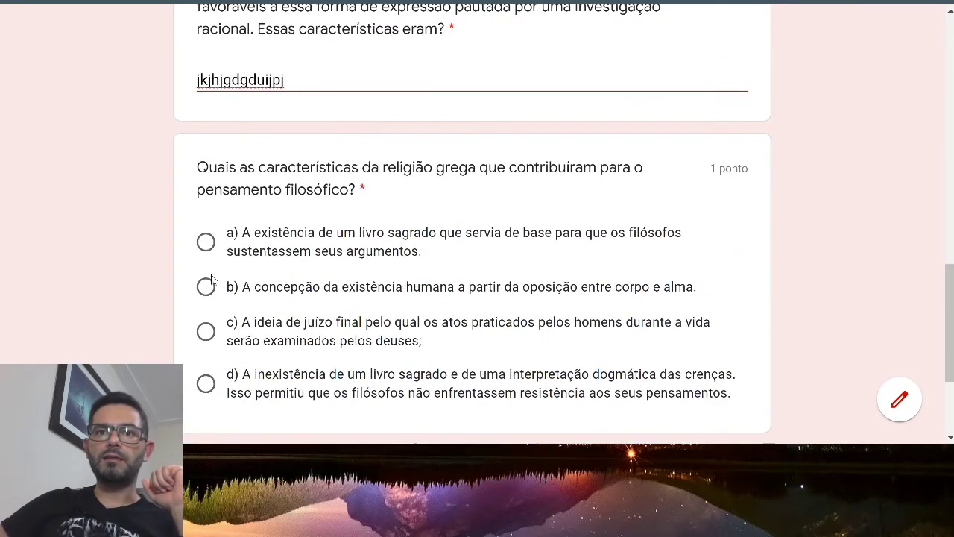
pyautogui.click(206, 286)
pyautogui.click(205, 383)
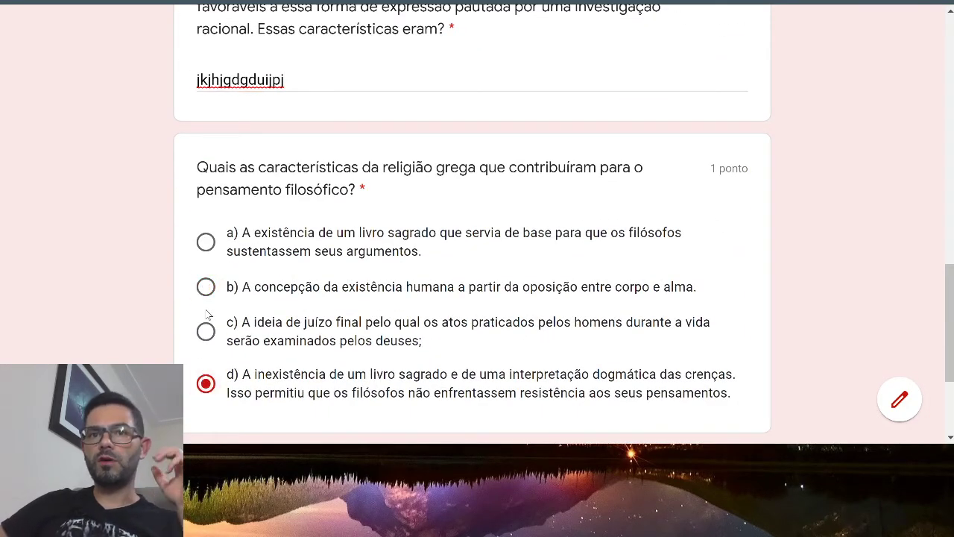
pyautogui.click(205, 286)
pyautogui.click(206, 383)
pyautogui.click(206, 286)
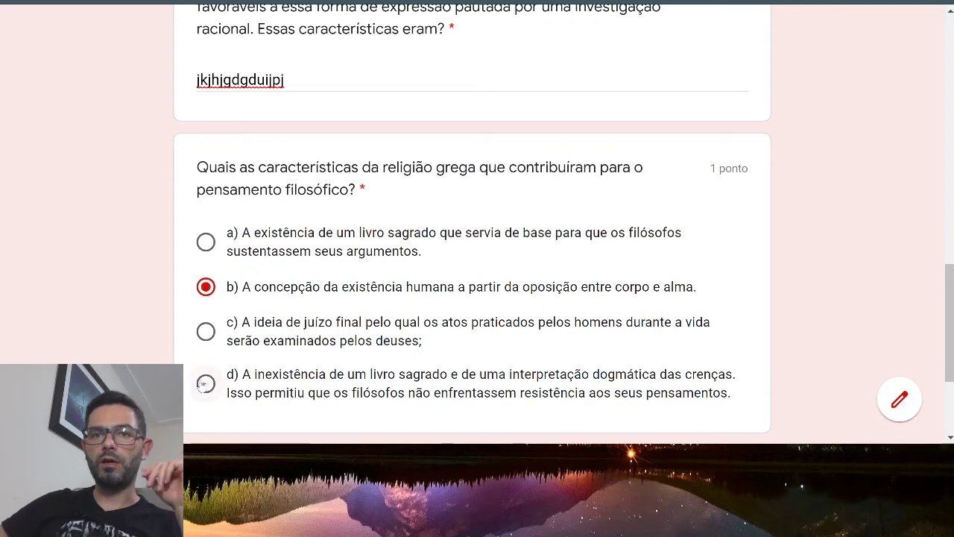
pyautogui.click(205, 384)
pyautogui.click(206, 286)
pyautogui.click(205, 383)
pyautogui.click(206, 286)
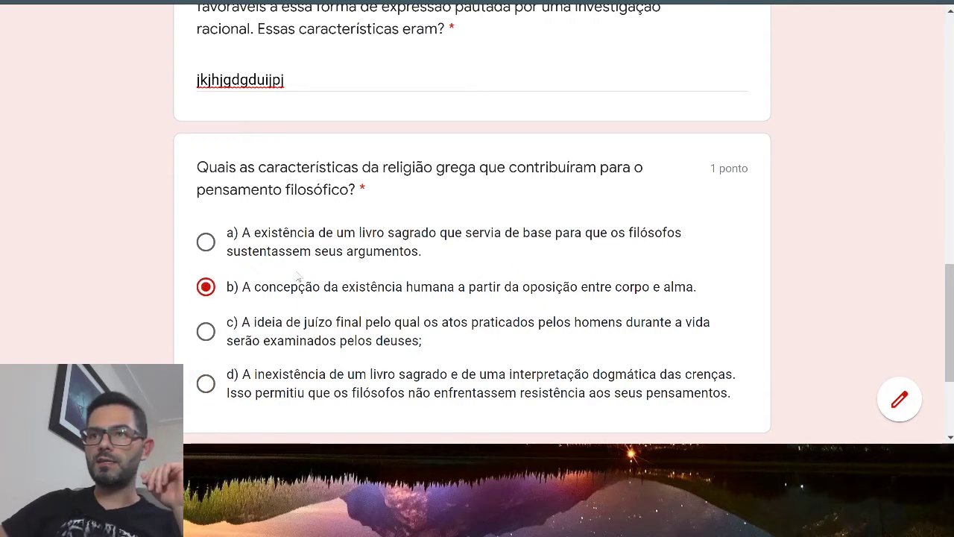
# Try to submit the test response with the required Nome field left empty.
pyautogui.scroll(-3, 306, 291)
pyautogui.scroll(2, 335, 269)
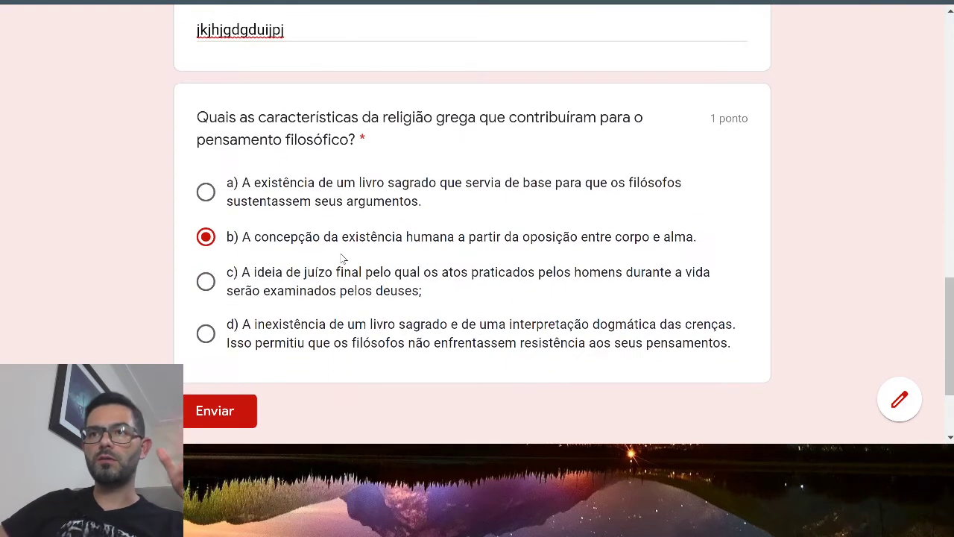
pyautogui.scroll(-2, 339, 257)
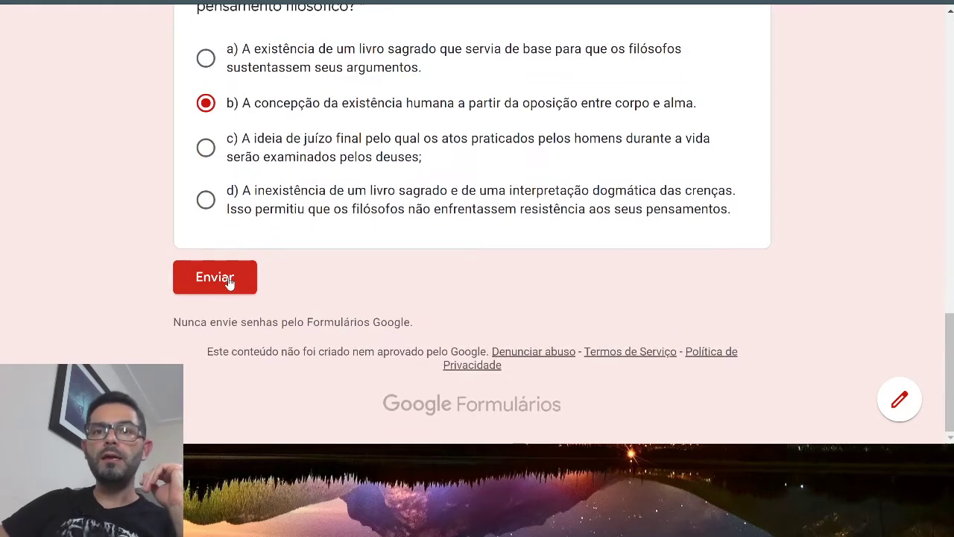
pyautogui.click(252, 275)
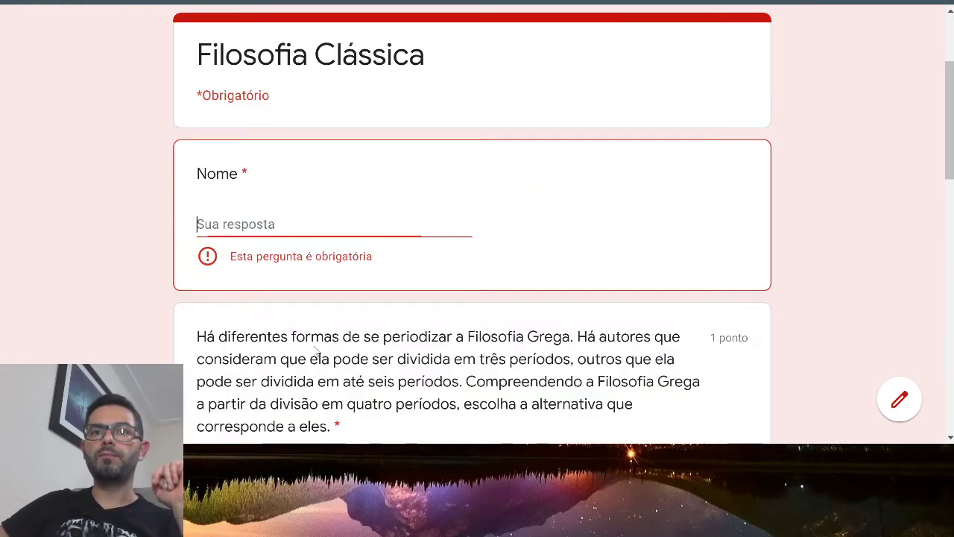
# Fill the Nome field with "ojfcfxghb", submit the test response and open its score.
pyautogui.write('ojfcfxghb')
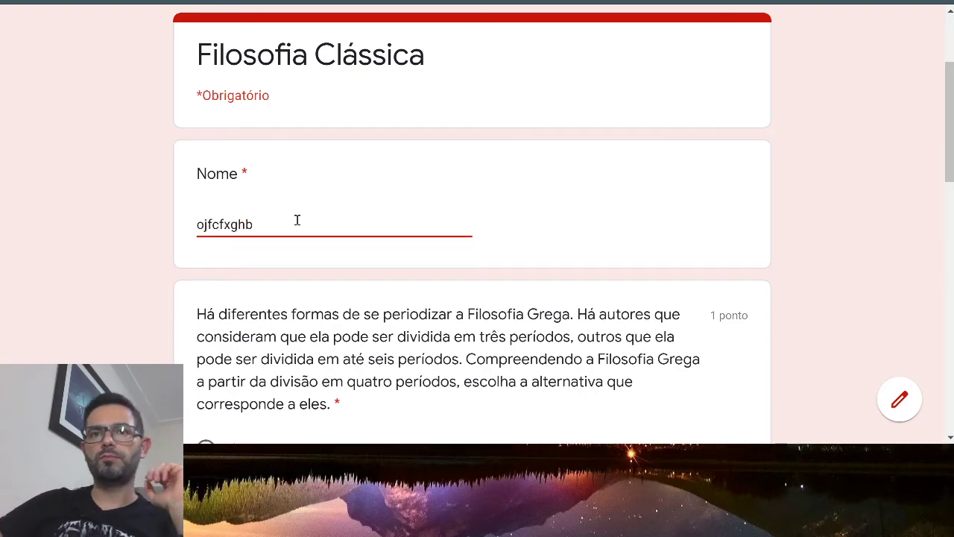
pyautogui.scroll(-15, 297, 220)
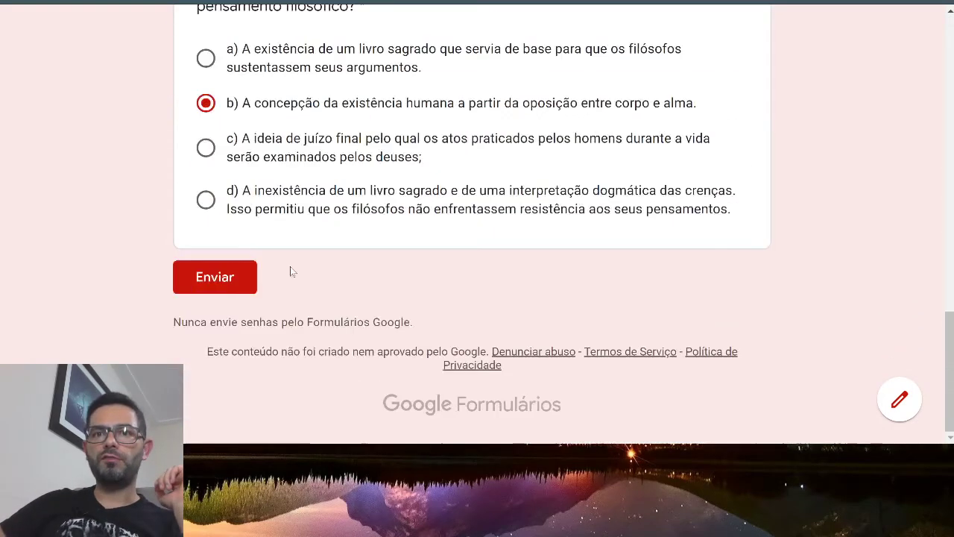
pyautogui.click(218, 284)
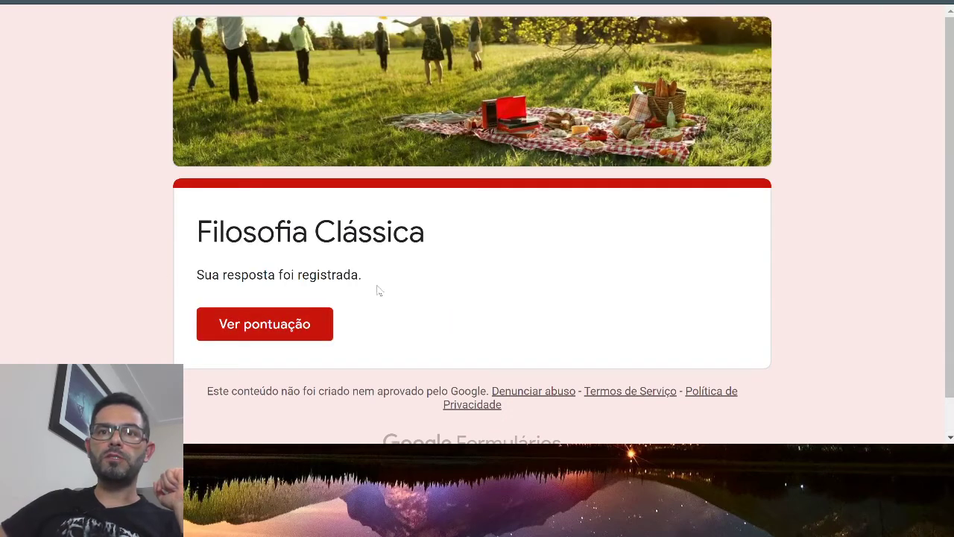
pyautogui.click(317, 324)
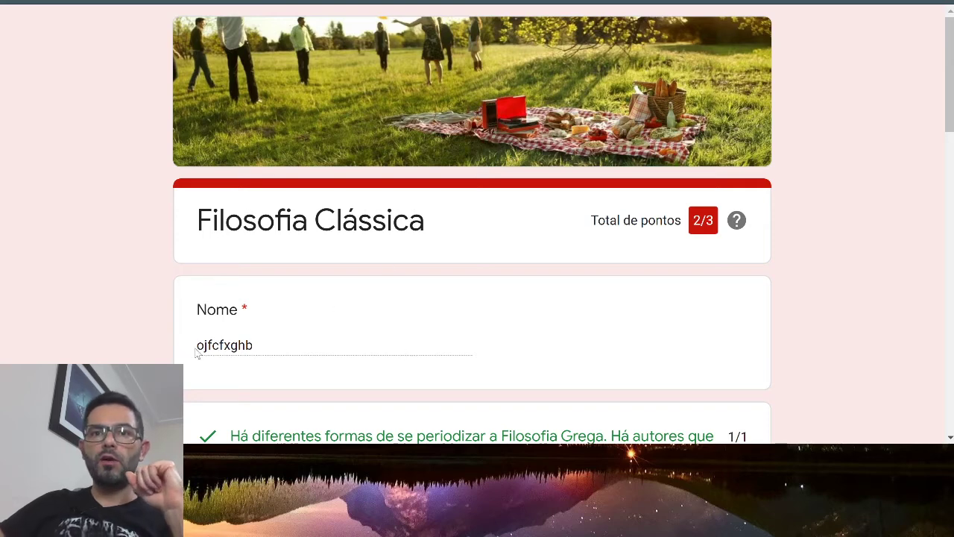
# Examine the respondent's score page: total points, Nome answer, the marking of each question and the feedback under the Greek periods question.
pyautogui.moveTo(219, 344); pyautogui.dragTo(192, 346)
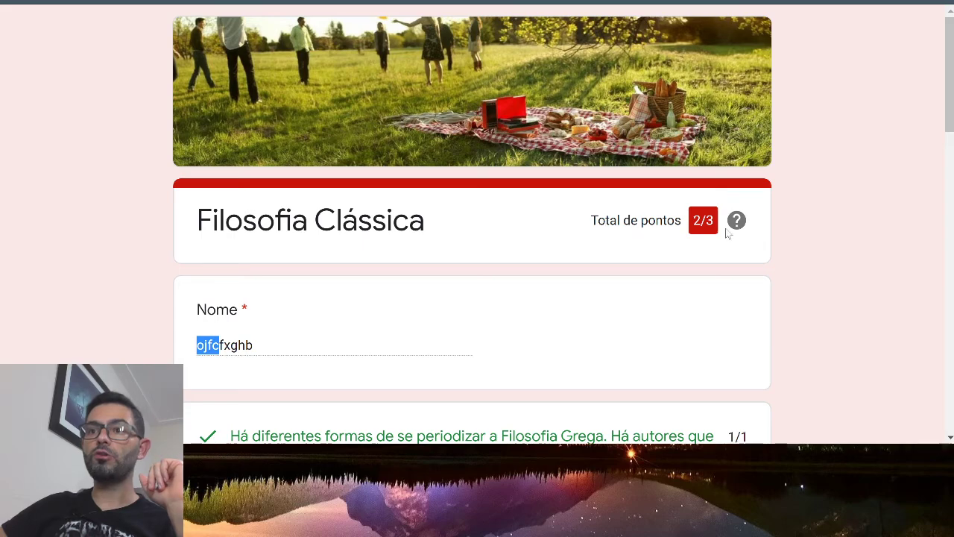
pyautogui.scroll(-12, 724, 234)
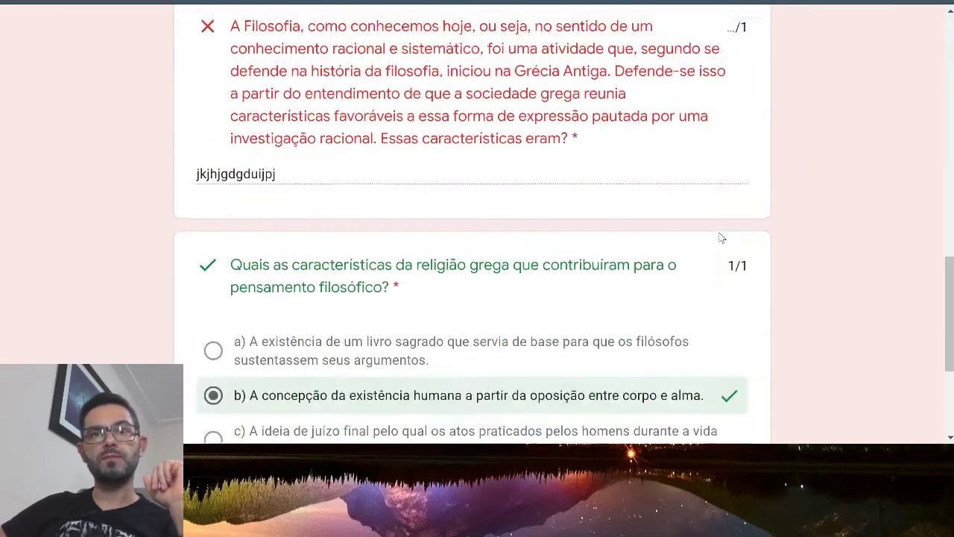
pyautogui.scroll(-3, 720, 237)
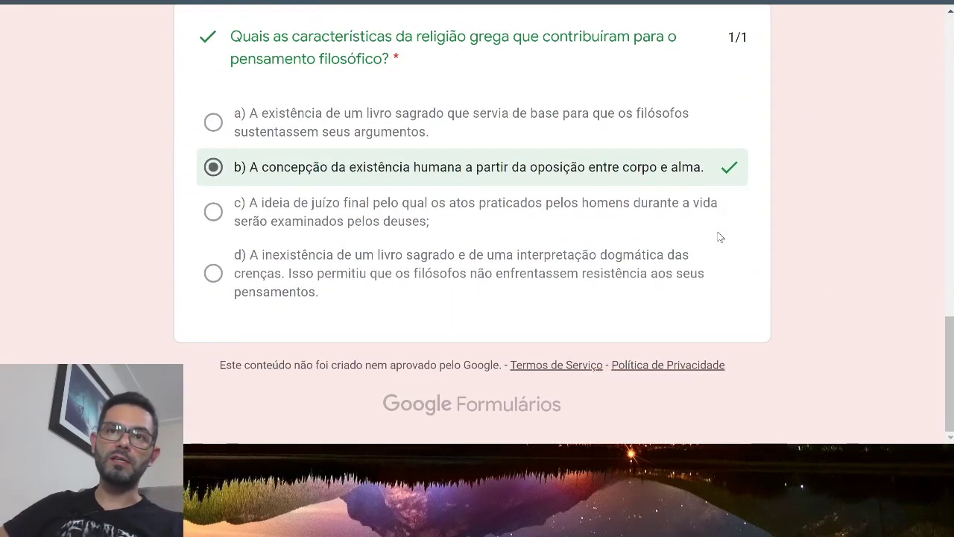
pyautogui.scroll(10, 720, 237)
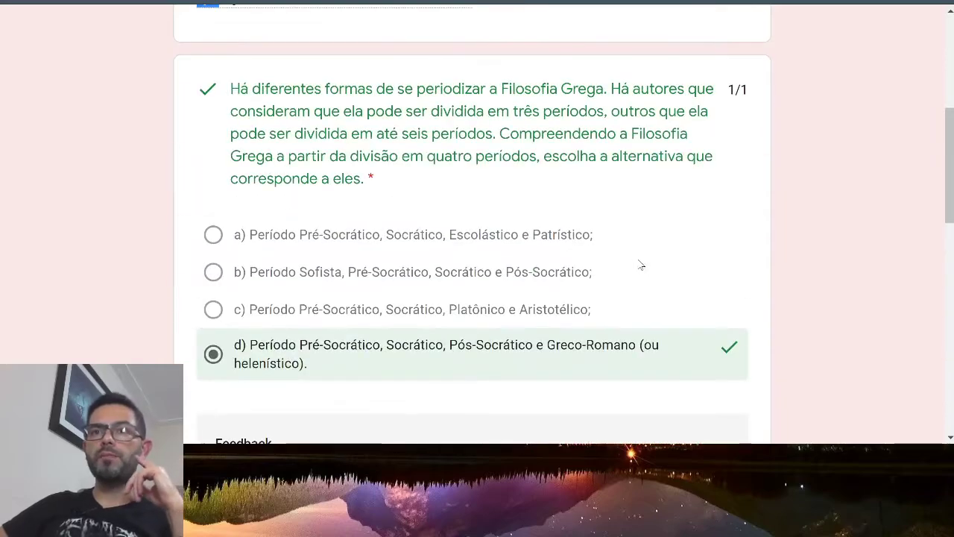
pyautogui.scroll(4, 635, 261)
pyautogui.scroll(-6, 634, 261)
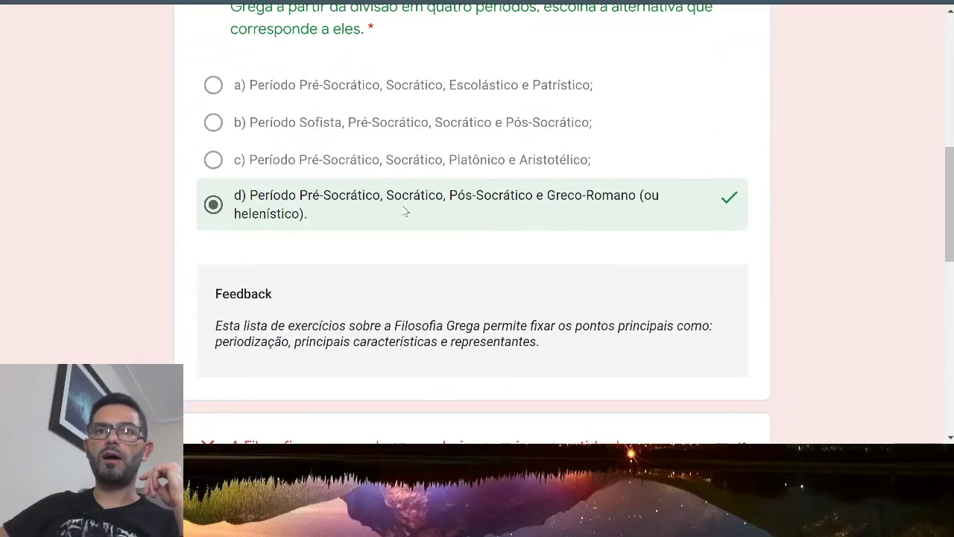
pyautogui.scroll(3, 290, 102)
pyautogui.scroll(-3, 255, 302)
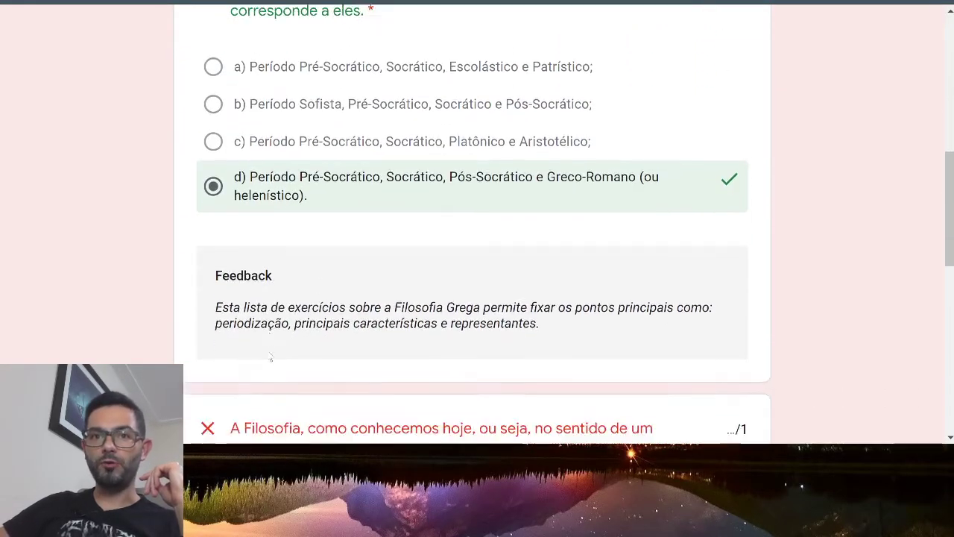
pyautogui.scroll(-1, 271, 358)
pyautogui.scroll(-3, 214, 246)
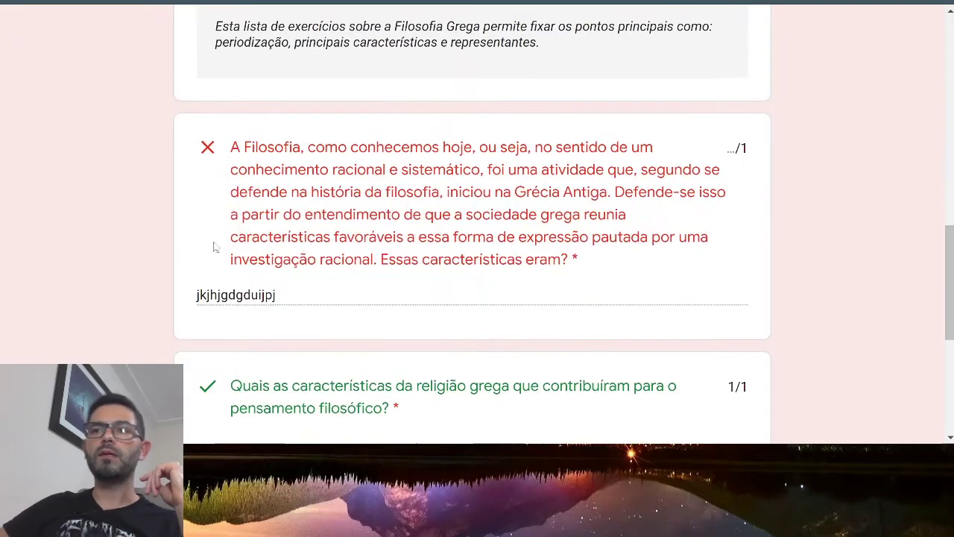
pyautogui.scroll(2, 271, 268)
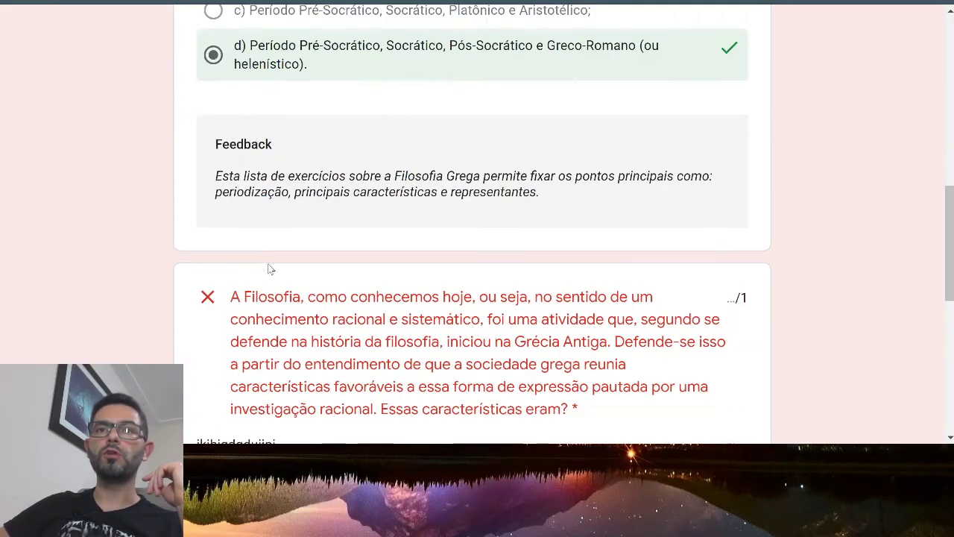
pyautogui.scroll(-2, 281, 290)
pyautogui.scroll(-3, 391, 290)
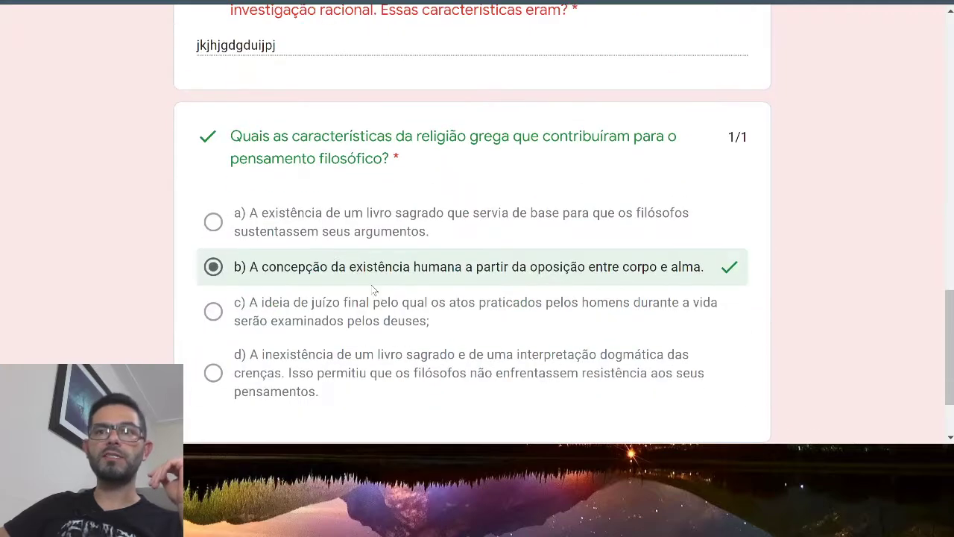
pyautogui.scroll(-2, 400, 281)
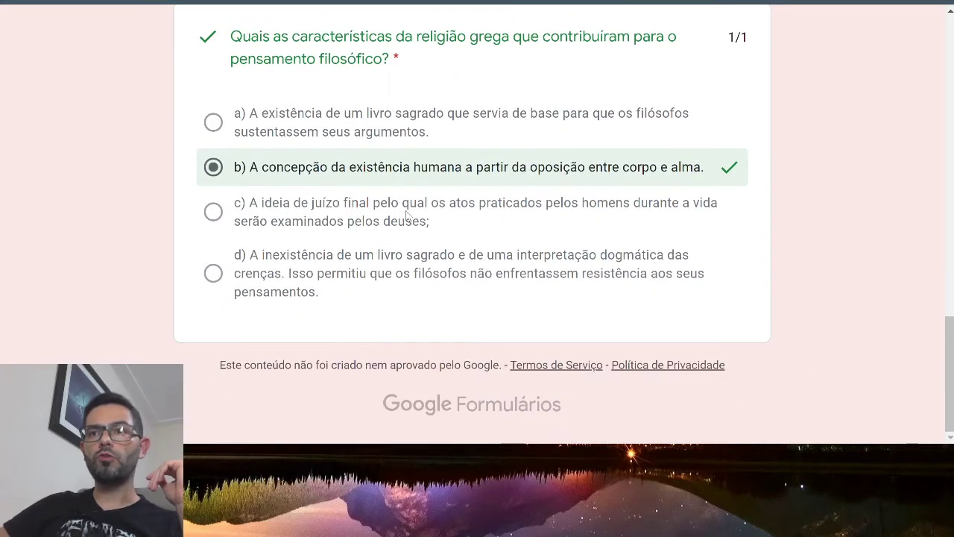
pyautogui.scroll(15, 361, 239)
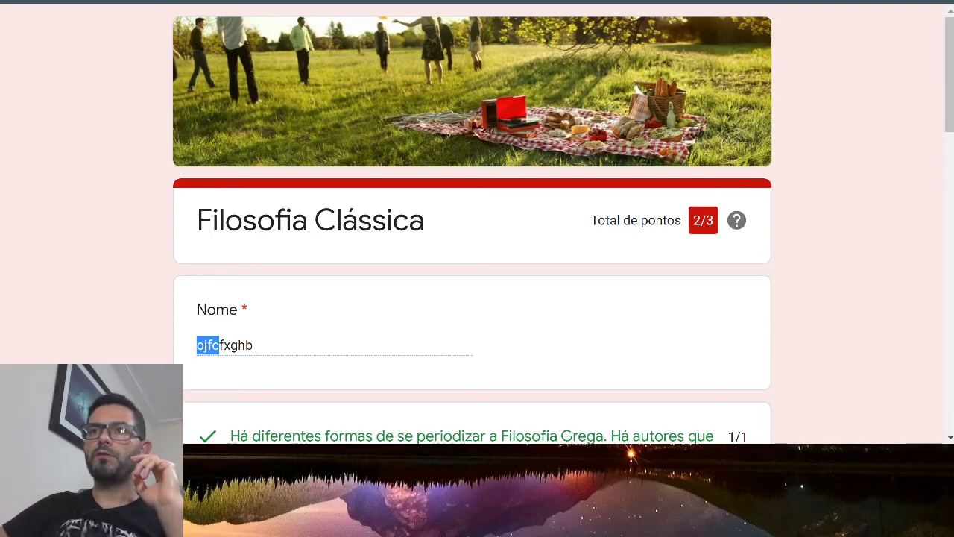
# Close the score page and return to the Filosofia Clássica form editor.
pyautogui.hotkey('ctrl', 'w')
pyautogui.hotkey('ctrl', 'w')
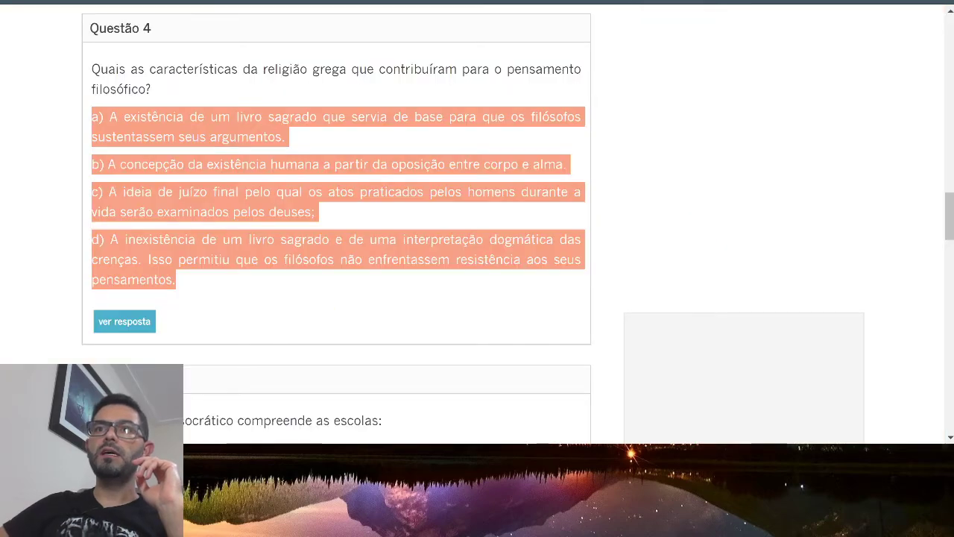
pyautogui.hotkey('ctrl', 'w')
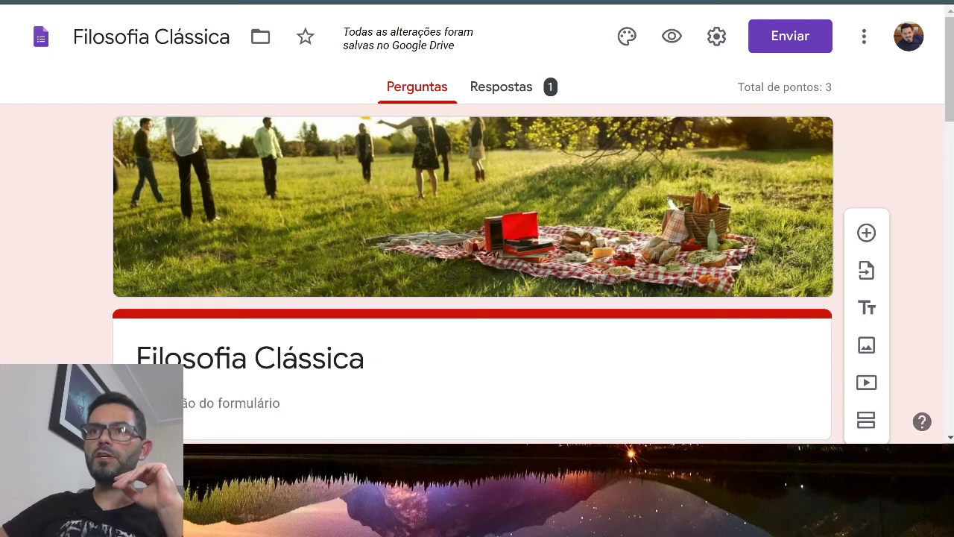
# Open Google Drive in a new browser tab.
pyautogui.hotkey('ctrl', 'Tab')
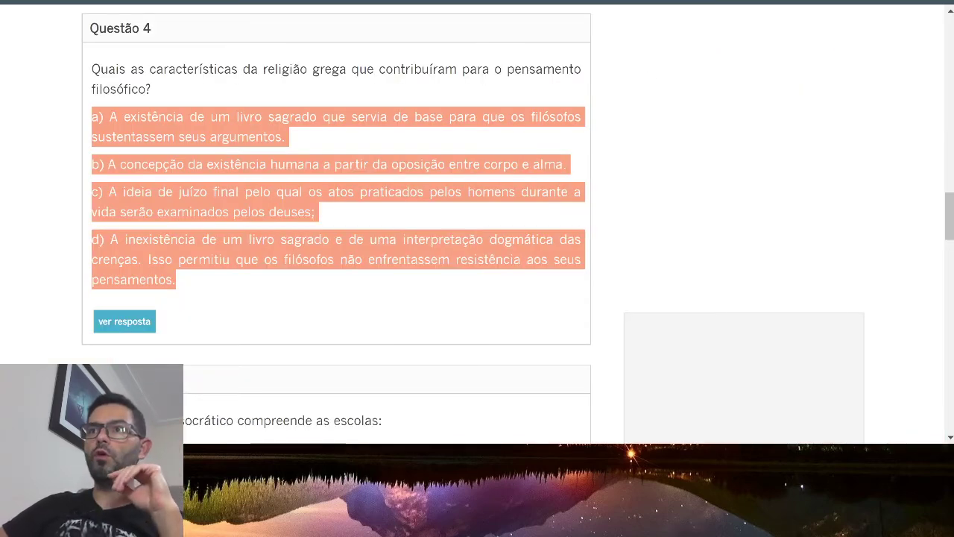
pyautogui.hotkey('ctrl', 't')
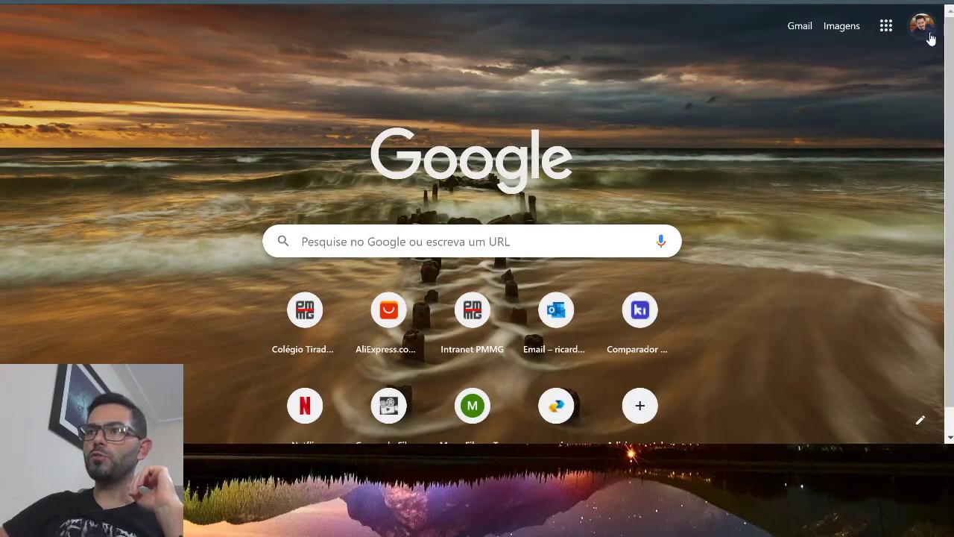
pyautogui.click(886, 27)
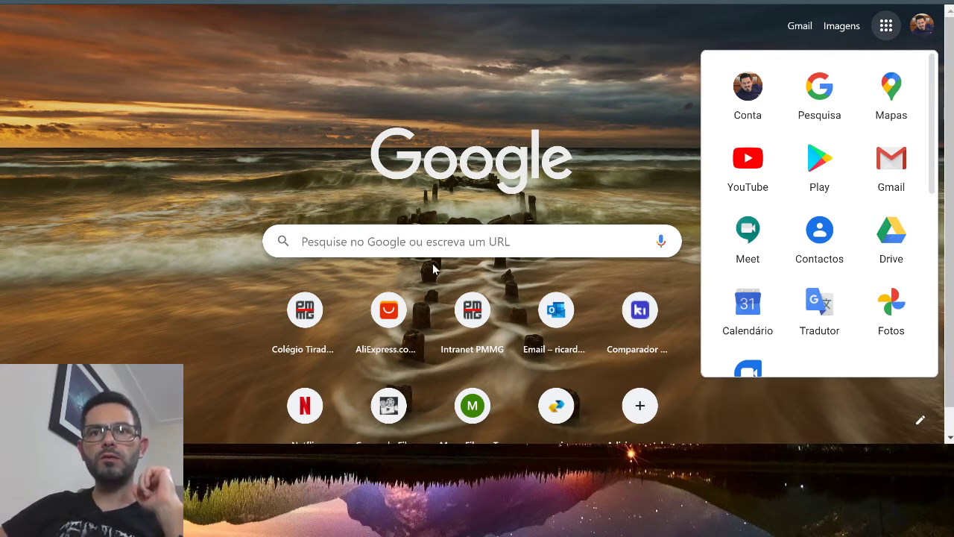
pyautogui.click(899, 240)
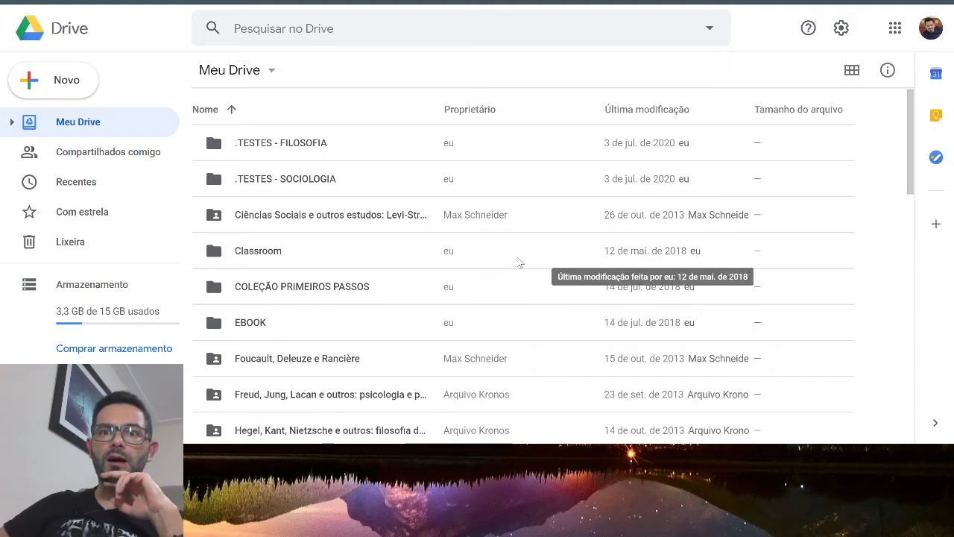
# Find the Filosofia Clássica form in the Meu Drive file list and open it.
pyautogui.scroll(-2, 382, 236)
pyautogui.scroll(-2, 382, 235)
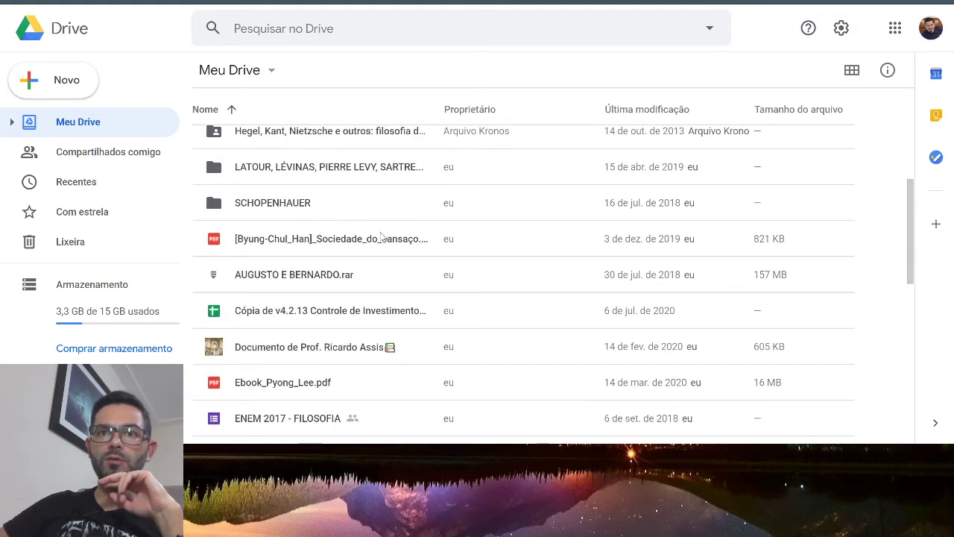
pyautogui.scroll(-4, 381, 237)
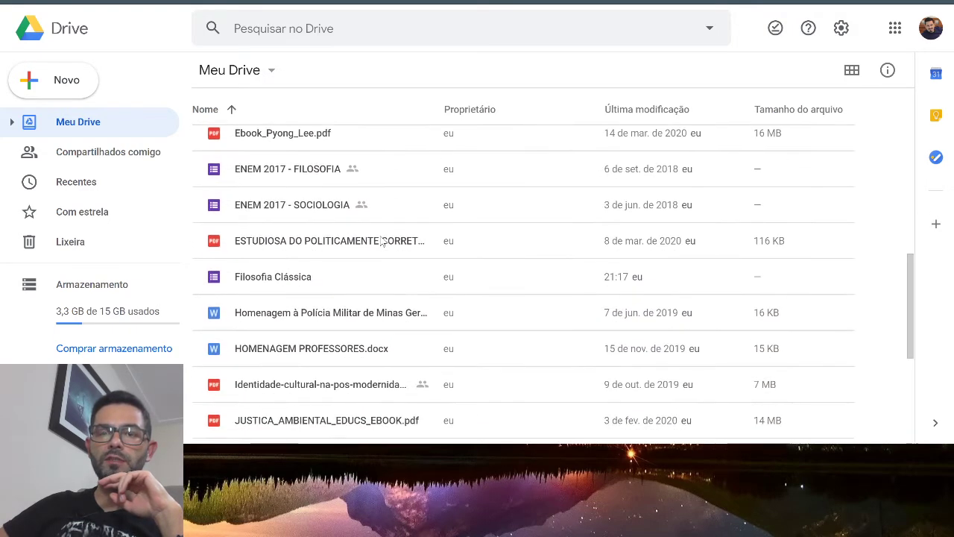
pyautogui.scroll(-3, 363, 240)
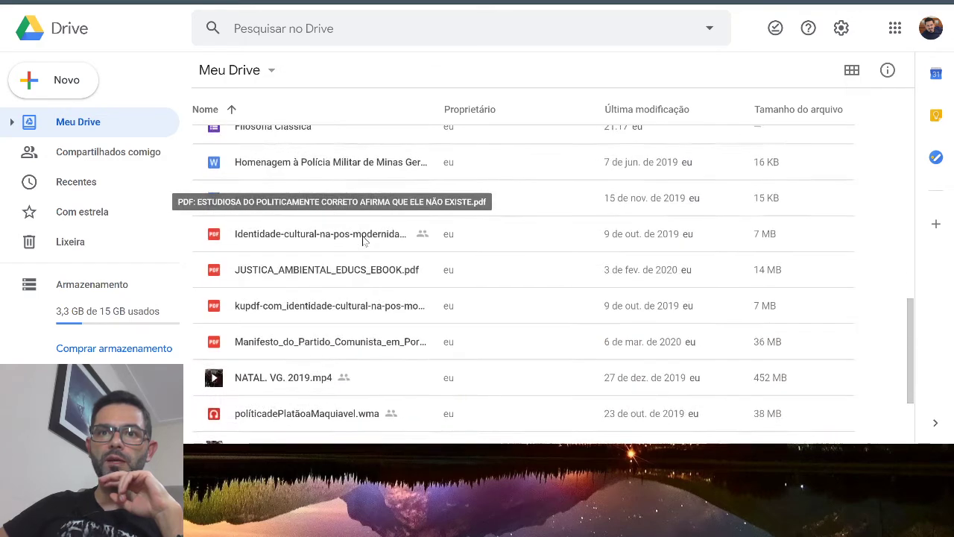
pyautogui.scroll(-3, 363, 240)
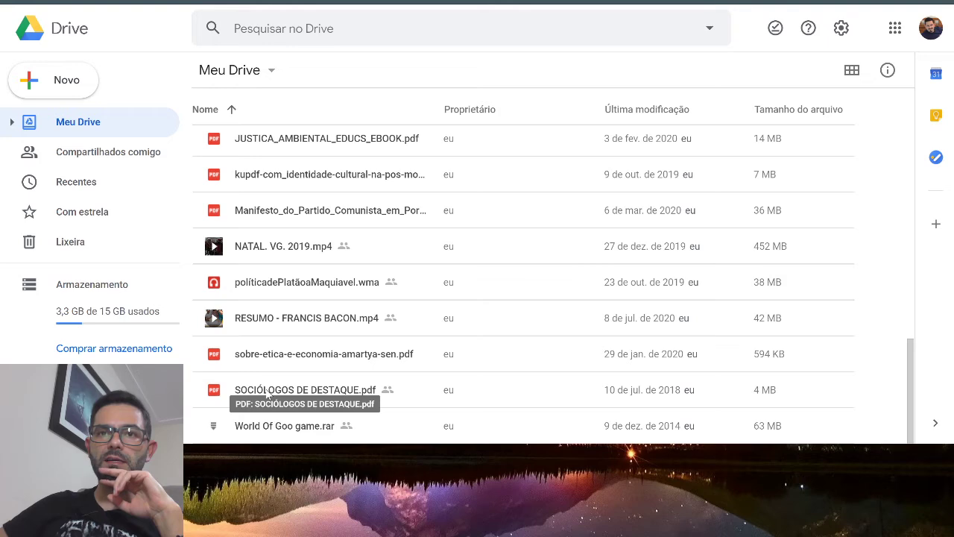
pyautogui.scroll(4, 544, 356)
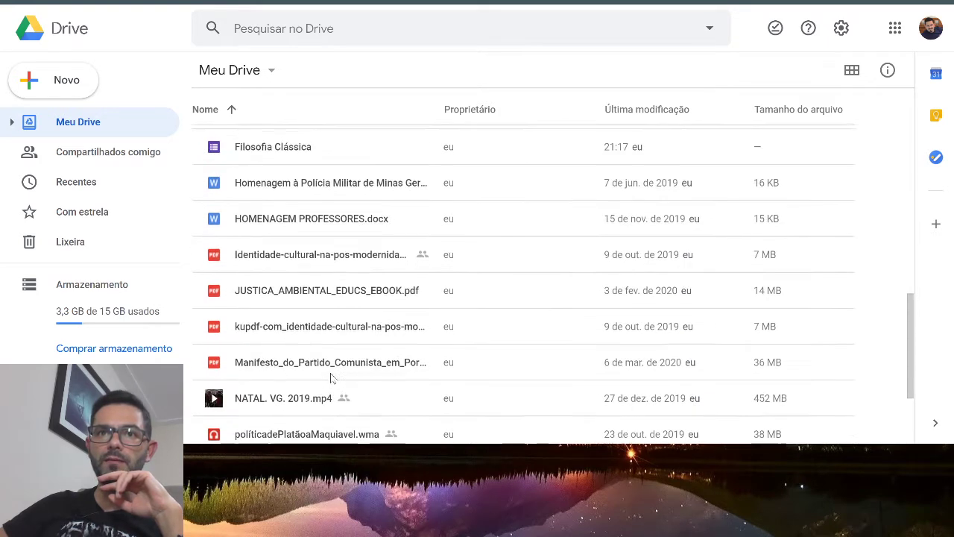
pyautogui.scroll(3, 332, 378)
pyautogui.click(286, 244)
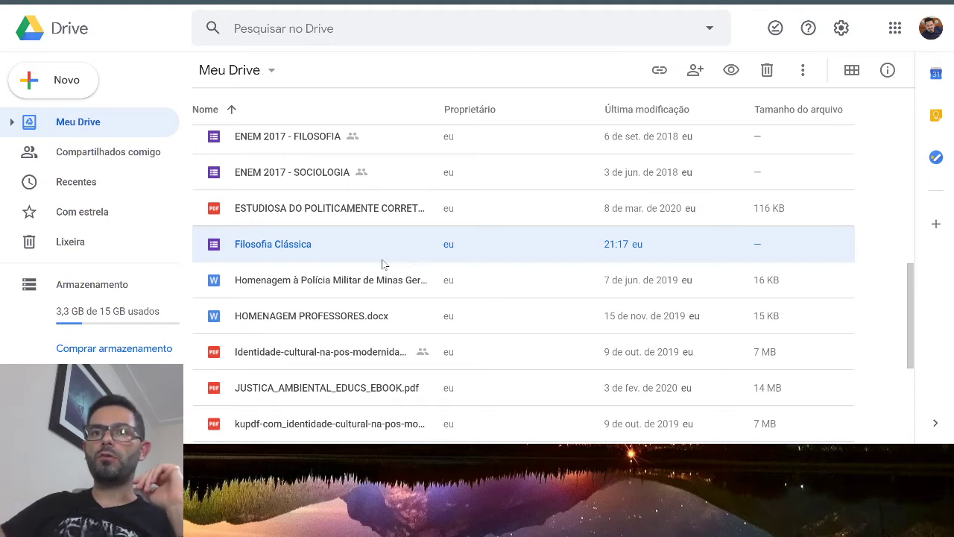
pyautogui.doubleClick(308, 253)
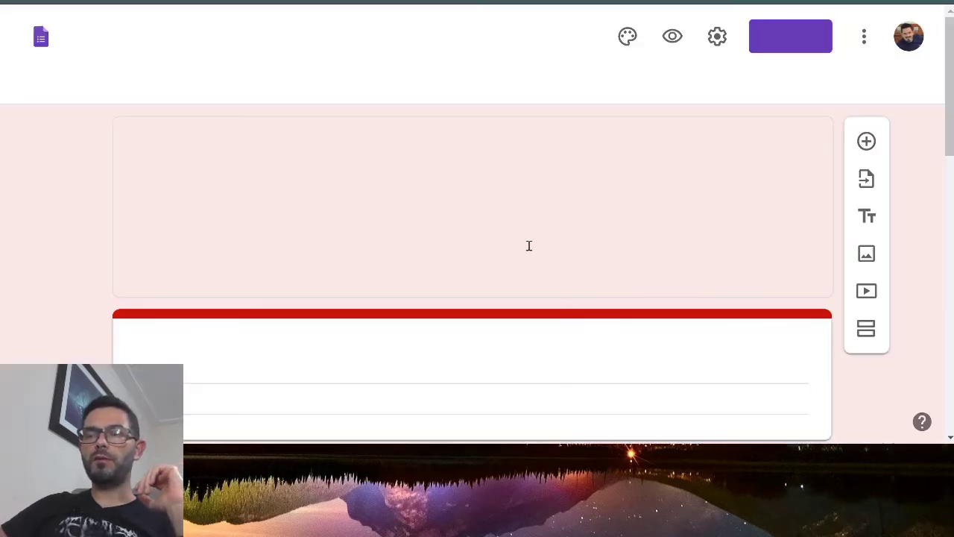
# Look over the form's questions in the editor and open its collected responses.
pyautogui.scroll(-3, 556, 340)
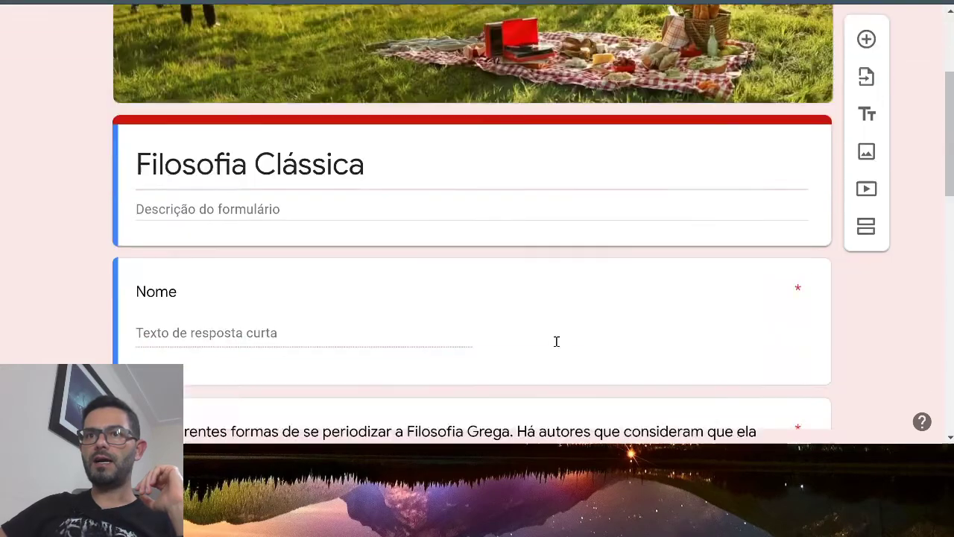
pyautogui.scroll(-4, 495, 353)
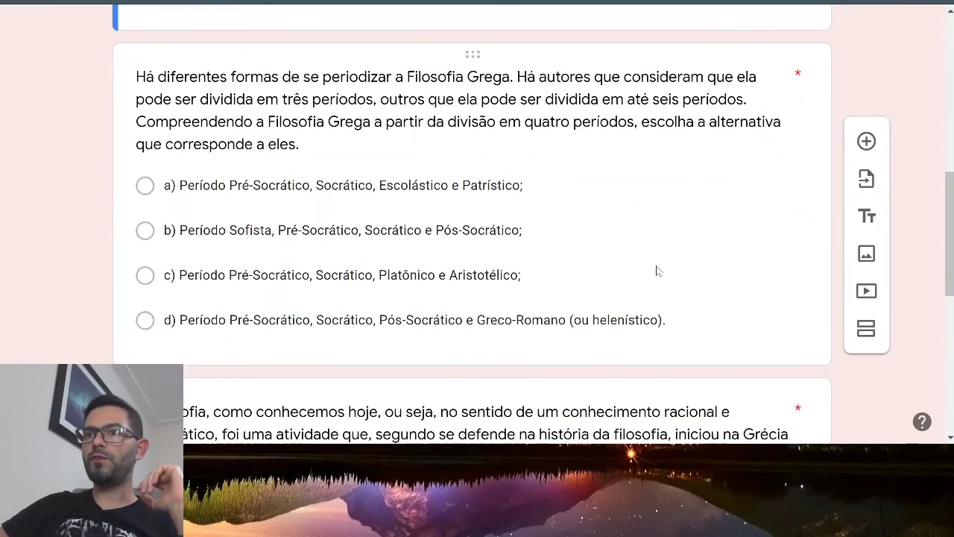
pyautogui.scroll(-5, 655, 265)
pyautogui.scroll(4, 656, 265)
pyautogui.scroll(8, 925, 67)
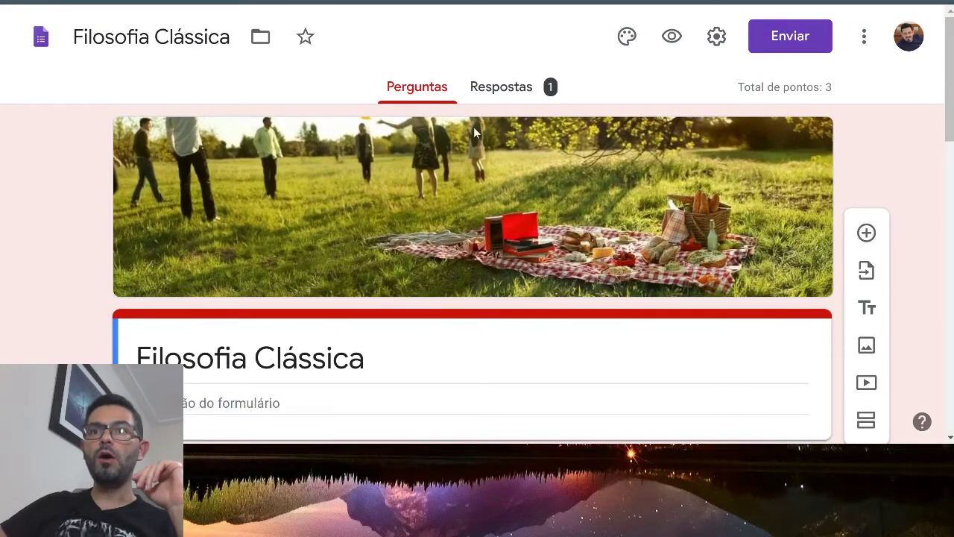
pyautogui.click(501, 87)
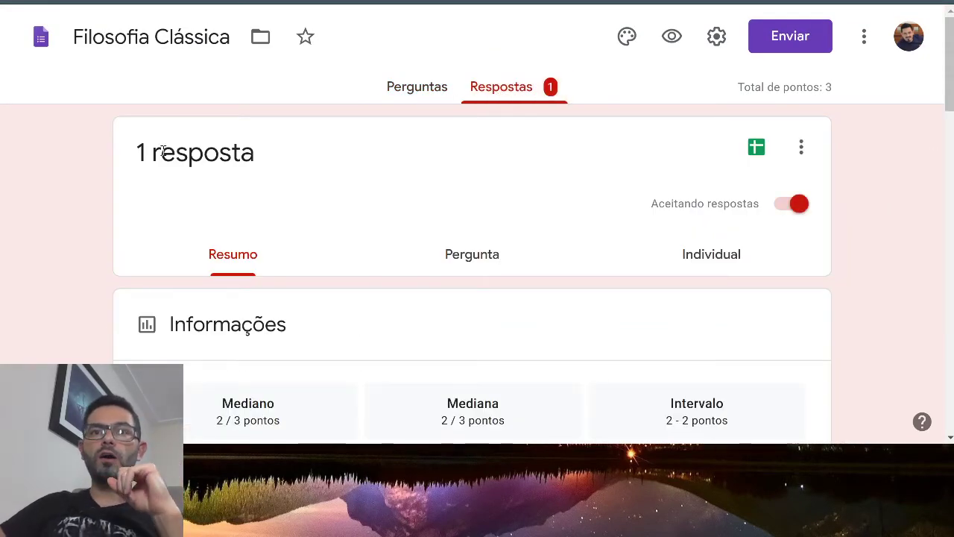
# Examine the responses summary, including the score statistics, the points distribution chart and the answers given to each question.
pyautogui.scroll(-2, 230, 231)
pyautogui.scroll(-4, 283, 209)
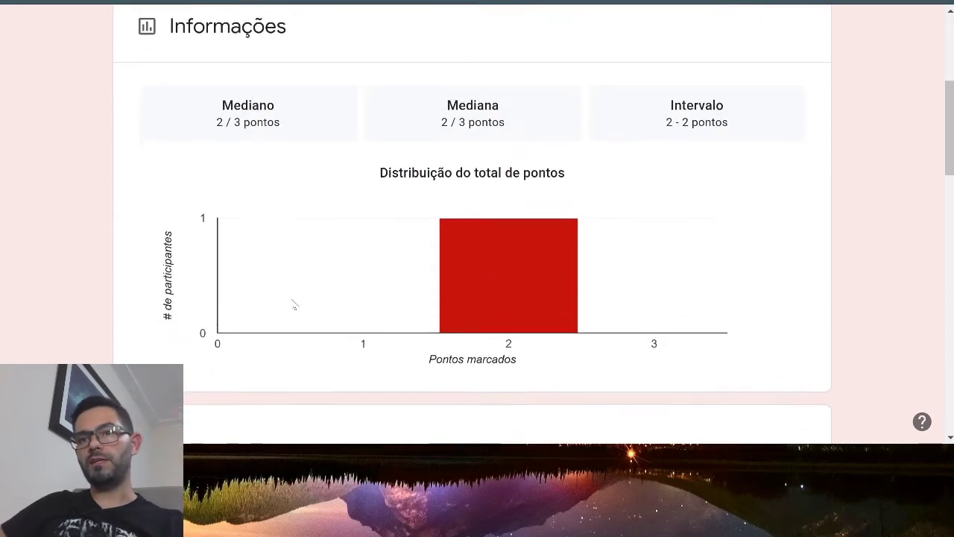
pyautogui.scroll(3, 293, 302)
pyautogui.scroll(-3, 268, 206)
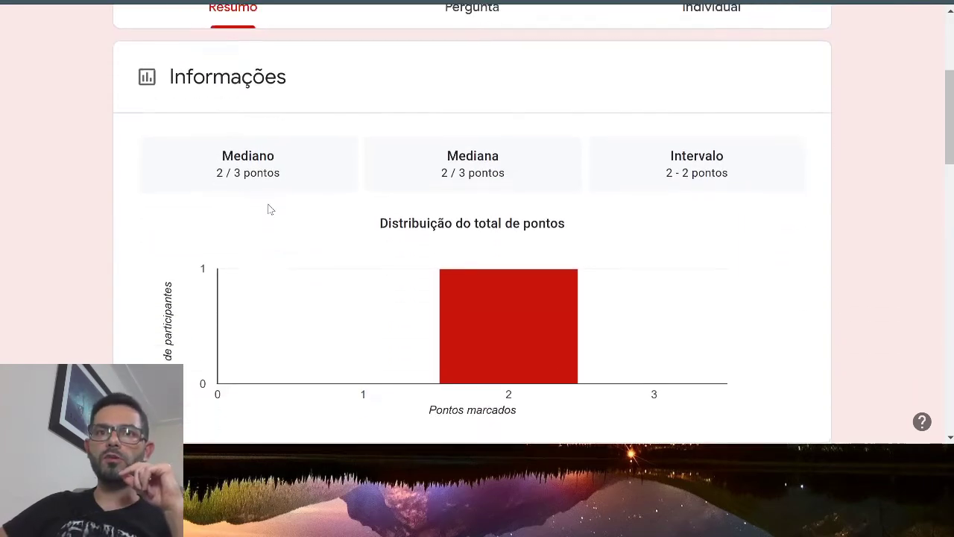
pyautogui.scroll(-4, 430, 292)
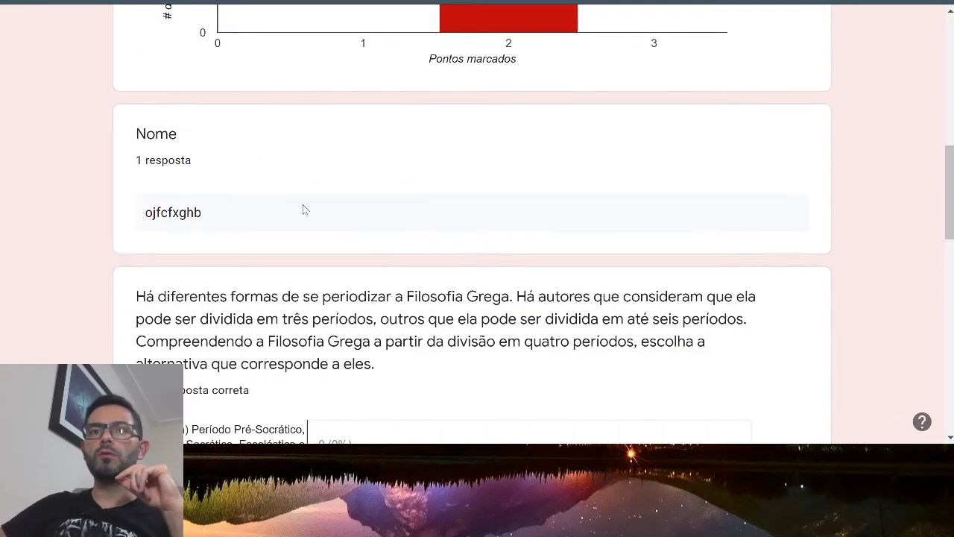
pyautogui.scroll(-3, 302, 207)
pyautogui.scroll(-9, 252, 246)
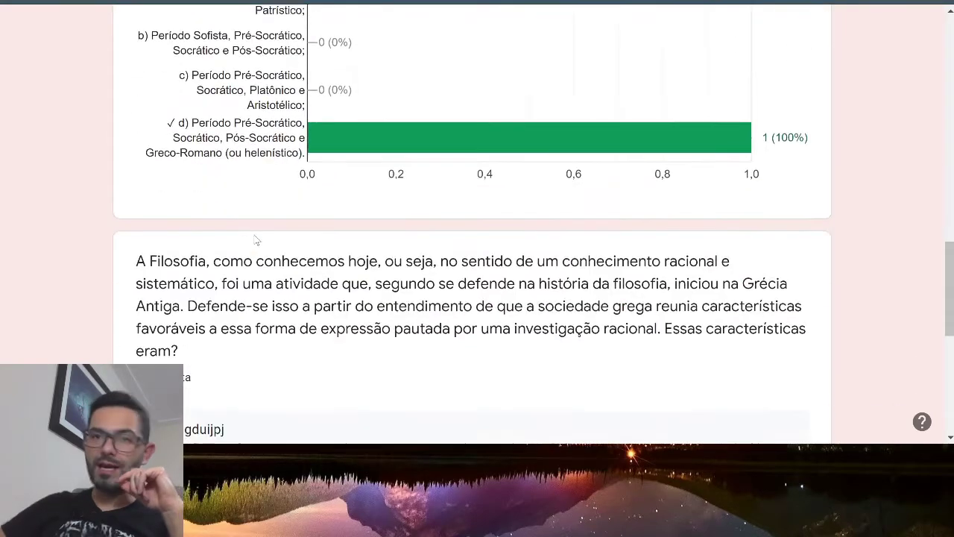
pyautogui.scroll(20, 383, 263)
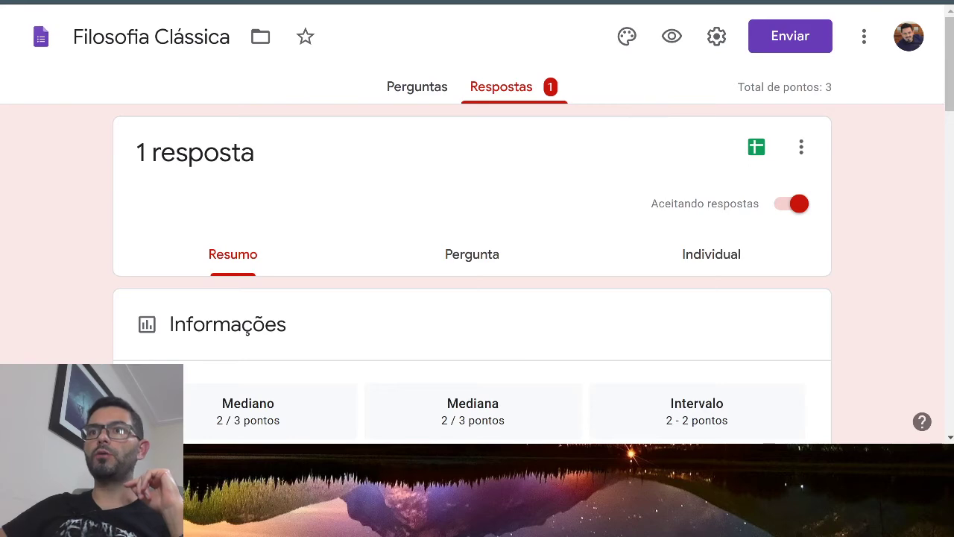
# Return to Google Drive, reopen the Filosofia Clássica form from the file list and open its collected responses.
pyautogui.hotkey('ctrl', 'shift', 'Tab')
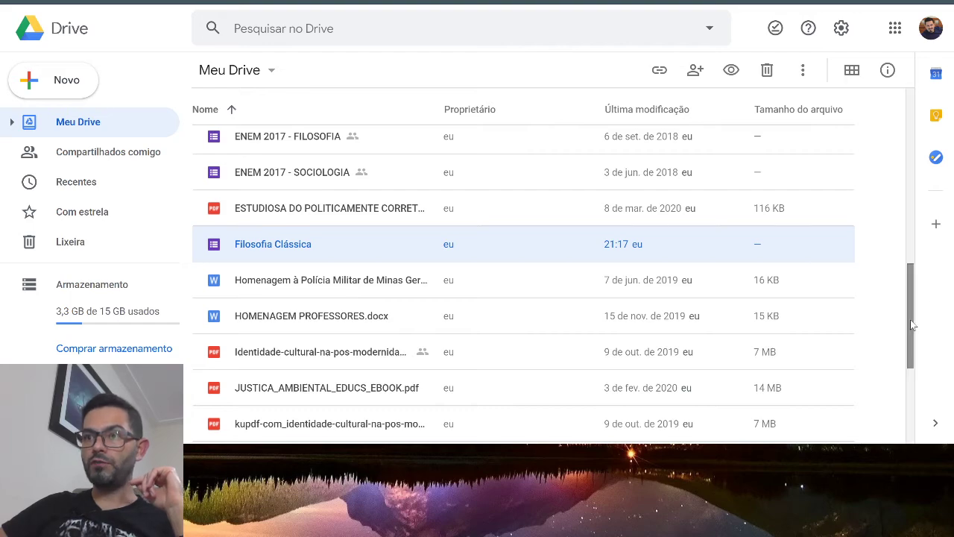
pyautogui.moveTo(911, 322); pyautogui.dragTo(929, 290)
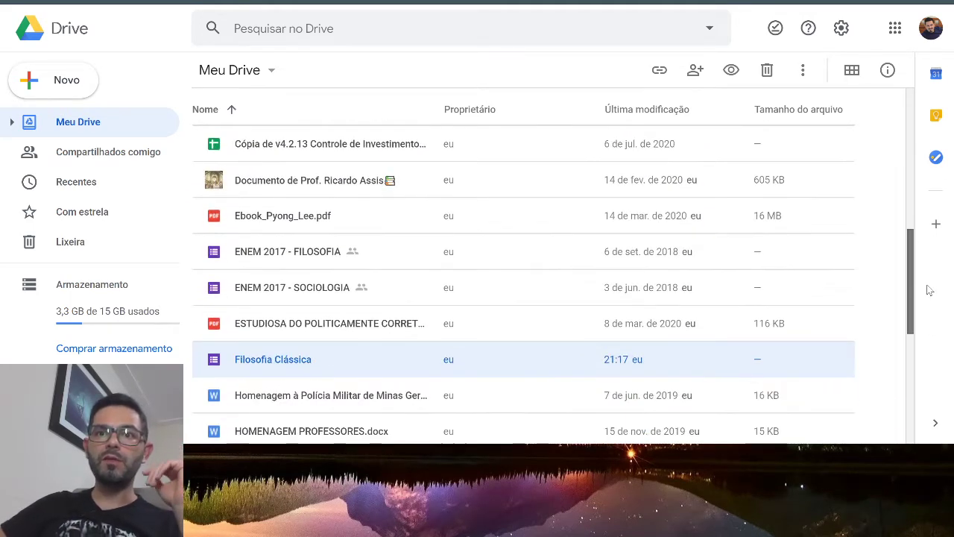
pyautogui.doubleClick(312, 369)
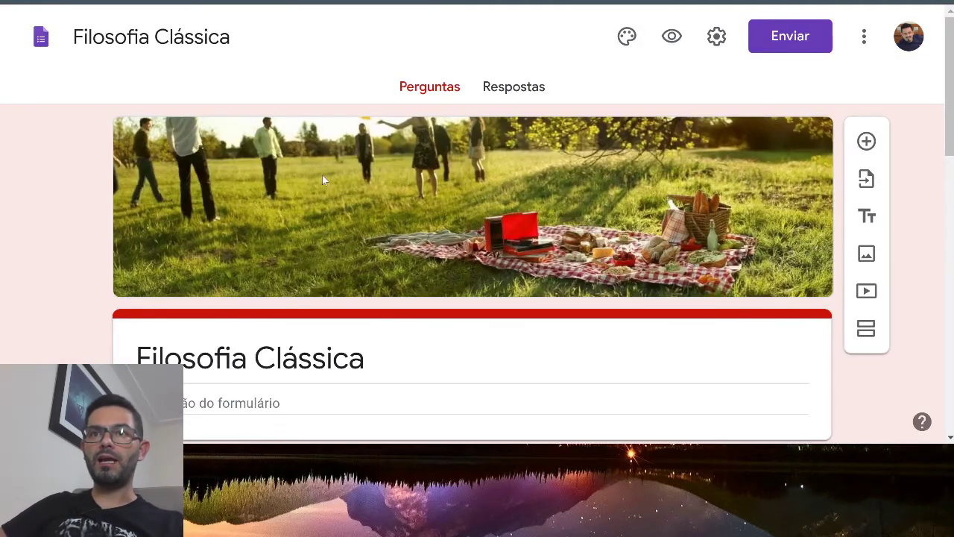
pyautogui.click(515, 101)
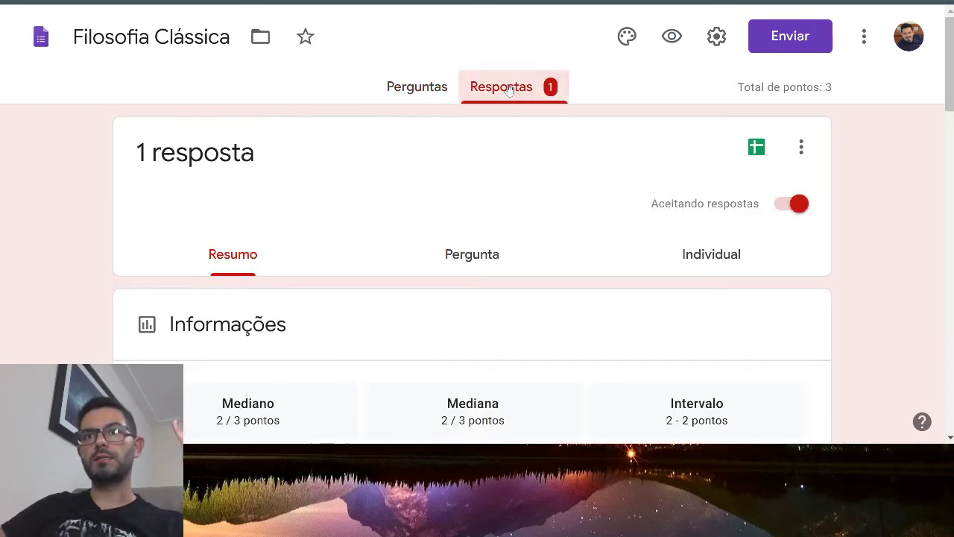
# Examine the responses summary again, covering the score statistics, points distribution, respondent names and answers per question.
pyautogui.scroll(-2, 251, 236)
pyautogui.scroll(-6, 249, 255)
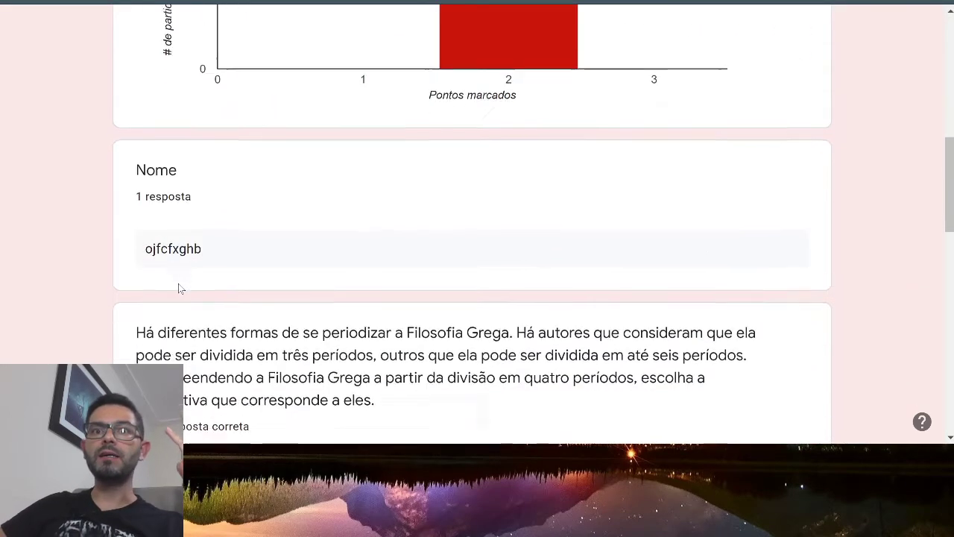
pyautogui.scroll(3, 222, 234)
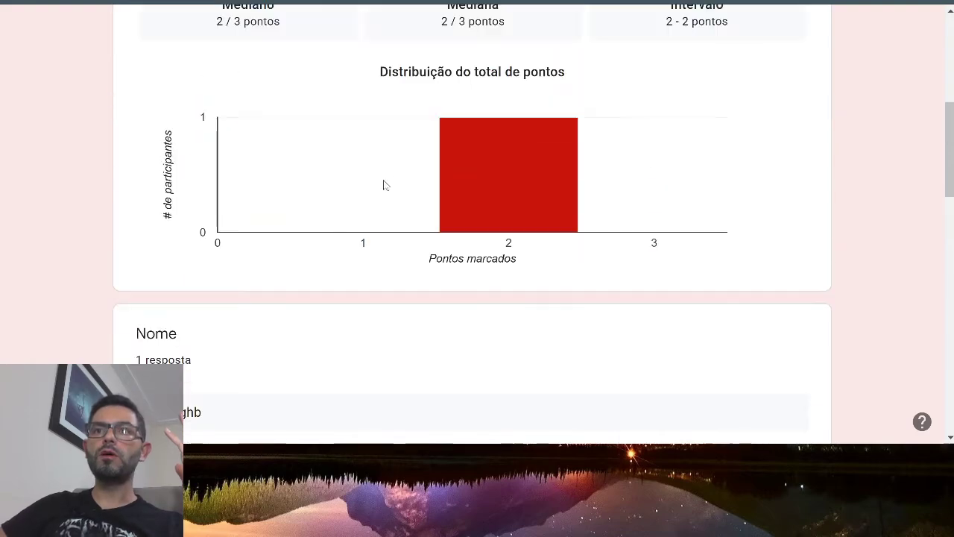
pyautogui.scroll(-7, 114, 358)
pyautogui.scroll(5, 187, 298)
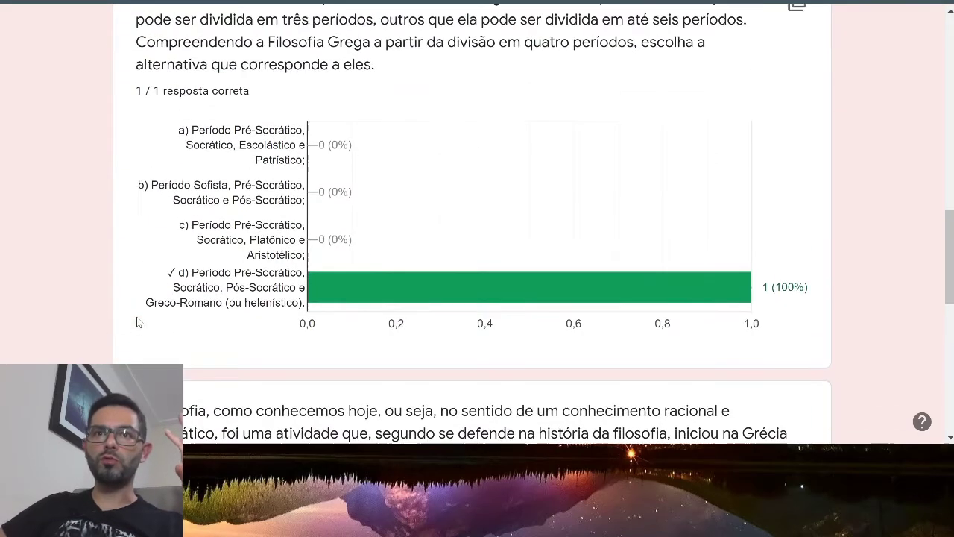
pyautogui.scroll(3, 188, 298)
pyautogui.scroll(-2, 201, 306)
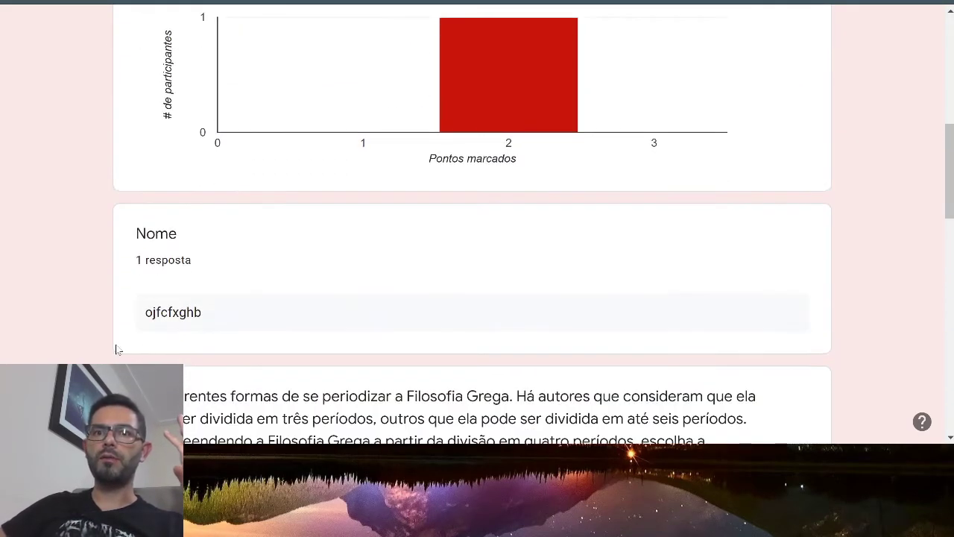
pyautogui.scroll(5, 223, 310)
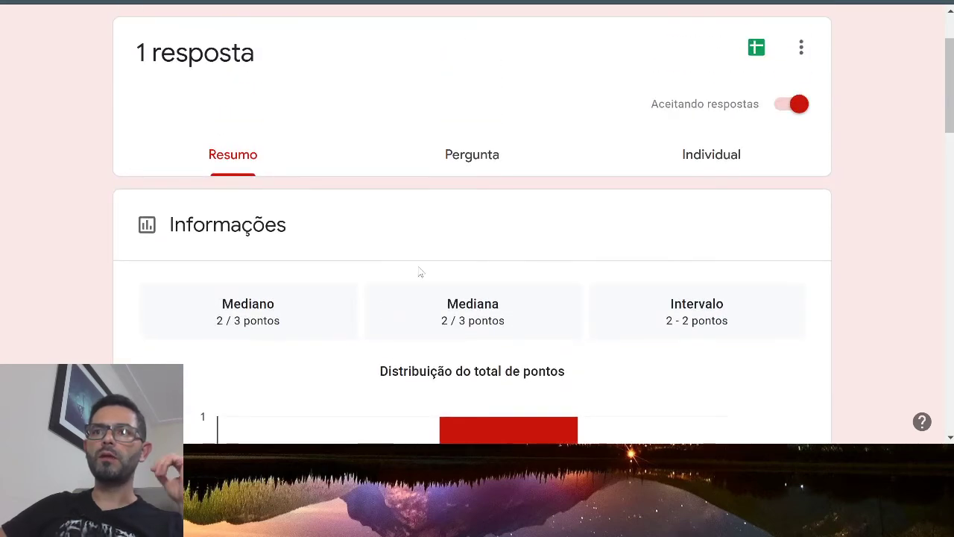
# Review the individual response with its points per question, and close the form to return to Google Drive.
pyautogui.click(720, 170)
pyautogui.scroll(-2, 298, 339)
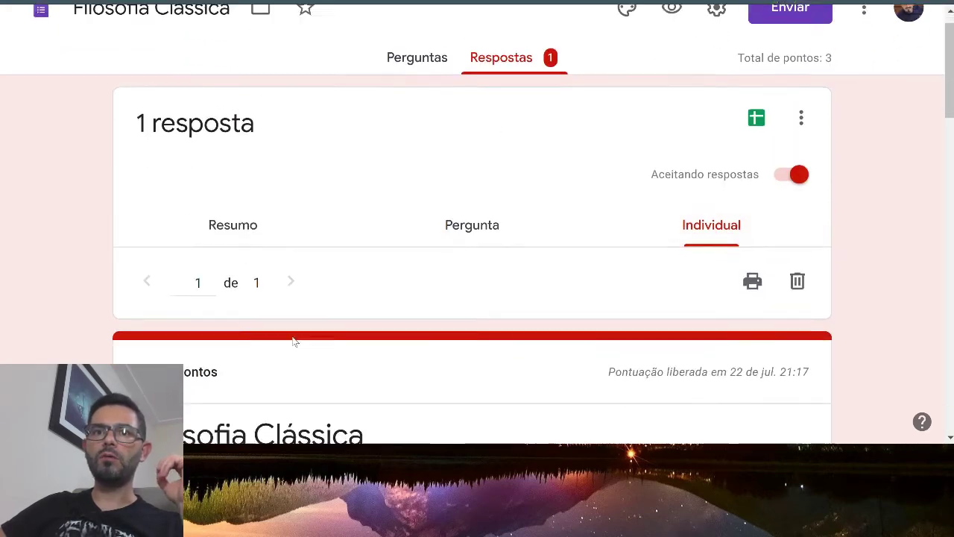
pyautogui.scroll(-2, 193, 299)
pyautogui.scroll(-3, 167, 331)
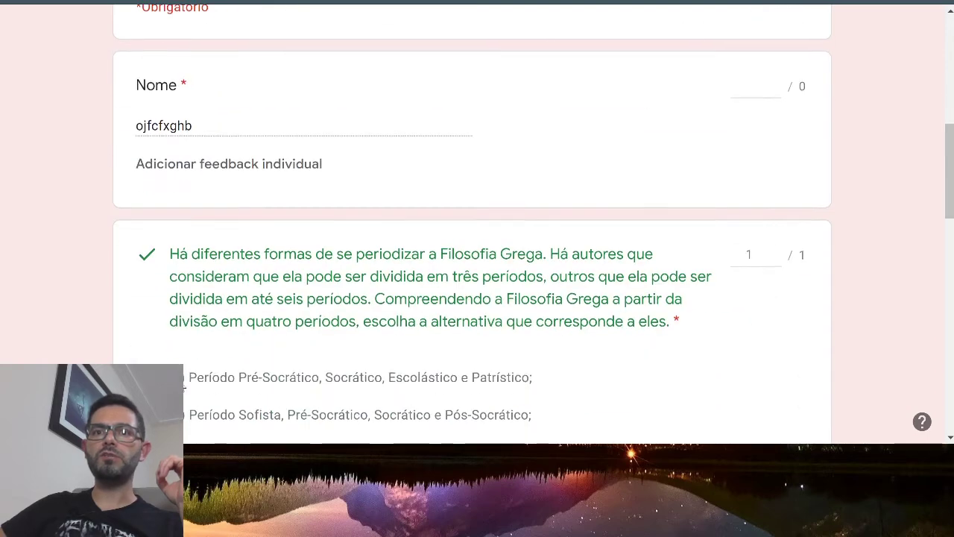
pyautogui.scroll(8, 460, 313)
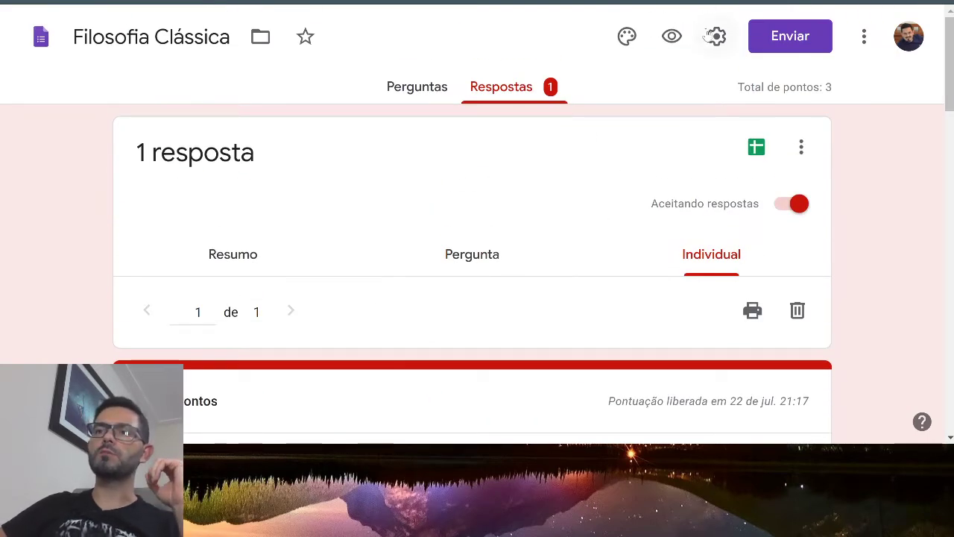
pyautogui.click(812, 1)
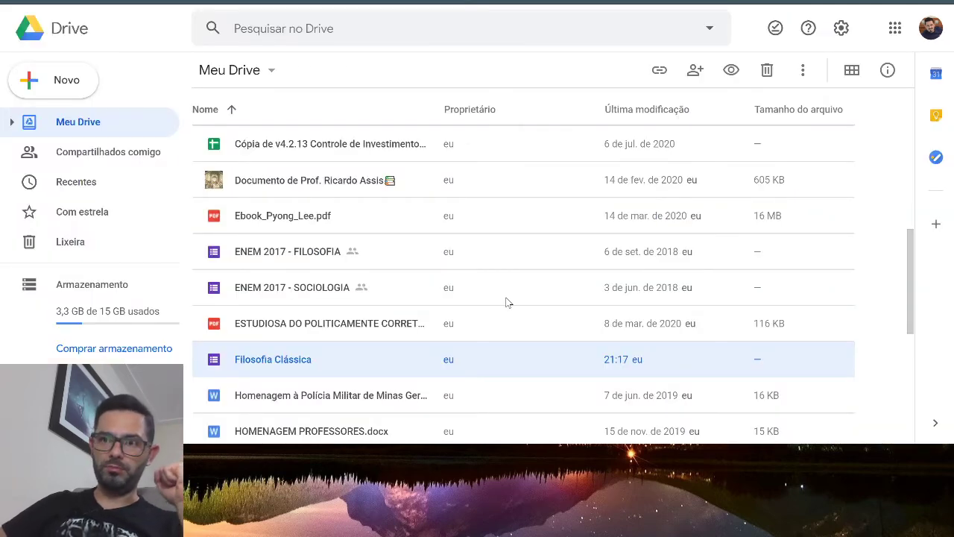
pyautogui.rightClick(284, 363)
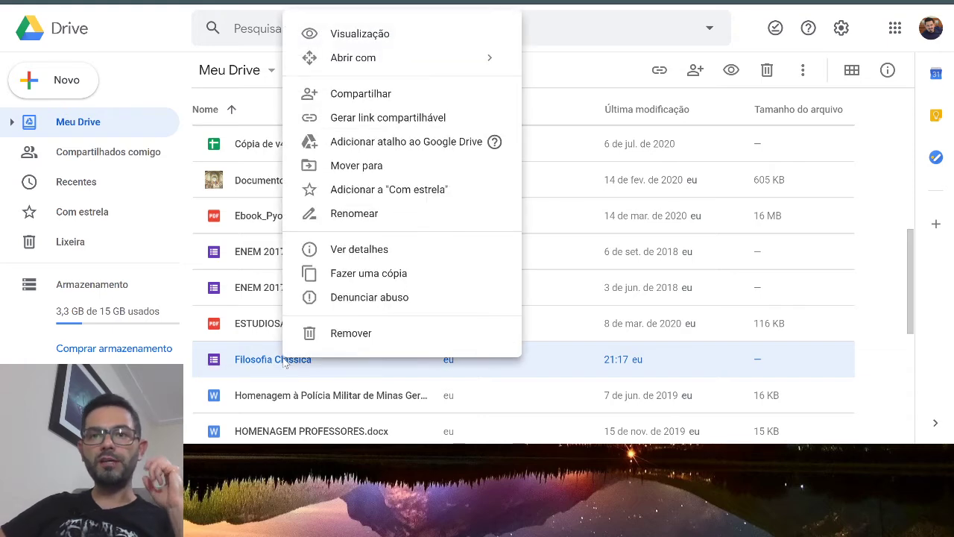
pyautogui.click(358, 94)
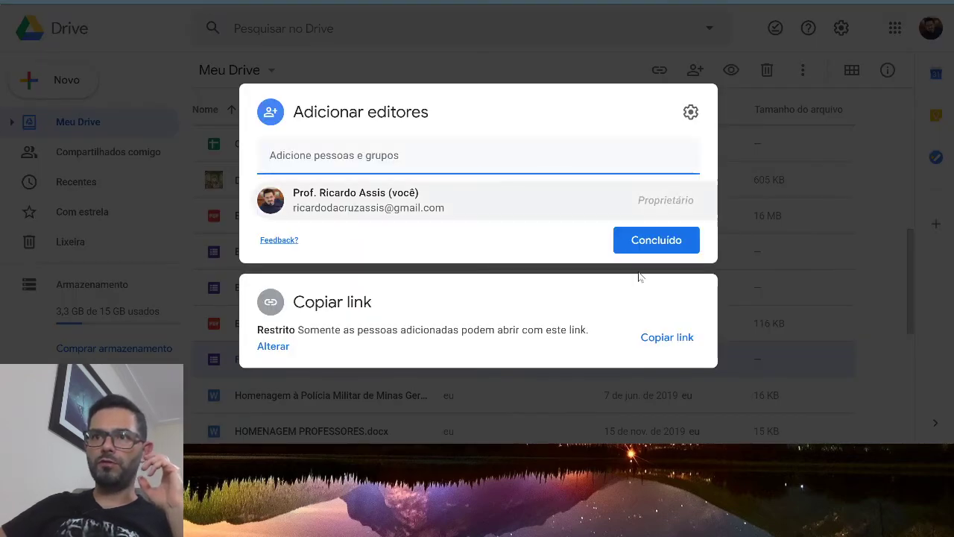
pyautogui.click(820, 373)
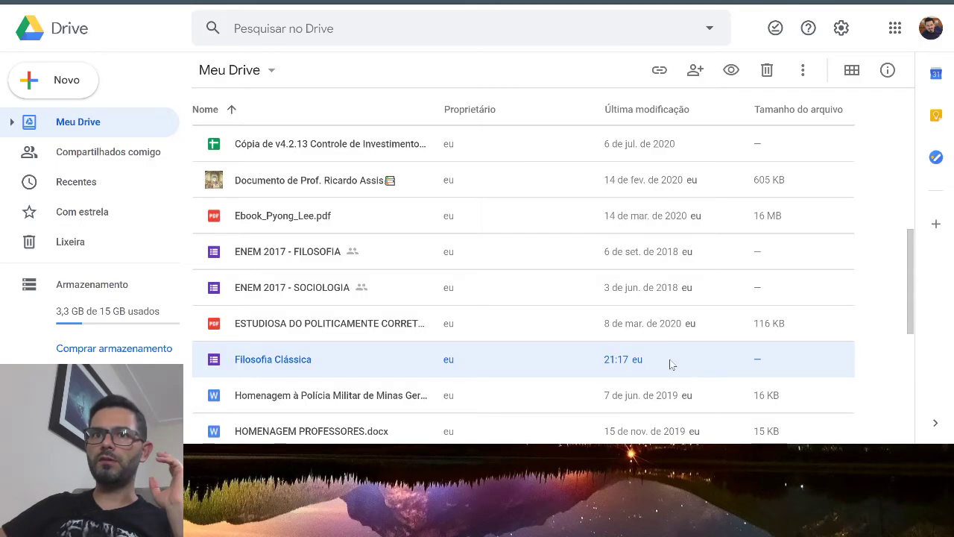
# Copy the sharing link of the Filosofia Clássica form from its sharing settings in Drive and close them.
pyautogui.rightClick(281, 363)
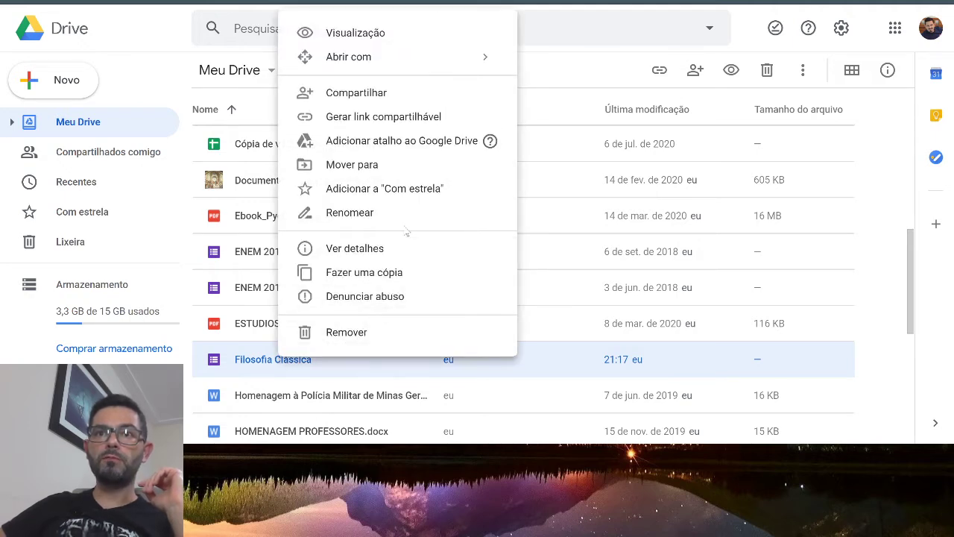
pyautogui.click(386, 93)
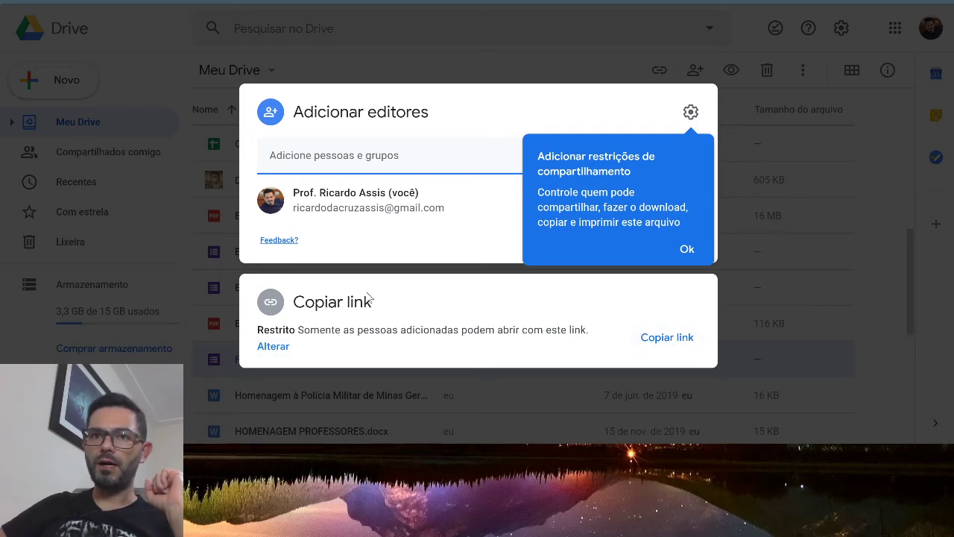
pyautogui.click(665, 339)
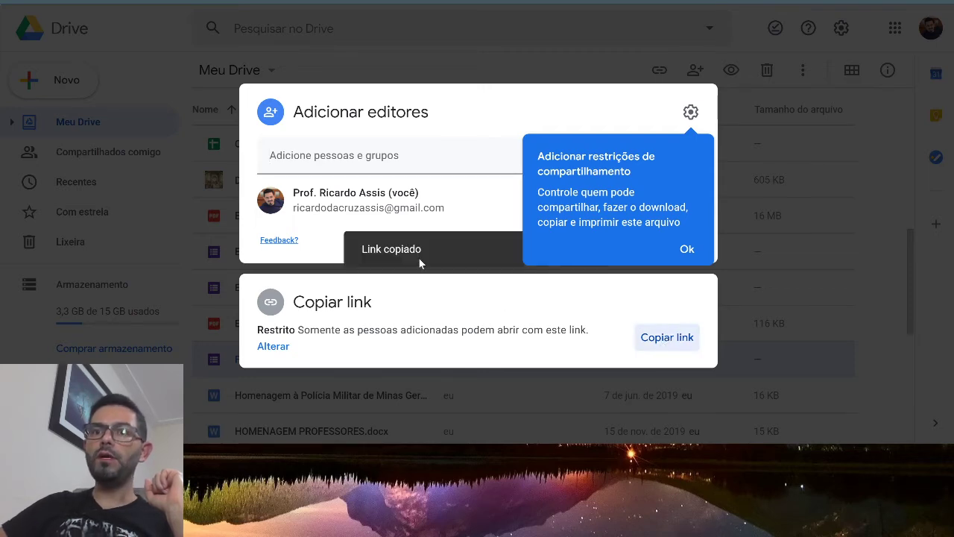
pyautogui.click(823, 171)
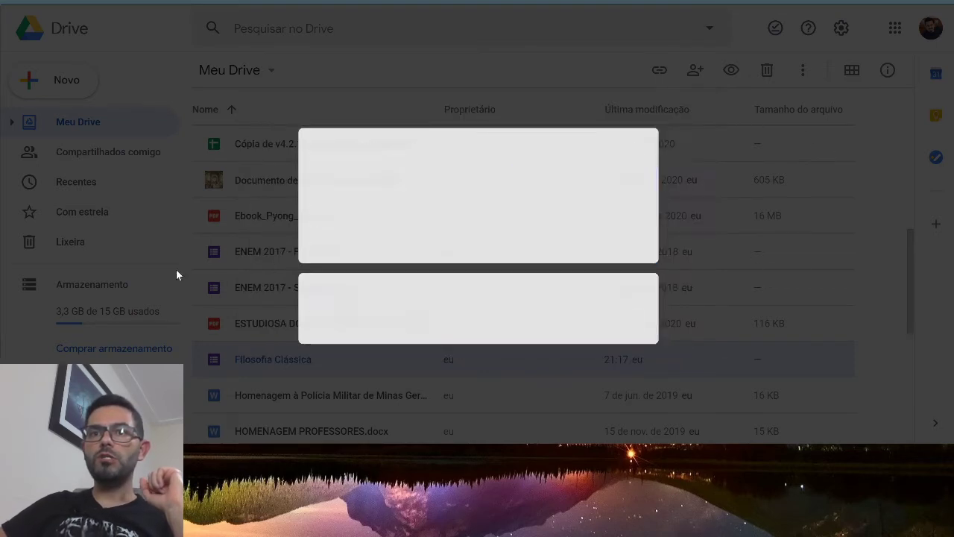
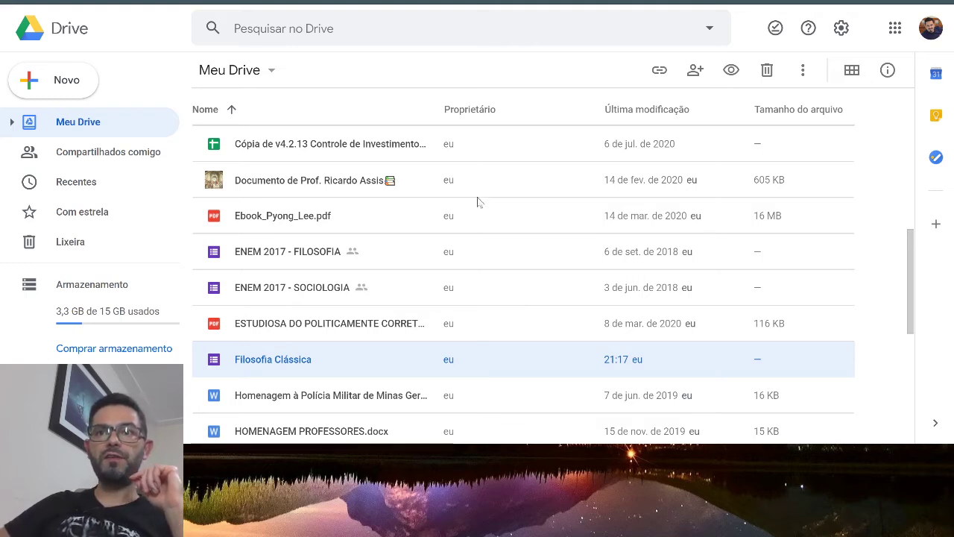
# Open Google Classroom in a new browser tab from the list of Google apps.
pyautogui.scroll(5, 350, 285)
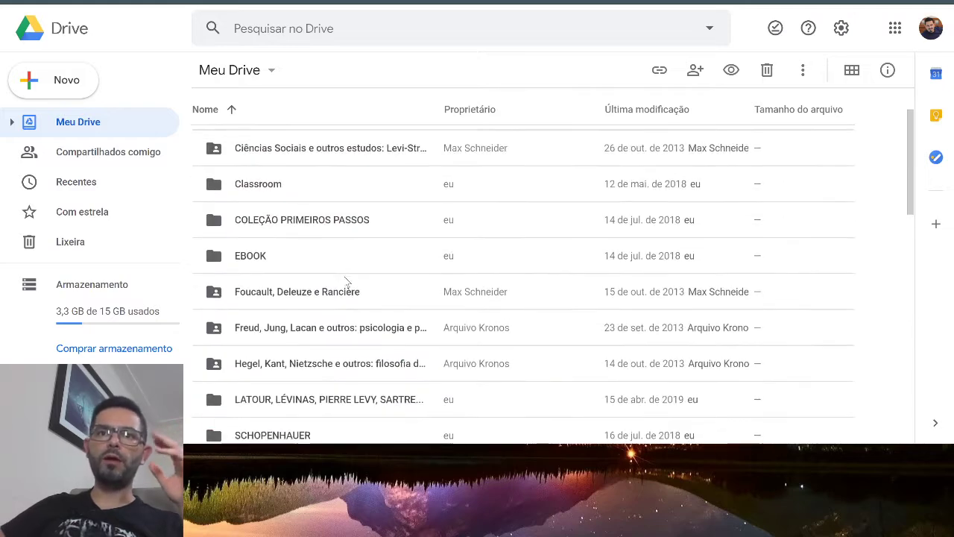
pyautogui.hotkey('ctrl', 't')
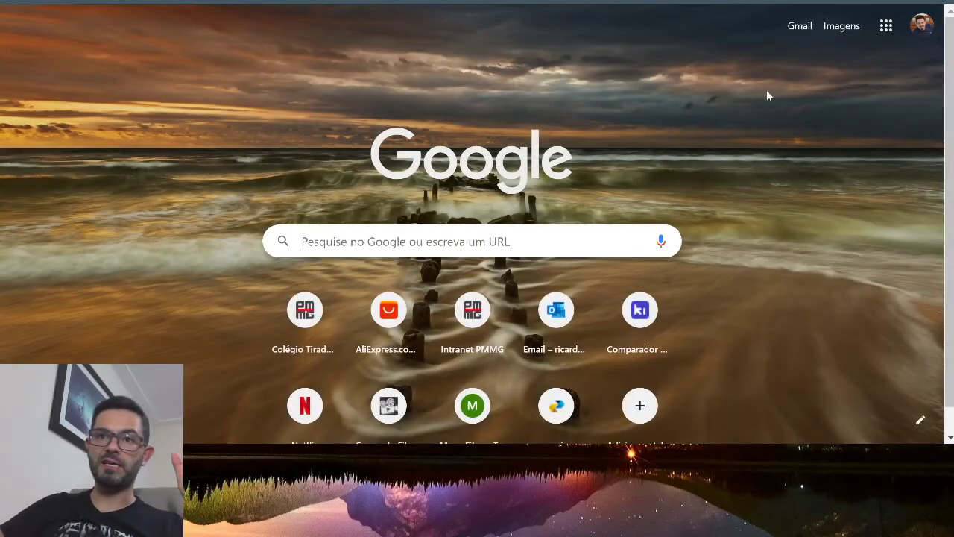
pyautogui.click(886, 27)
pyautogui.scroll(-5, 849, 112)
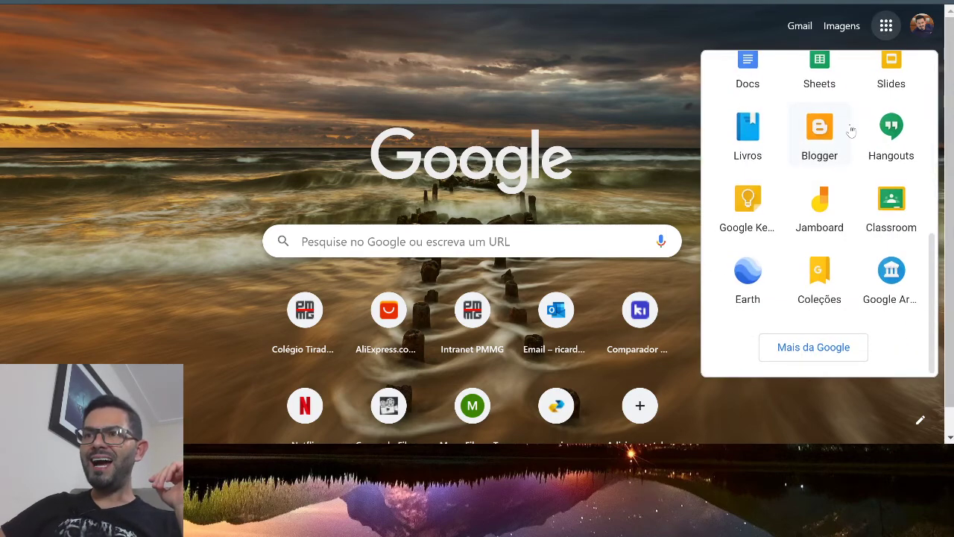
pyautogui.scroll(5, 835, 123)
pyautogui.scroll(-5, 820, 133)
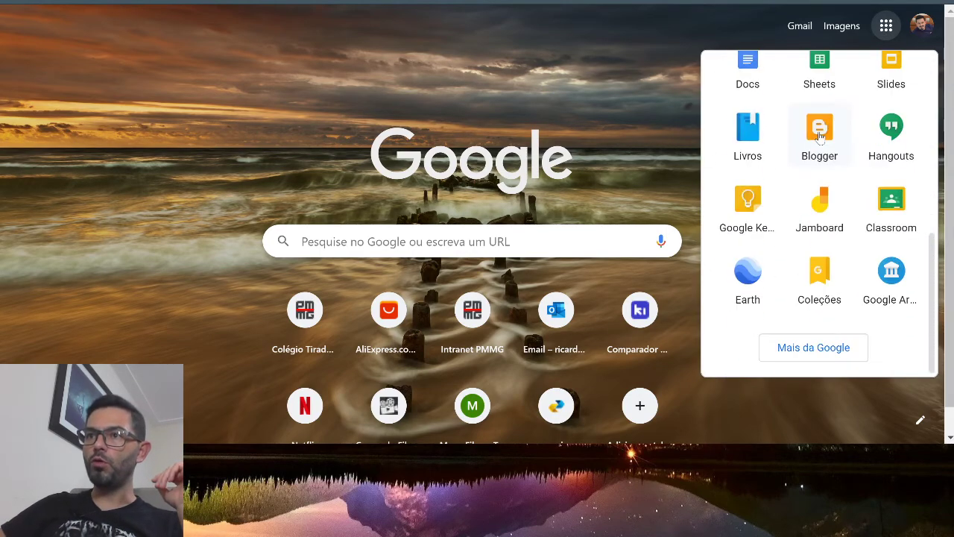
pyautogui.click(892, 211)
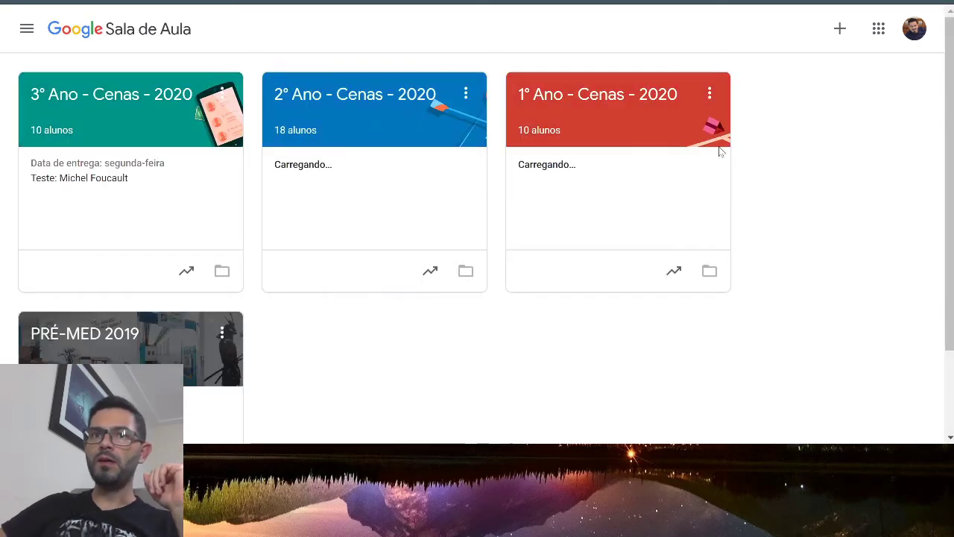
# Look over the existing classes in Classroom and the options for joining or creating a class.
pyautogui.scroll(-1, 408, 273)
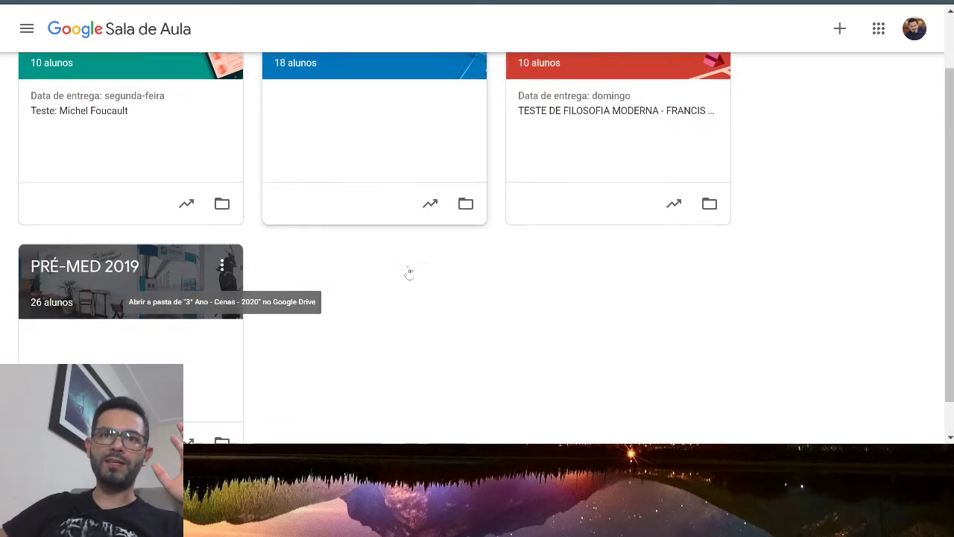
pyautogui.scroll(2, 51, 259)
pyautogui.scroll(-2, 388, 224)
pyautogui.scroll(2, 559, 243)
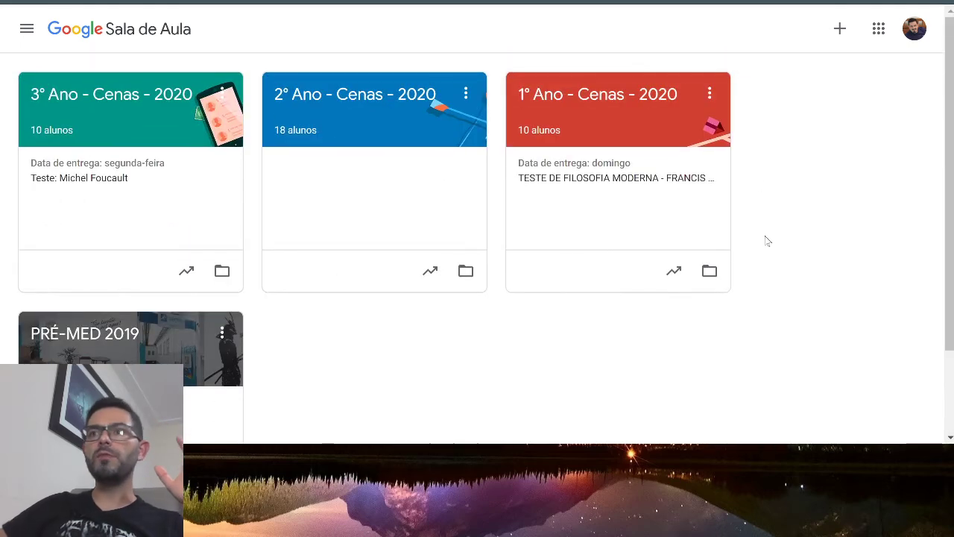
pyautogui.click(839, 28)
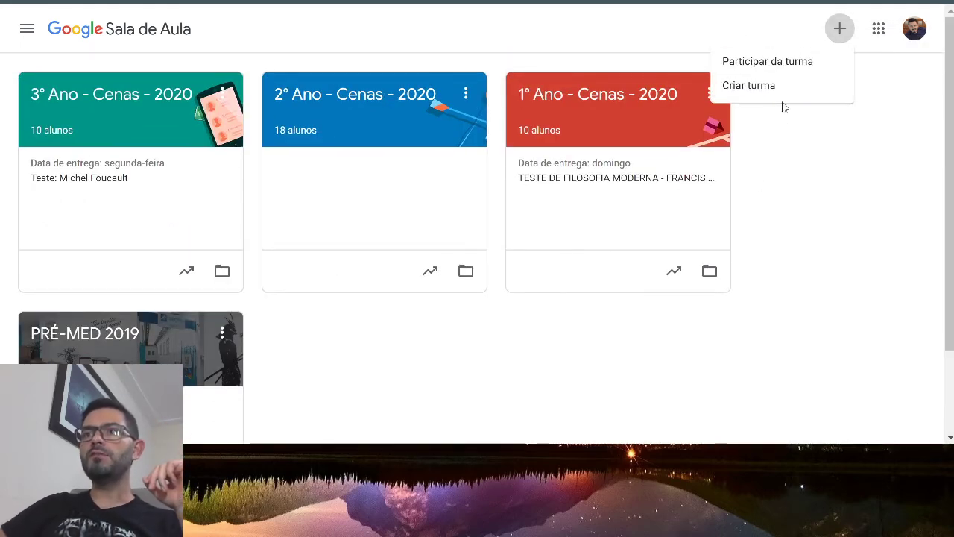
pyautogui.click(877, 217)
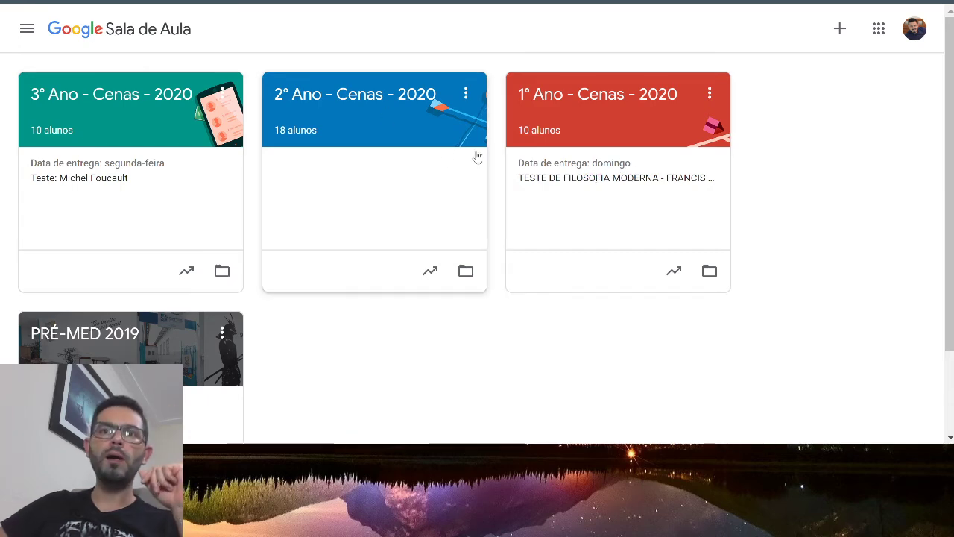
# Open the PRÉ-MED 2019 class and start a new assignment of type Atividade in its classwork.
pyautogui.click(125, 346)
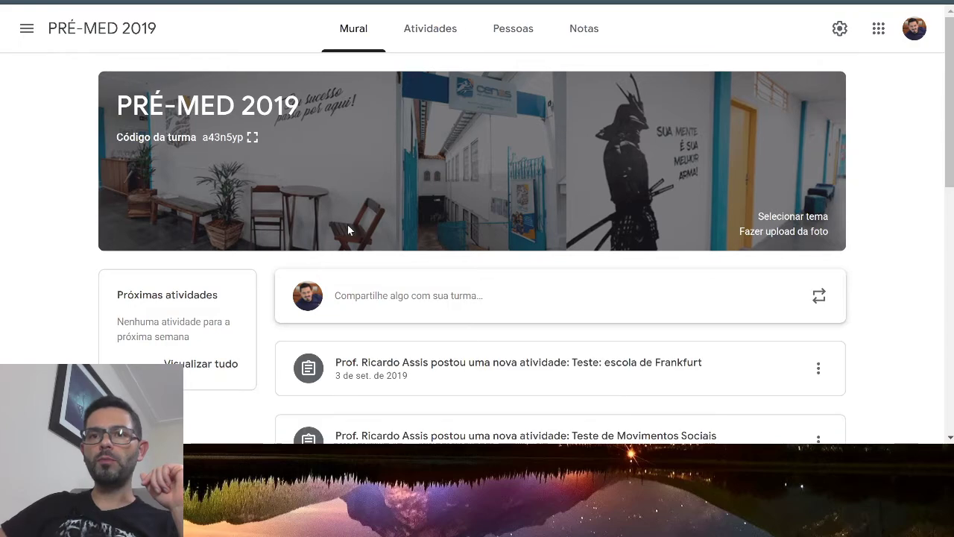
pyautogui.scroll(-1, 373, 228)
pyautogui.scroll(2, 405, 220)
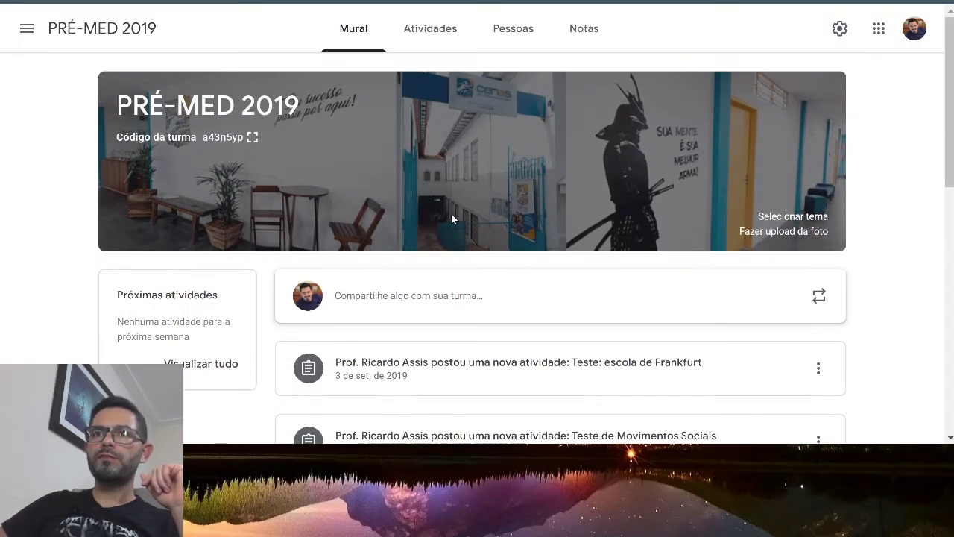
pyautogui.click(430, 28)
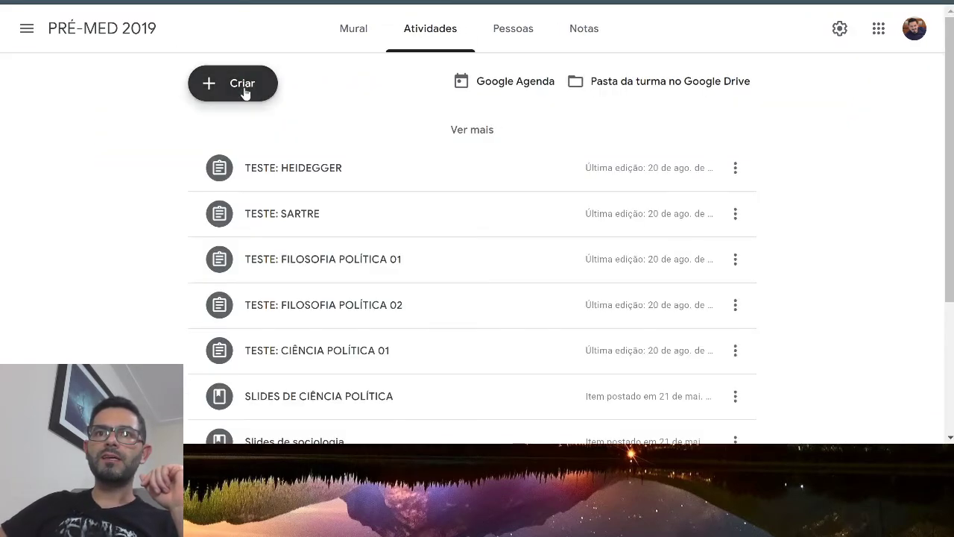
pyautogui.click(244, 92)
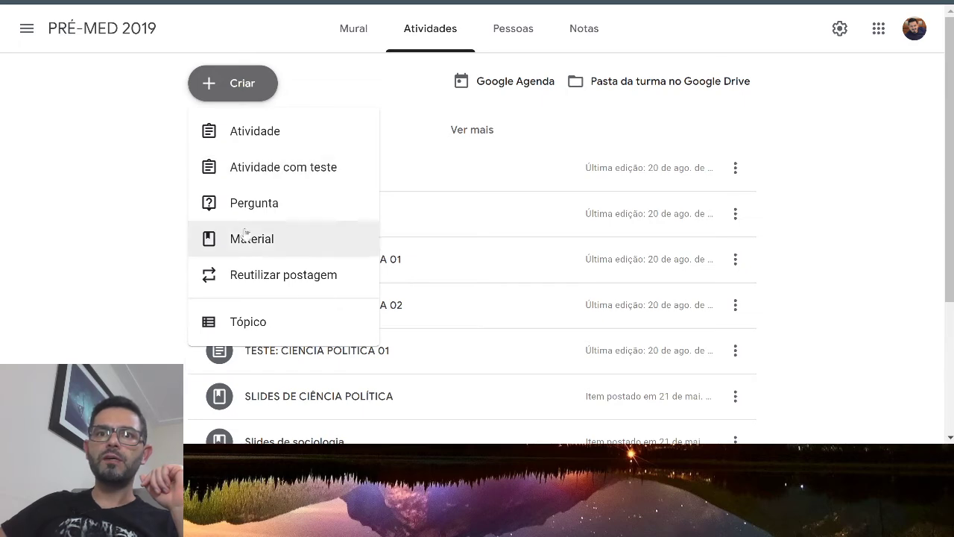
pyautogui.click(257, 132)
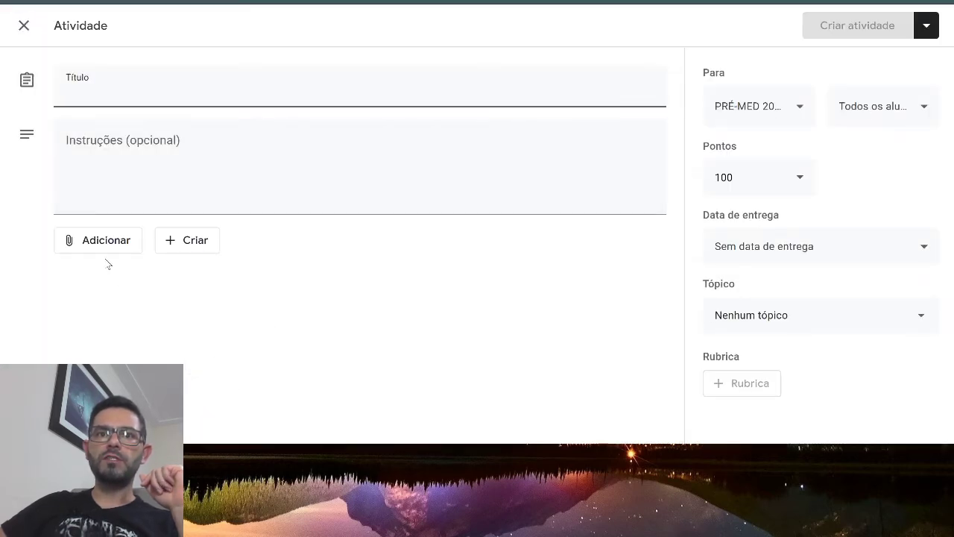
# Attach the Filosofia Clássica form from the recent Google Drive files to the new assignment.
pyautogui.click(104, 240)
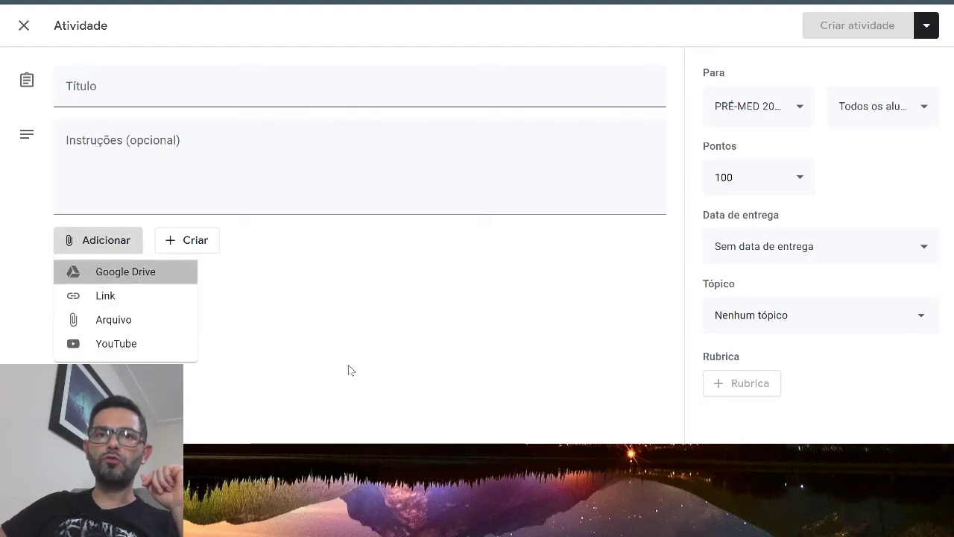
pyautogui.press('Return')
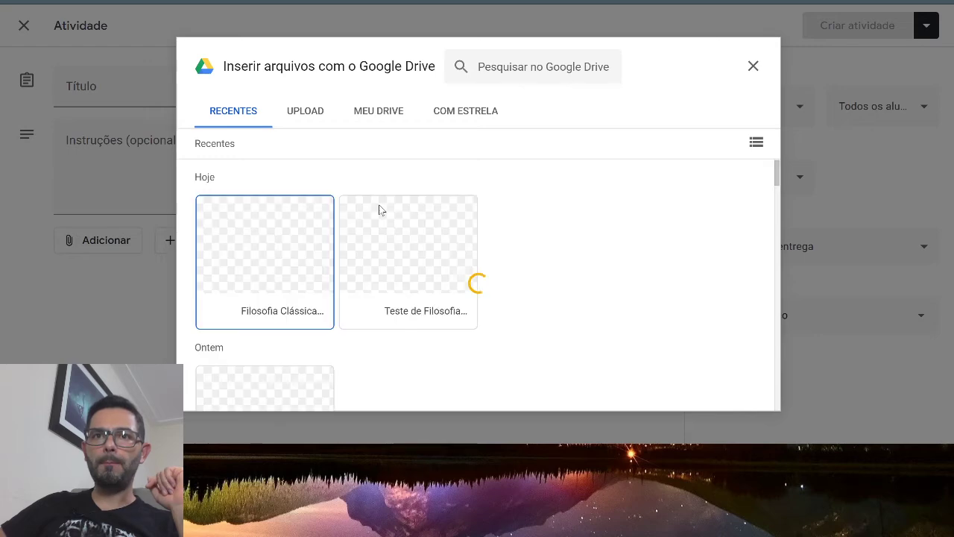
pyautogui.click(264, 256)
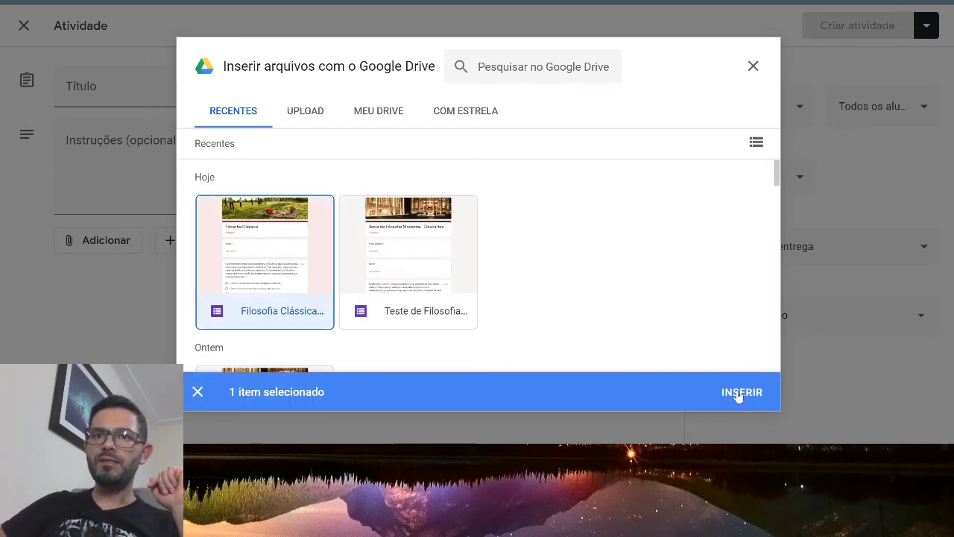
pyautogui.click(275, 249)
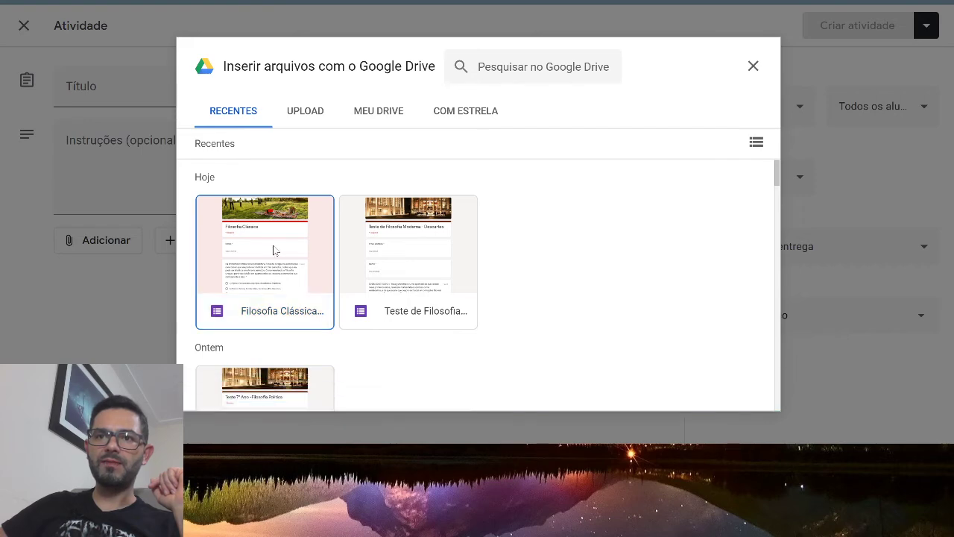
pyautogui.click(274, 249)
pyautogui.click(744, 395)
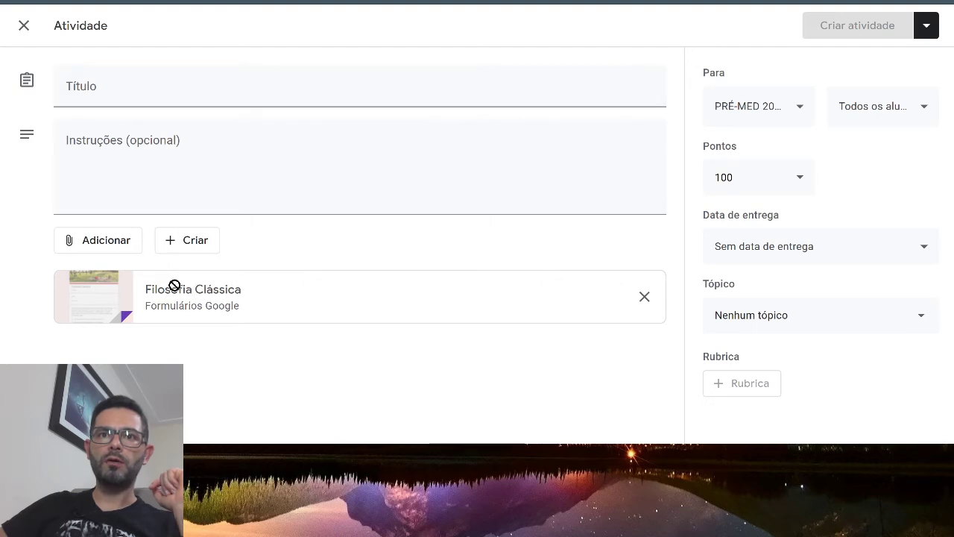
# Title the assignment "kixgfcjhkjn" and set its points to Sem nota.
pyautogui.click(135, 82)
pyautogui.write('kixgfcjhkjn')
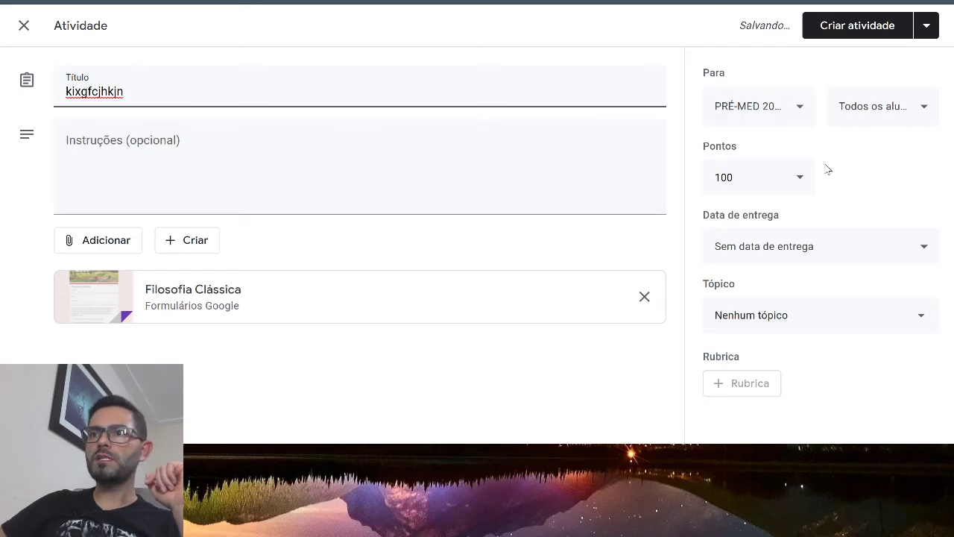
pyautogui.click(800, 177)
pyautogui.click(742, 214)
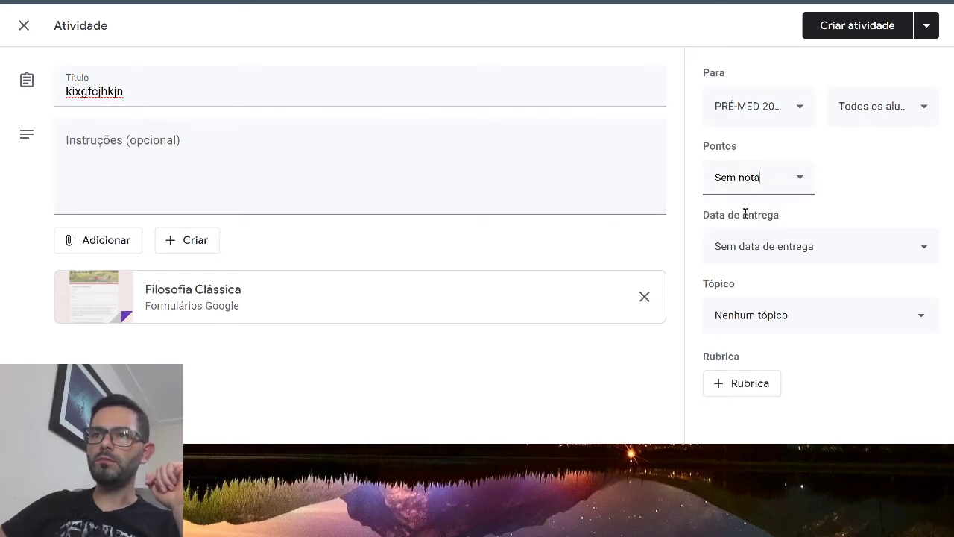
# Set the assignment's due date to 30 July 2020, without a time.
pyautogui.click(784, 253)
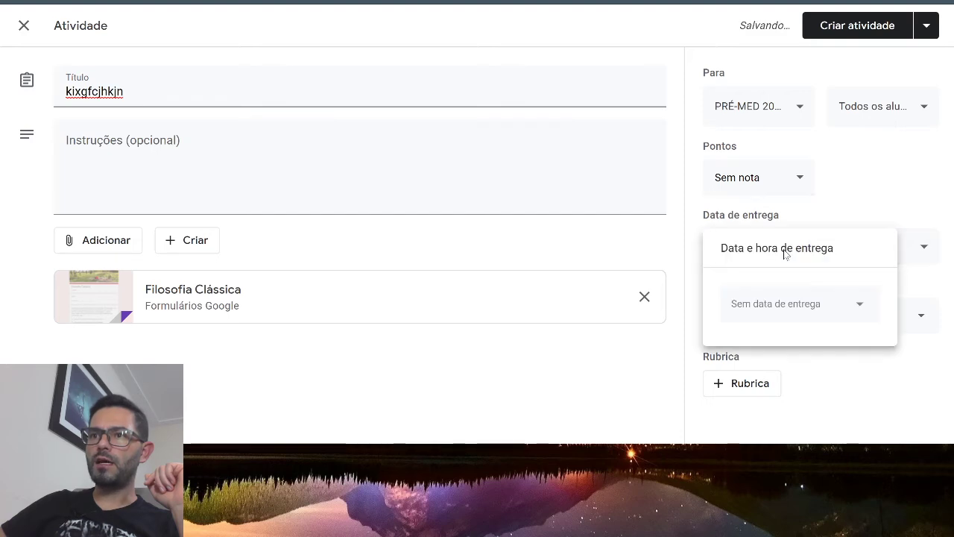
pyautogui.click(836, 301)
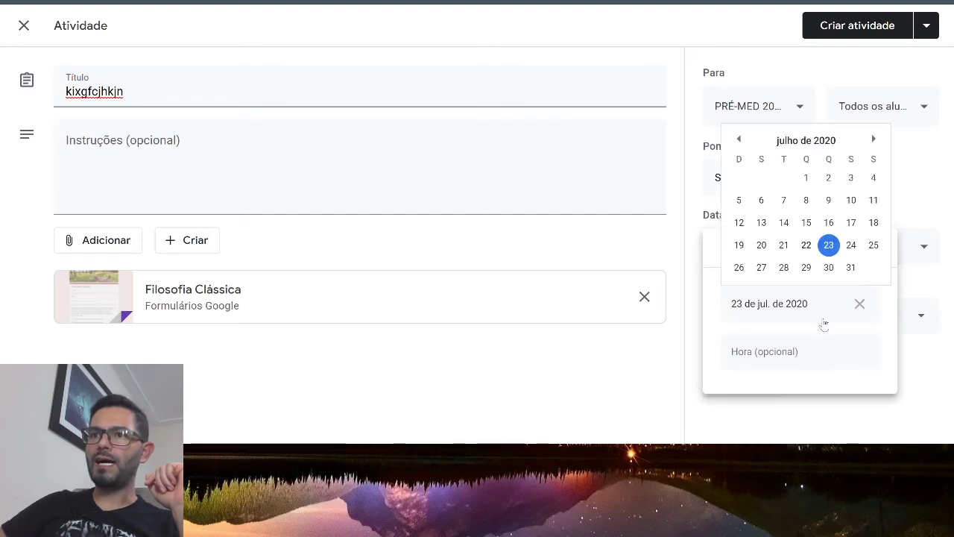
pyautogui.click(829, 267)
pyautogui.click(918, 367)
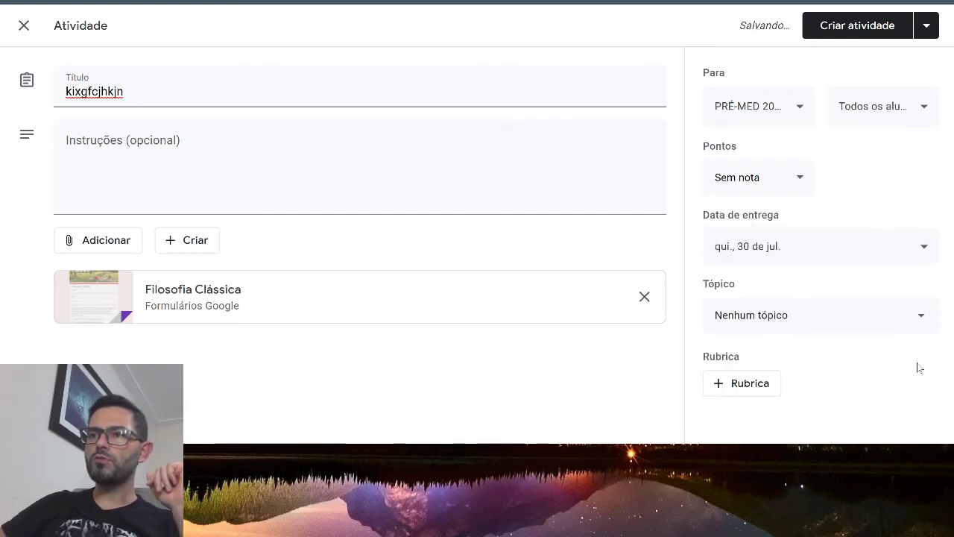
# Check the topic options for the assignment and close its editor without publishing.
pyautogui.click(788, 321)
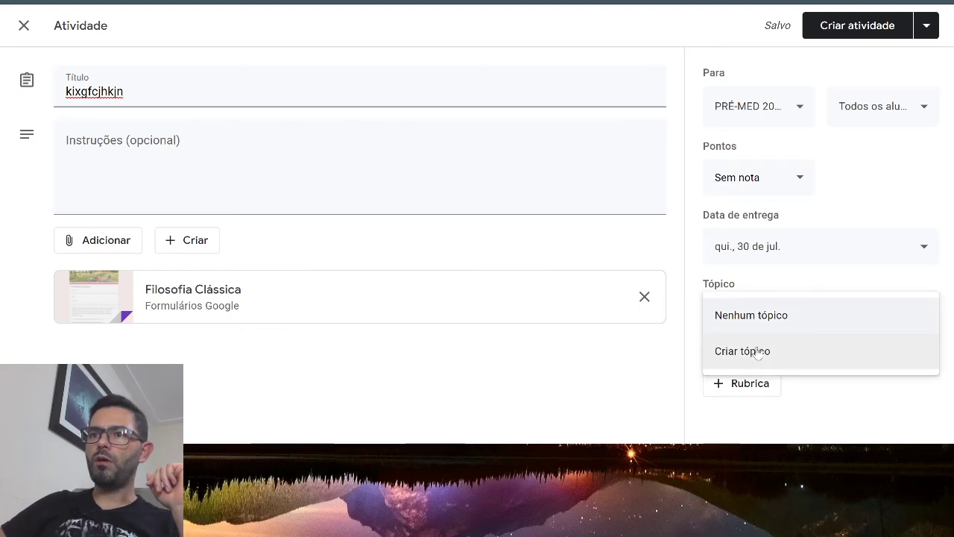
pyautogui.click(875, 397)
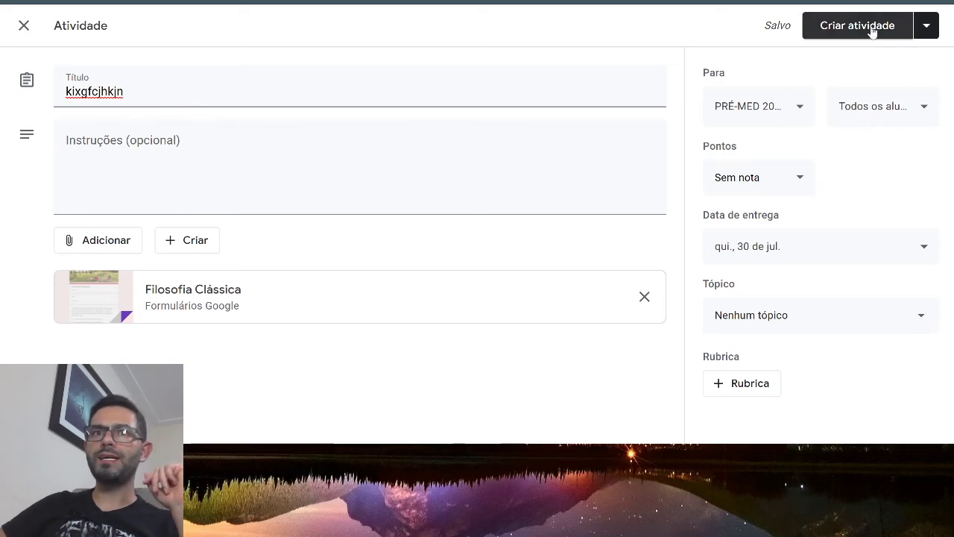
pyautogui.click(16, 30)
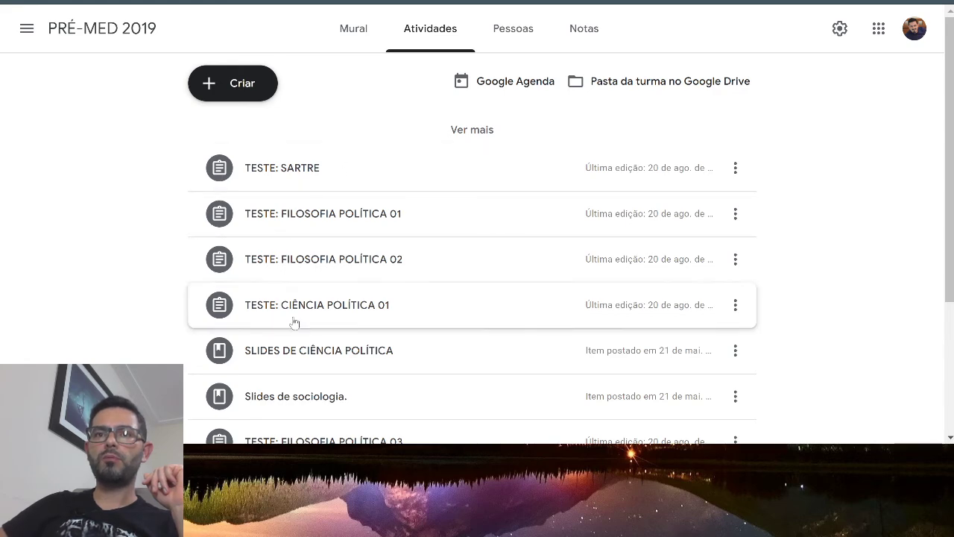
# Expand the TESTE: FILOSOFIA POLÍTICA 01 assignment and look over its attached form.
pyautogui.click(326, 213)
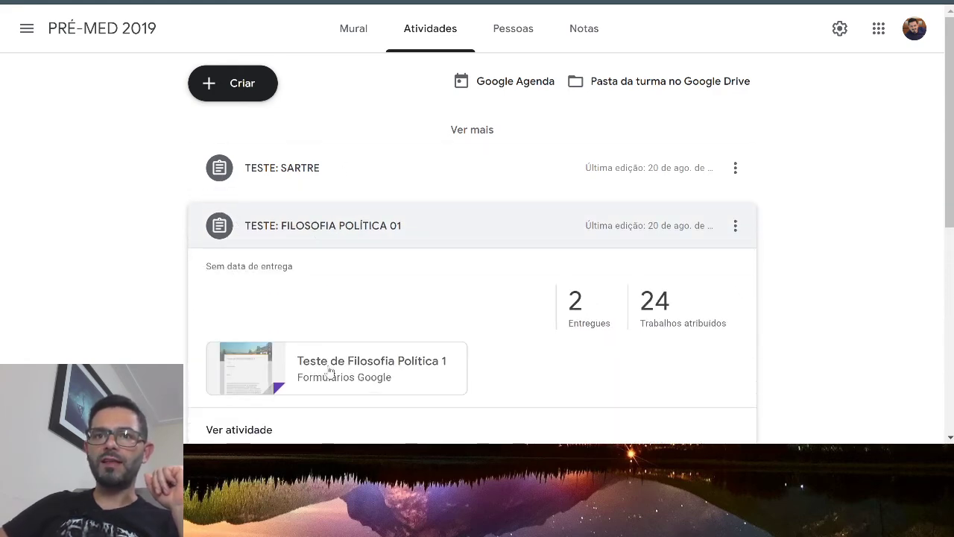
pyautogui.click(330, 370)
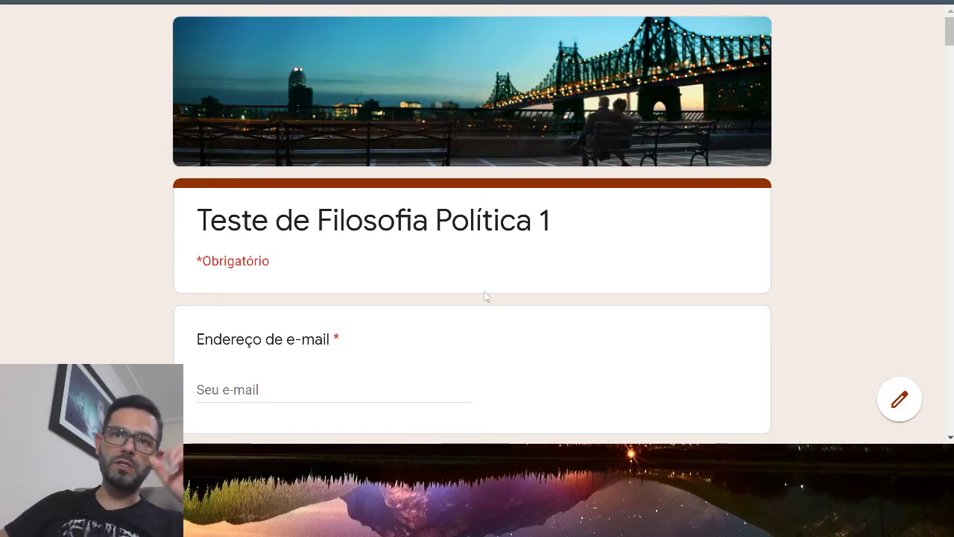
pyautogui.scroll(-4, 641, 298)
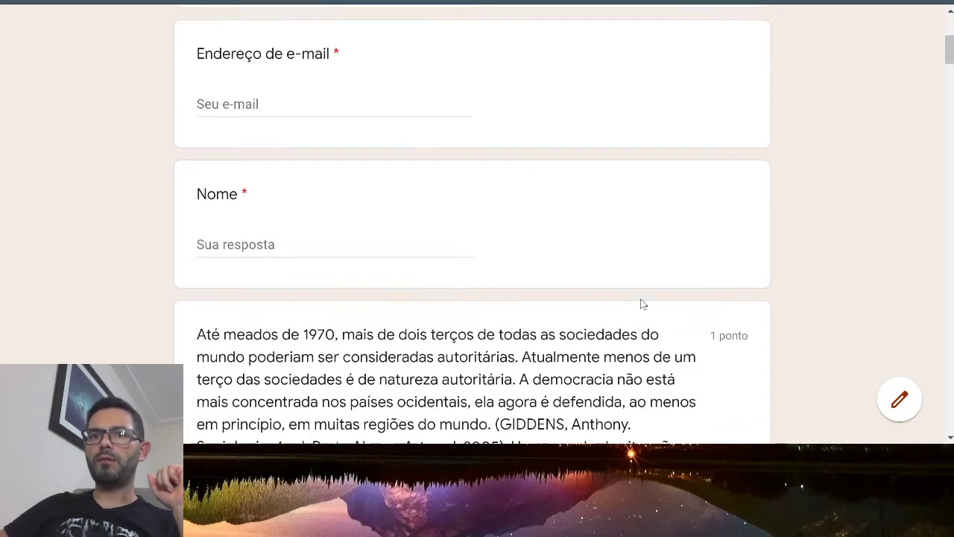
pyautogui.scroll(4, 640, 301)
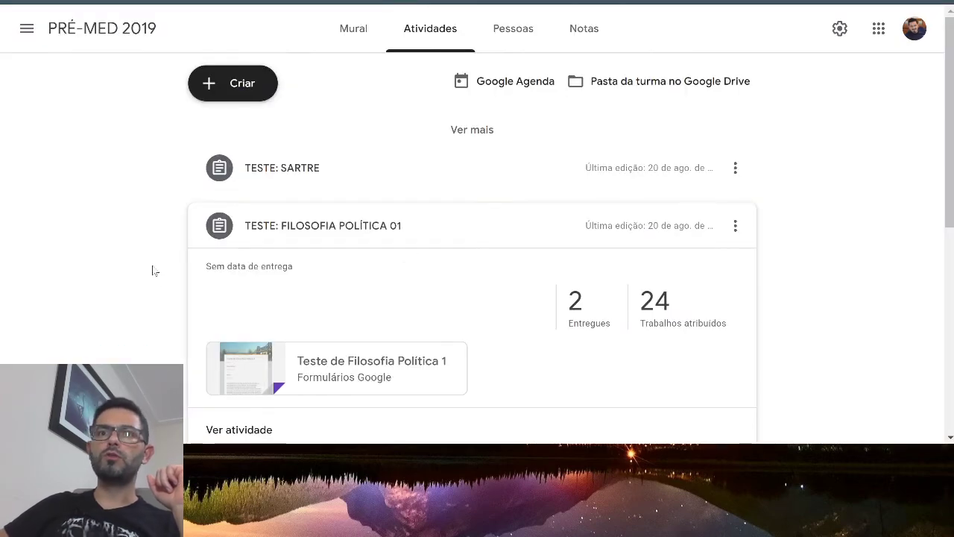
# Go to the PRÉ-MED 2019 class stream and return to the overview of all classes to look them over.
pyautogui.click(84, 32)
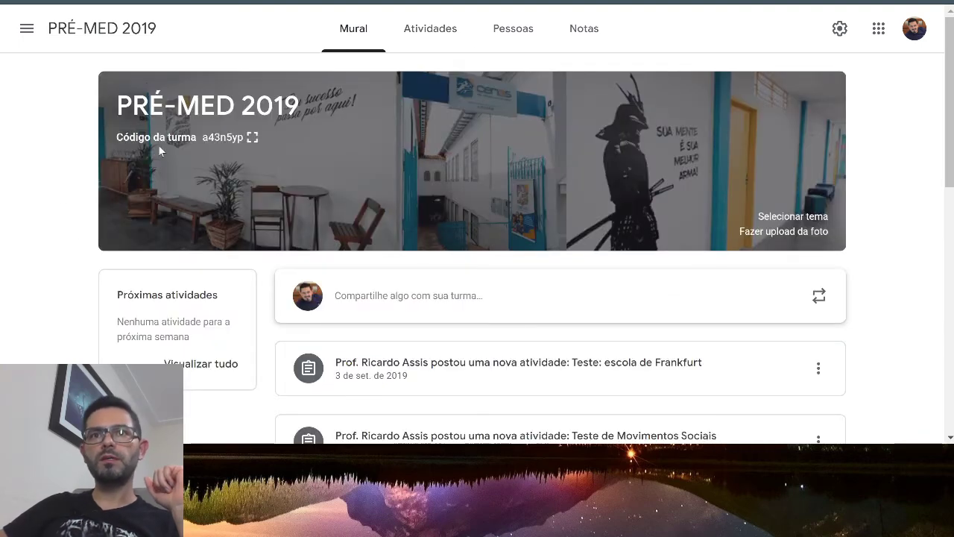
pyautogui.click(26, 28)
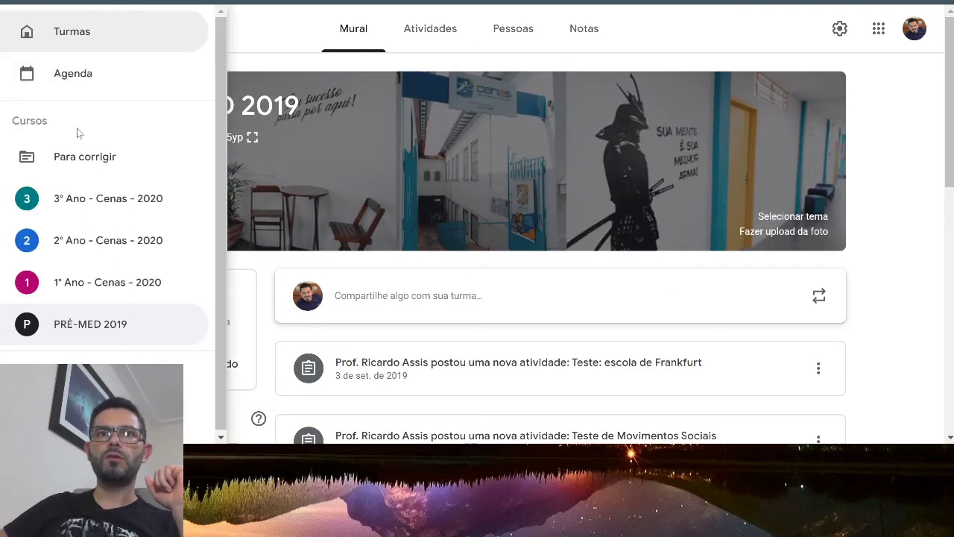
pyautogui.click(78, 31)
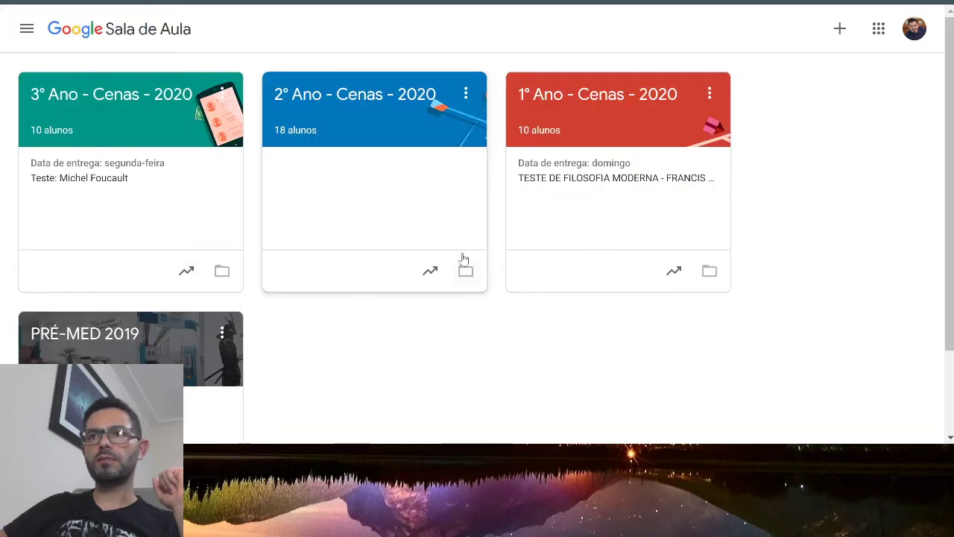
pyautogui.scroll(-2, 415, 358)
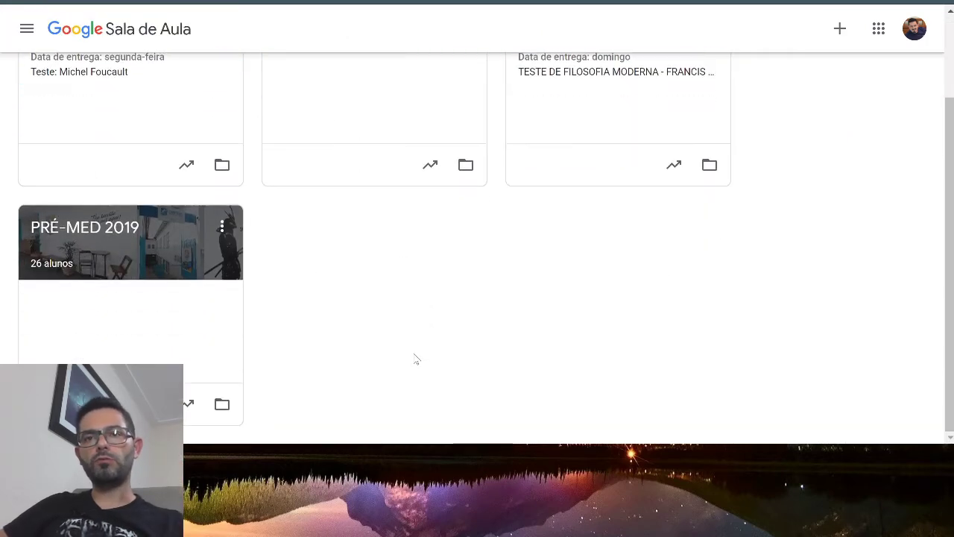
pyautogui.scroll(1, 391, 353)
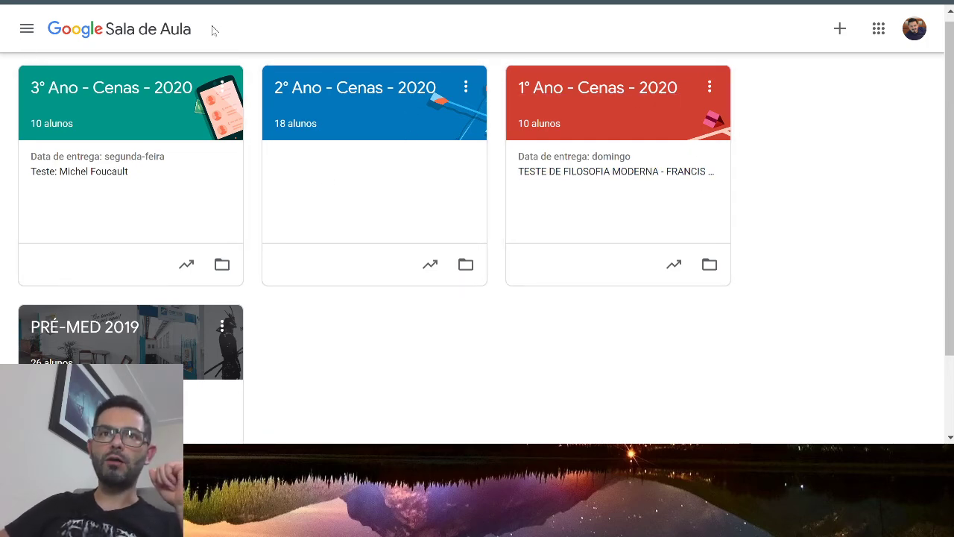
pyautogui.moveTo(213, 30); pyautogui.dragTo(46, 30)
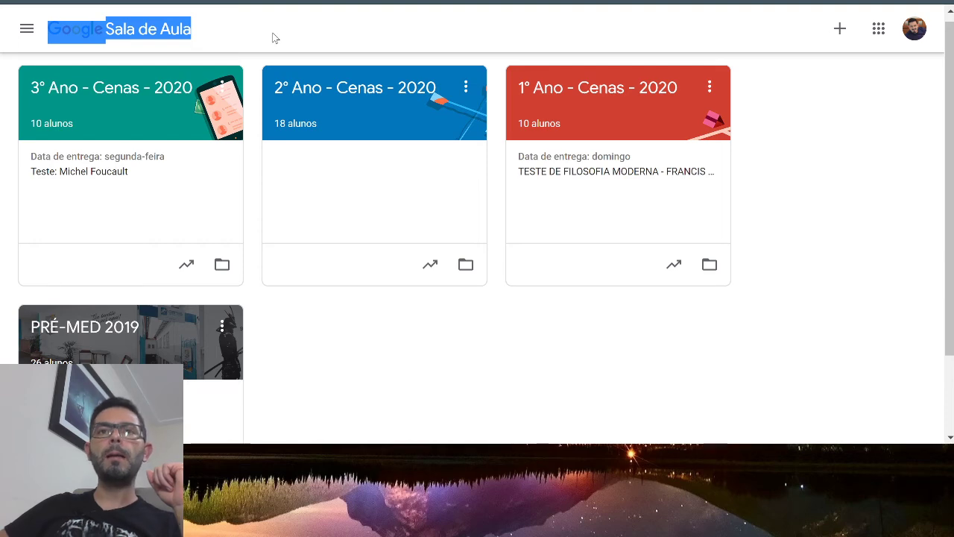
pyautogui.click(486, 384)
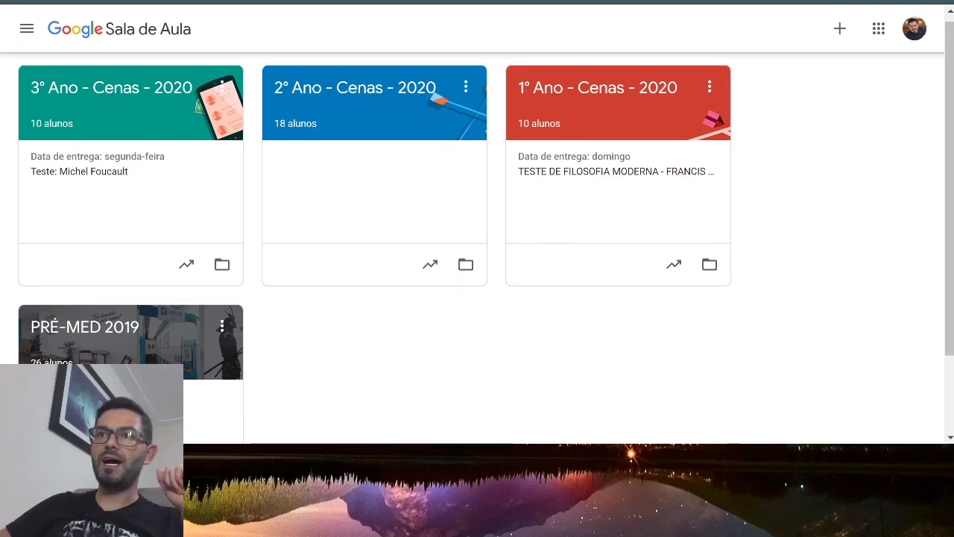
# Switch to Google Drive and open the .TESTES - FILOSOFIA folder.
pyautogui.hotkey('ctrl', 'Tab')
pyautogui.hotkey('ctrl', 'Tab')
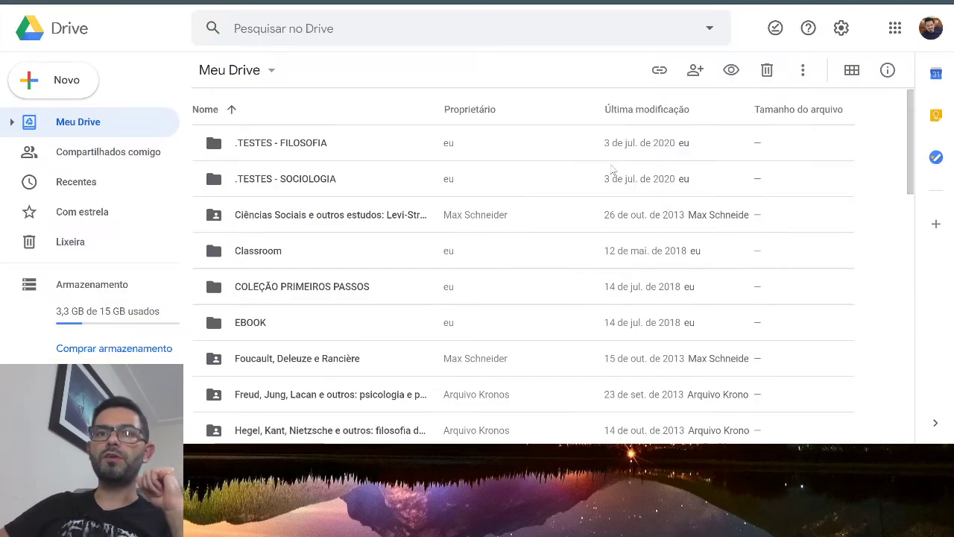
pyautogui.click(297, 144)
pyautogui.doubleClick(297, 144)
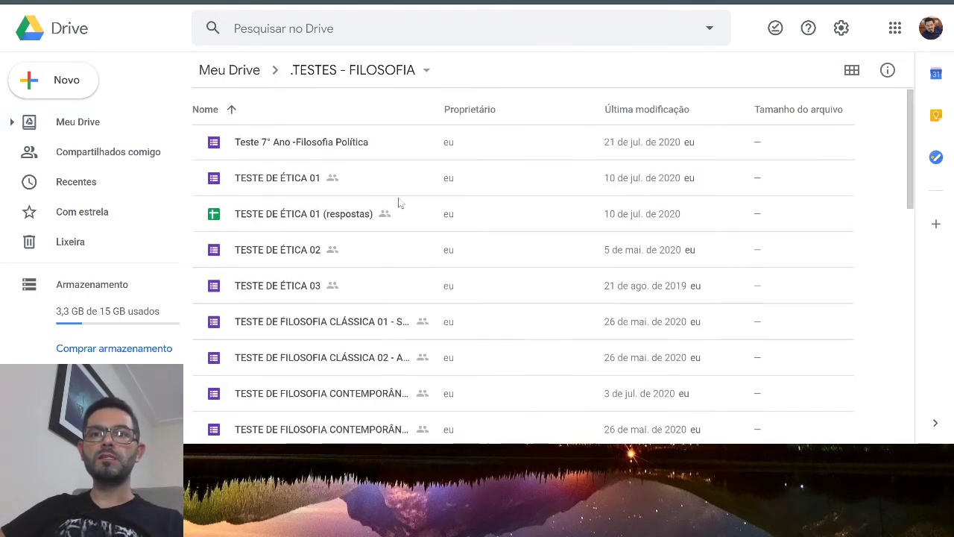
# Look through the whole list of tests stored in the .TESTES - FILOSOFIA folder.
pyautogui.scroll(-5, 398, 203)
pyautogui.scroll(-4, 400, 209)
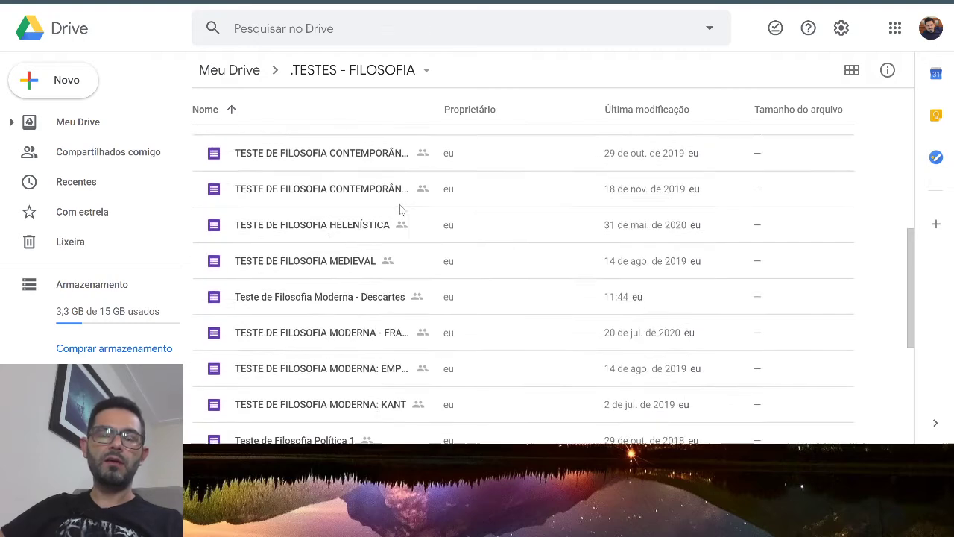
pyautogui.scroll(9, 397, 343)
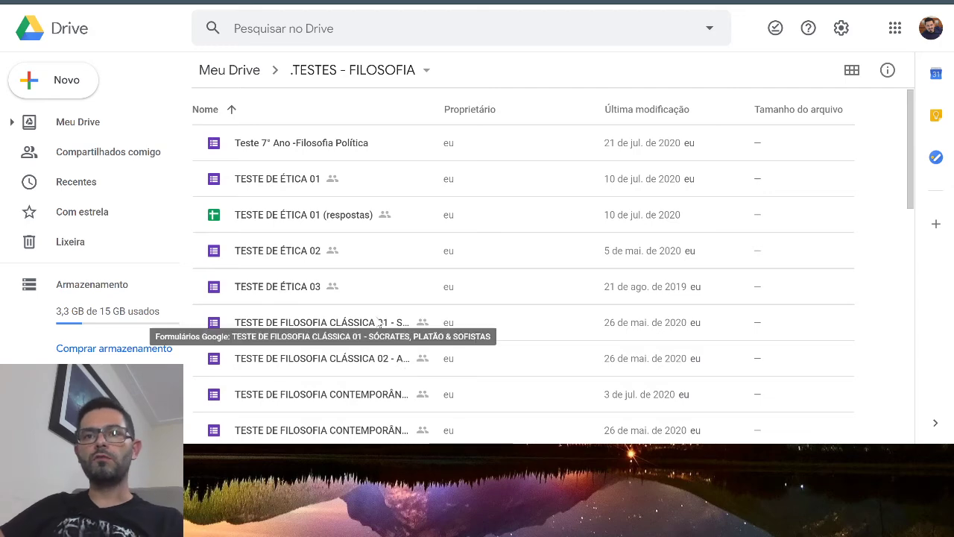
pyautogui.scroll(-8, 379, 328)
pyautogui.scroll(-2, 379, 328)
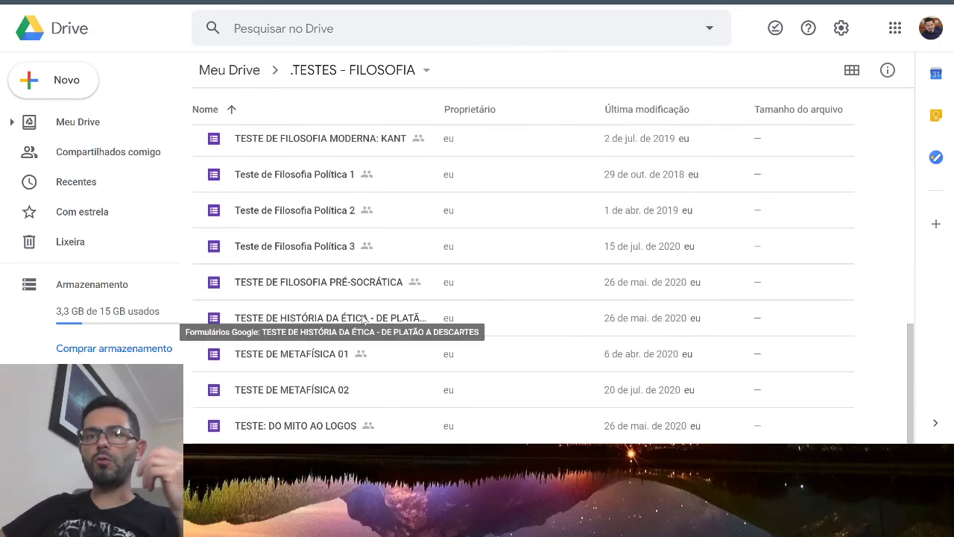
pyautogui.scroll(7, 364, 318)
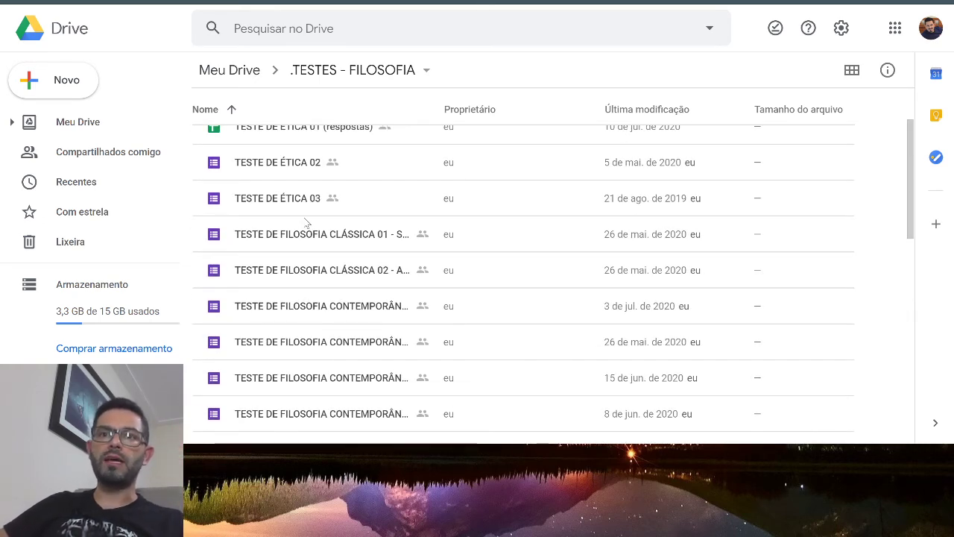
pyautogui.scroll(2, 305, 224)
# Point out the Ética and Filosofia Clássica tests in the folder by selecting them one after another.
pyautogui.click(287, 258)
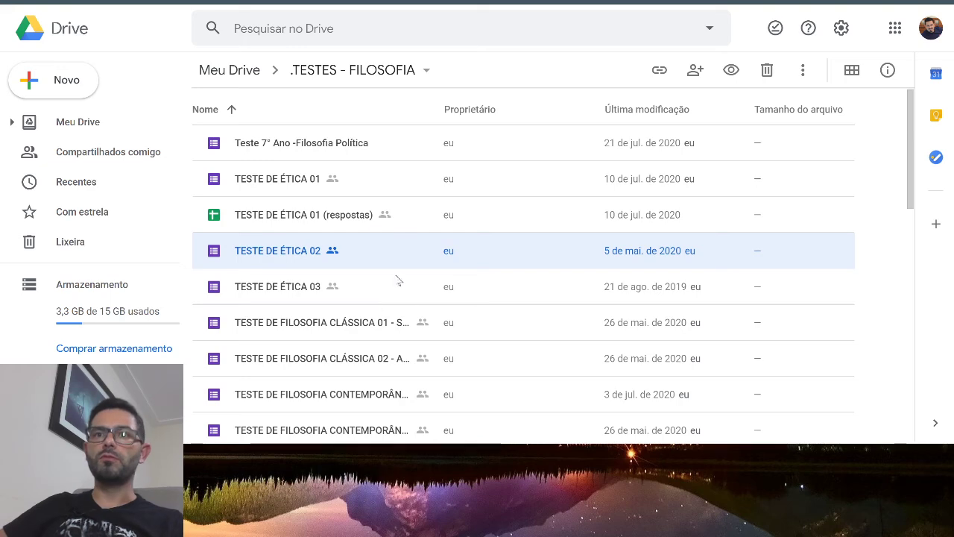
pyautogui.click(324, 172)
pyautogui.click(302, 247)
pyautogui.click(302, 295)
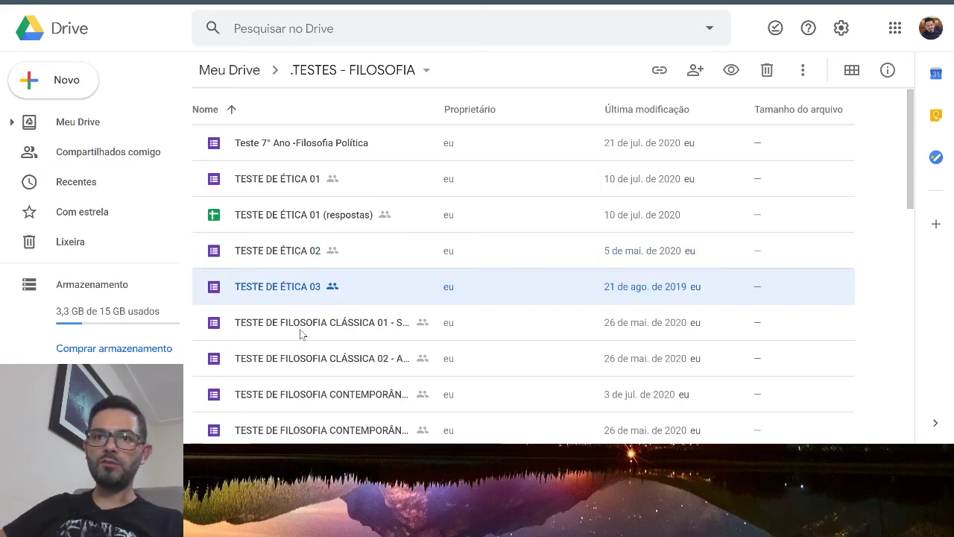
pyautogui.click(301, 331)
pyautogui.click(311, 371)
pyautogui.scroll(-2, 311, 425)
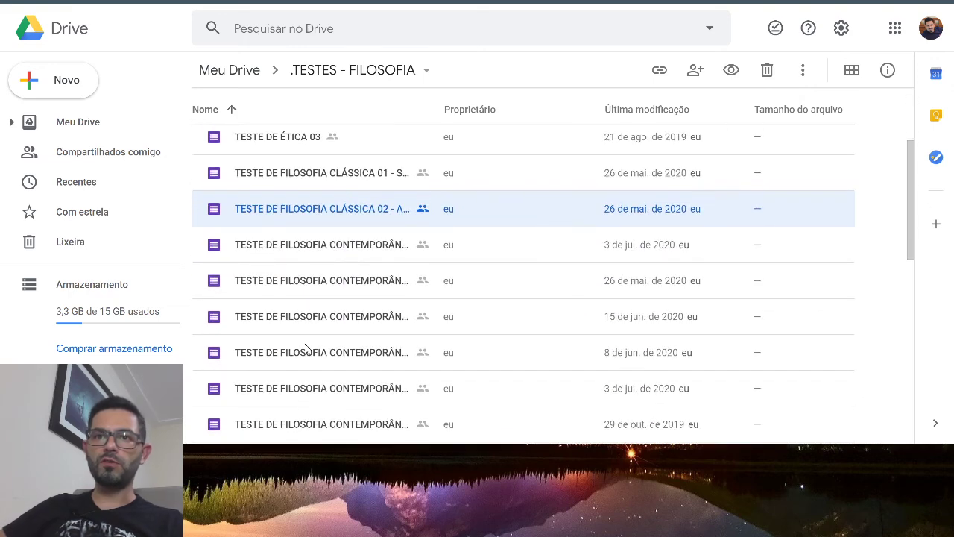
# Go through the Filosofia Contemporânea tests one by one and look over the rest of the folder's list.
pyautogui.click(309, 257)
pyautogui.click(320, 292)
pyautogui.click(323, 316)
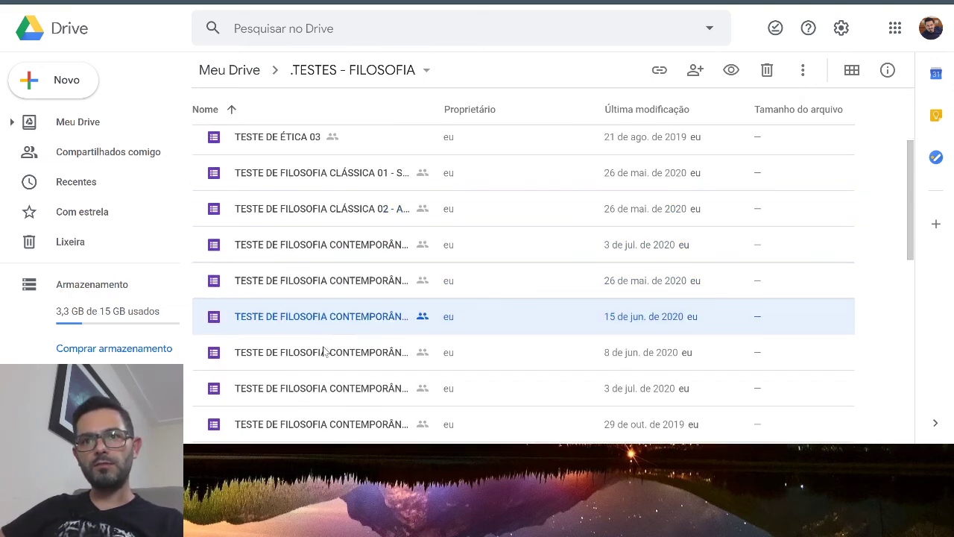
pyautogui.click(326, 352)
pyautogui.click(328, 387)
pyautogui.click(336, 422)
pyautogui.scroll(-2, 343, 403)
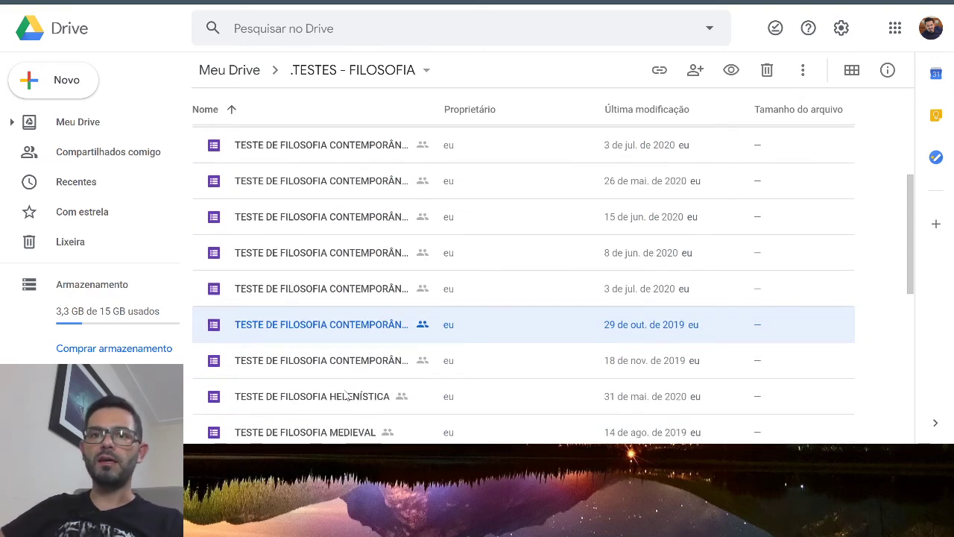
pyautogui.scroll(-3, 345, 394)
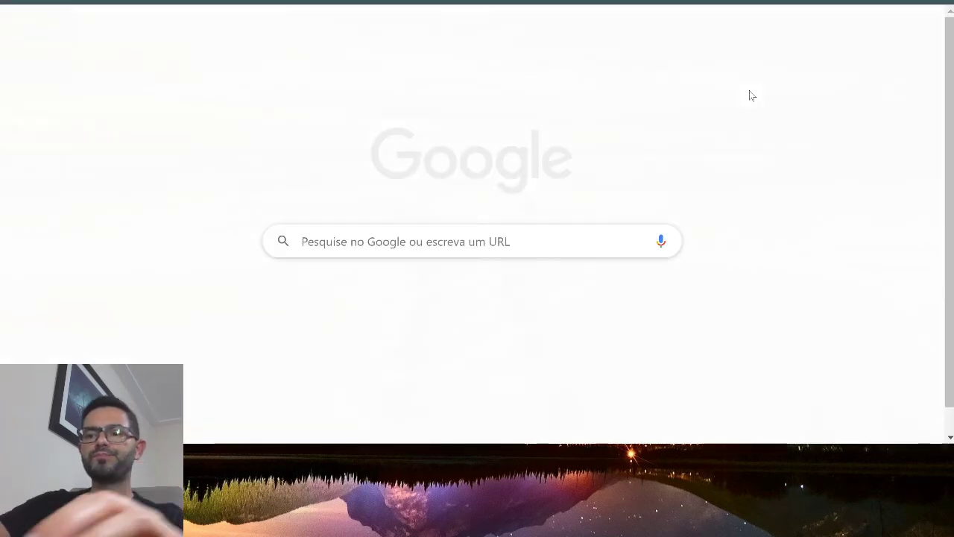
# Switch to the Pergunte-se blog and look through the posts in its FILOSOFIA ANTIGA category.
pyautogui.write('per')
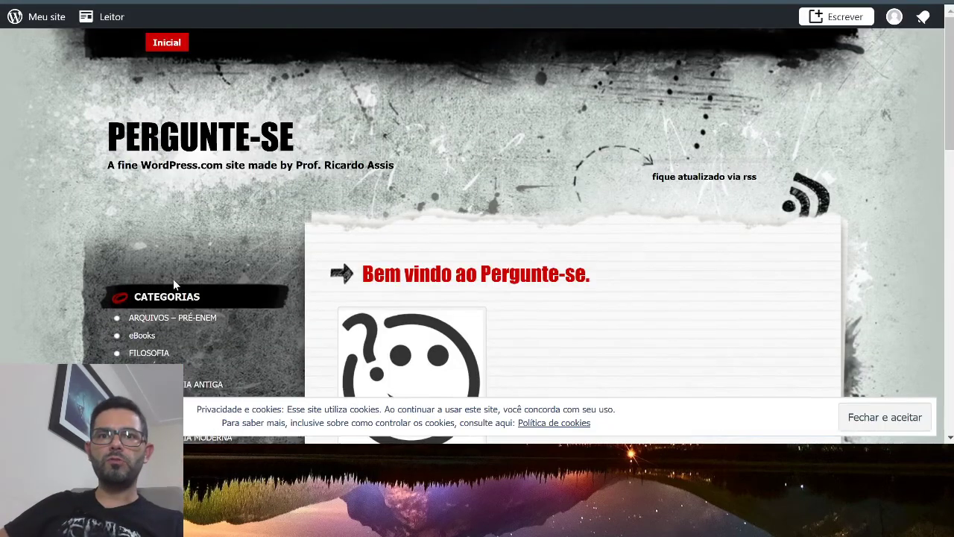
pyautogui.scroll(-1, 514, 228)
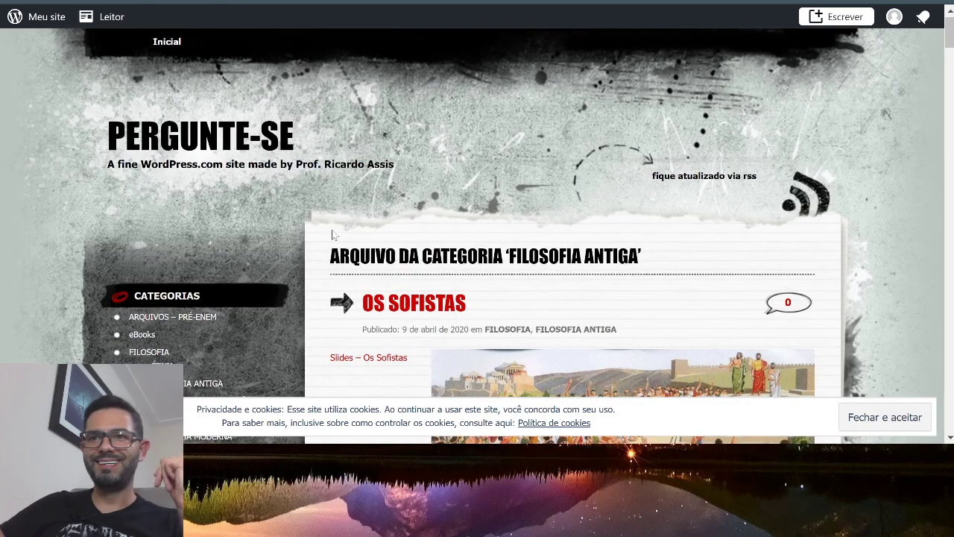
pyautogui.scroll(-1, 340, 253)
pyautogui.scroll(-2, 340, 257)
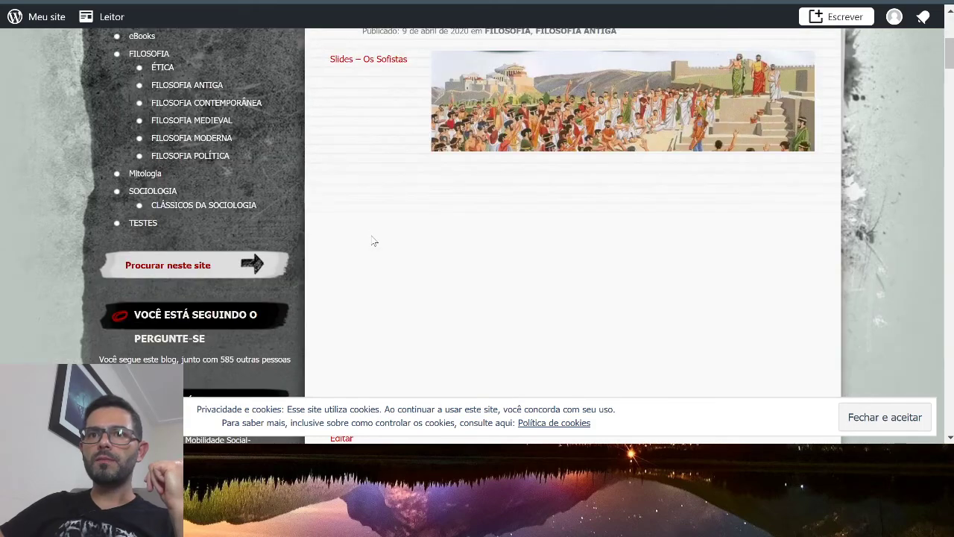
pyautogui.scroll(-2, 396, 199)
pyautogui.scroll(4, 391, 216)
pyautogui.scroll(-1, 387, 246)
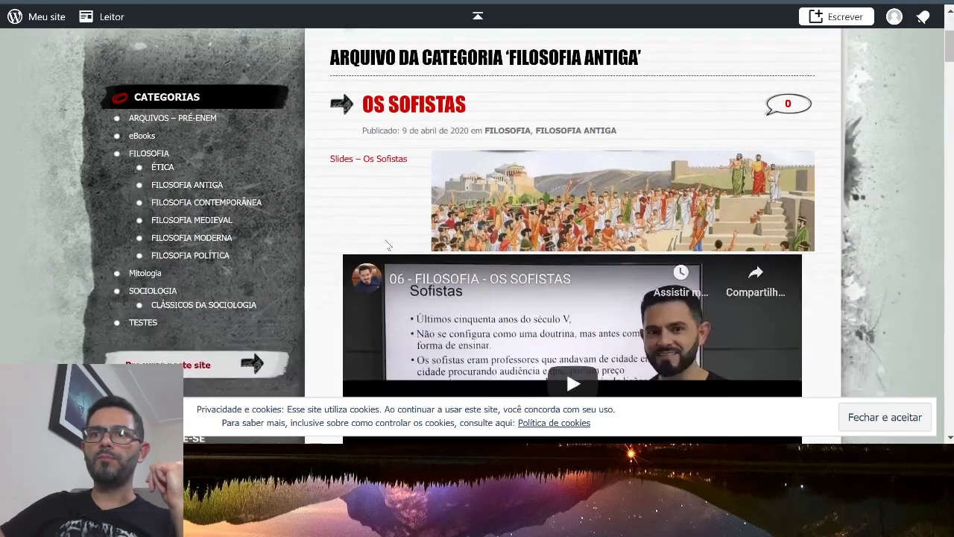
pyautogui.scroll(-1, 388, 246)
pyautogui.scroll(2, 391, 223)
pyautogui.scroll(-3, 400, 173)
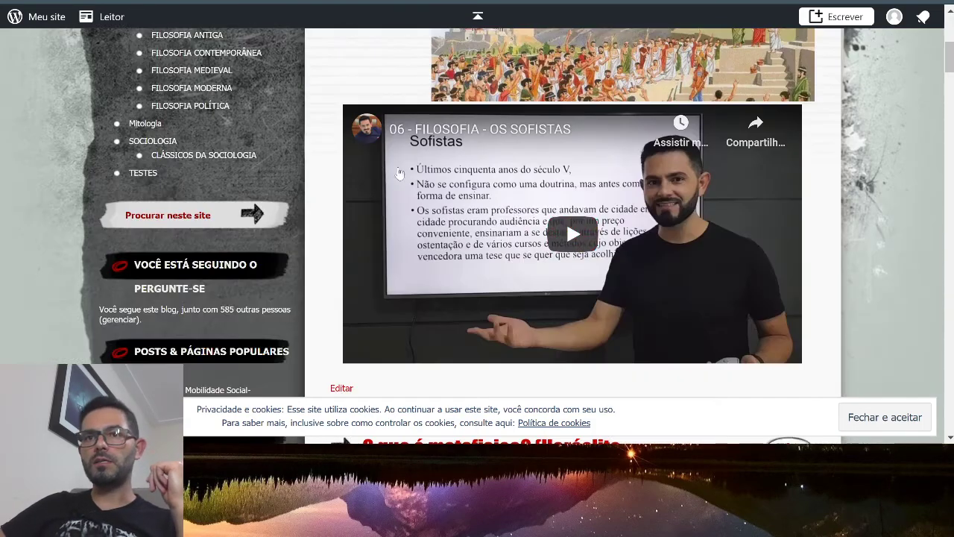
pyautogui.scroll(-10, 400, 173)
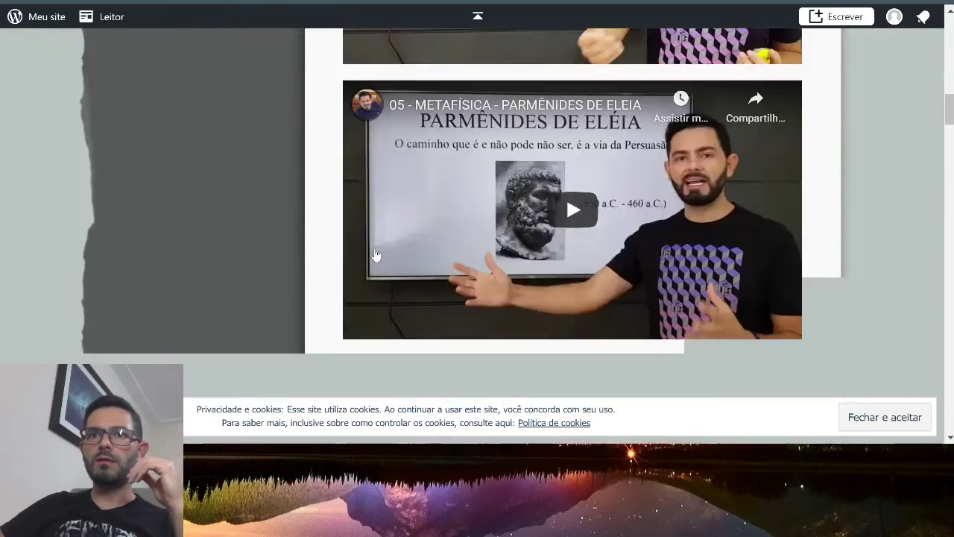
pyautogui.scroll(-5, 376, 256)
pyautogui.scroll(1, 376, 256)
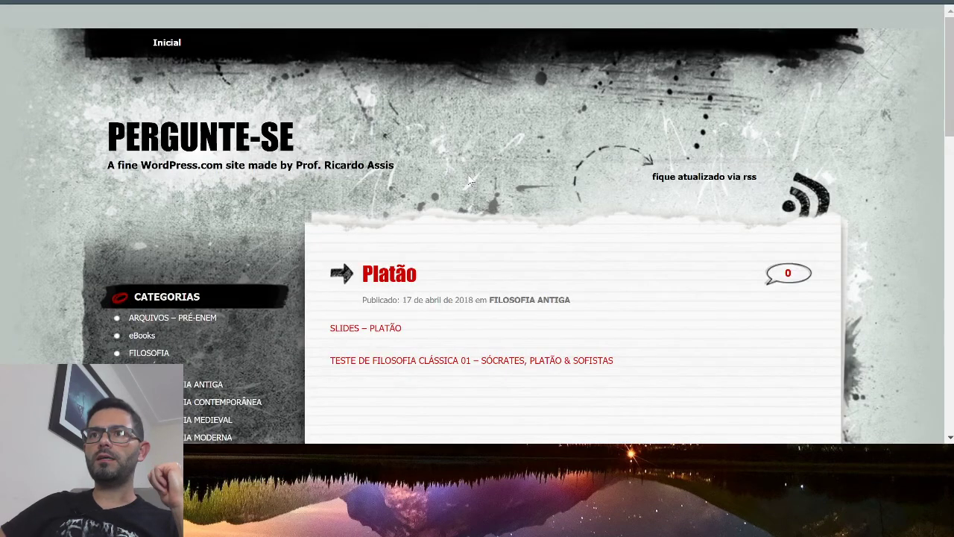
# Open the Platão post and look over its slides link, Filosofia Clássica 01 test link and embedded video.
pyautogui.scroll(-2, 369, 181)
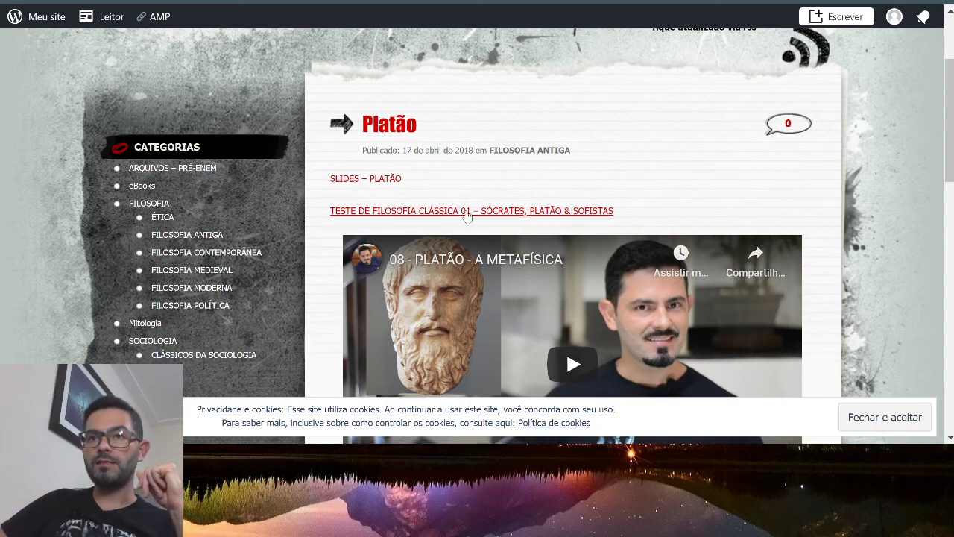
pyautogui.scroll(-2, 678, 168)
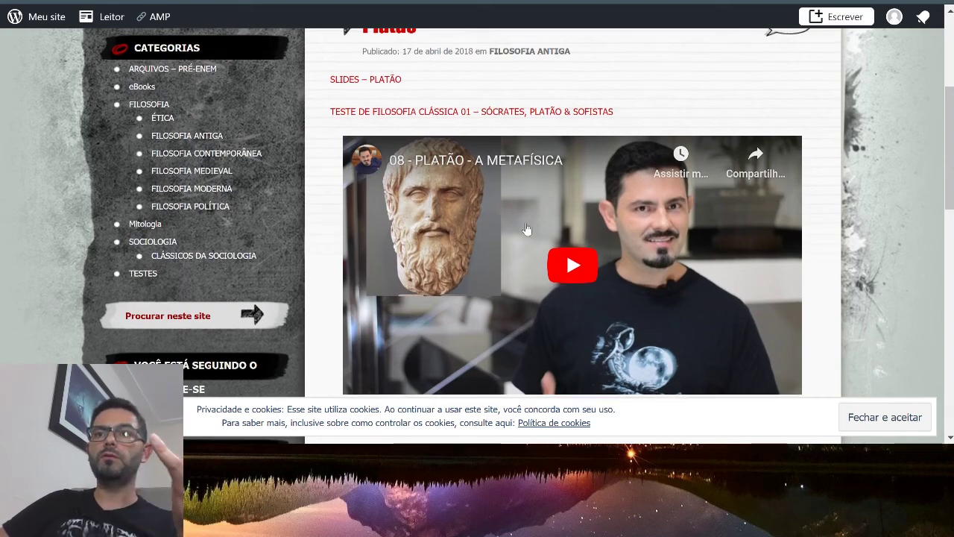
pyautogui.scroll(2, 566, 285)
pyautogui.scroll(-4, 552, 144)
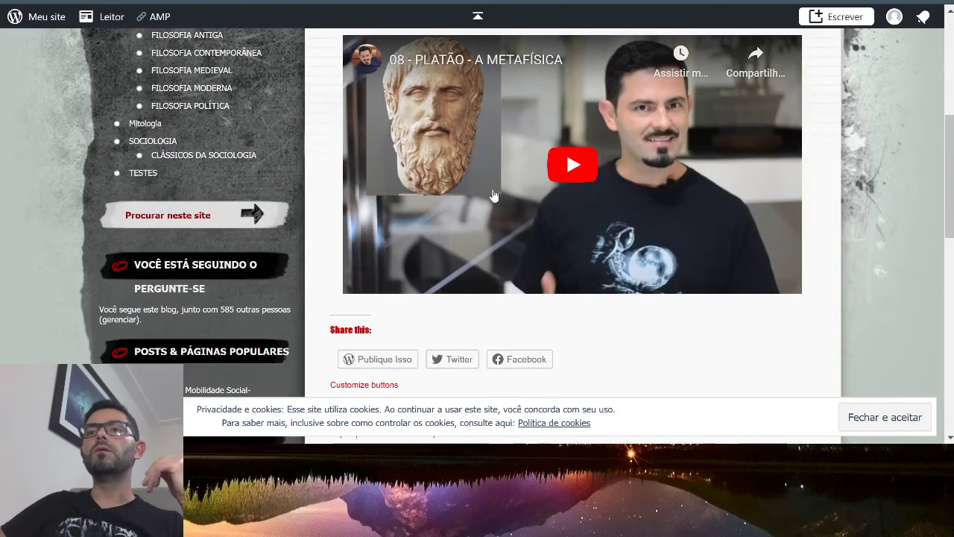
pyautogui.scroll(2, 494, 196)
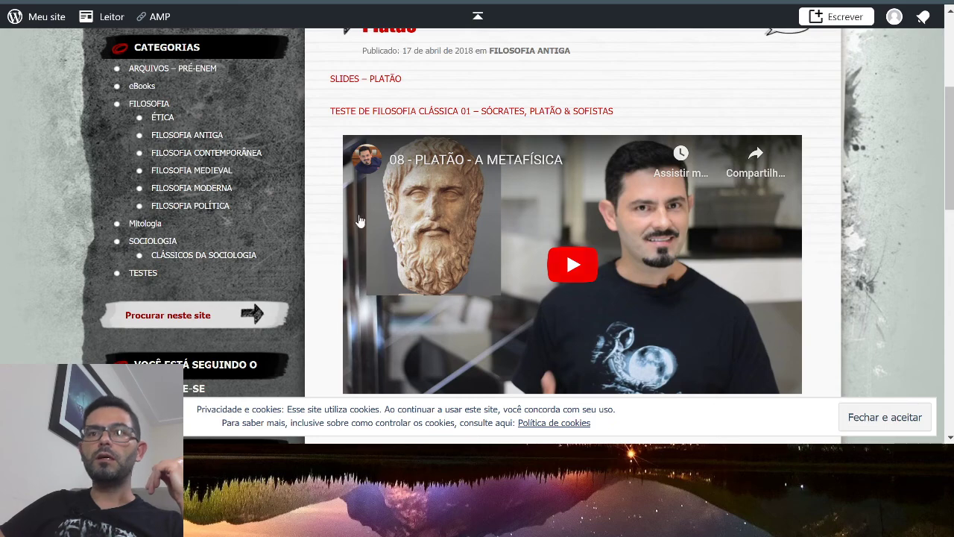
pyautogui.scroll(2, 394, 229)
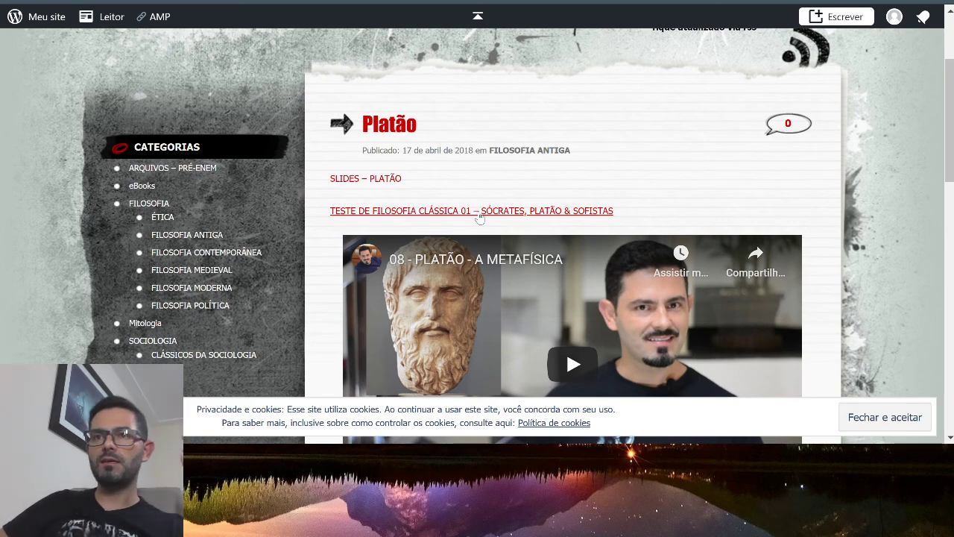
pyautogui.scroll(-3, 709, 179)
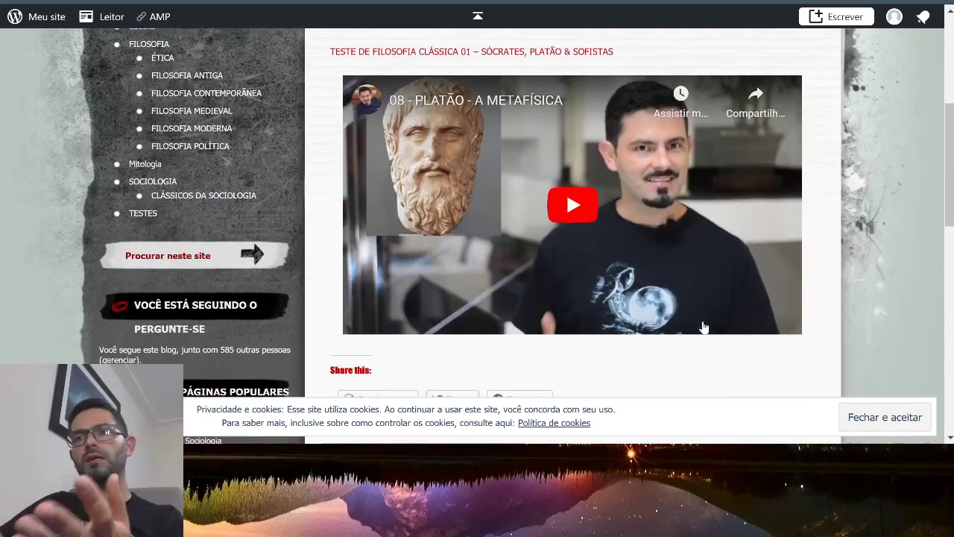
pyautogui.scroll(1, 692, 321)
pyautogui.scroll(2, 693, 320)
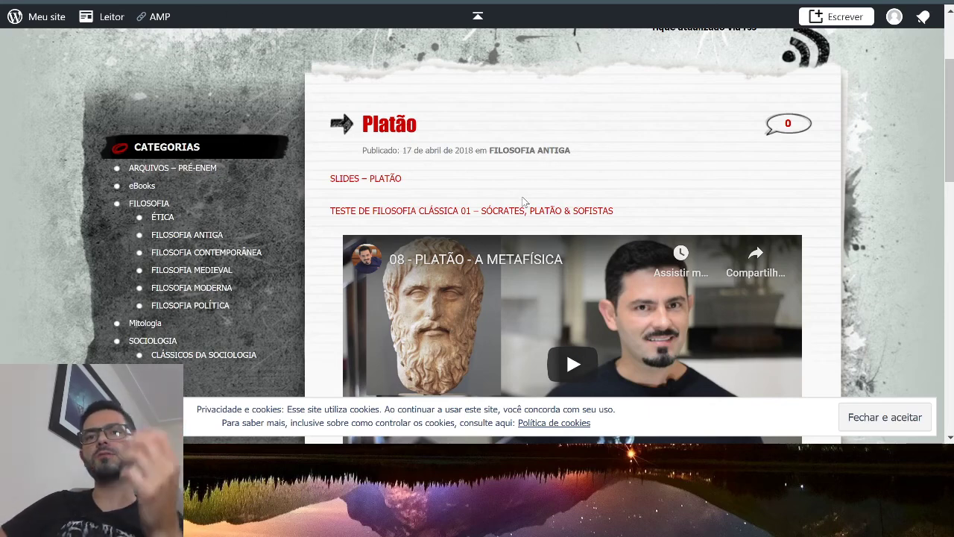
# Open the SLIDES – PLATÃO PDF, skim its first pages, and return to the Platão post.
pyautogui.click(376, 181)
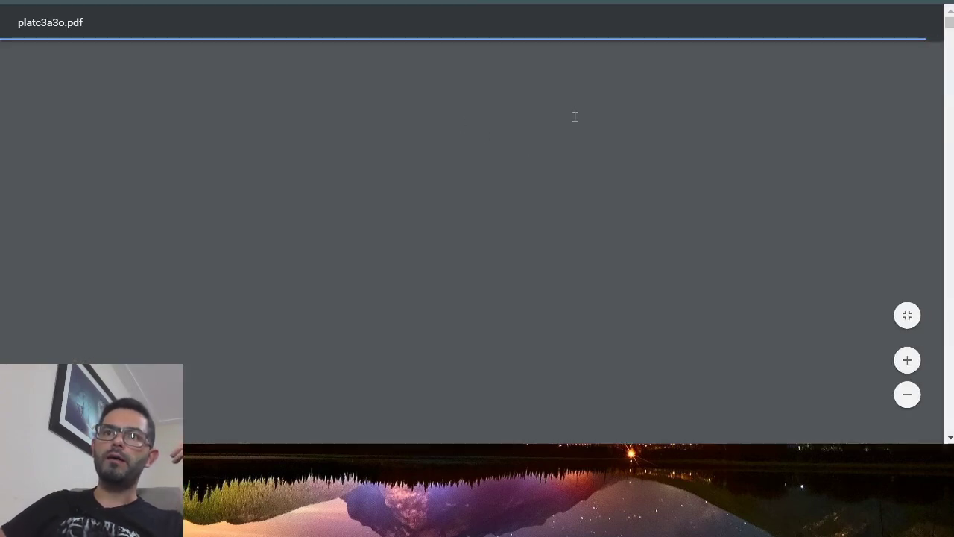
pyautogui.scroll(-6, 644, 152)
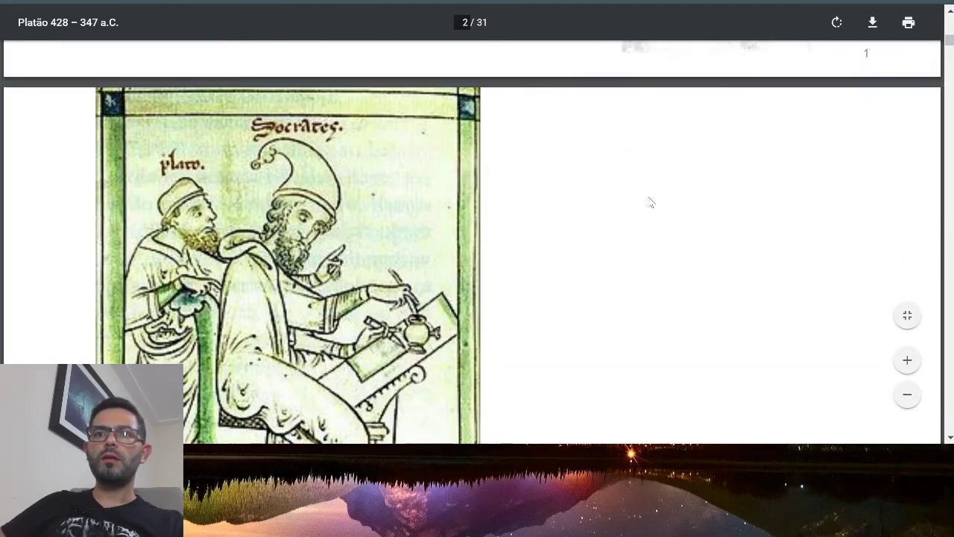
pyautogui.scroll(-20, 649, 202)
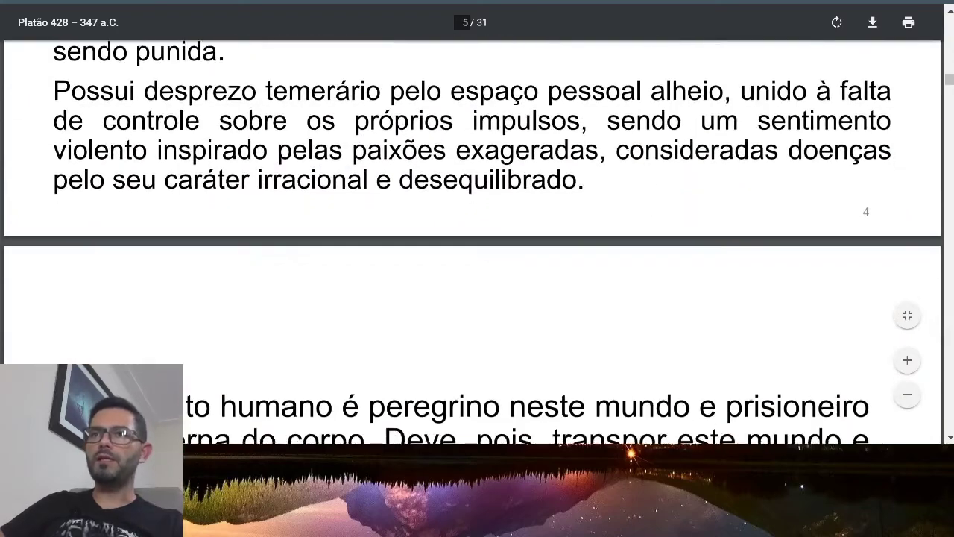
pyautogui.hotkey('alt', 'Left')
pyautogui.scroll(-1, 567, 330)
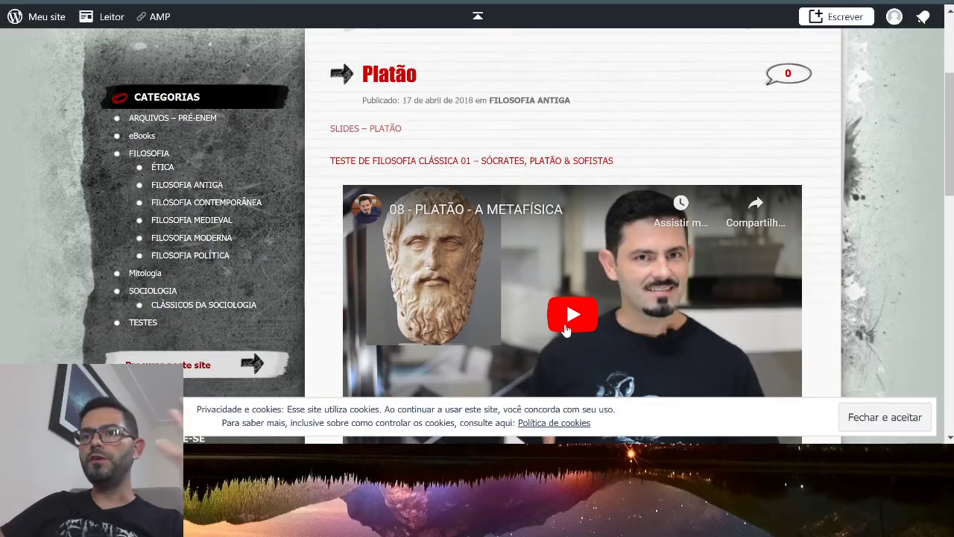
pyautogui.scroll(-2, 574, 328)
pyautogui.scroll(2, 564, 251)
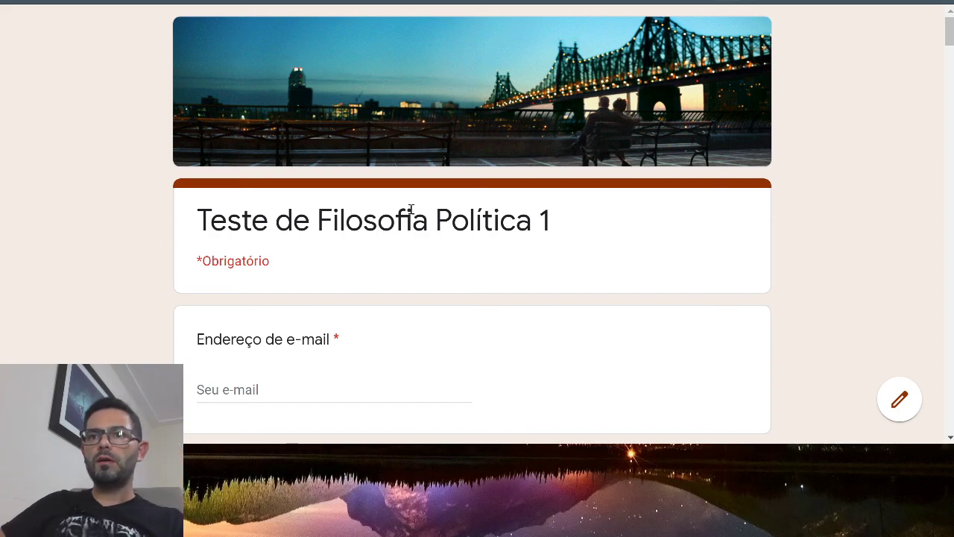
# Look through all the questions of the Teste de Filosofia Política 1 form and return to its beginning.
pyautogui.scroll(-15, 271, 216)
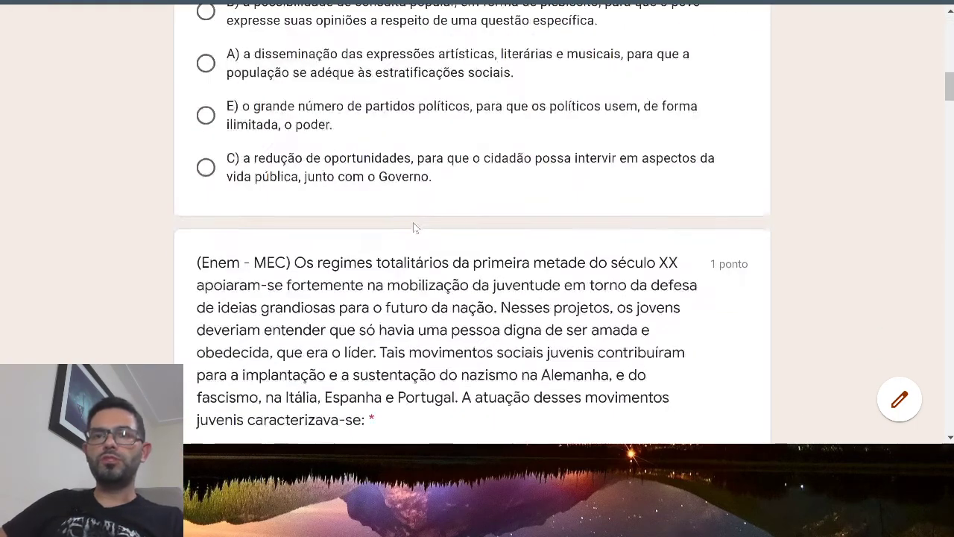
pyautogui.scroll(-12, 420, 230)
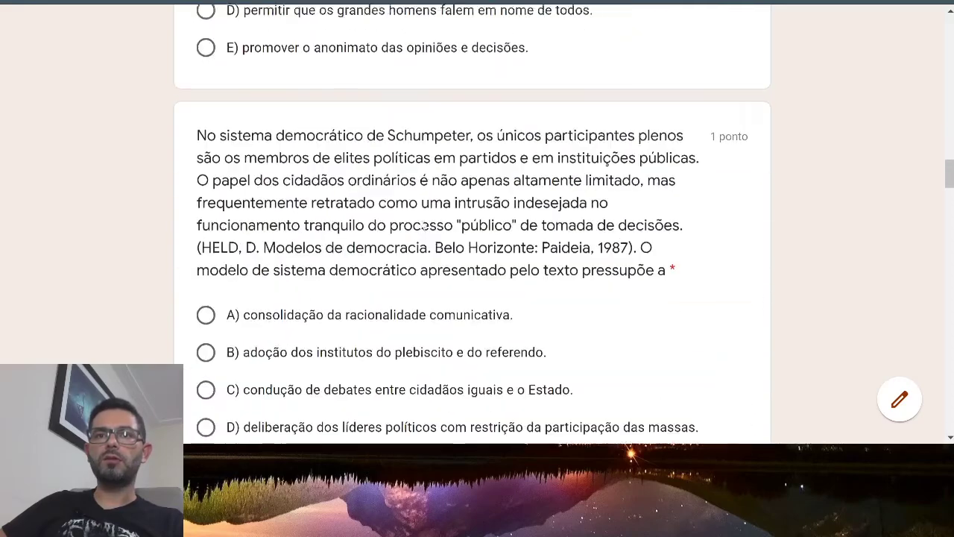
pyautogui.scroll(-10, 422, 220)
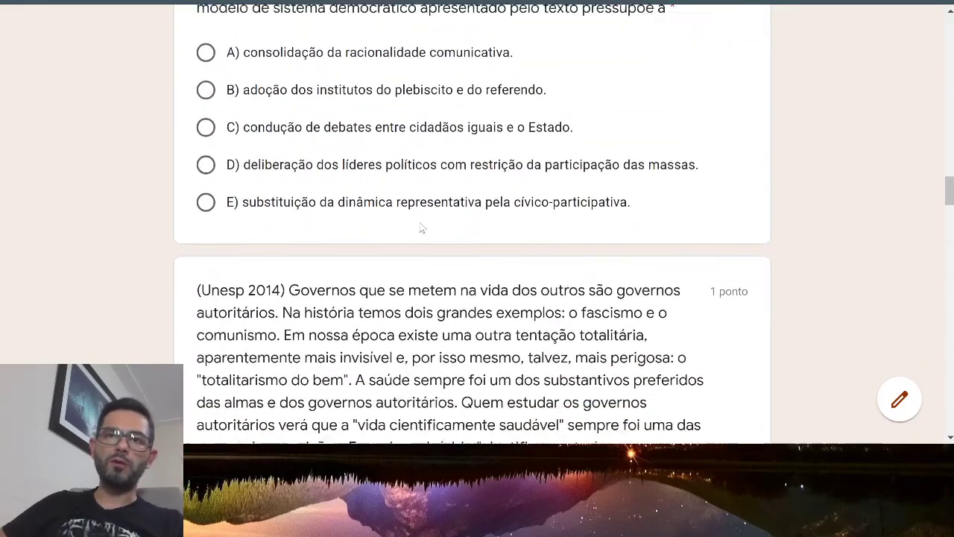
pyautogui.scroll(-10, 421, 222)
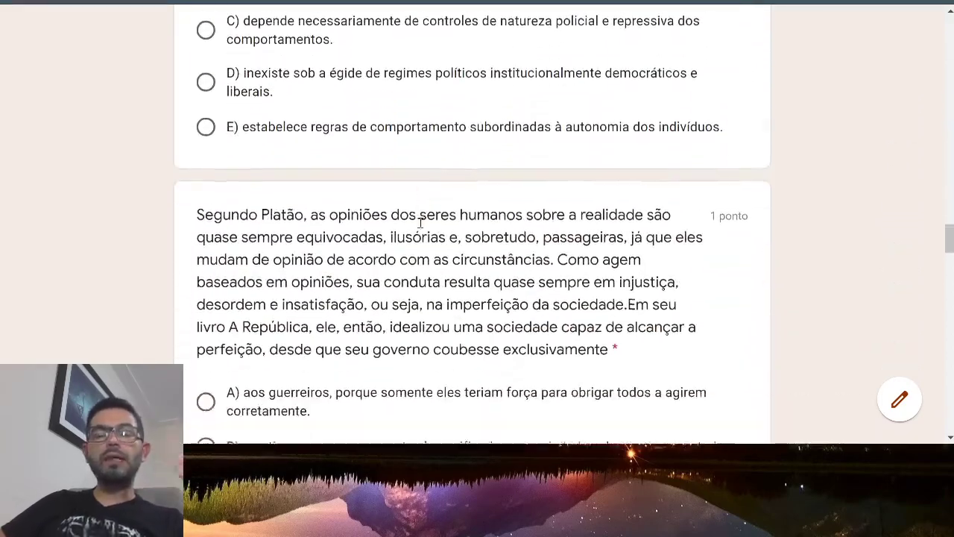
pyautogui.scroll(-10, 422, 231)
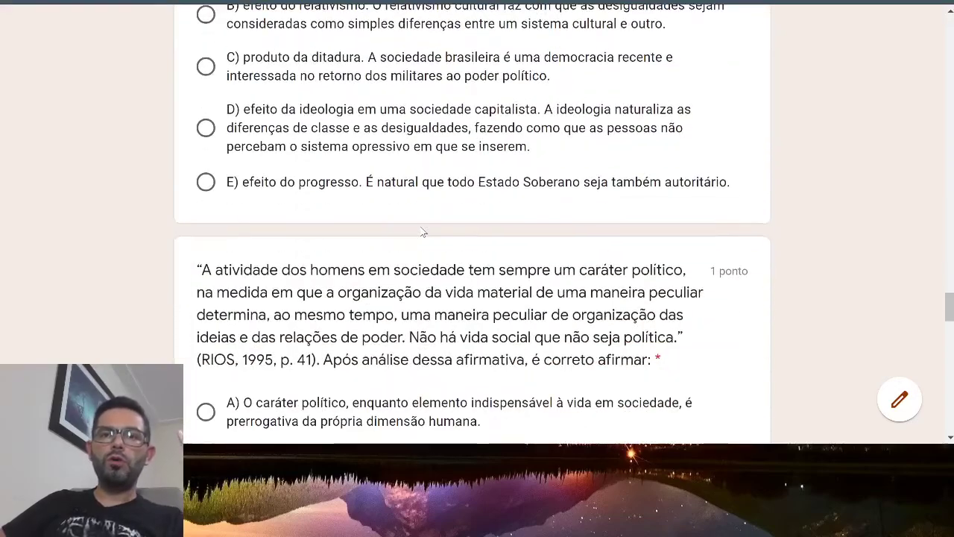
pyautogui.scroll(-10, 423, 233)
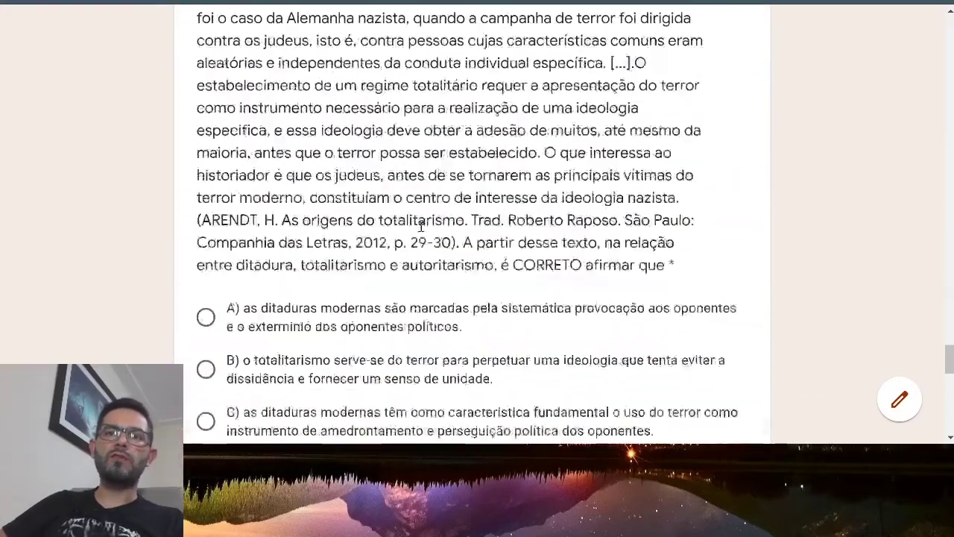
pyautogui.scroll(-5, 432, 215)
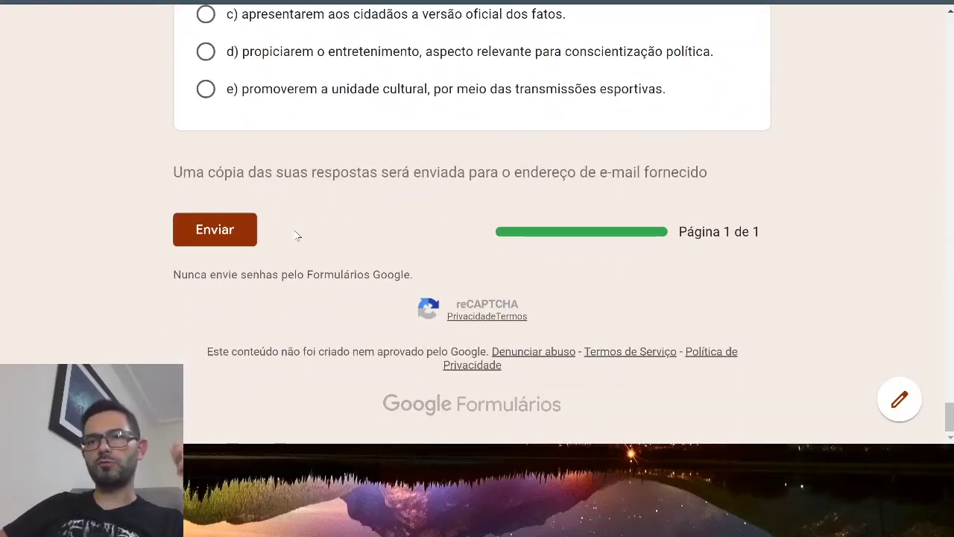
pyautogui.moveTo(949, 415); pyautogui.dragTo(906, 21)
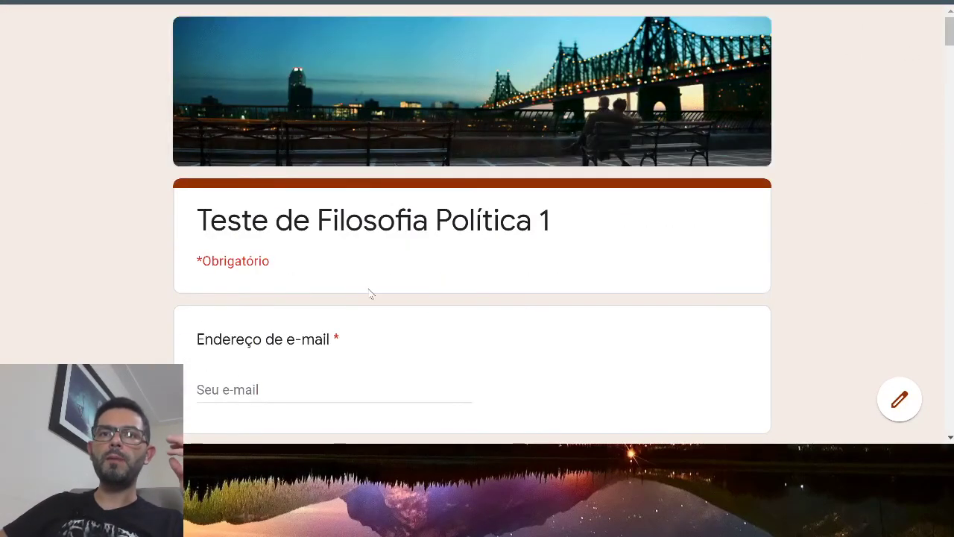